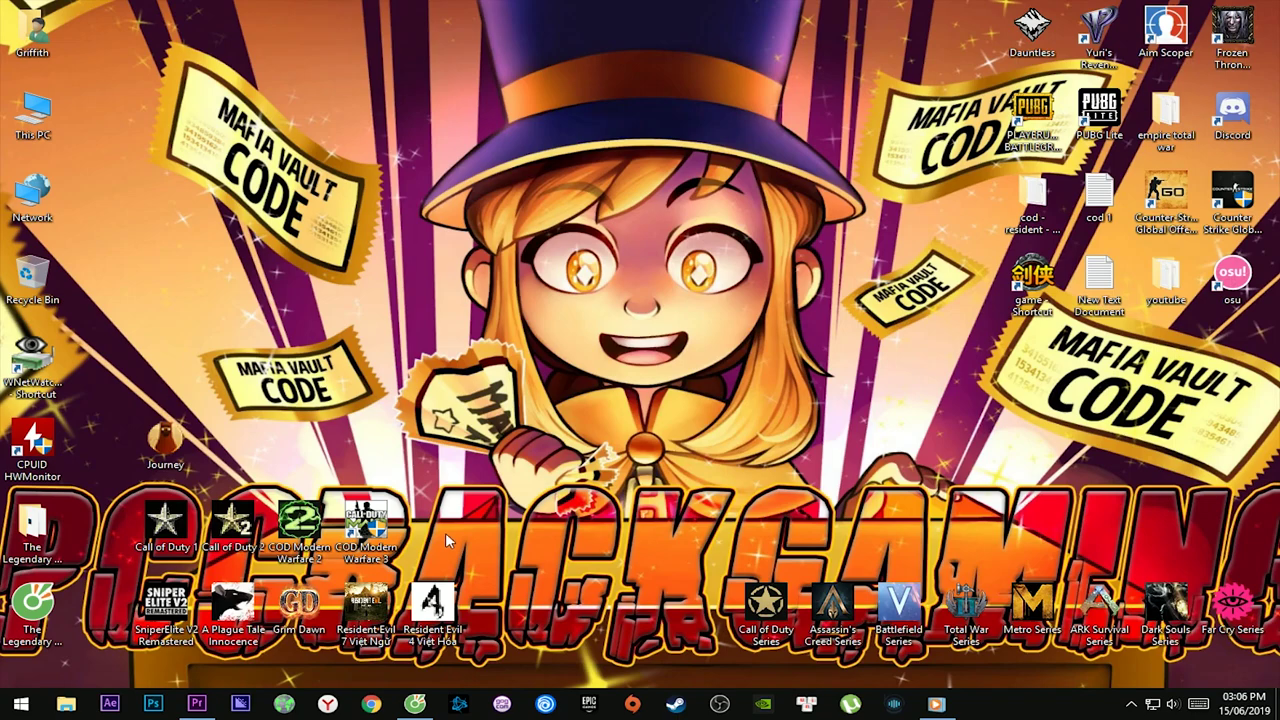
- Open the browser and look over the Google image results for utorrent and bittorrent in the two open pages
{"action": "left_click", "coordinate": [415, 704]}
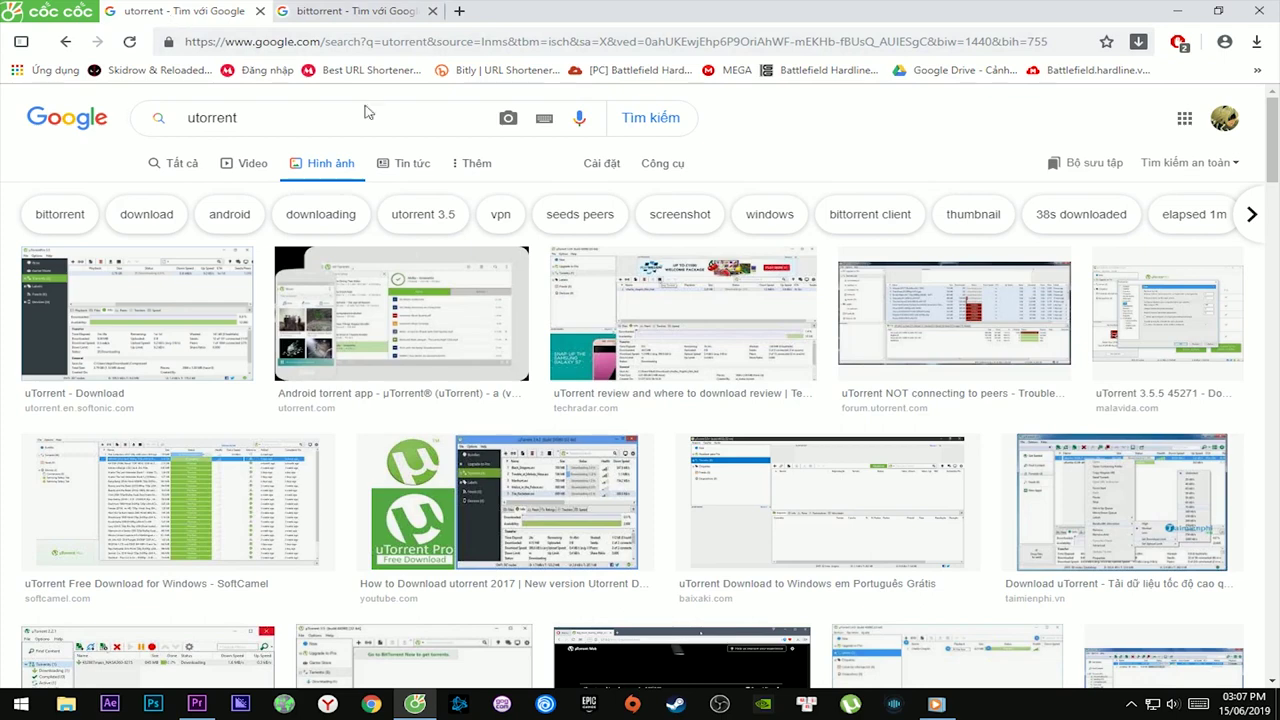
{"action": "left_click_drag", "start_coordinate": [365, 112], "coordinate": [186, 117]}
{"action": "left_click", "coordinate": [355, 11]}
{"action": "left_click_drag", "start_coordinate": [320, 138], "coordinate": [163, 126]}
{"action": "left_click_drag", "start_coordinate": [244, 118], "coordinate": [199, 118]}
{"action": "left_click", "coordinate": [286, 123]}
{"action": "left_click_drag", "start_coordinate": [286, 123], "coordinate": [205, 170]}
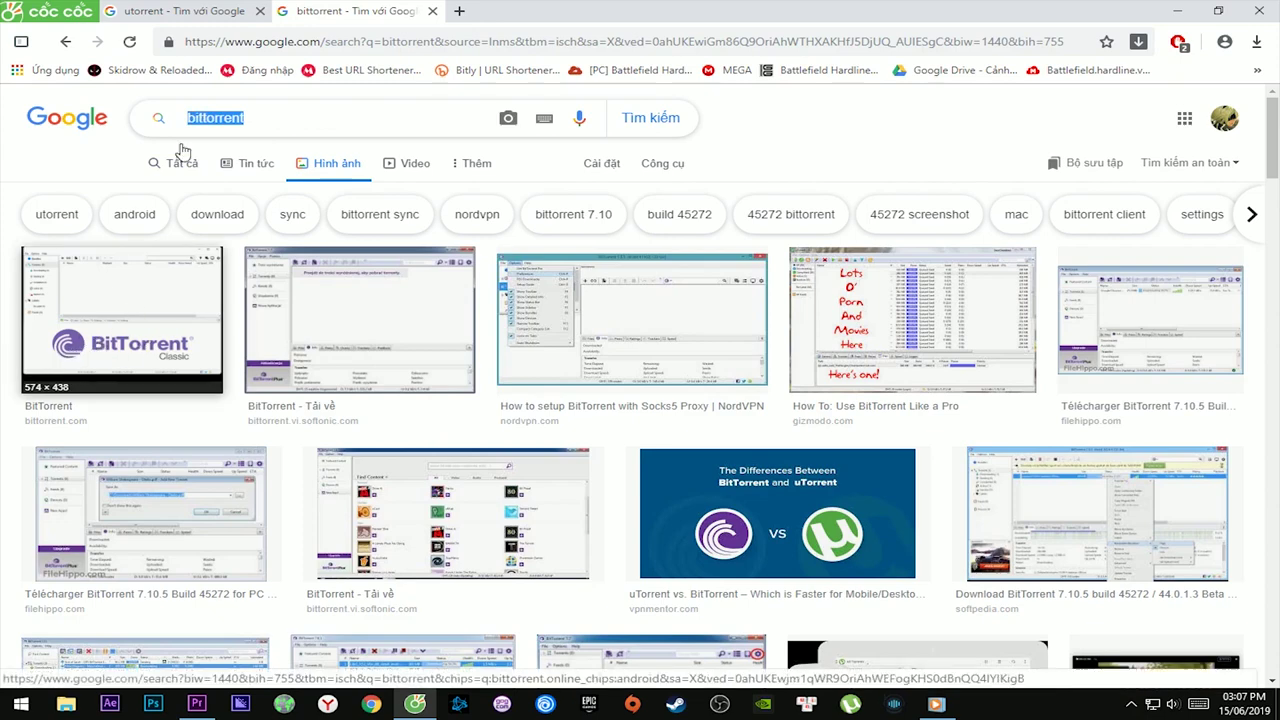
{"action": "key", "text": "ctrl+shift+Tab"}
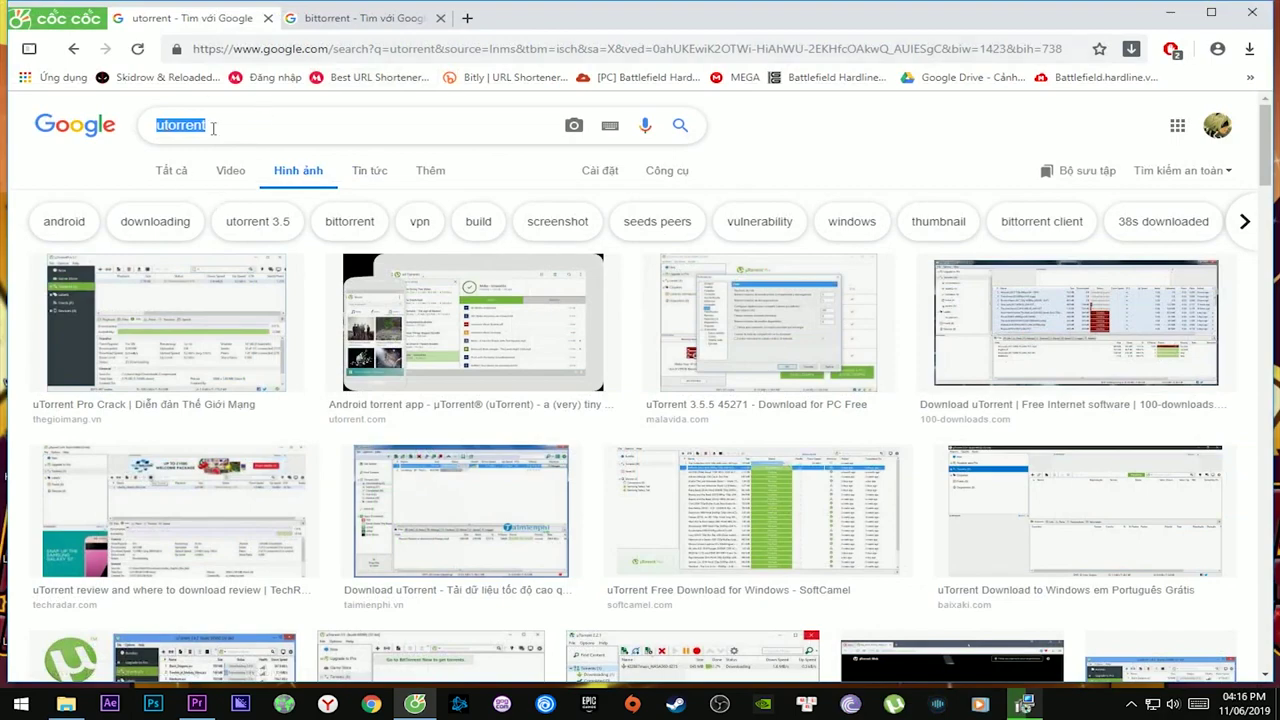
- Switch the utorrent search from images to all results and run a new web search for "utorrent"
{"action": "left_click", "coordinate": [214, 129]}
{"action": "left_click", "coordinate": [181, 172]}
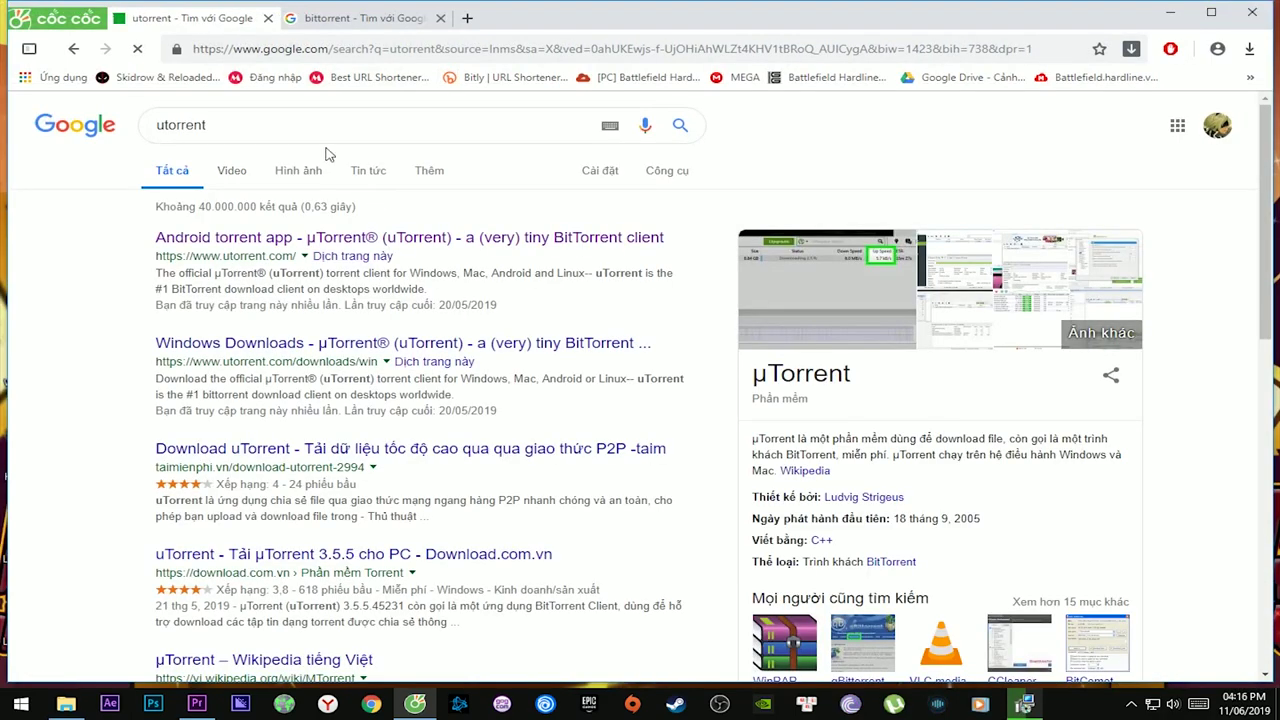
{"action": "double_click", "coordinate": [245, 135]}
{"action": "left_click", "coordinate": [300, 48]}
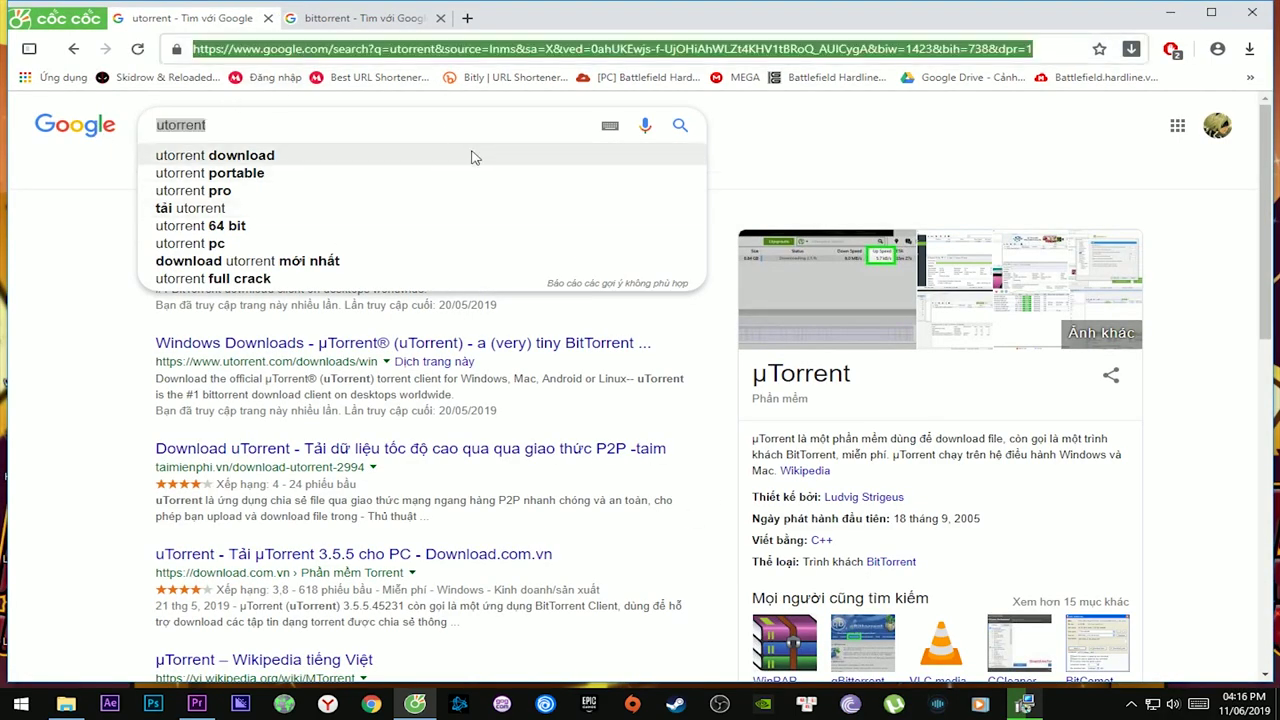
{"action": "type", "text": "uto"}
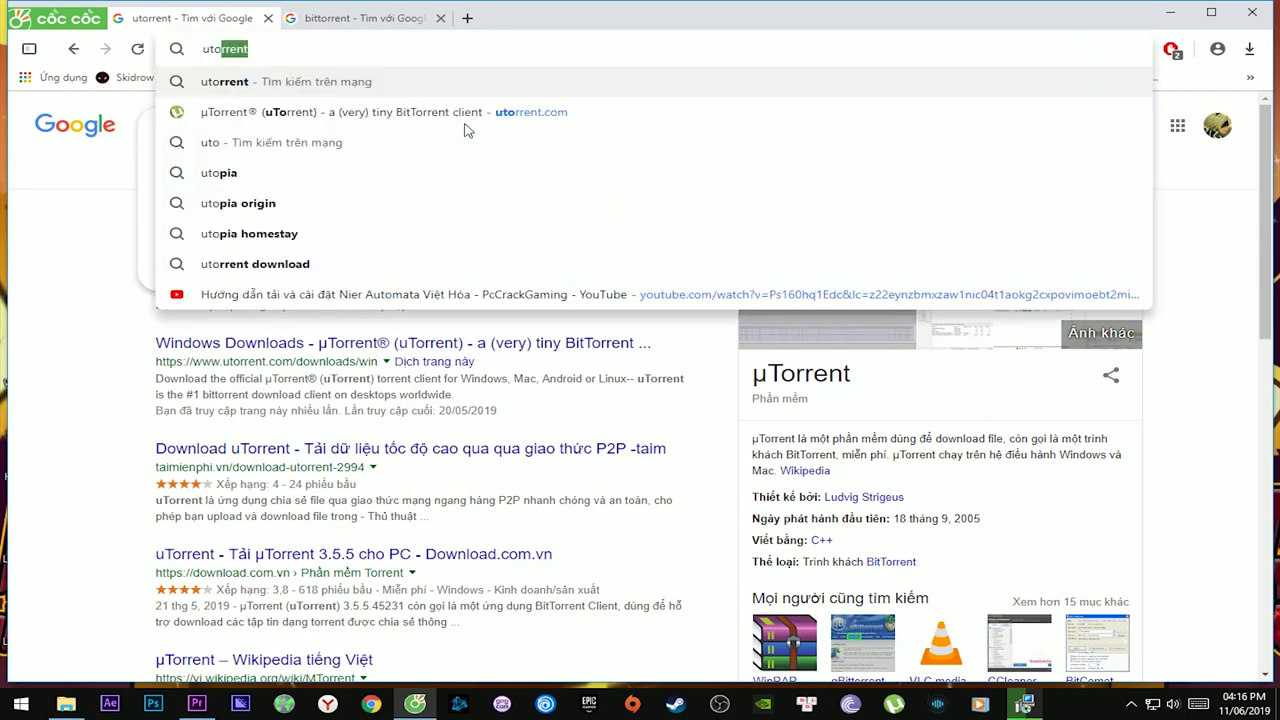
{"action": "type", "text": "rrent"}
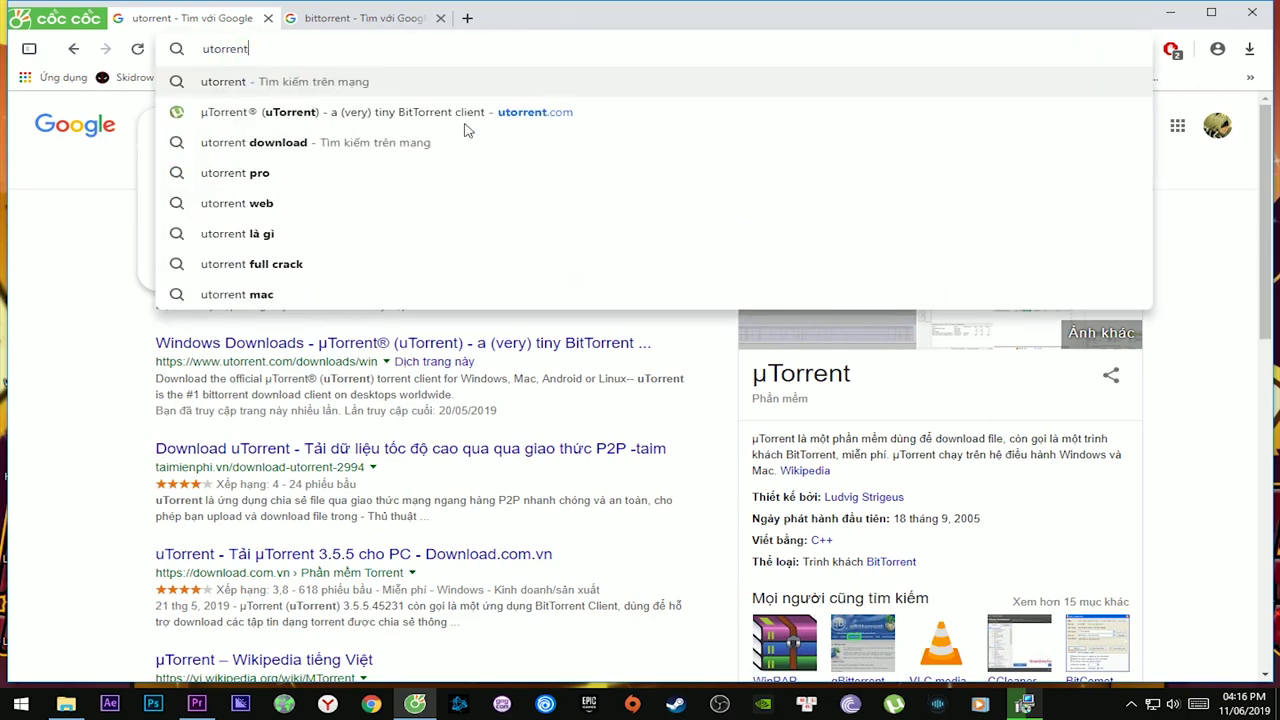
{"action": "key", "text": "Return"}
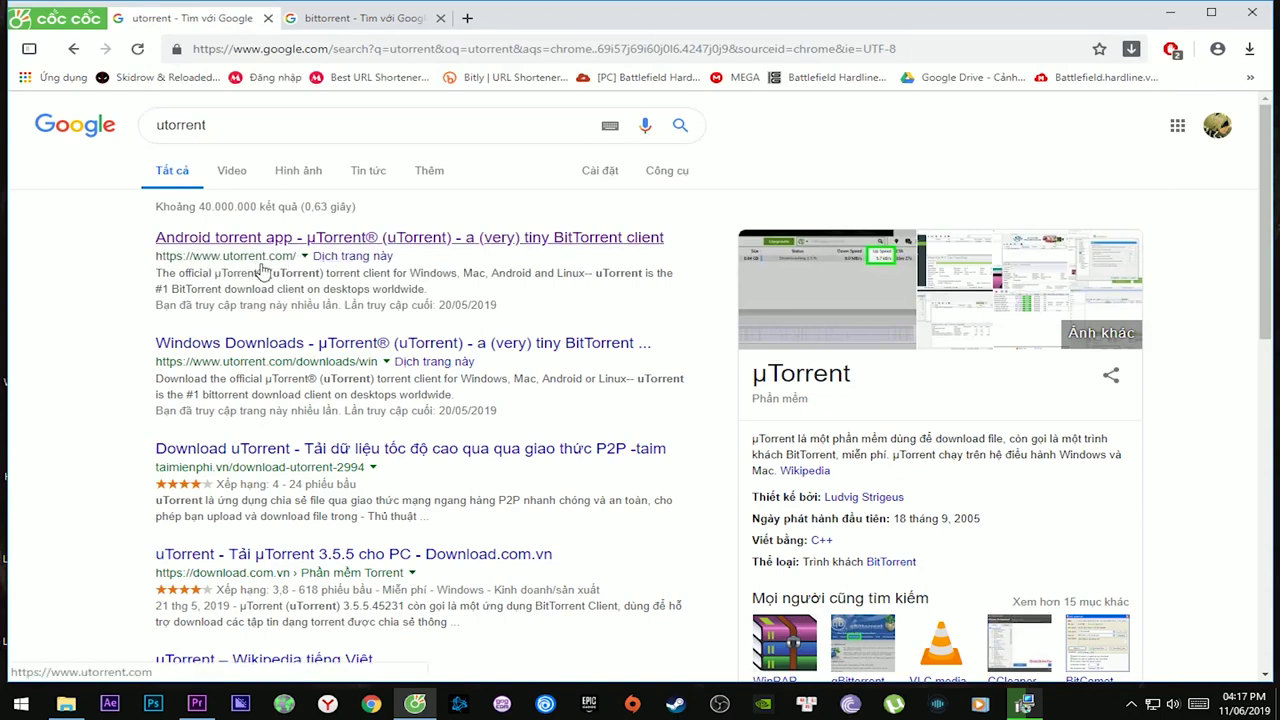
- Open the official utorrent.com site from the results and choose to download µTorrent Classic
{"action": "left_click", "coordinate": [283, 246]}
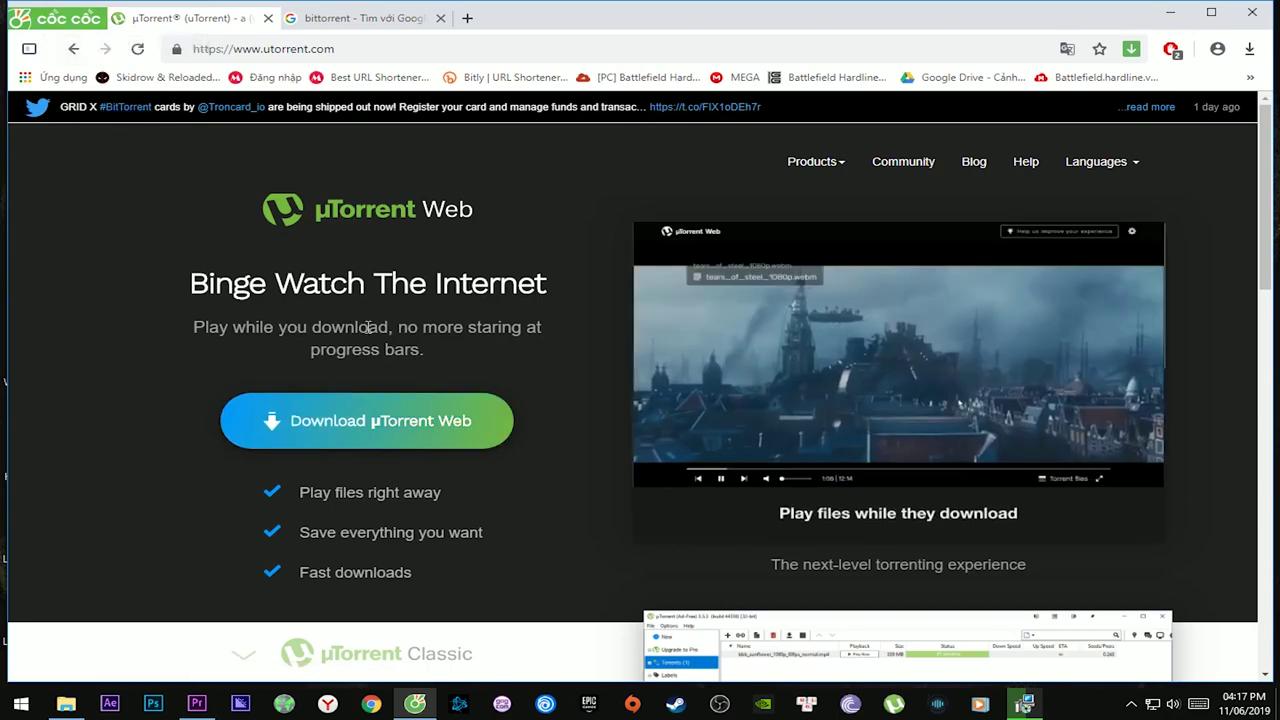
{"action": "scroll", "coordinate": [377, 337], "scroll_direction": "down", "scroll_amount": 3}
{"action": "scroll", "coordinate": [374, 343], "scroll_direction": "up", "scroll_amount": 3}
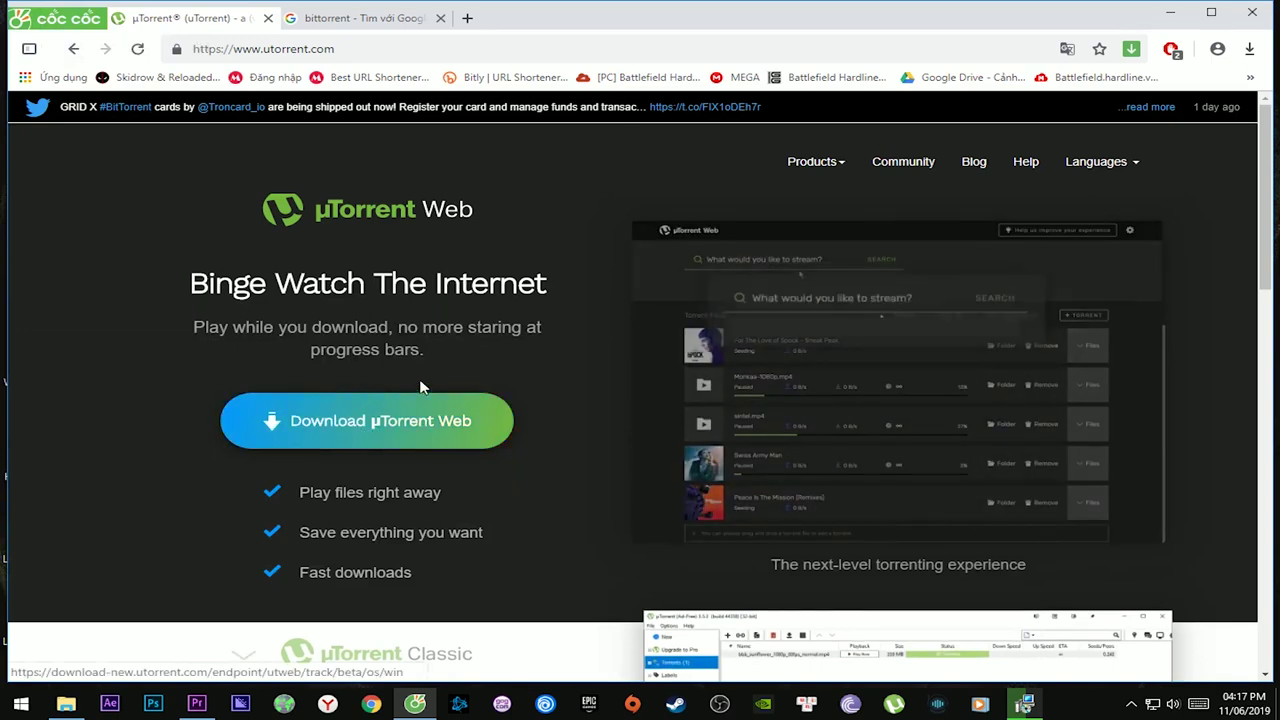
{"action": "scroll", "coordinate": [534, 271], "scroll_direction": "down", "scroll_amount": 3}
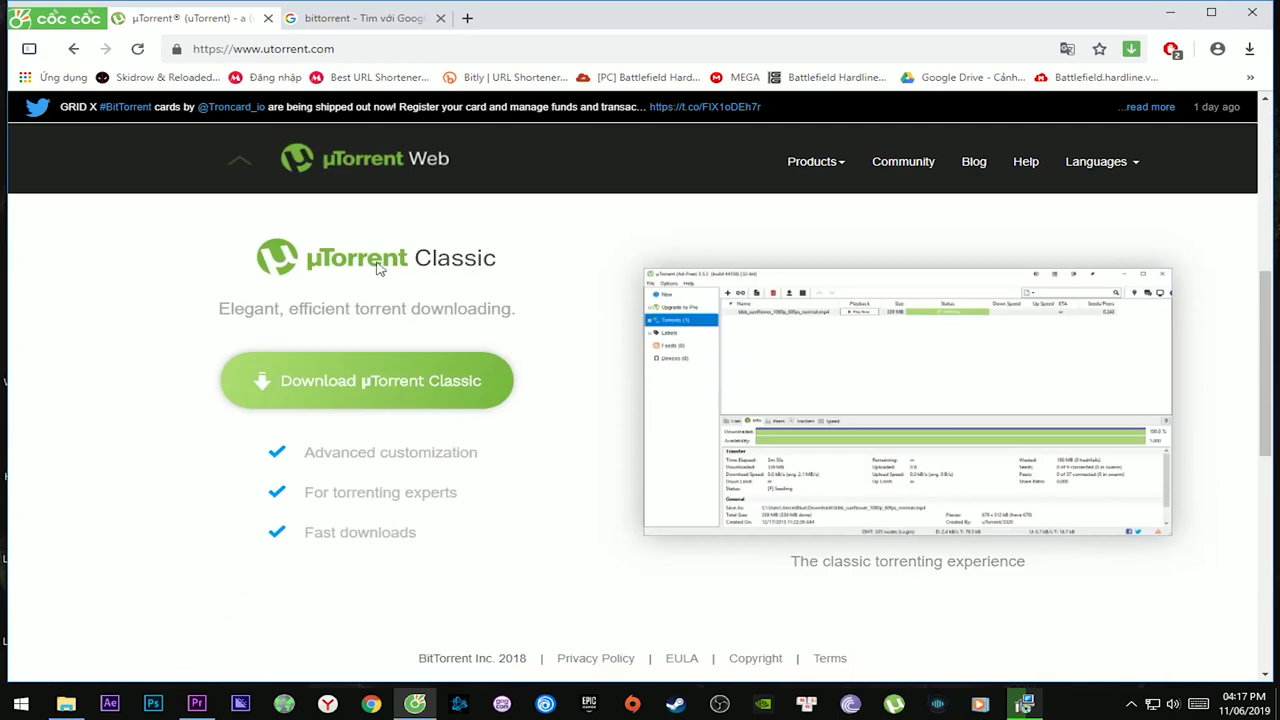
{"action": "left_click", "coordinate": [376, 397]}
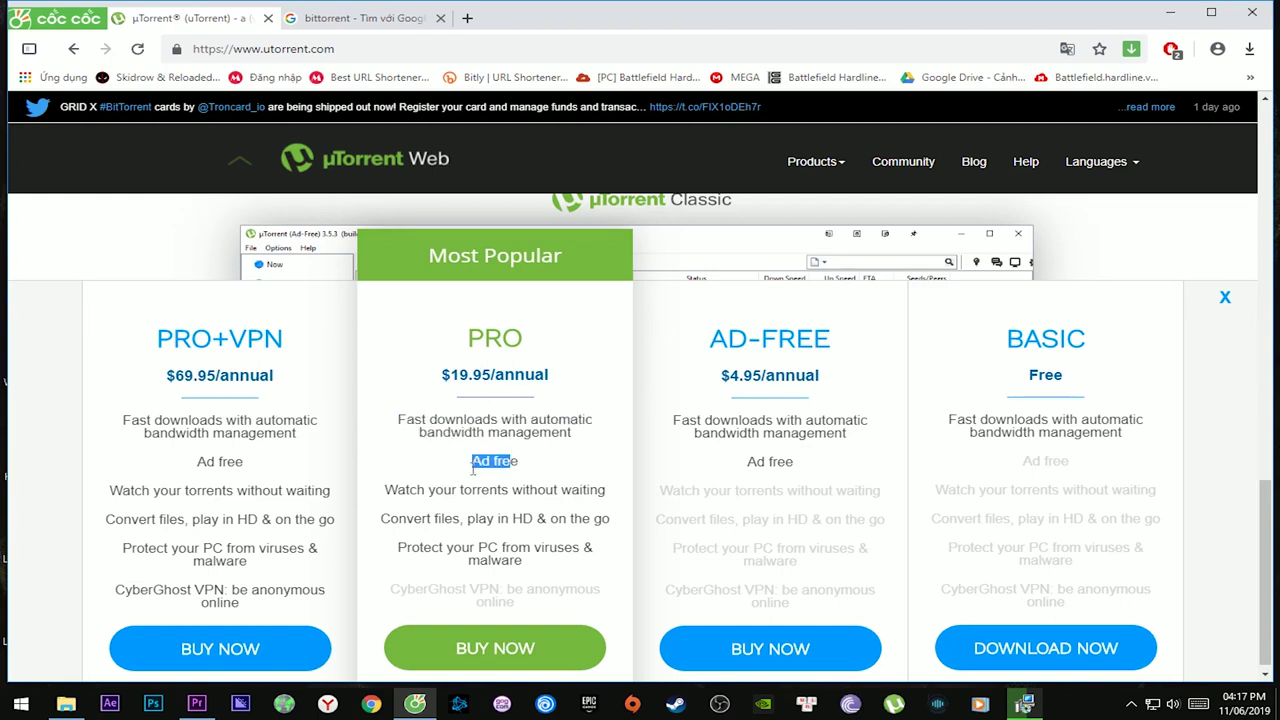
- Compare the offered µTorrent Classic plans and download the free BASIC edition
{"action": "left_click_drag", "start_coordinate": [964, 420], "coordinate": [1088, 412]}
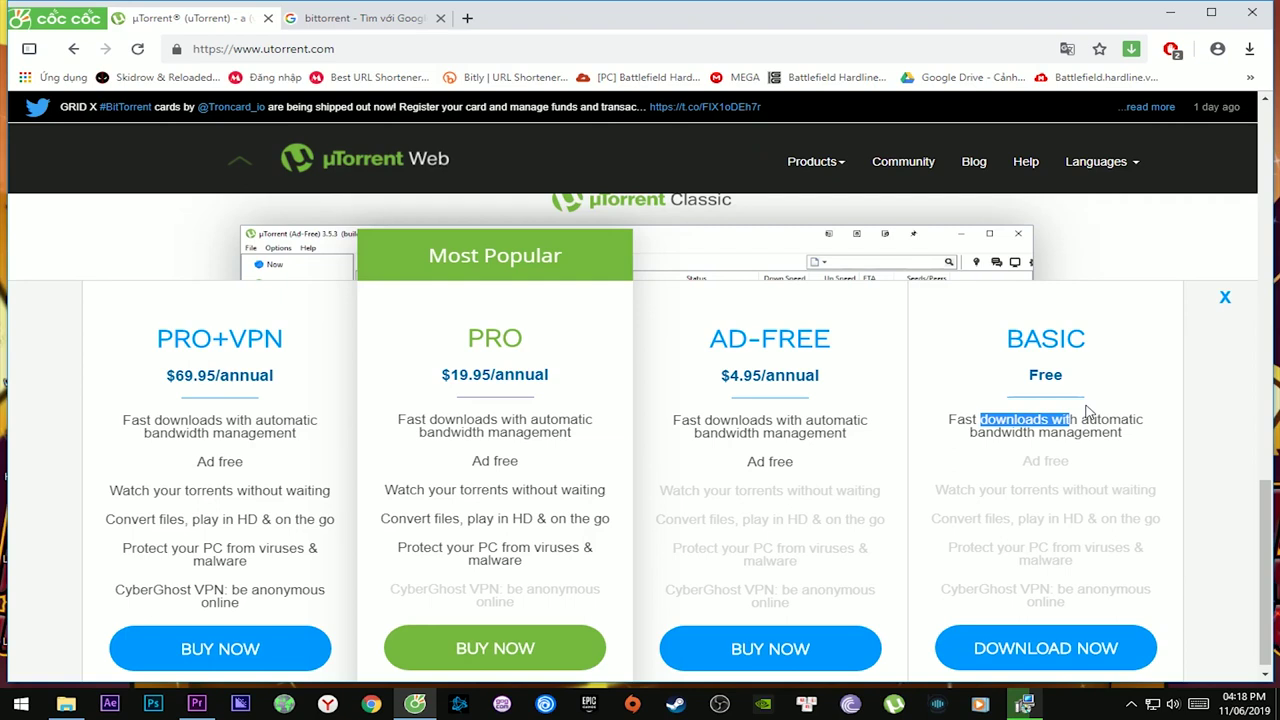
{"action": "left_click_drag", "start_coordinate": [706, 336], "coordinate": [822, 378]}
{"action": "left_click_drag", "start_coordinate": [1004, 338], "coordinate": [1077, 385]}
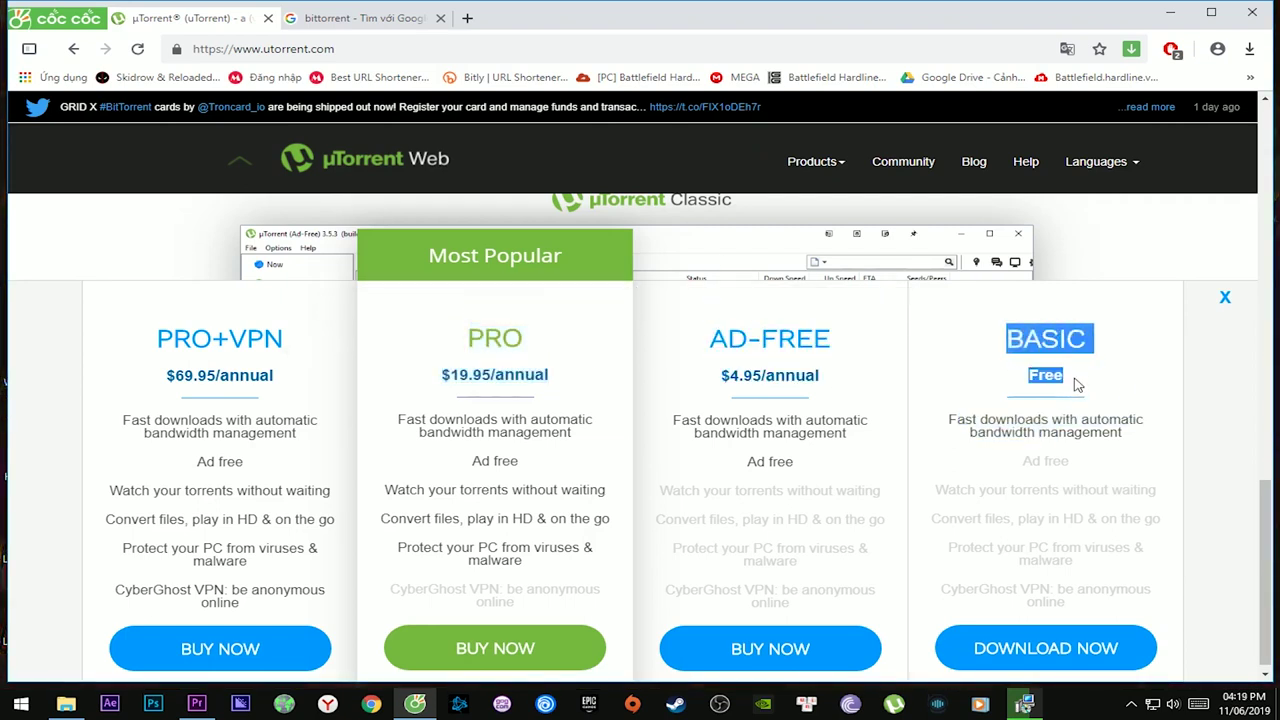
{"action": "left_click", "coordinate": [1055, 650]}
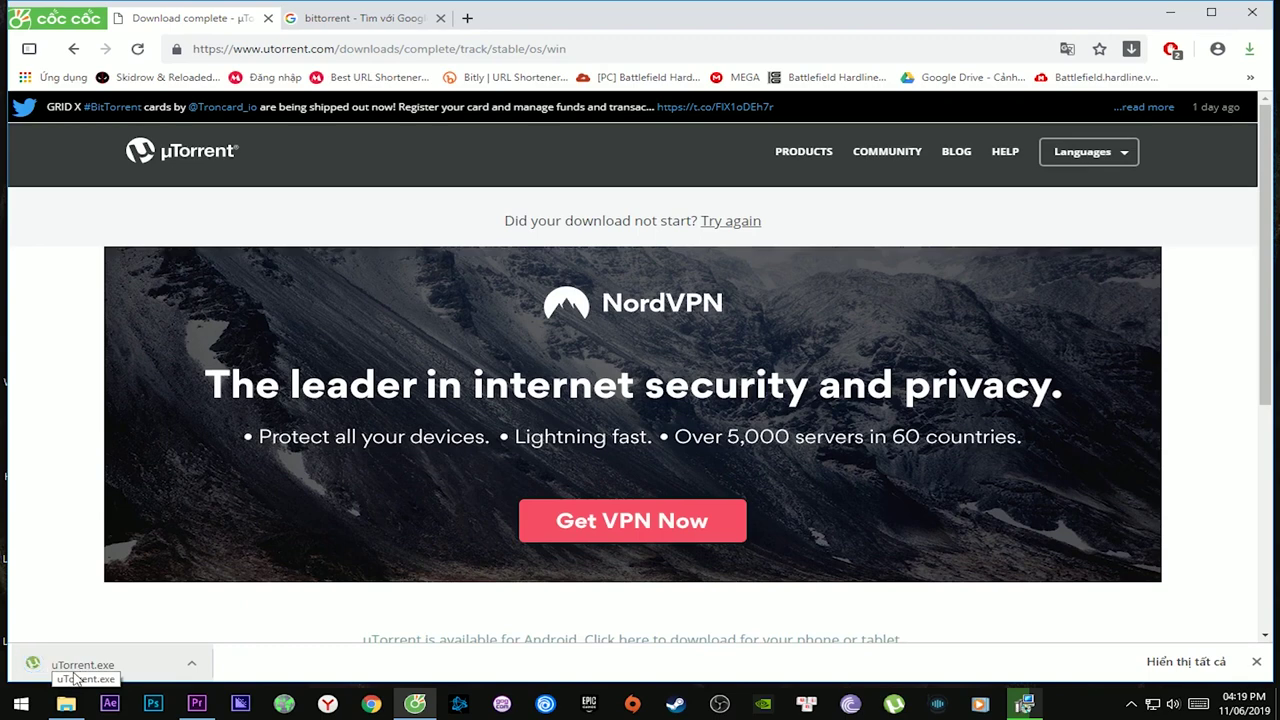
- Show the downloaded uTorrent.exe in its folder and minimize the browser to leave the folder window in view
{"action": "left_click", "coordinate": [80, 678]}
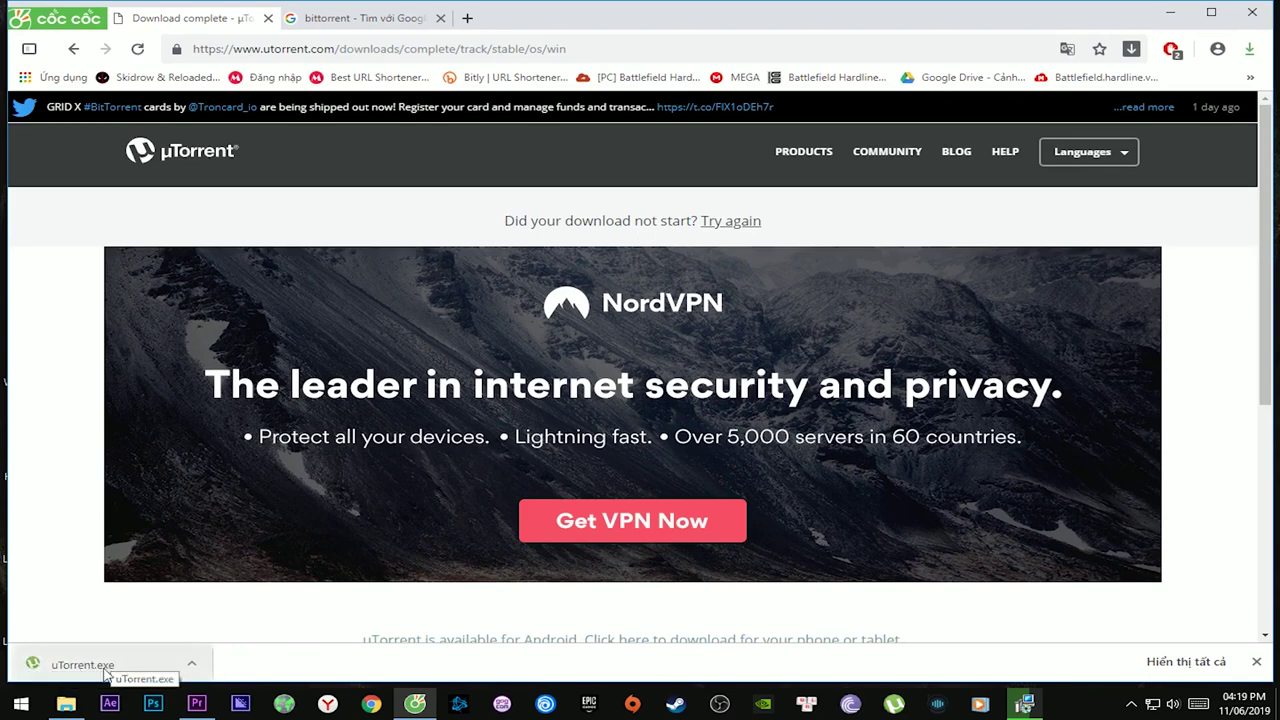
{"action": "left_click", "coordinate": [191, 663]}
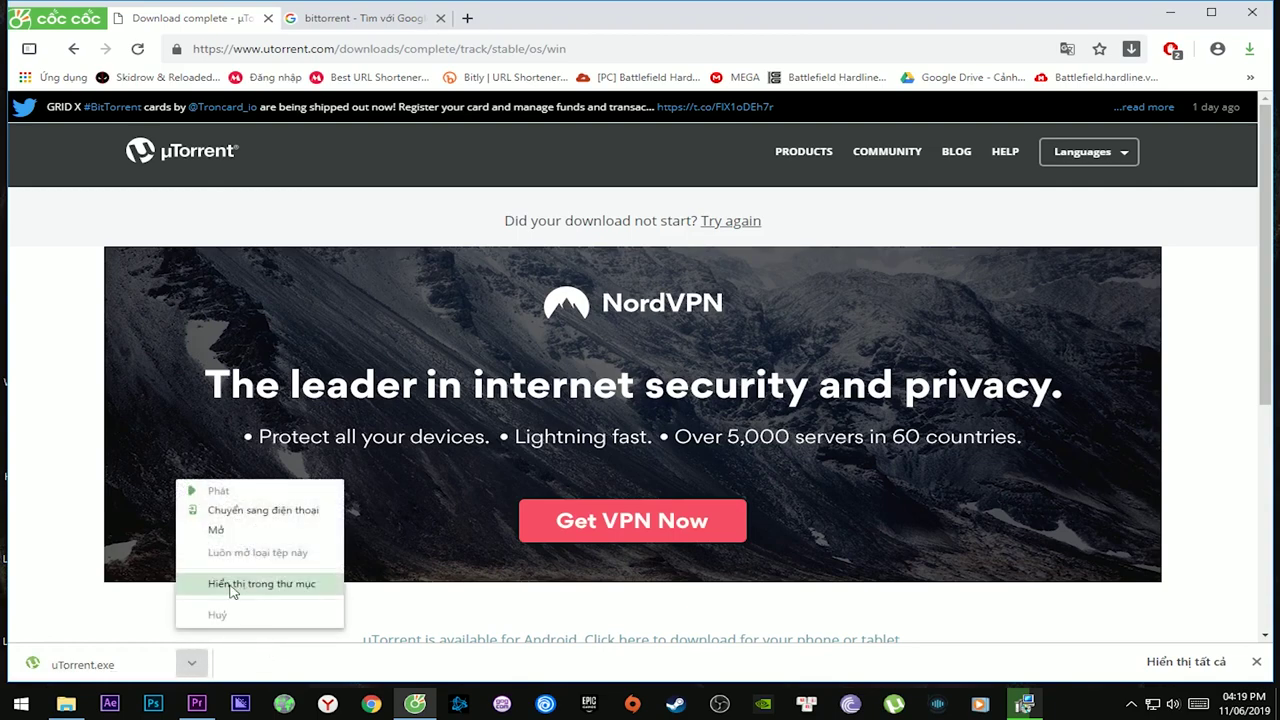
{"action": "left_click", "coordinate": [274, 586]}
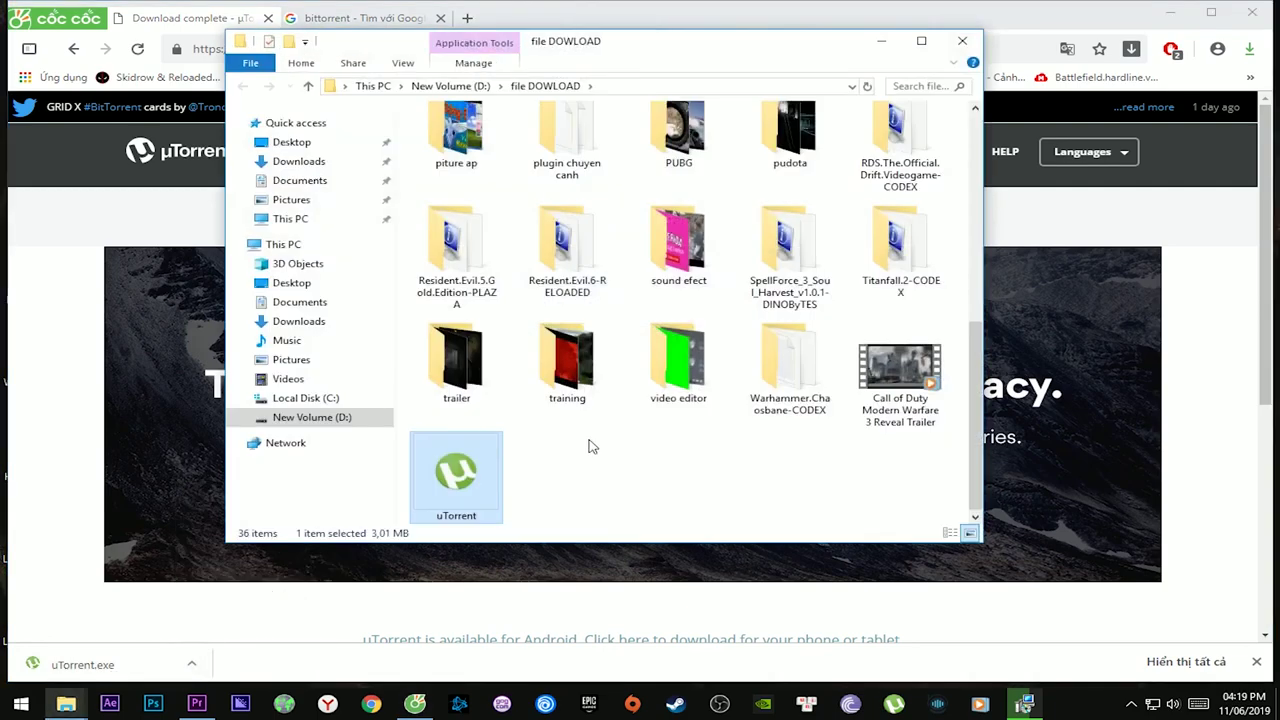
{"action": "left_click", "coordinate": [1168, 12]}
{"action": "left_click_drag", "start_coordinate": [700, 40], "coordinate": [756, 62]}
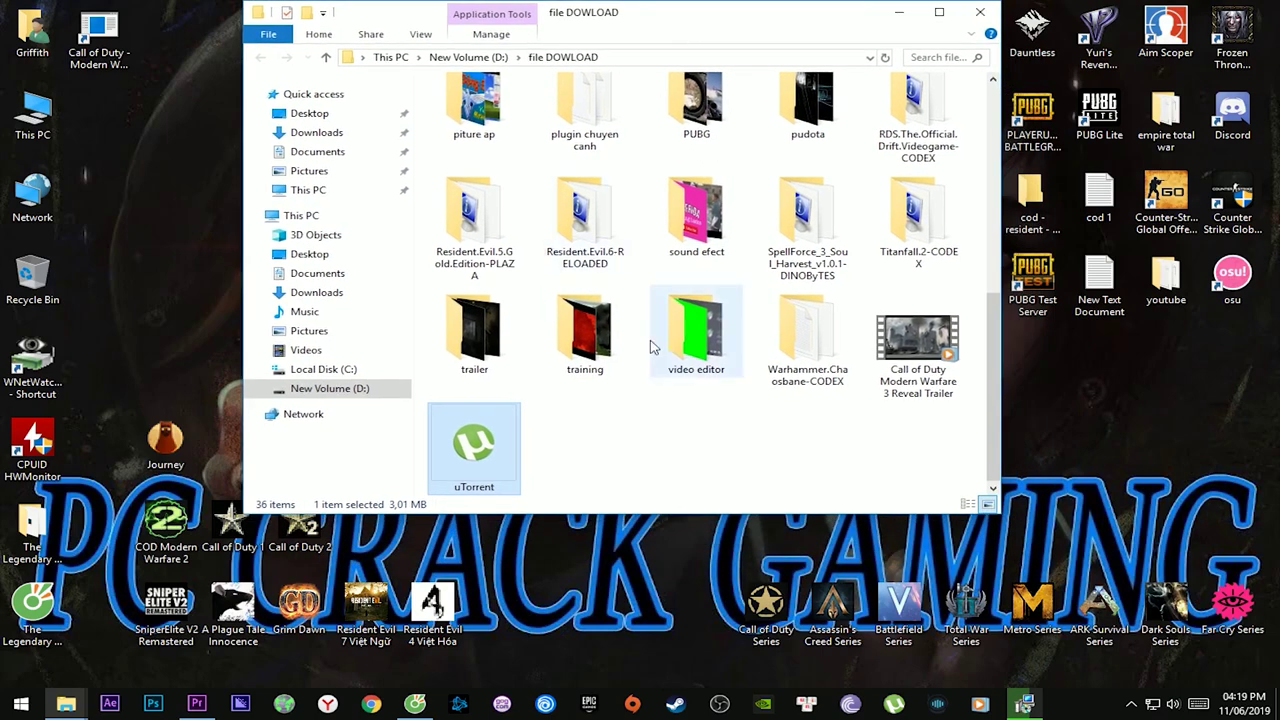
- Launch the downloaded uTorrent installer from the file DOWLOAD folder
{"action": "right_click", "coordinate": [497, 447]}
{"action": "left_click", "coordinate": [540, 35]}
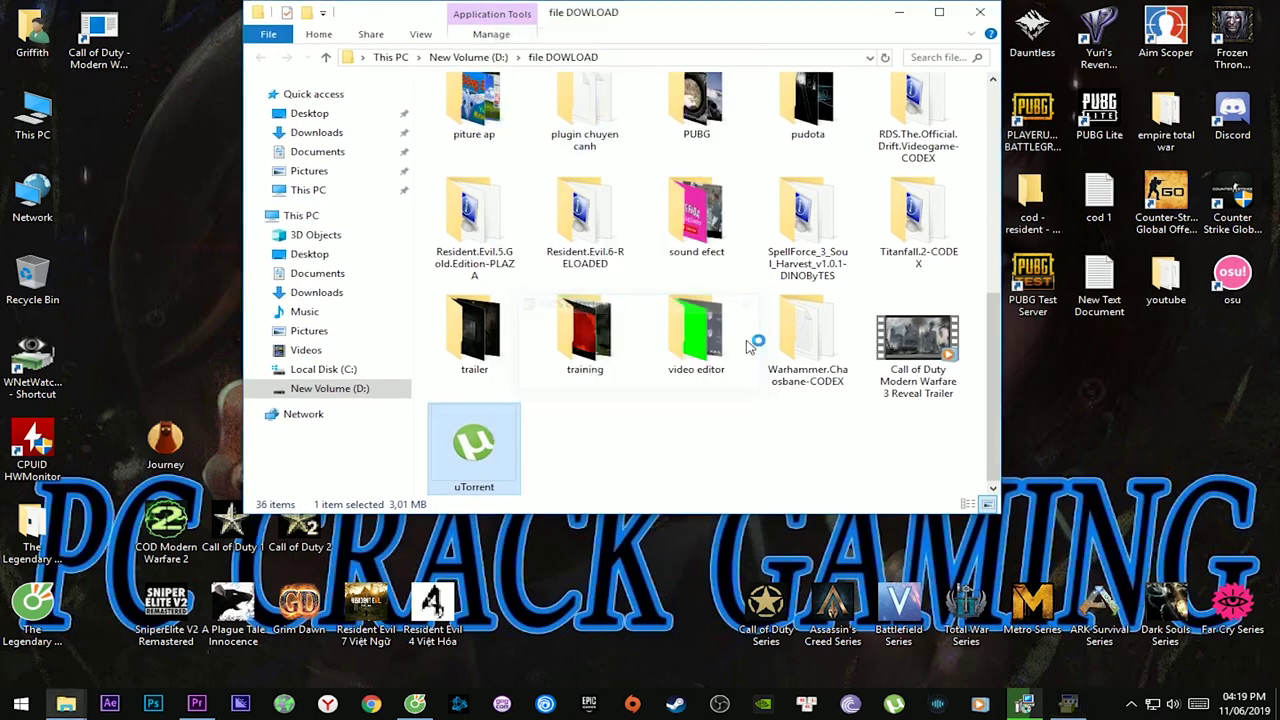
{"action": "left_click_drag", "start_coordinate": [688, 186], "coordinate": [706, 151]}
- Advance through the install wizard's opening and warning pages and agree to the License Agreement and Privacy Policy
{"action": "left_click", "coordinate": [884, 478]}
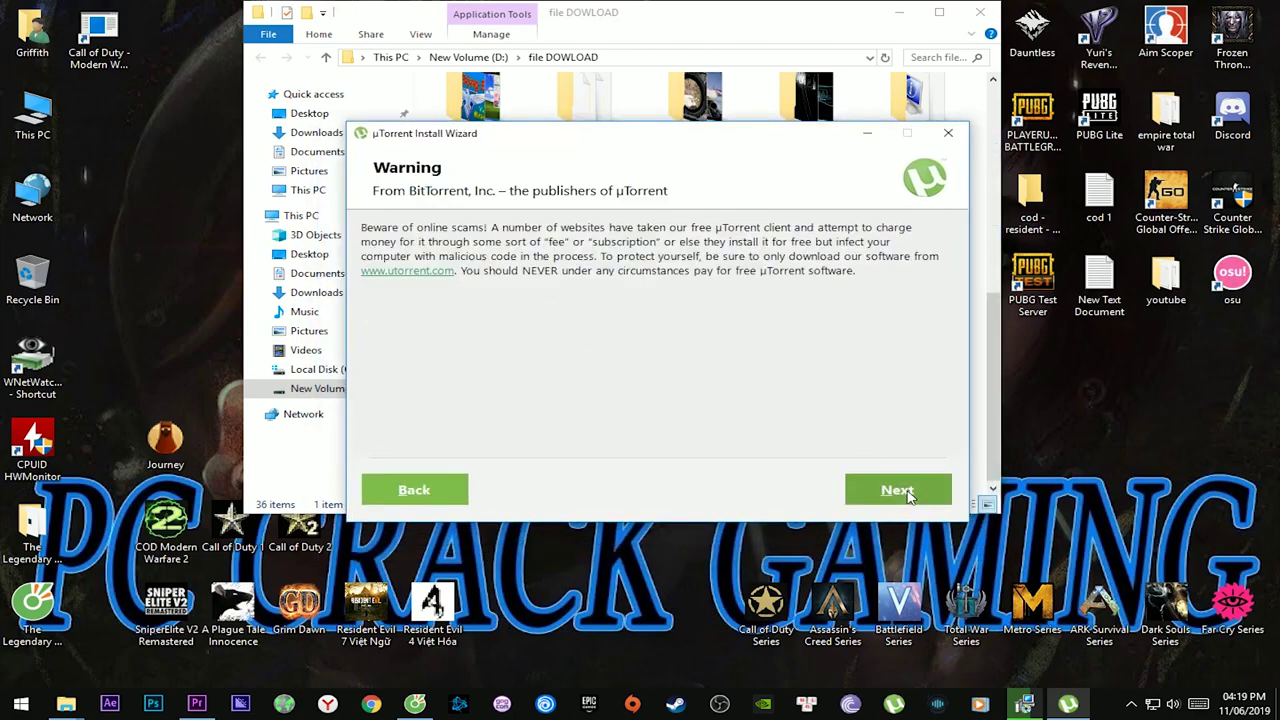
{"action": "left_click", "coordinate": [897, 492]}
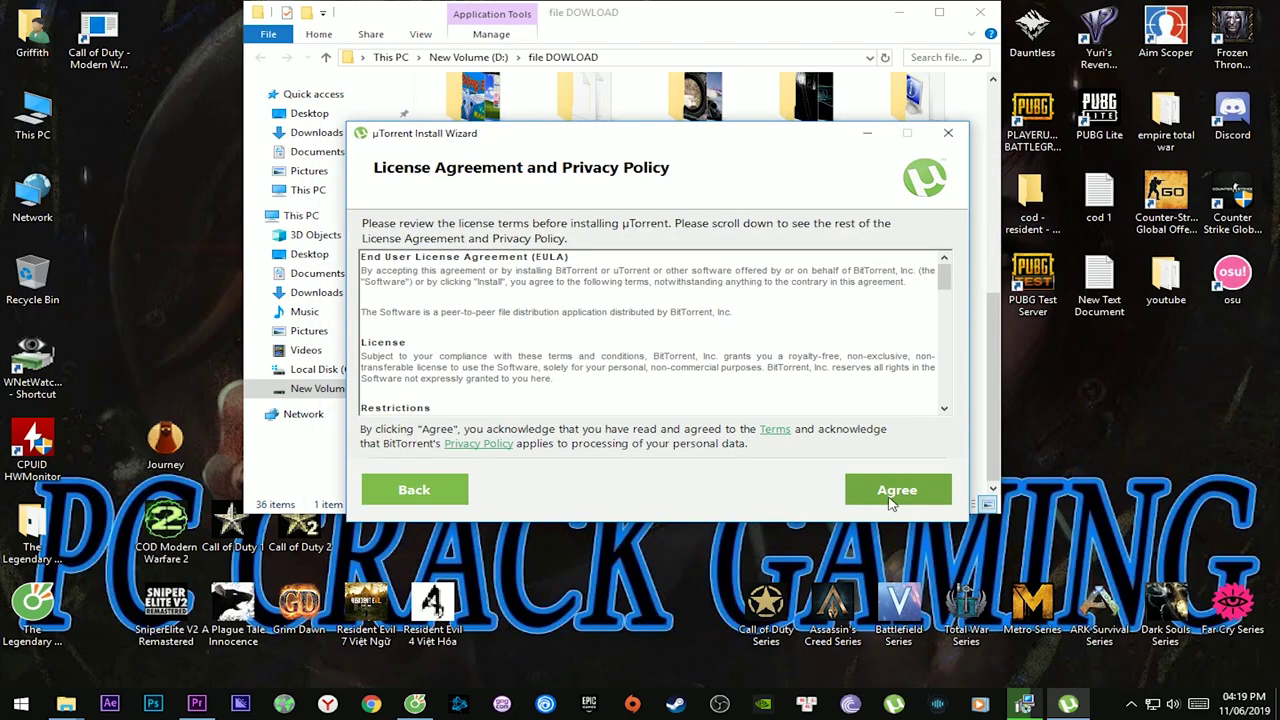
{"action": "scroll", "coordinate": [650, 330], "scroll_direction": "down", "scroll_amount": 10}
{"action": "left_click", "coordinate": [895, 490]}
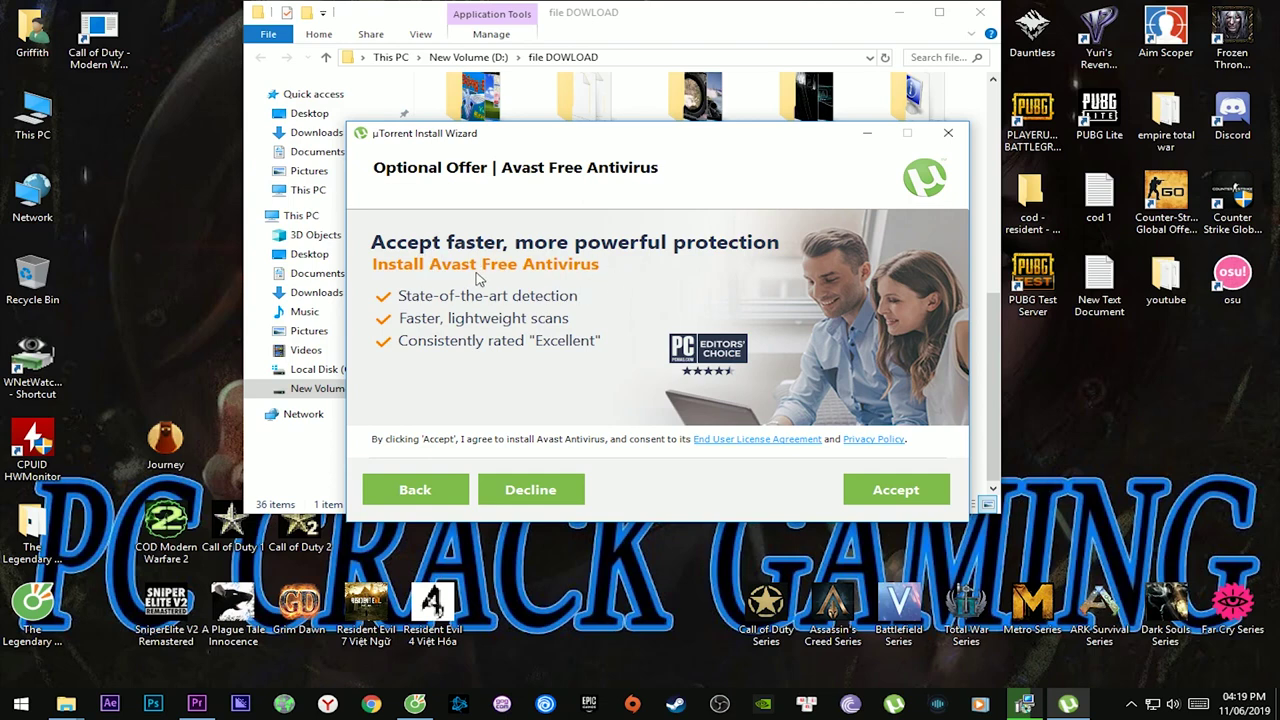
- Decline the Avast Free Antivirus offer and continue with Install Adaware Antivirus for Free unchecked
{"action": "left_click_drag", "start_coordinate": [642, 169], "coordinate": [544, 149]}
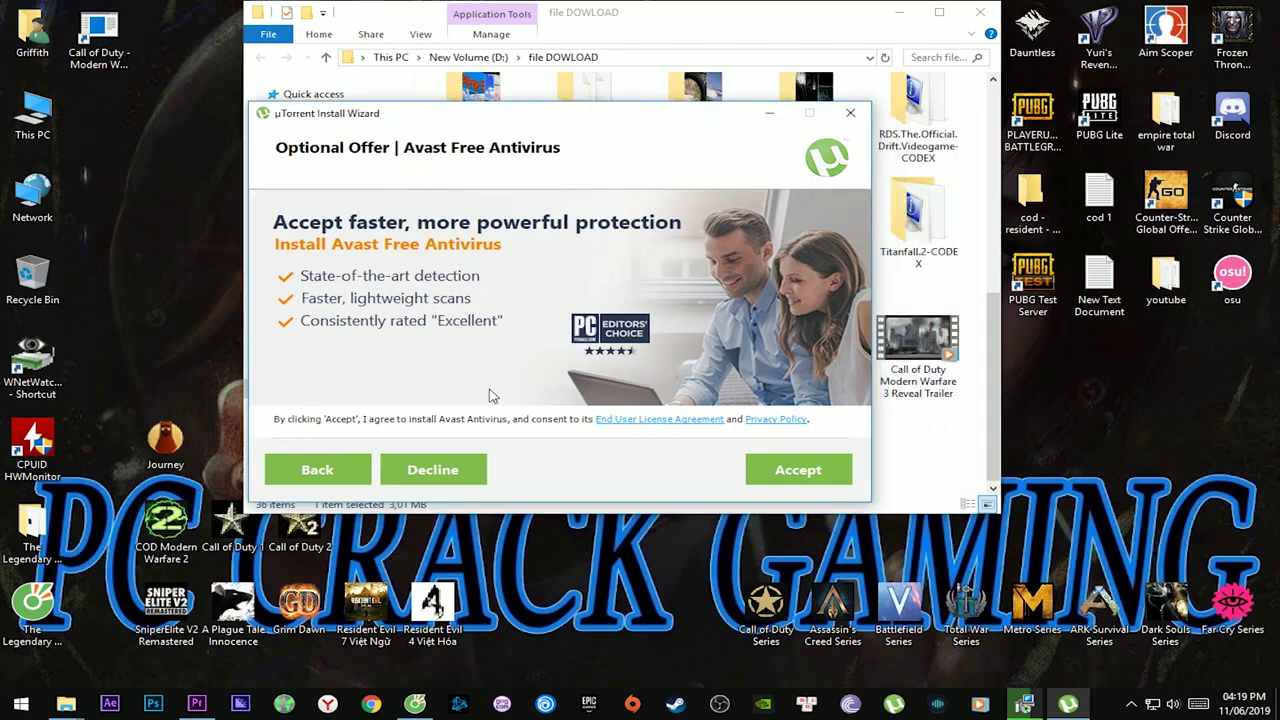
{"action": "left_click", "coordinate": [447, 480]}
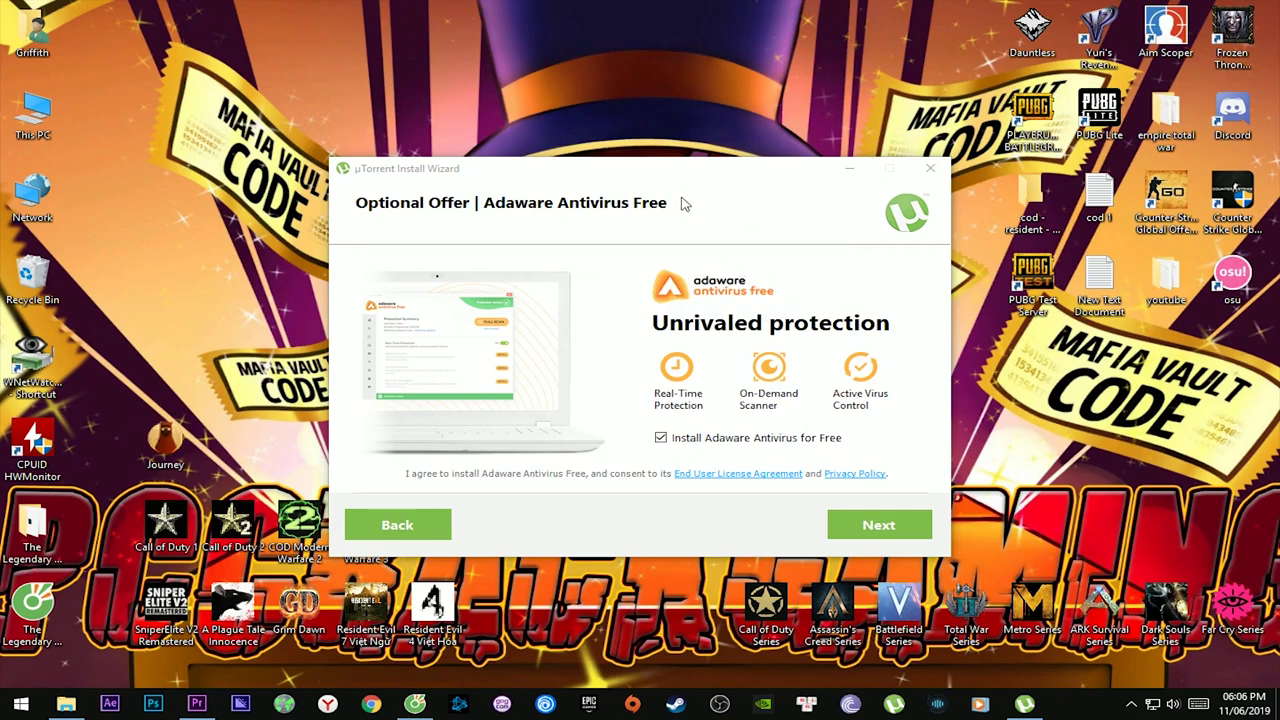
{"action": "left_click", "coordinate": [660, 438]}
{"action": "left_click", "coordinate": [661, 440]}
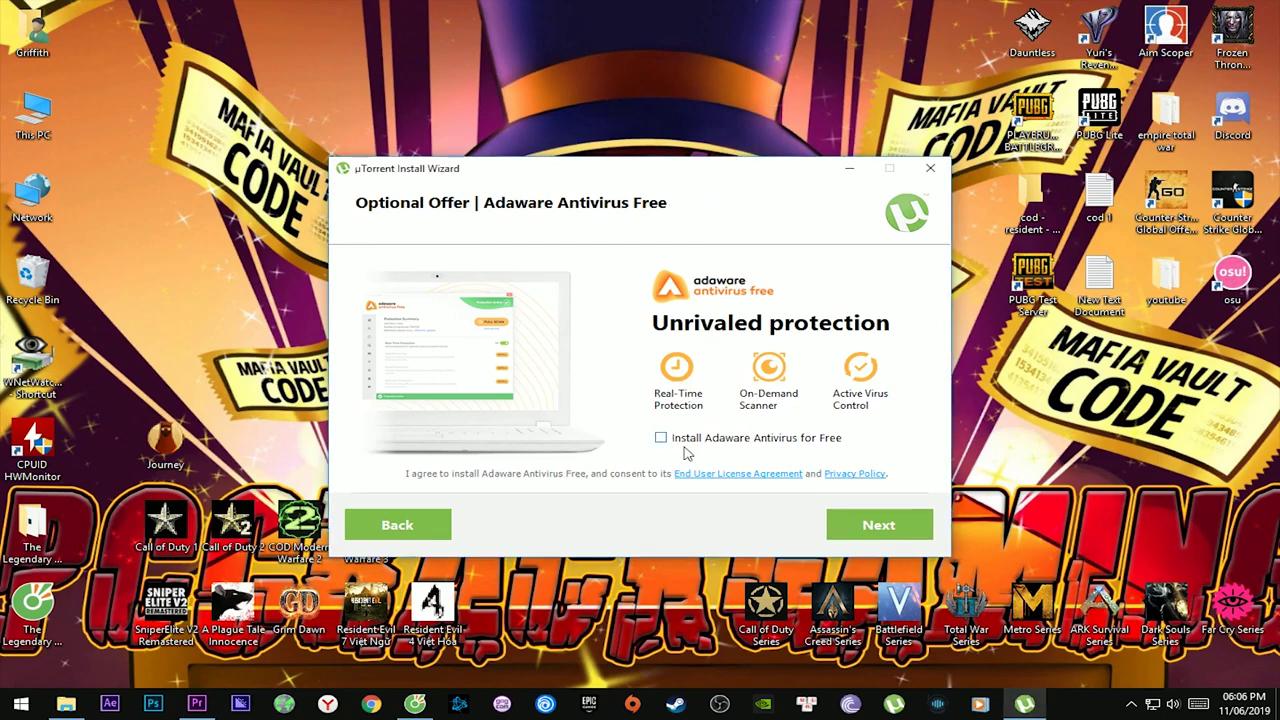
{"action": "left_click", "coordinate": [880, 527]}
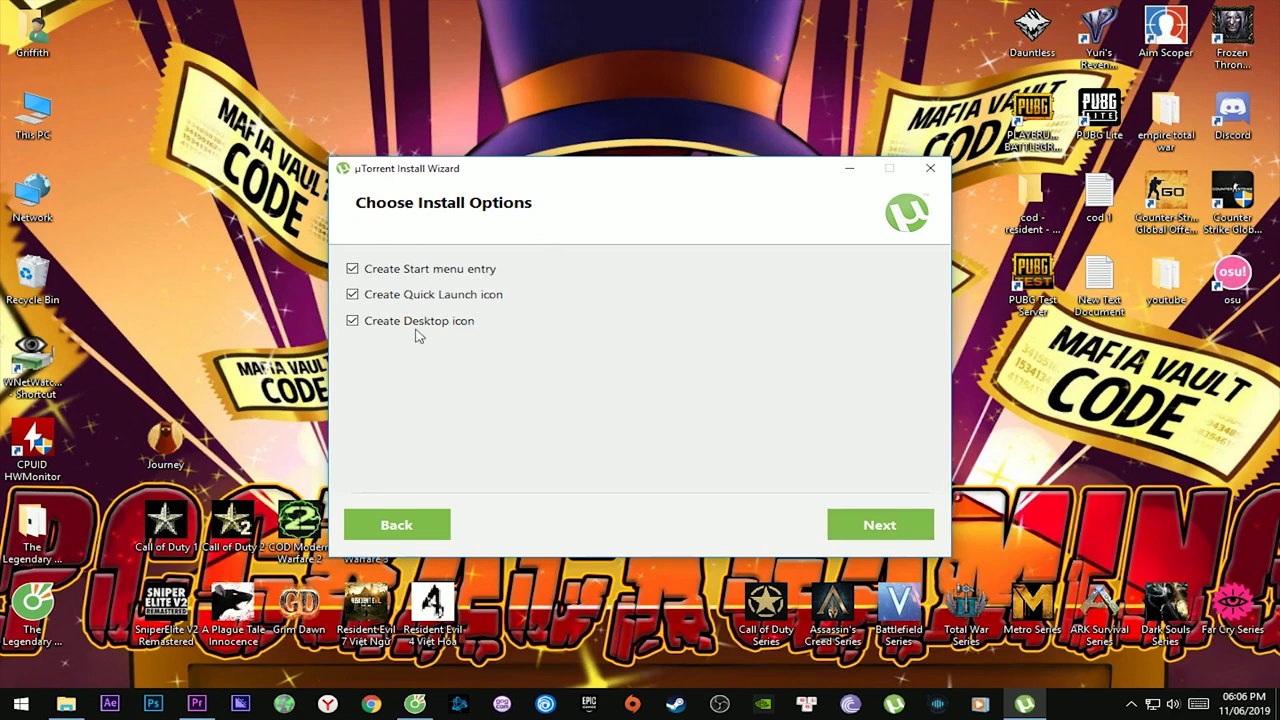
- Accept the default install options and configuration, and finish the wizard with Launch µTorrent enabled
{"action": "left_click", "coordinate": [888, 526]}
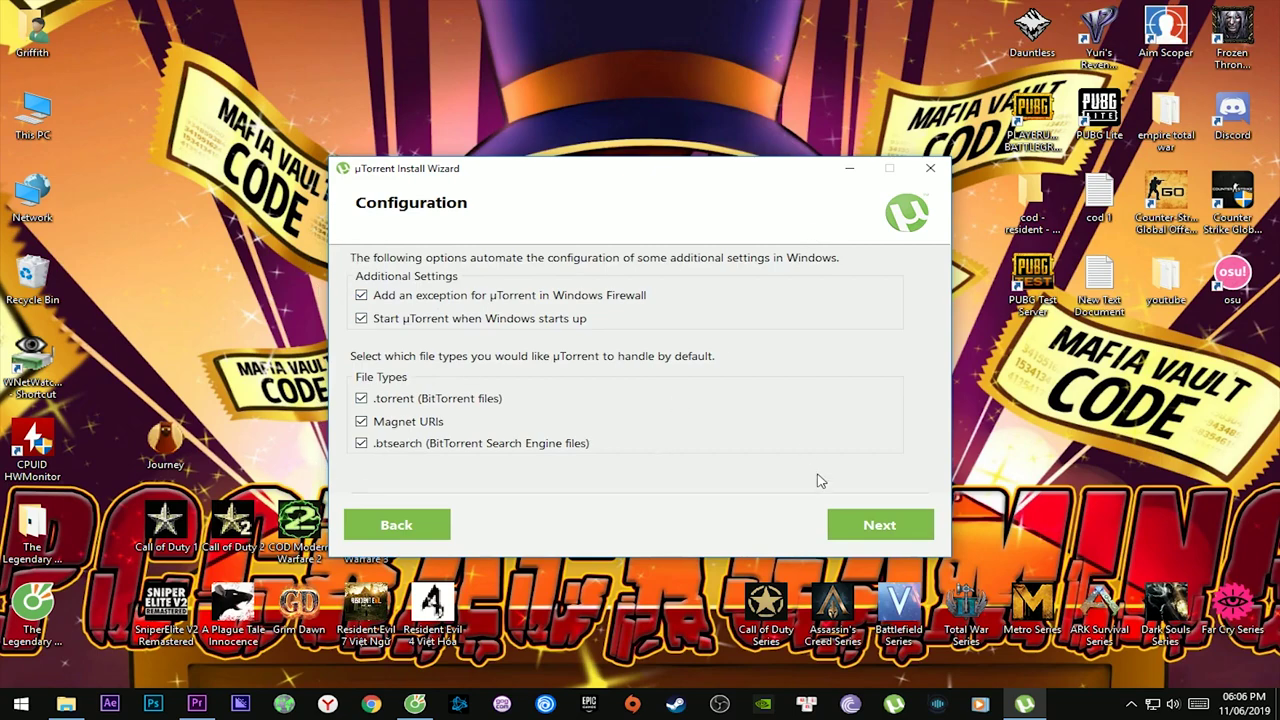
{"action": "left_click", "coordinate": [880, 526]}
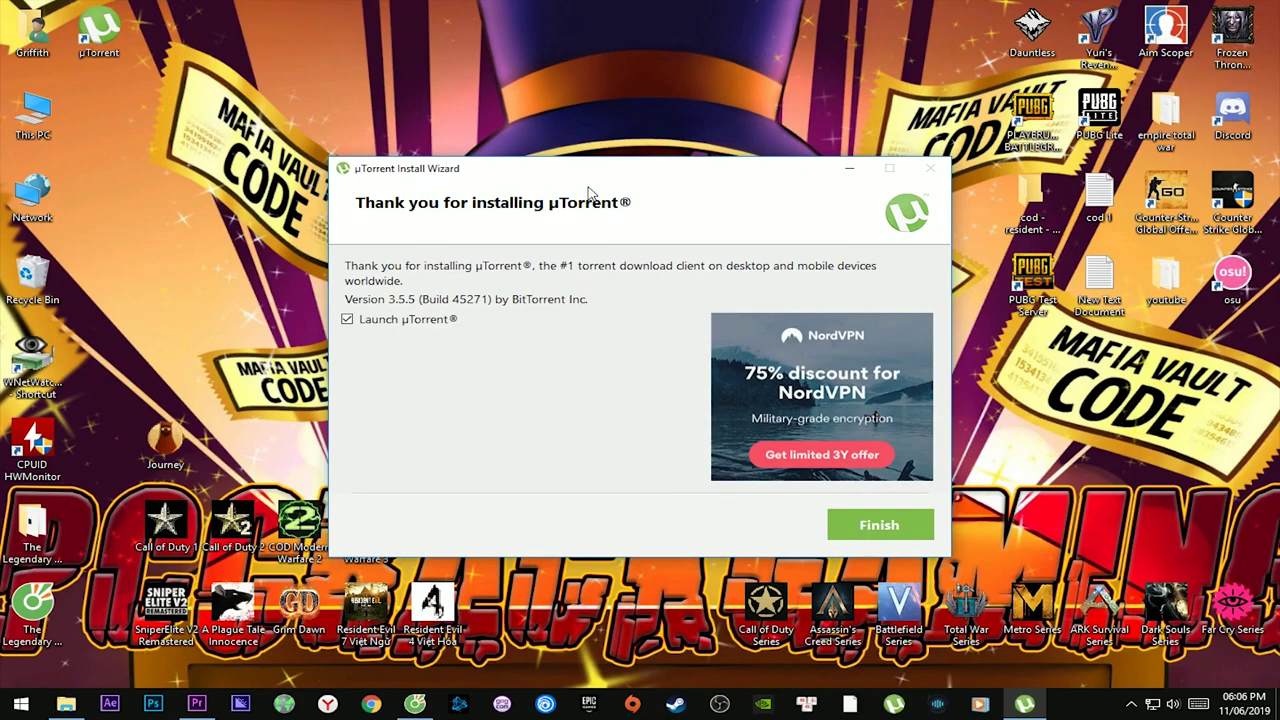
{"action": "left_click_drag", "start_coordinate": [590, 170], "coordinate": [525, 84]}
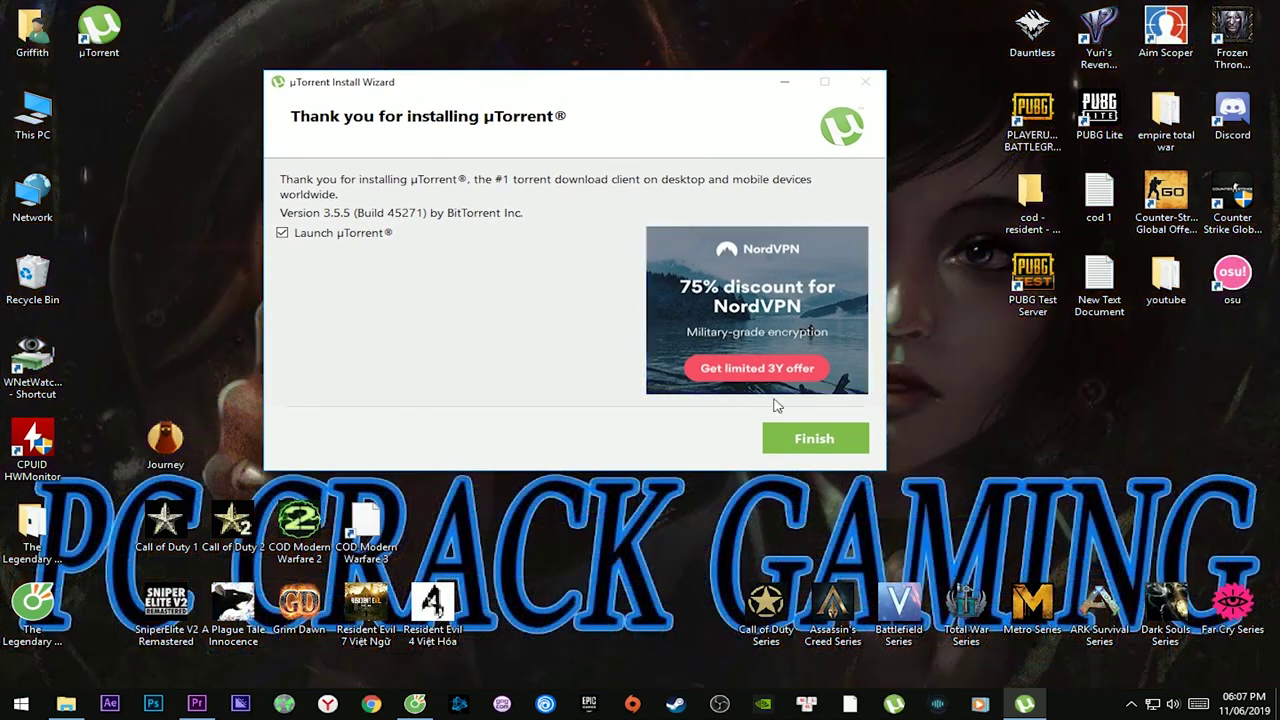
{"action": "left_click", "coordinate": [815, 440]}
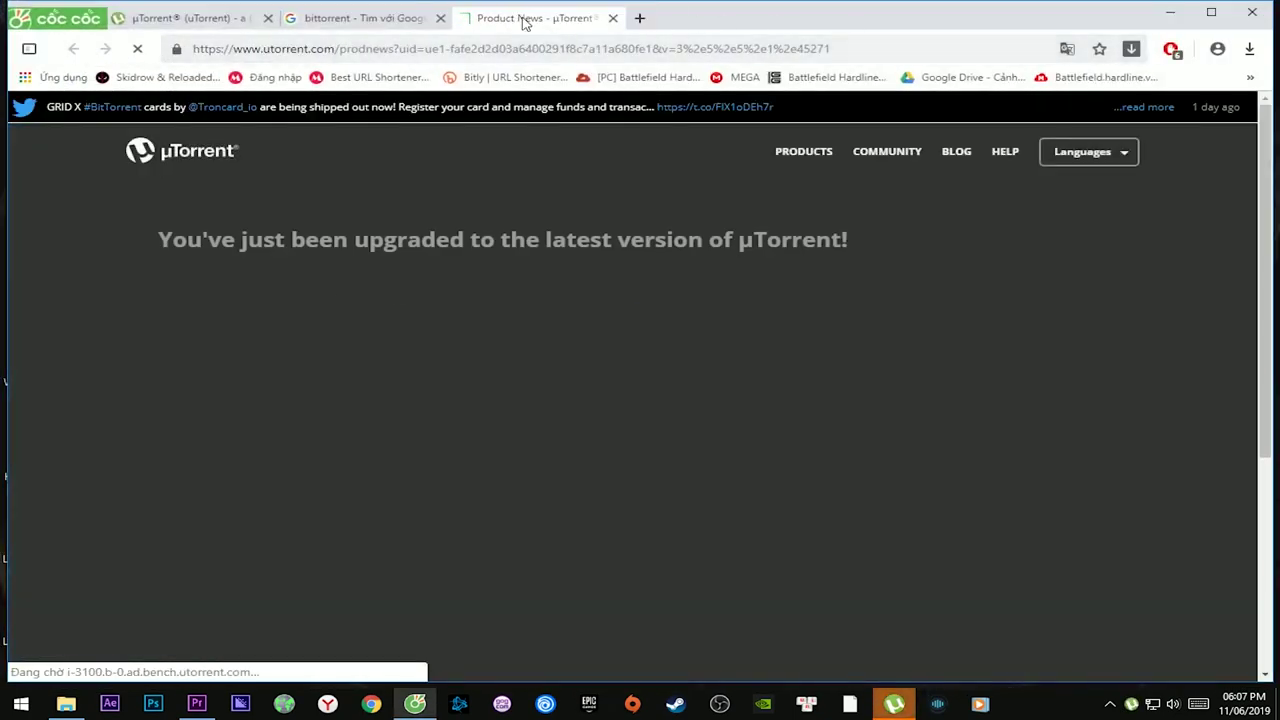
- Bring up the µTorrent main window, look over its torrent information area and open the program settings
{"action": "left_click", "coordinate": [447, 24]}
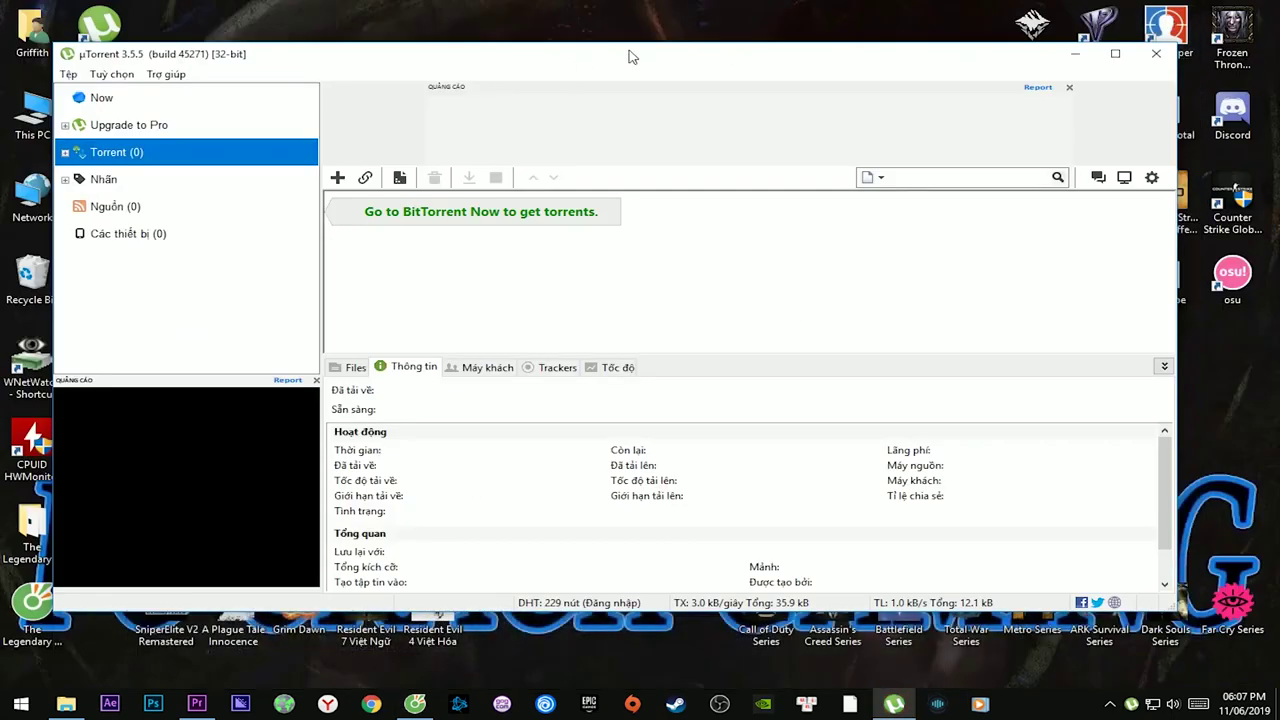
{"action": "left_click_drag", "start_coordinate": [632, 61], "coordinate": [646, 71]}
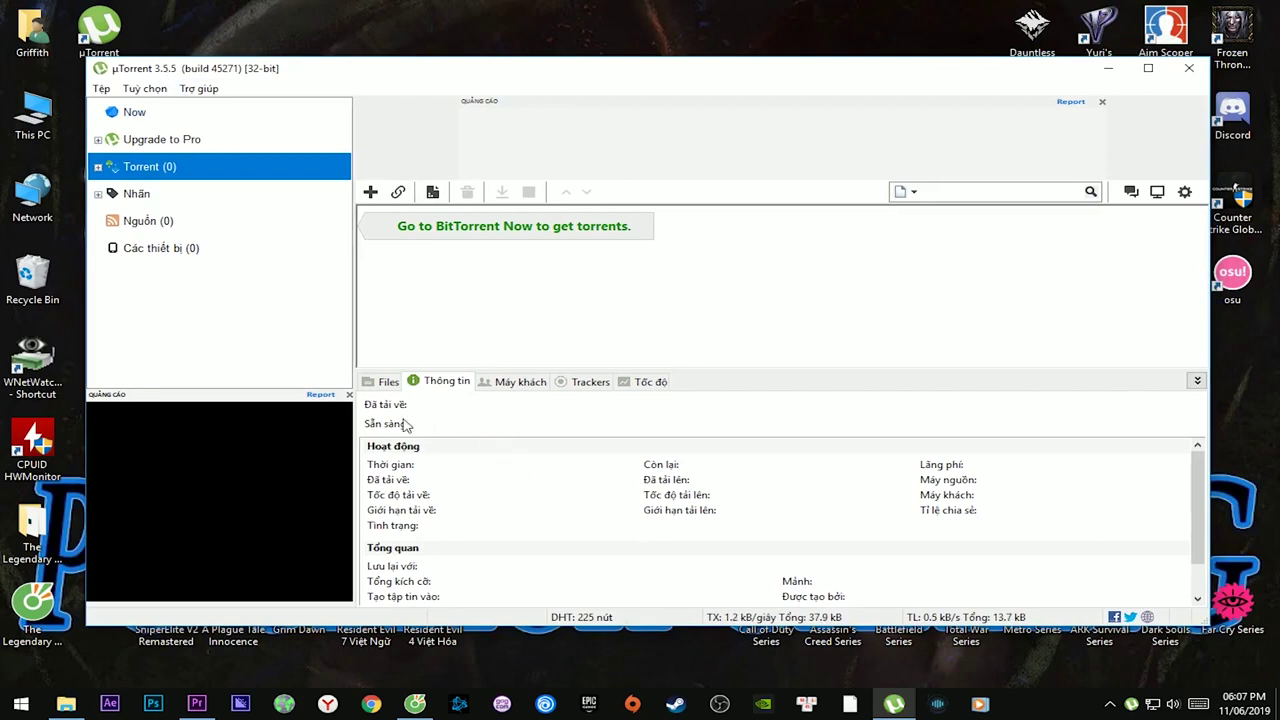
{"action": "scroll", "coordinate": [614, 516], "scroll_direction": "down", "scroll_amount": 1}
{"action": "scroll", "coordinate": [616, 517], "scroll_direction": "up", "scroll_amount": 1}
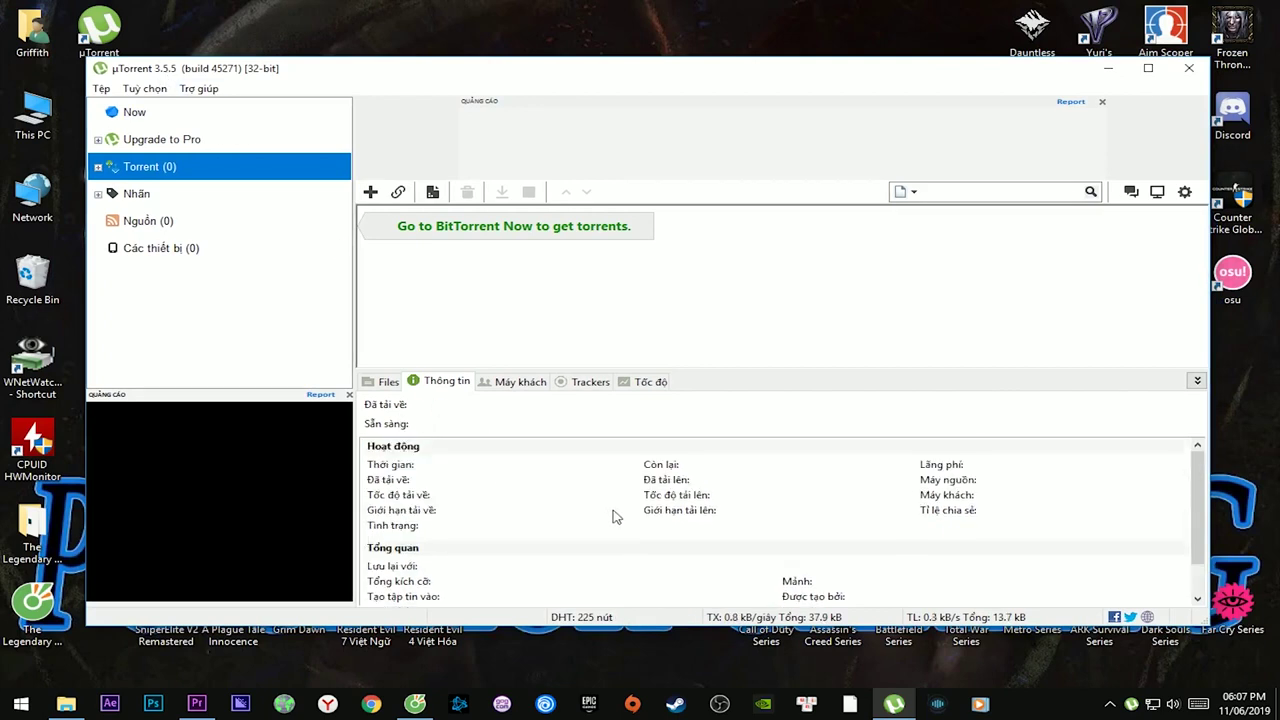
{"action": "left_click", "coordinate": [1185, 194]}
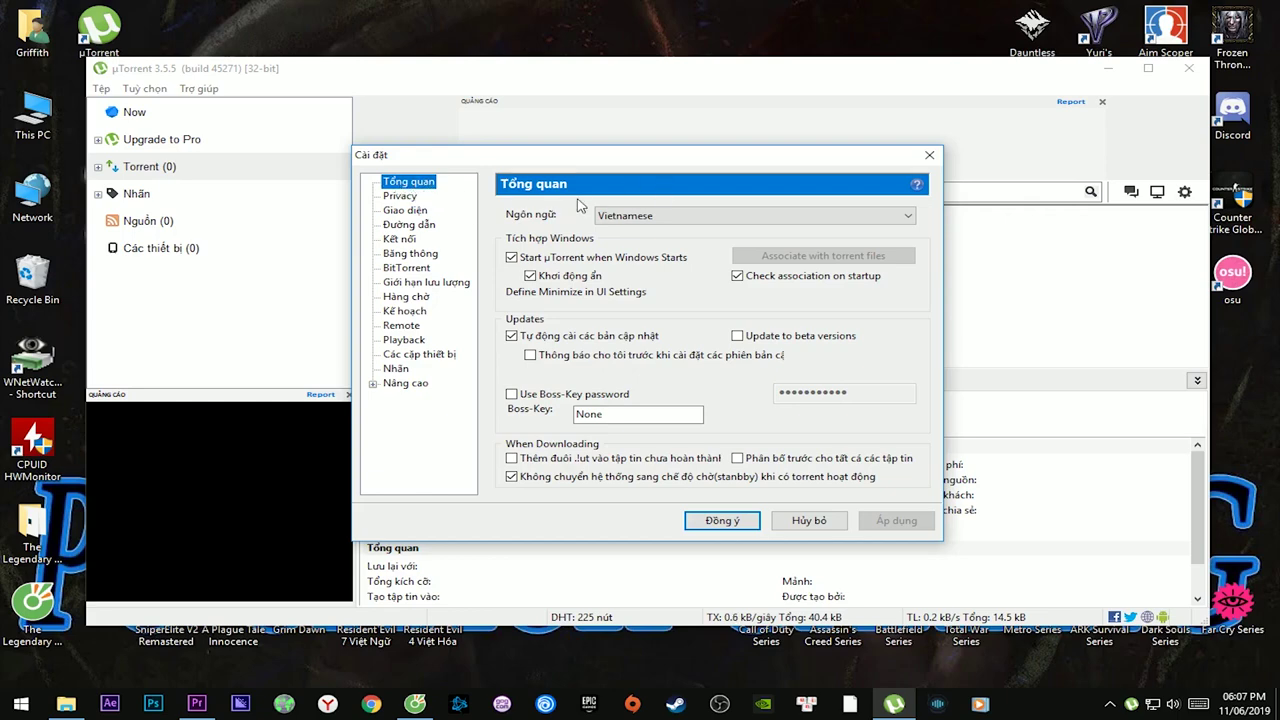
- Choose Vietnamese as the interface language and open the Đường dẫn folder settings
{"action": "left_click", "coordinate": [729, 217]}
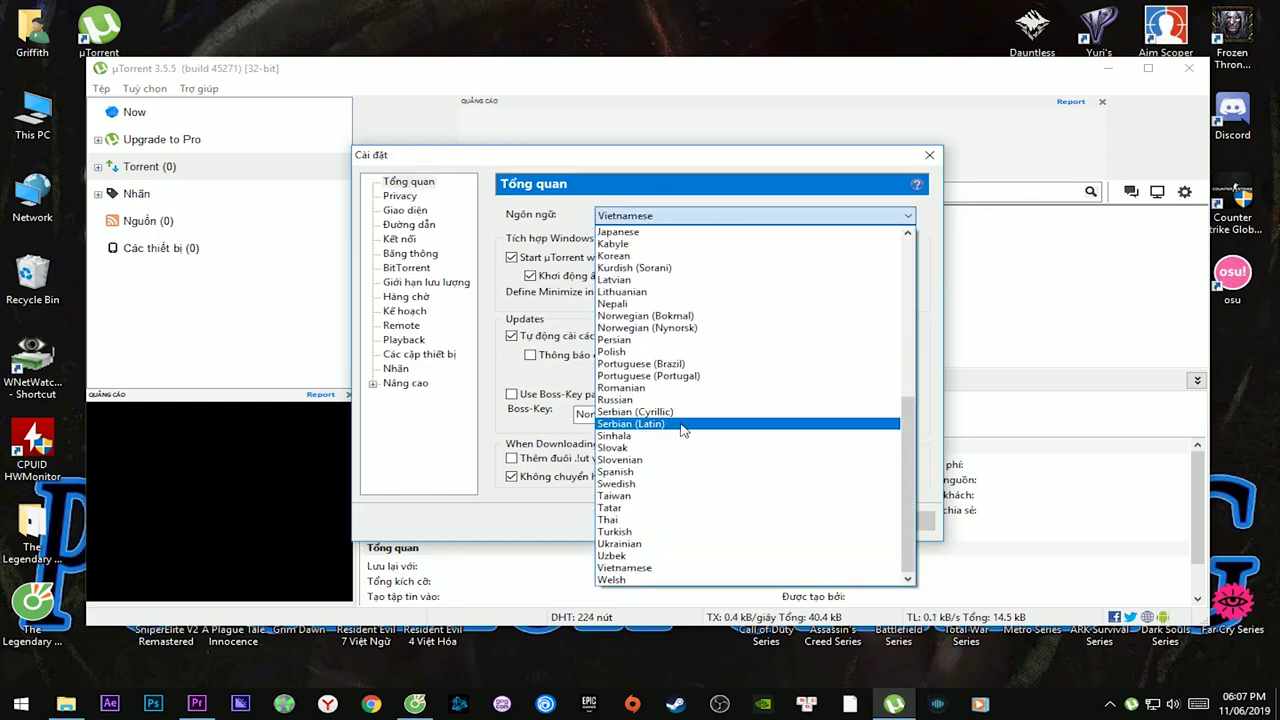
{"action": "left_click", "coordinate": [691, 572]}
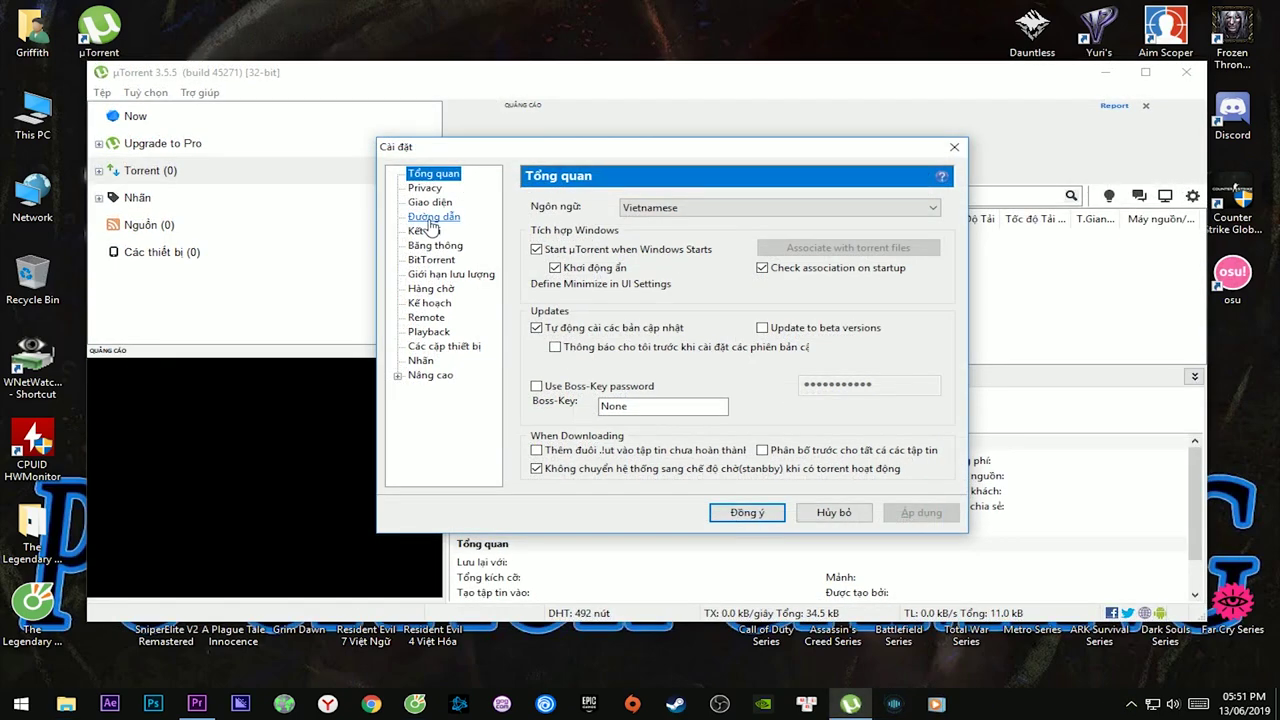
{"action": "left_click", "coordinate": [431, 217]}
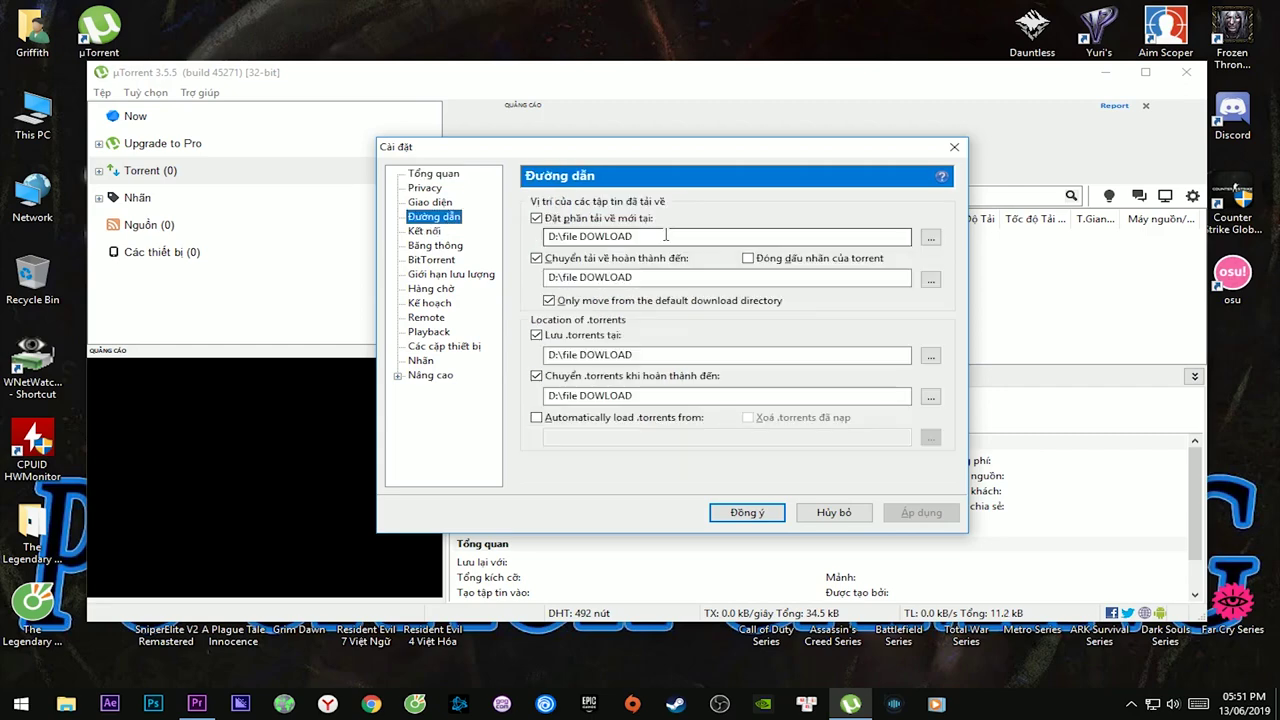
- Examine the folder paths for new downloads, completed downloads and .torrent files in the Đường dẫn settings
{"action": "mouse_move", "coordinate": [640, 236]}
{"action": "left_mouse_down"}
{"action": "mouse_move", "coordinate": [532, 238]}
{"action": "mouse_move", "coordinate": [650, 240]}
{"action": "mouse_move", "coordinate": [558, 230]}
{"action": "mouse_move", "coordinate": [633, 232]}
{"action": "left_mouse_up"}
{"action": "left_click", "coordinate": [563, 236]}
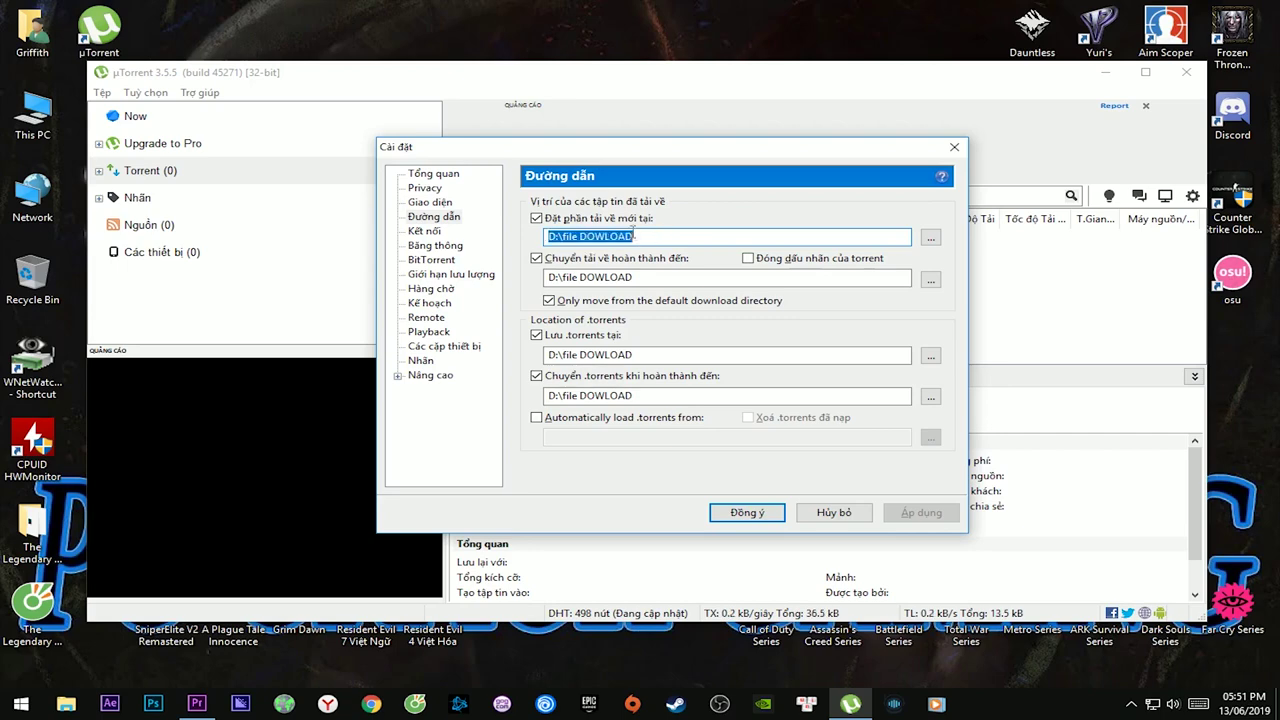
{"action": "left_click_drag", "start_coordinate": [645, 277], "coordinate": [536, 279]}
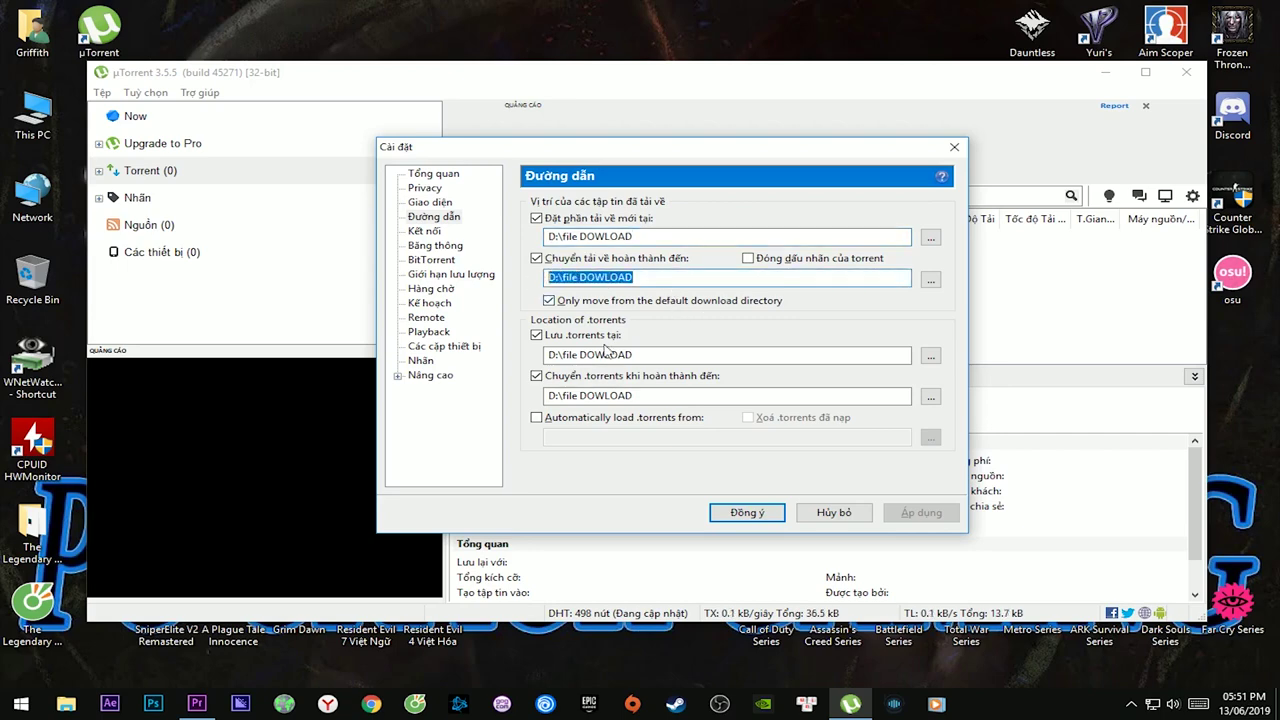
{"action": "left_click_drag", "start_coordinate": [644, 354], "coordinate": [545, 354]}
{"action": "left_click_drag", "start_coordinate": [644, 396], "coordinate": [545, 396]}
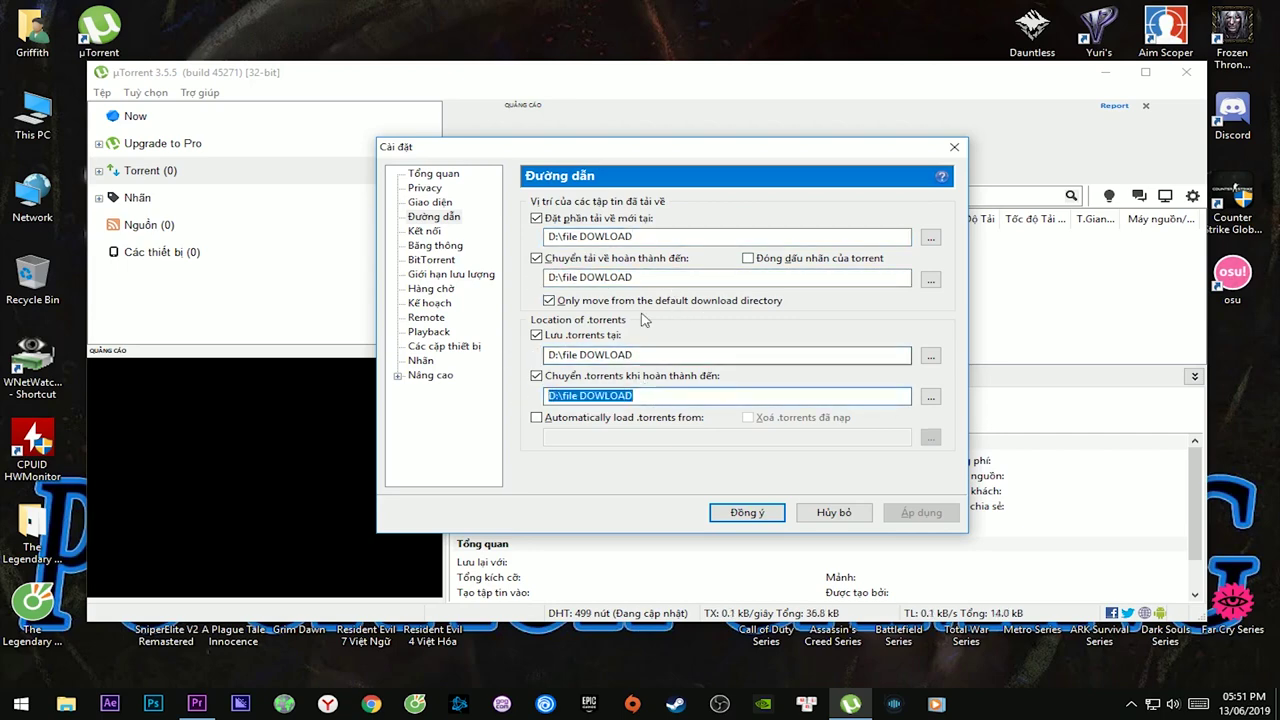
{"action": "left_click_drag", "start_coordinate": [644, 237], "coordinate": [545, 237]}
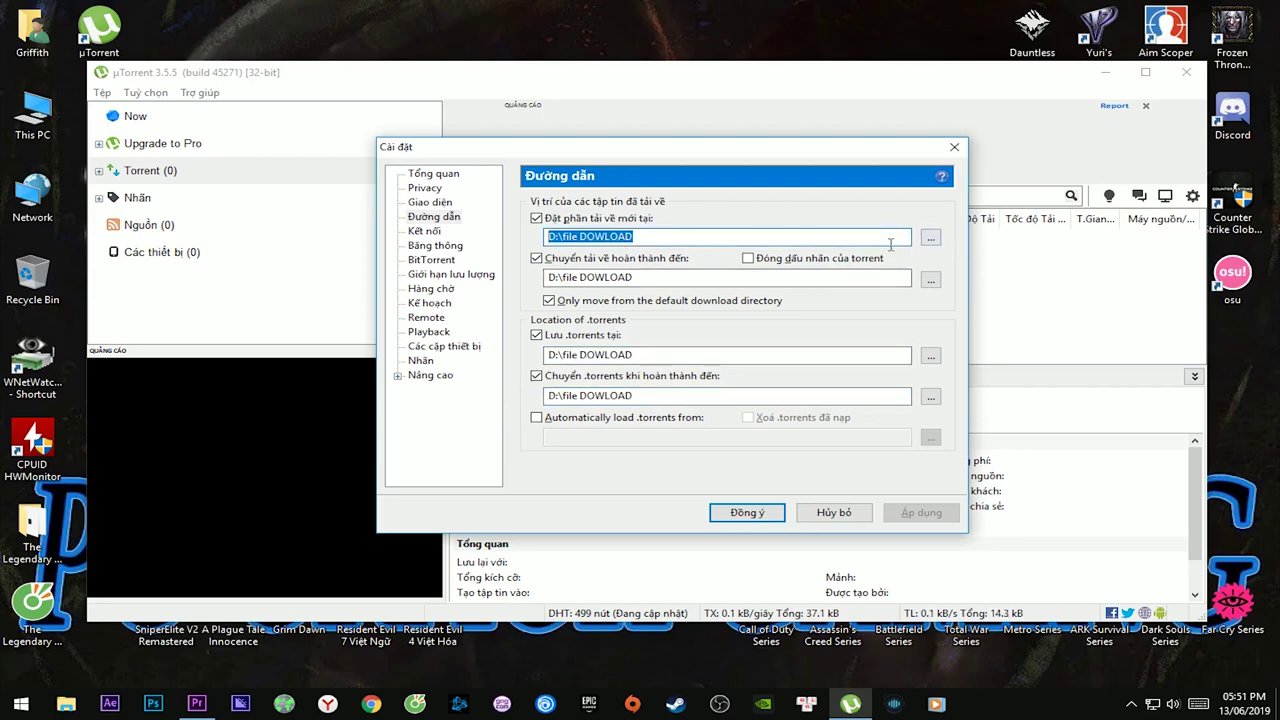
- Choose D:\file DOWLOAD as the folder for new downloads, check it against the completed-downloads folder, and apply the change
{"action": "left_click", "coordinate": [930, 240]}
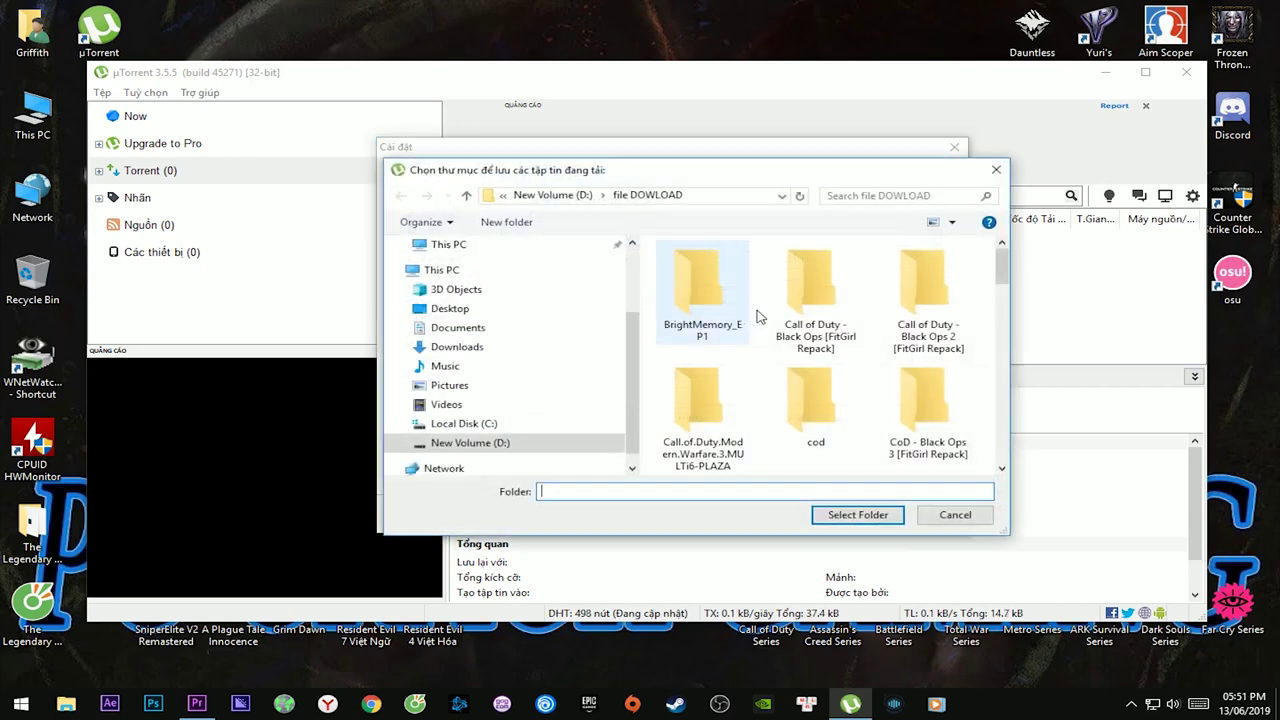
{"action": "scroll", "coordinate": [630, 372], "scroll_direction": "up", "scroll_amount": 2}
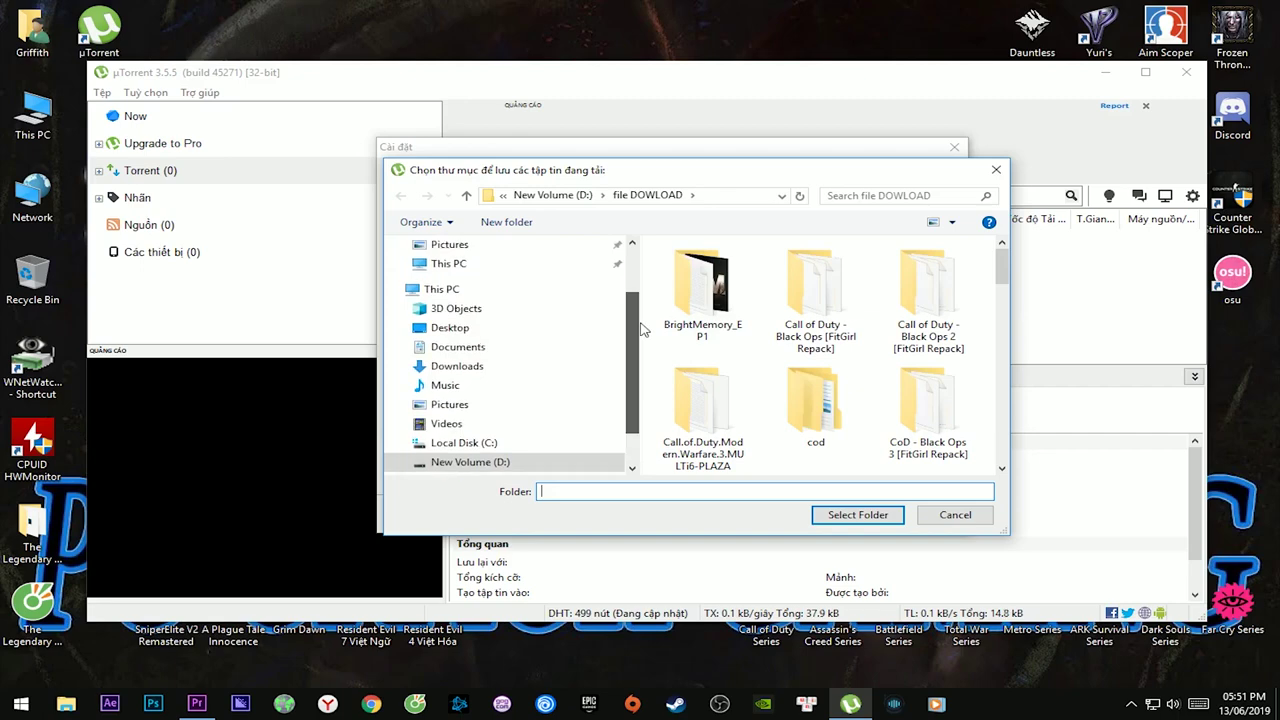
{"action": "scroll", "coordinate": [630, 390], "scroll_direction": "down", "scroll_amount": 3}
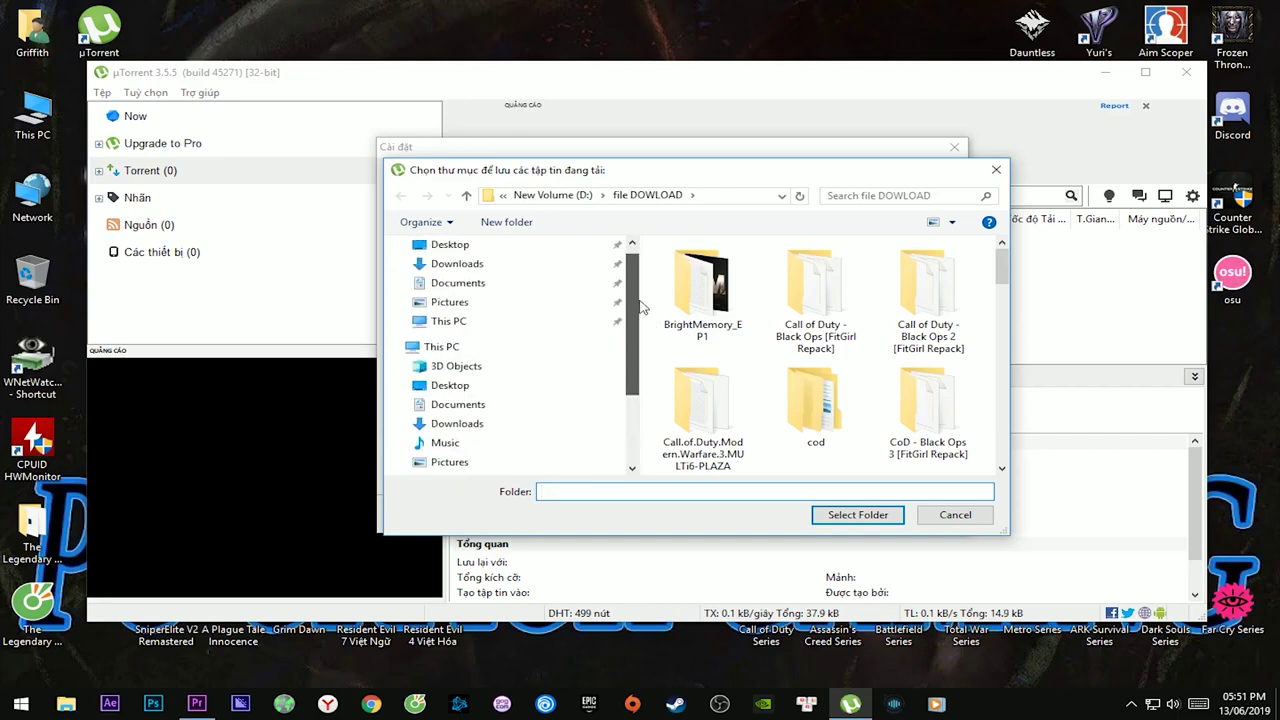
{"action": "left_click", "coordinate": [501, 431]}
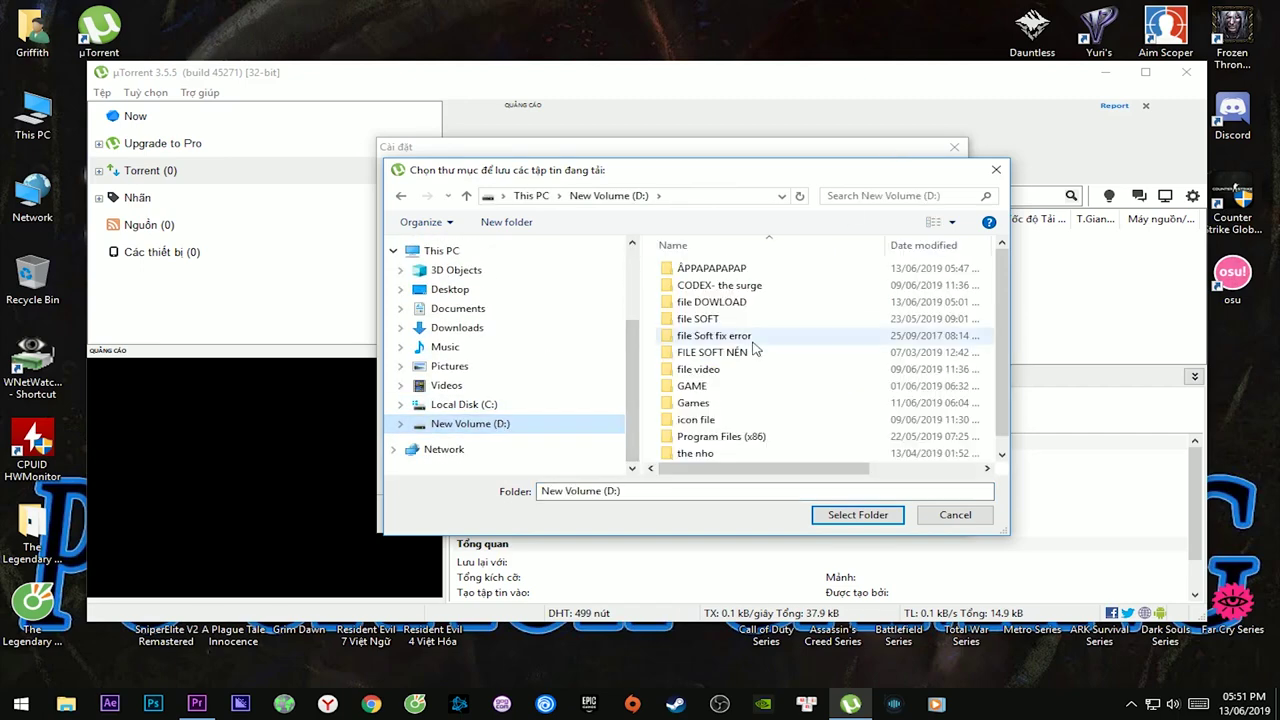
{"action": "left_click", "coordinate": [852, 515]}
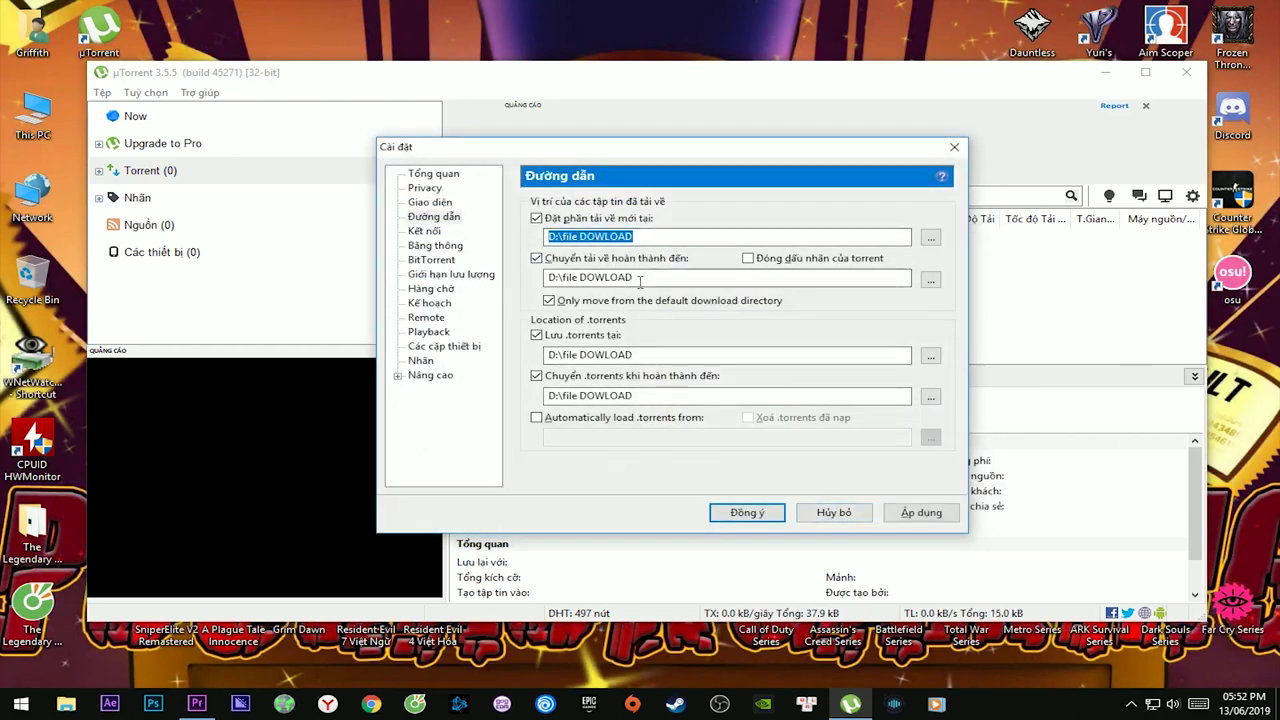
{"action": "left_click", "coordinate": [658, 232]}
{"action": "left_click_drag", "start_coordinate": [658, 232], "coordinate": [524, 235]}
{"action": "left_click_drag", "start_coordinate": [612, 274], "coordinate": [521, 283]}
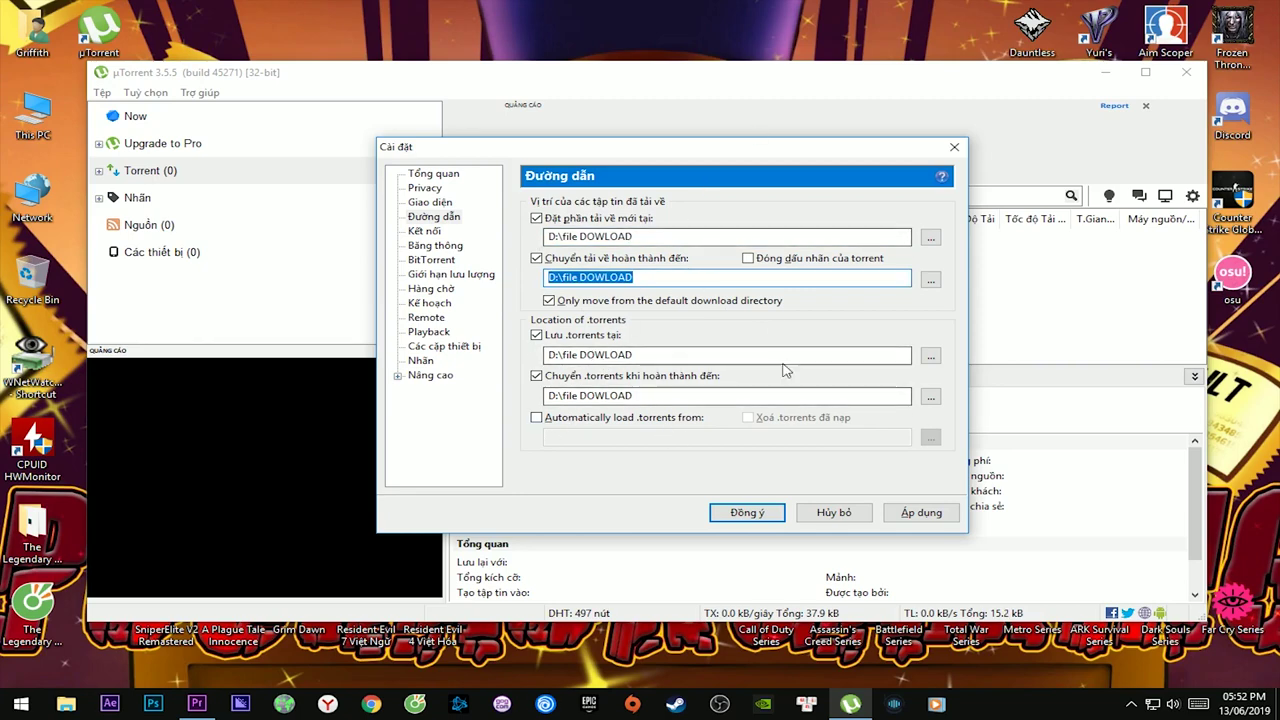
{"action": "left_click", "coordinate": [921, 512]}
- Look over the Kết nối connection settings and the upload, download and connection limits in Băng thông
{"action": "left_click", "coordinate": [425, 230]}
{"action": "left_click", "coordinate": [428, 217]}
{"action": "left_click", "coordinate": [425, 231]}
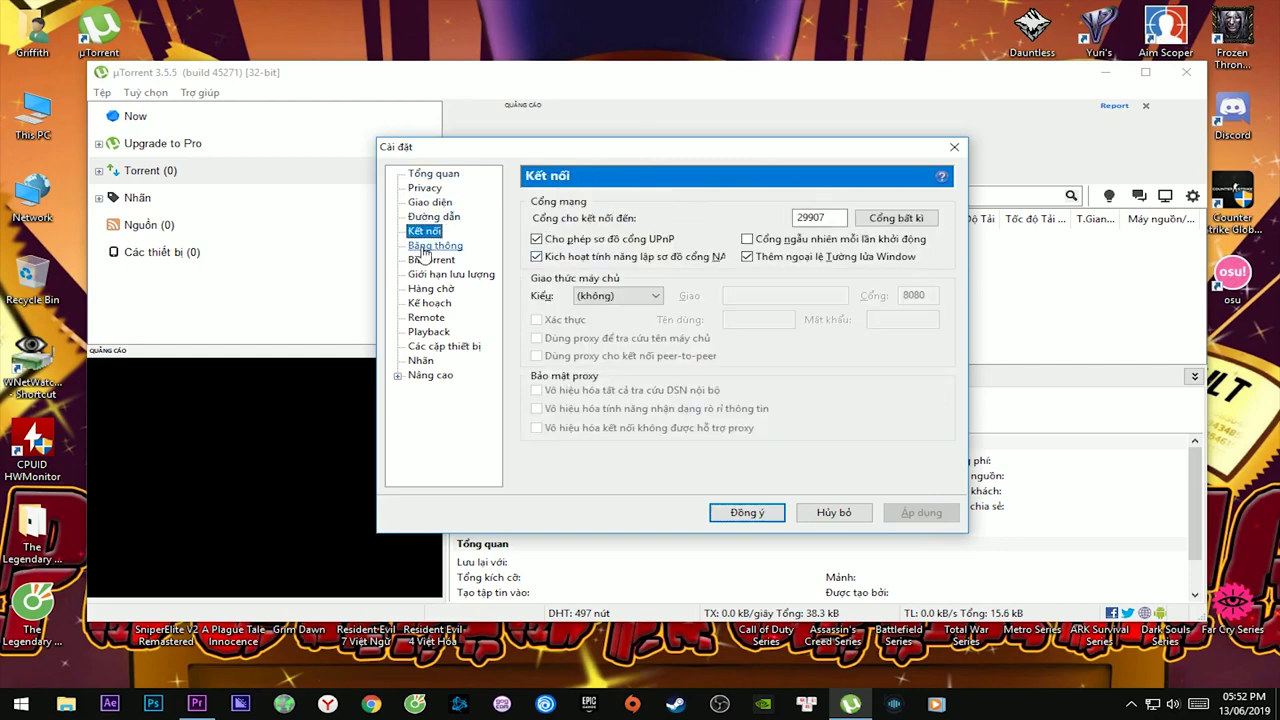
{"action": "left_click", "coordinate": [432, 246]}
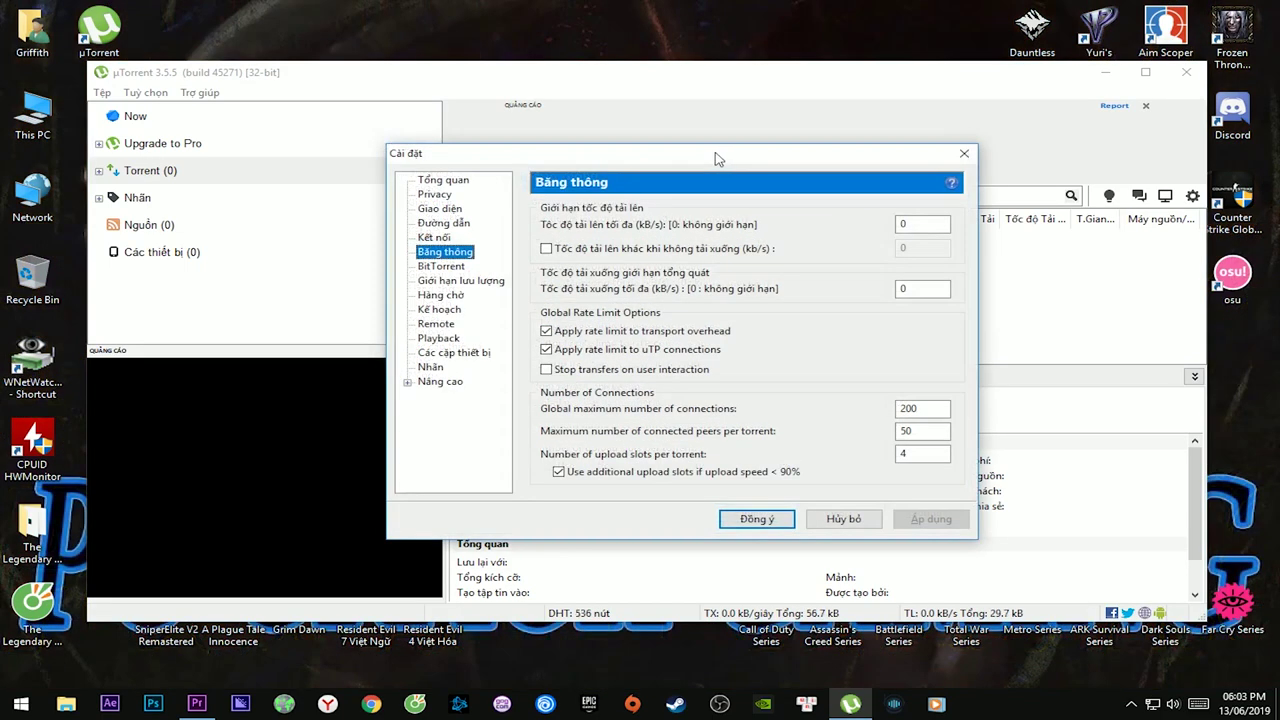
{"action": "left_click_drag", "start_coordinate": [758, 168], "coordinate": [708, 165]}
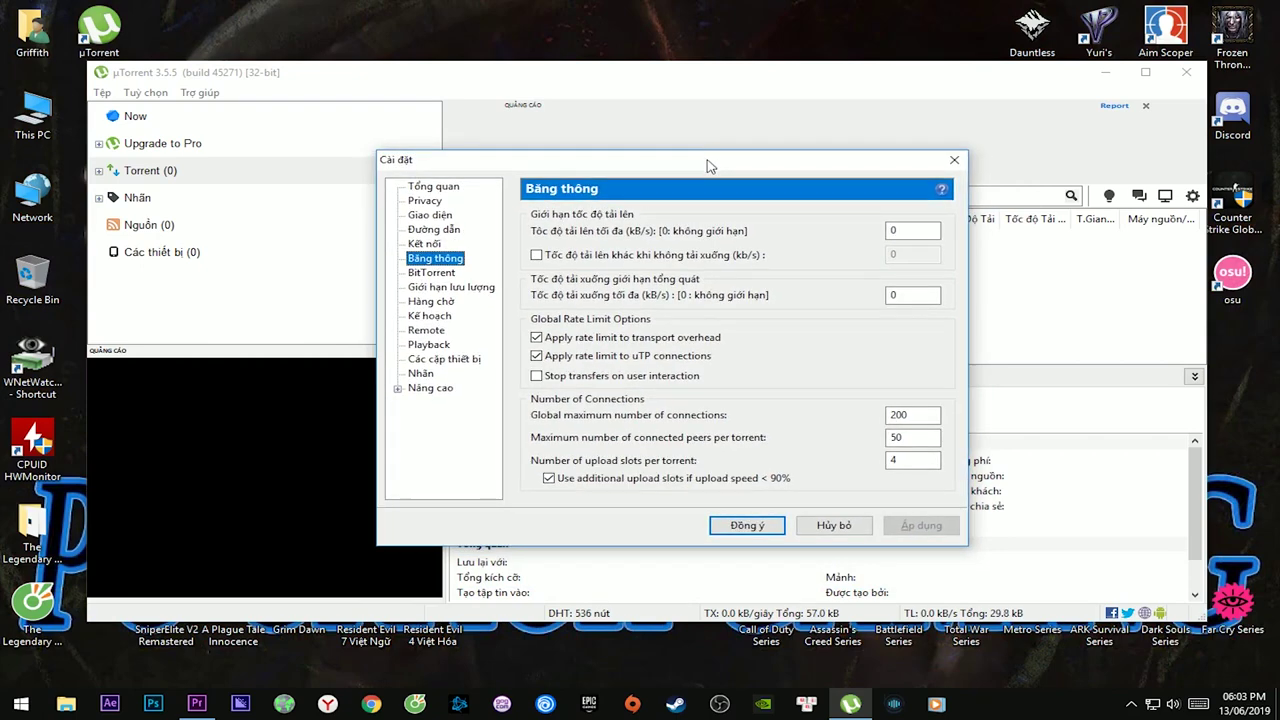
{"action": "left_click_drag", "start_coordinate": [708, 165], "coordinate": [724, 154]}
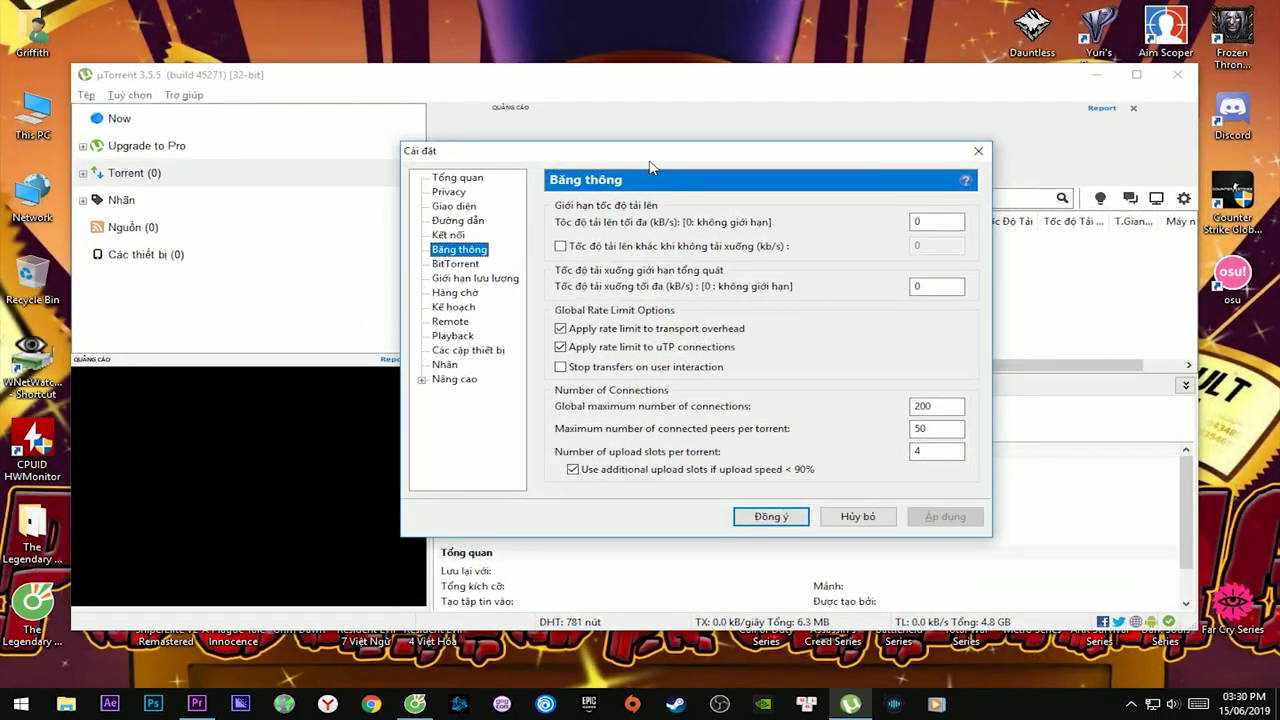
{"action": "left_click_drag", "start_coordinate": [650, 163], "coordinate": [639, 129]}
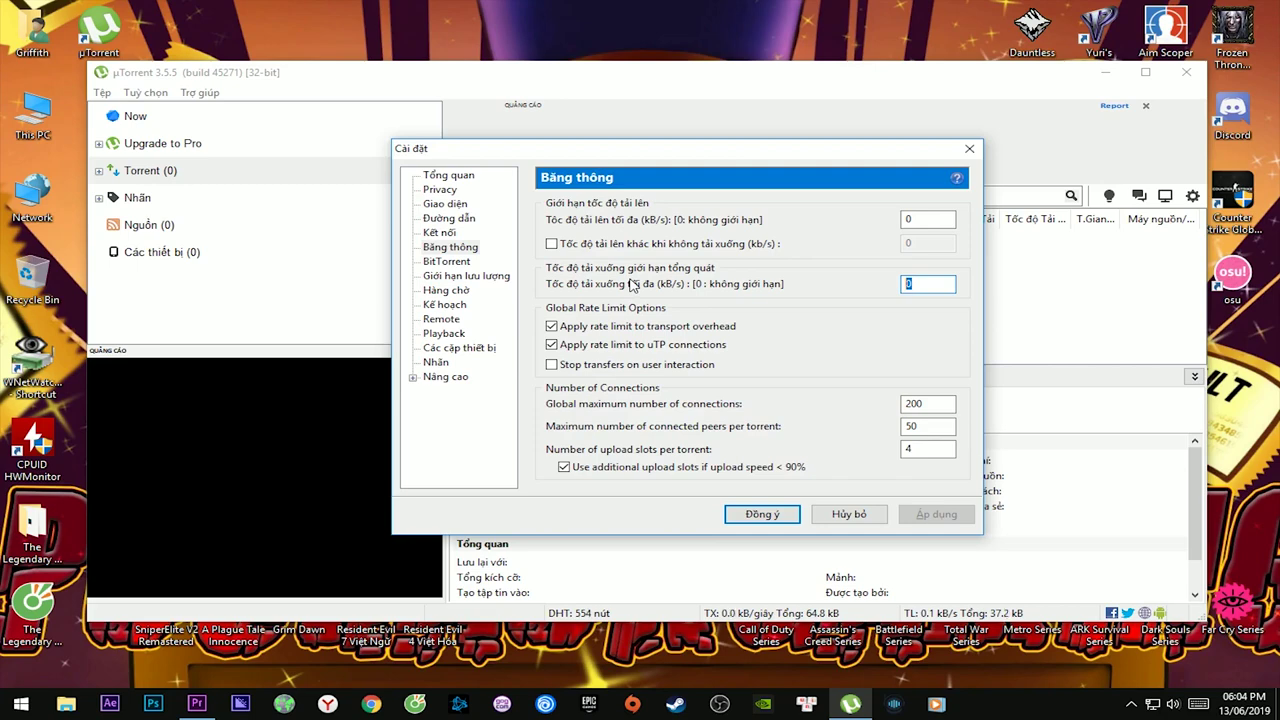
- Set the overall maximum download speed to 10 kB/s
{"action": "type", "text": "0"}
{"action": "double_click", "coordinate": [920, 286]}
{"action": "type", "text": "10"}
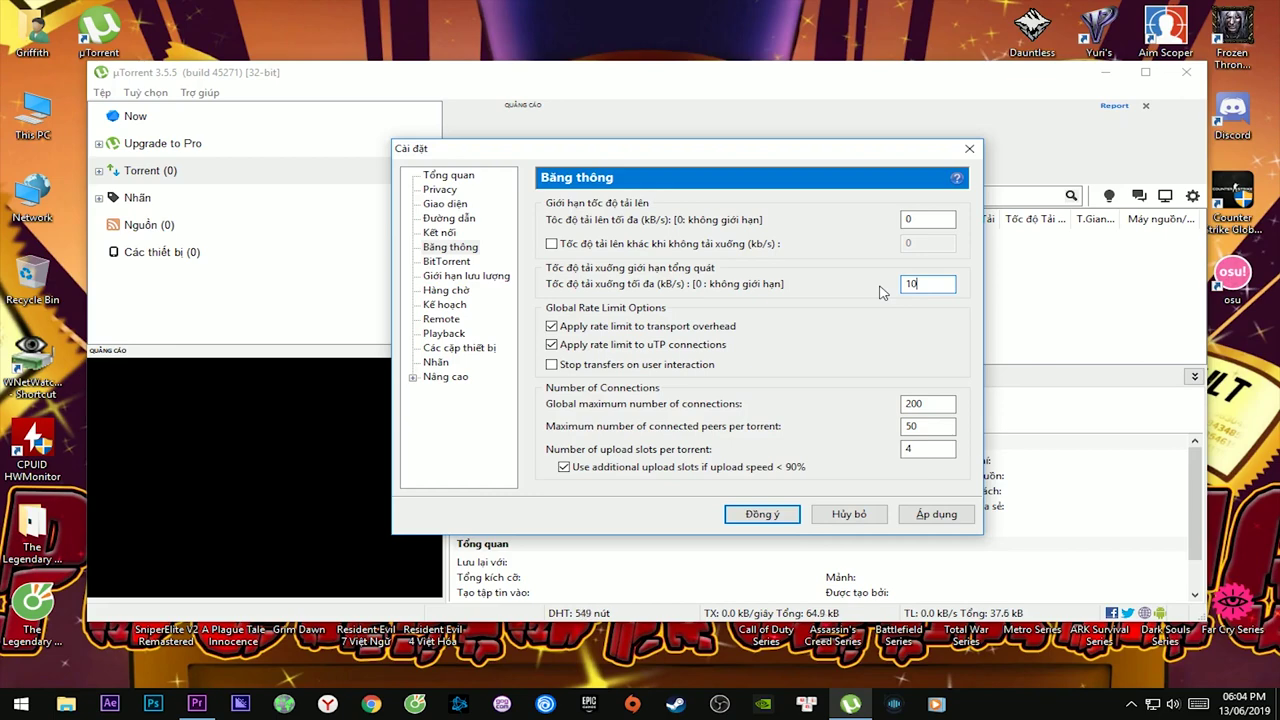
- Set the overall maximum download speed to 0 kB/s so that it is unlimited
{"action": "double_click", "coordinate": [929, 286]}
{"action": "type", "text": "0"}
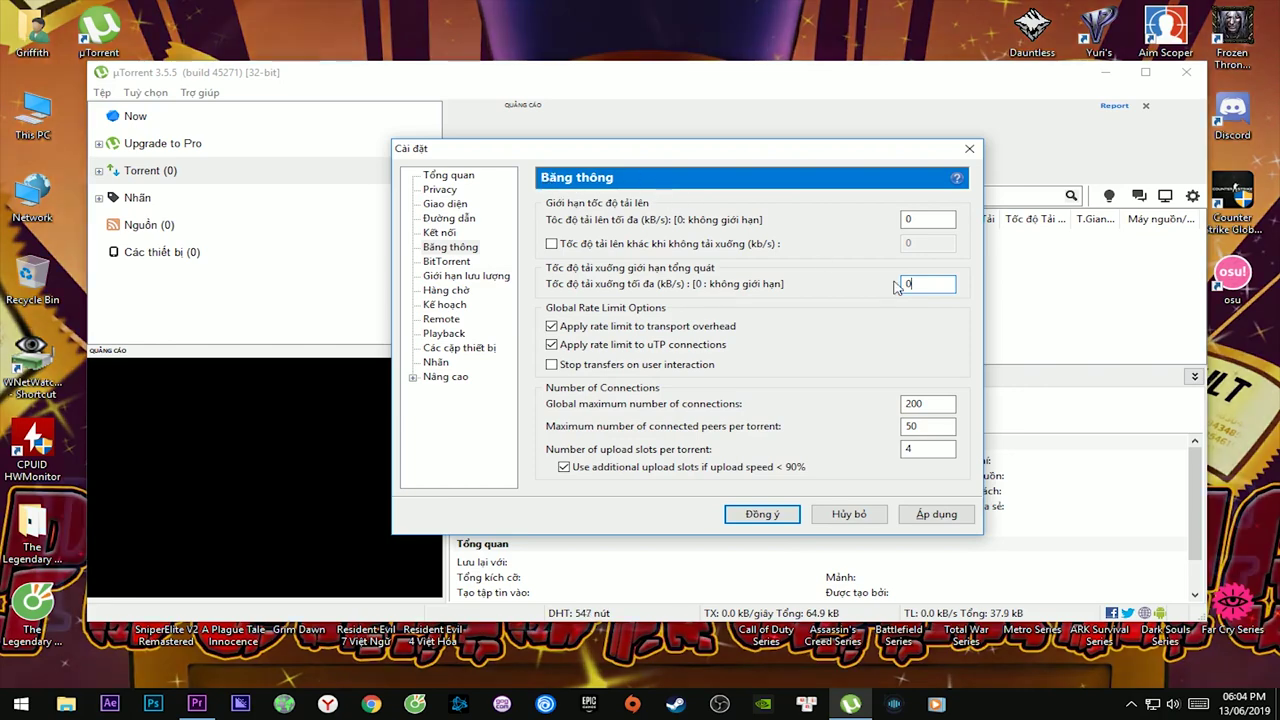
{"action": "key", "text": "ctrl+a"}
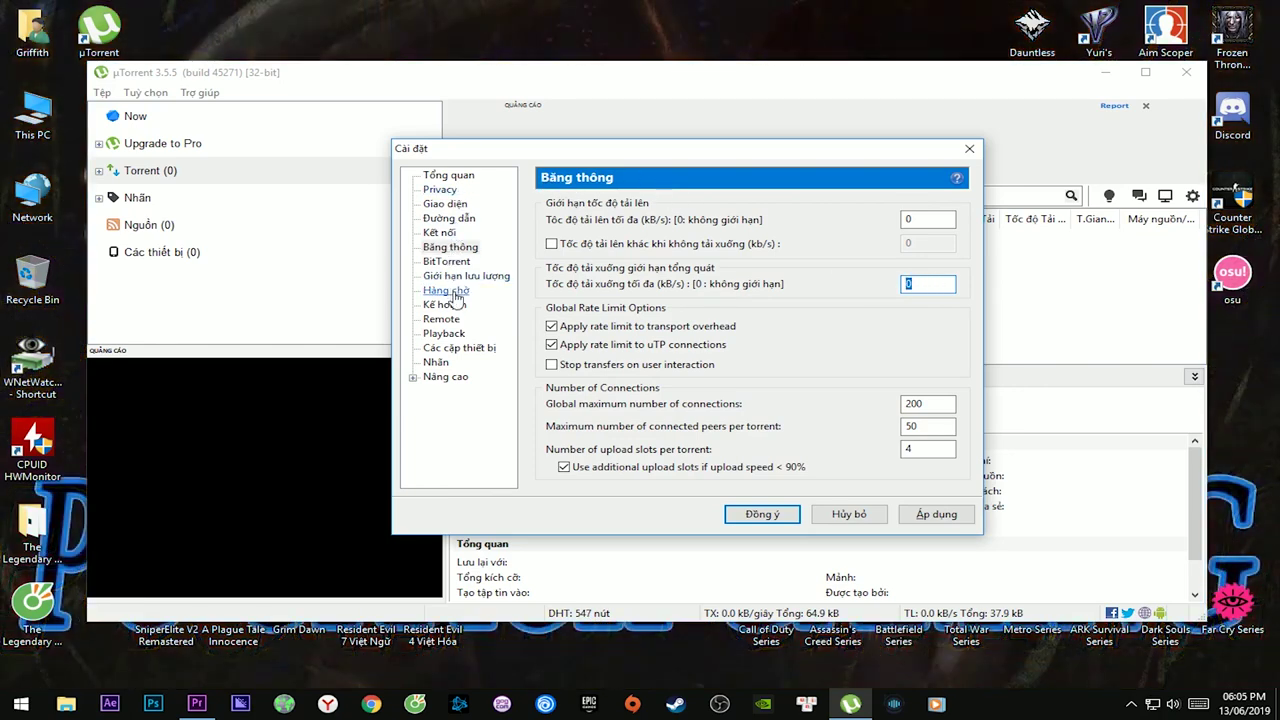
- Examine the Giới hạn lưu lượng transfer cap settings alongside the Hàng chờ queue settings
{"action": "left_click", "coordinate": [460, 276]}
{"action": "left_click", "coordinate": [464, 293]}
{"action": "left_click", "coordinate": [460, 279]}
{"action": "left_click", "coordinate": [460, 291]}
{"action": "left_click", "coordinate": [460, 279]}
{"action": "left_click", "coordinate": [460, 291]}
{"action": "left_click", "coordinate": [459, 280]}
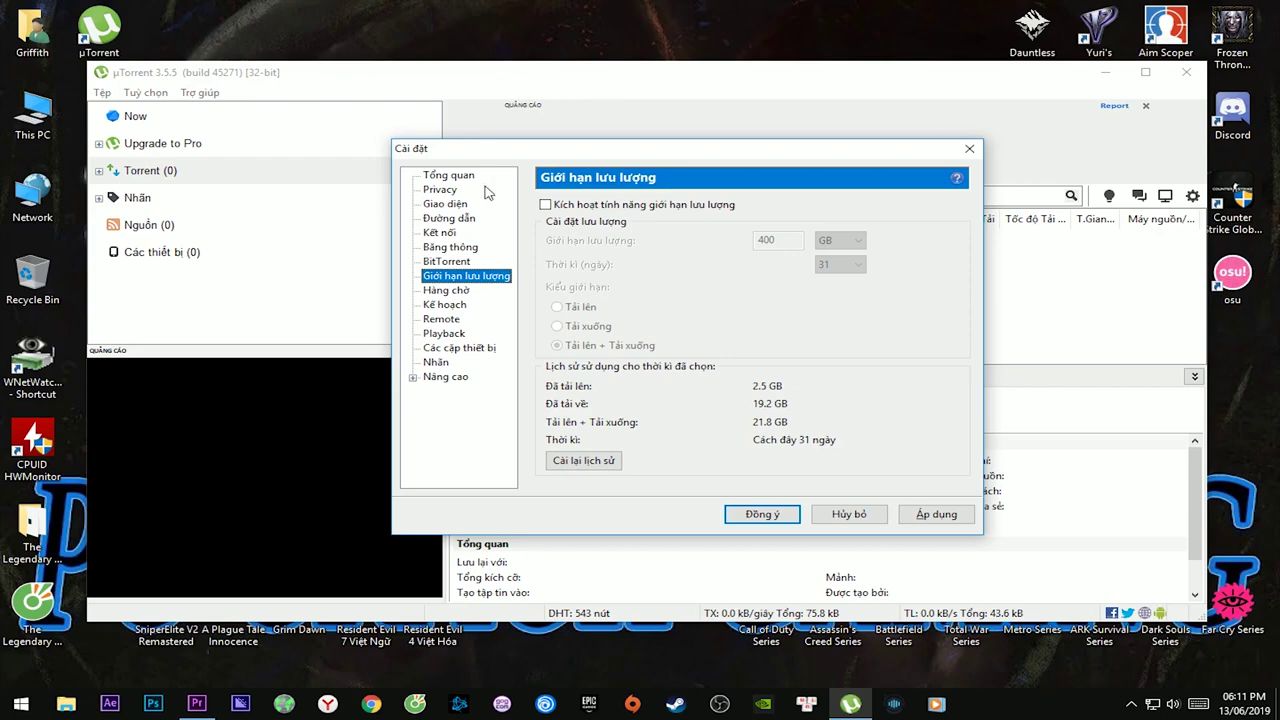
- In the Hàng chờ queue settings, try a maximum number of active torrents of 20 and of 100
{"action": "left_click", "coordinate": [447, 291]}
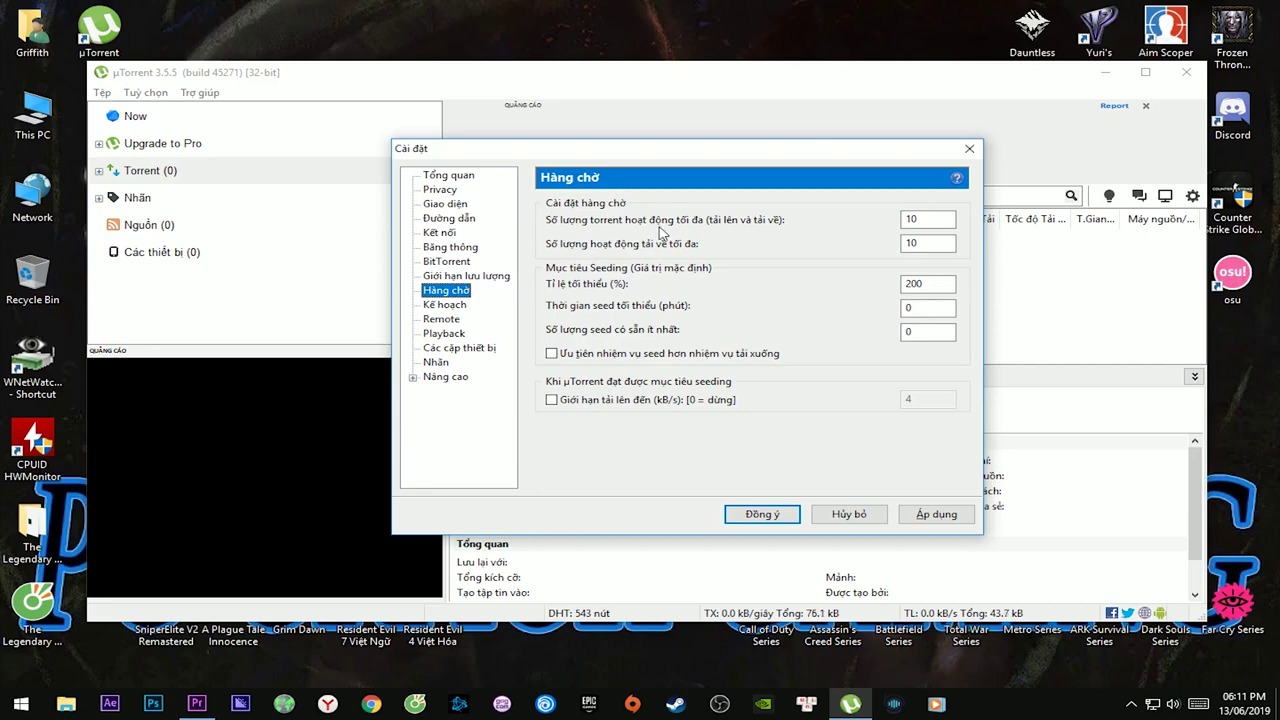
{"action": "left_click", "coordinate": [934, 217]}
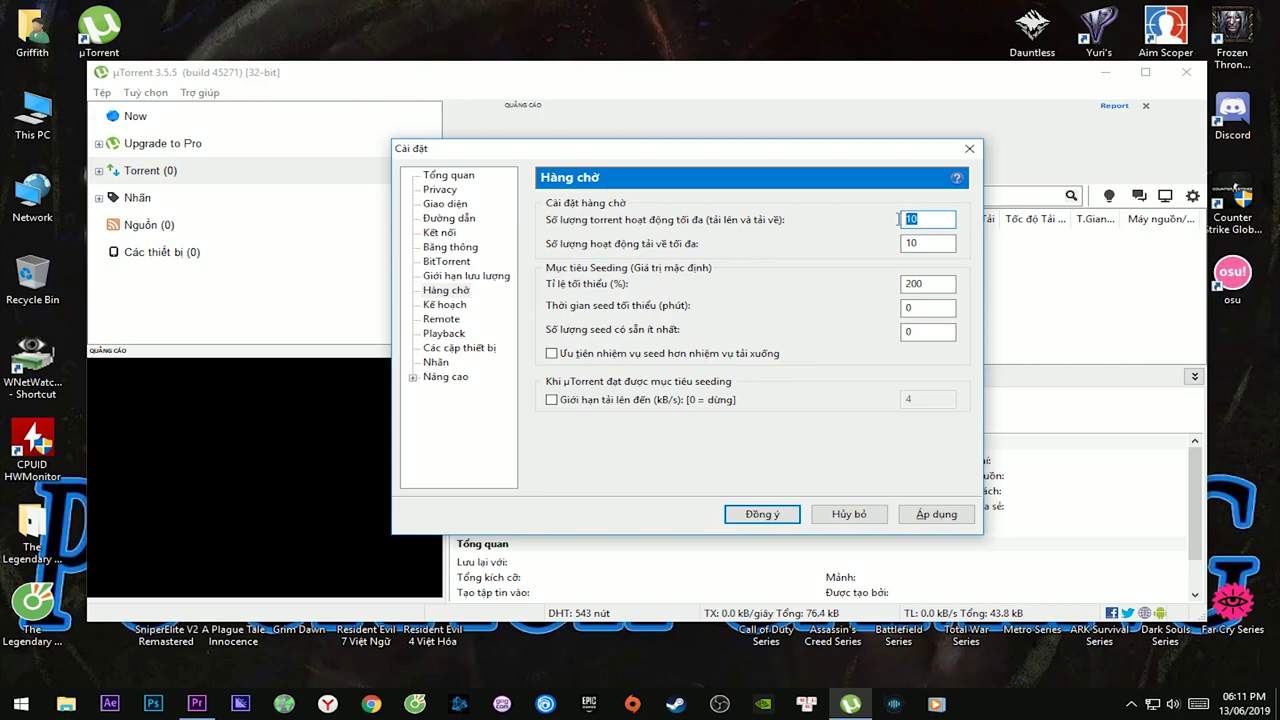
{"action": "key", "text": "Tab"}
{"action": "key", "text": "shift+Tab"}
{"action": "key", "text": "Tab"}
{"action": "key", "text": "shift+Tab"}
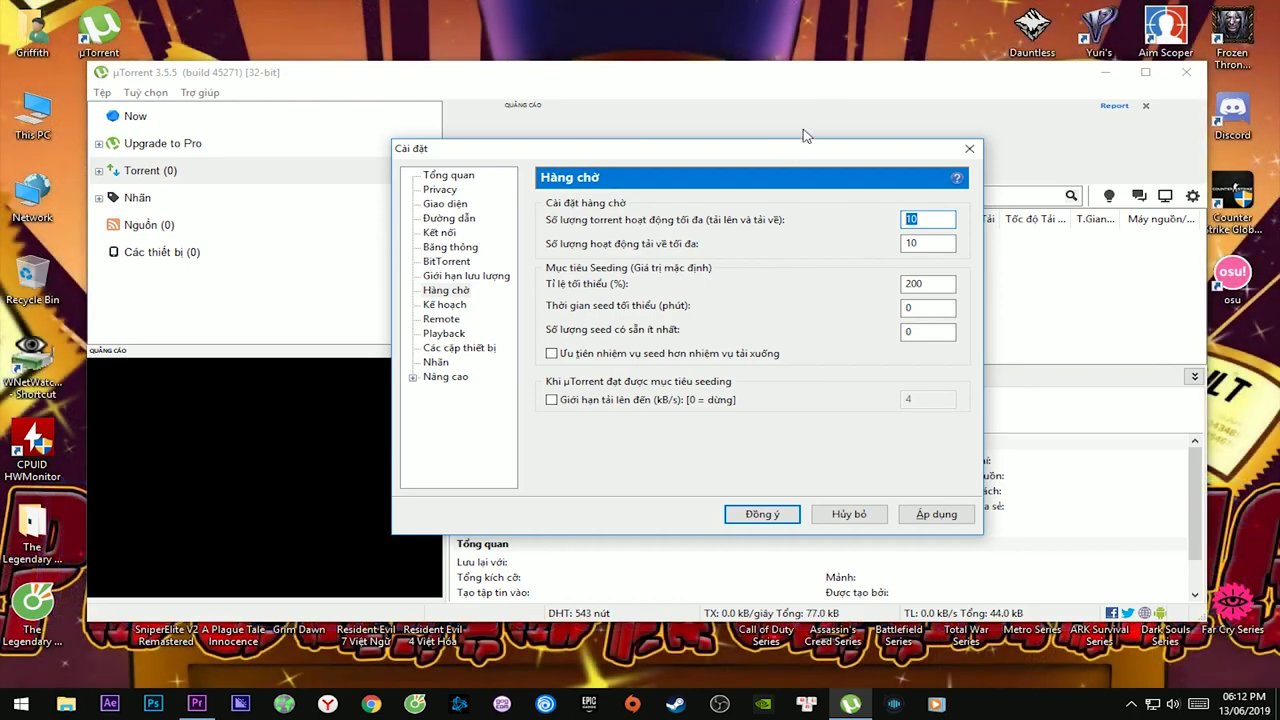
{"action": "type", "text": "20"}
{"action": "left_click_drag", "start_coordinate": [946, 222], "coordinate": [888, 224]}
{"action": "type", "text": "100"}
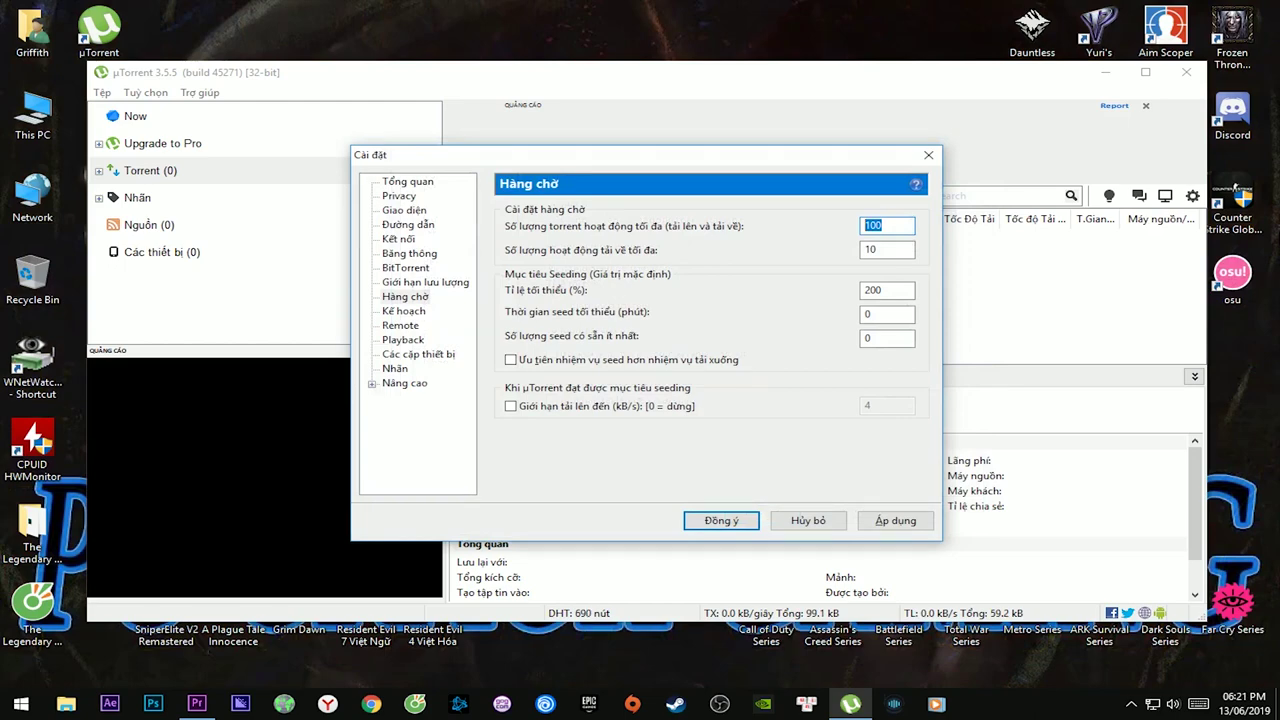
- Set the maximum number of active torrents to 10
{"action": "left_click", "coordinate": [866, 226]}
{"action": "double_click", "coordinate": [866, 226]}
{"action": "type", "text": "10"}
{"action": "left_click", "coordinate": [399, 196]}
{"action": "left_click", "coordinate": [404, 210]}
{"action": "left_click", "coordinate": [407, 225]}
{"action": "left_click", "coordinate": [399, 239]}
{"action": "left_click", "coordinate": [408, 253]}
{"action": "left_click", "coordinate": [405, 268]}
{"action": "left_click", "coordinate": [418, 282]}
{"action": "left_click", "coordinate": [405, 297]}
{"action": "left_click", "coordinate": [404, 311]}
{"action": "left_click", "coordinate": [400, 325]}
{"action": "left_click", "coordinate": [403, 339]}
{"action": "left_click", "coordinate": [418, 354]}
{"action": "left_click", "coordinate": [395, 368]}
{"action": "left_click", "coordinate": [405, 383]}
{"action": "left_click", "coordinate": [395, 368]}
{"action": "left_click", "coordinate": [418, 354]}
{"action": "left_click", "coordinate": [403, 339]}
{"action": "left_click", "coordinate": [400, 325]}
{"action": "left_click", "coordinate": [404, 311]}
{"action": "left_click", "coordinate": [405, 297]}
{"action": "left_click", "coordinate": [418, 282]}
{"action": "left_click", "coordinate": [405, 268]}
{"action": "left_click", "coordinate": [408, 253]}
{"action": "left_click", "coordinate": [399, 239]}
{"action": "left_click", "coordinate": [407, 225]}
{"action": "left_click", "coordinate": [404, 210]}
{"action": "left_click", "coordinate": [399, 196]}
{"action": "left_click", "coordinate": [407, 181]}
{"action": "left_click", "coordinate": [405, 297]}
{"action": "left_click", "coordinate": [418, 282]}
{"action": "left_click", "coordinate": [405, 268]}
{"action": "left_click", "coordinate": [408, 253]}
{"action": "left_click", "coordinate": [399, 239]}
{"action": "left_click", "coordinate": [407, 225]}
{"action": "left_click", "coordinate": [404, 210]}
{"action": "left_click", "coordinate": [399, 196]}
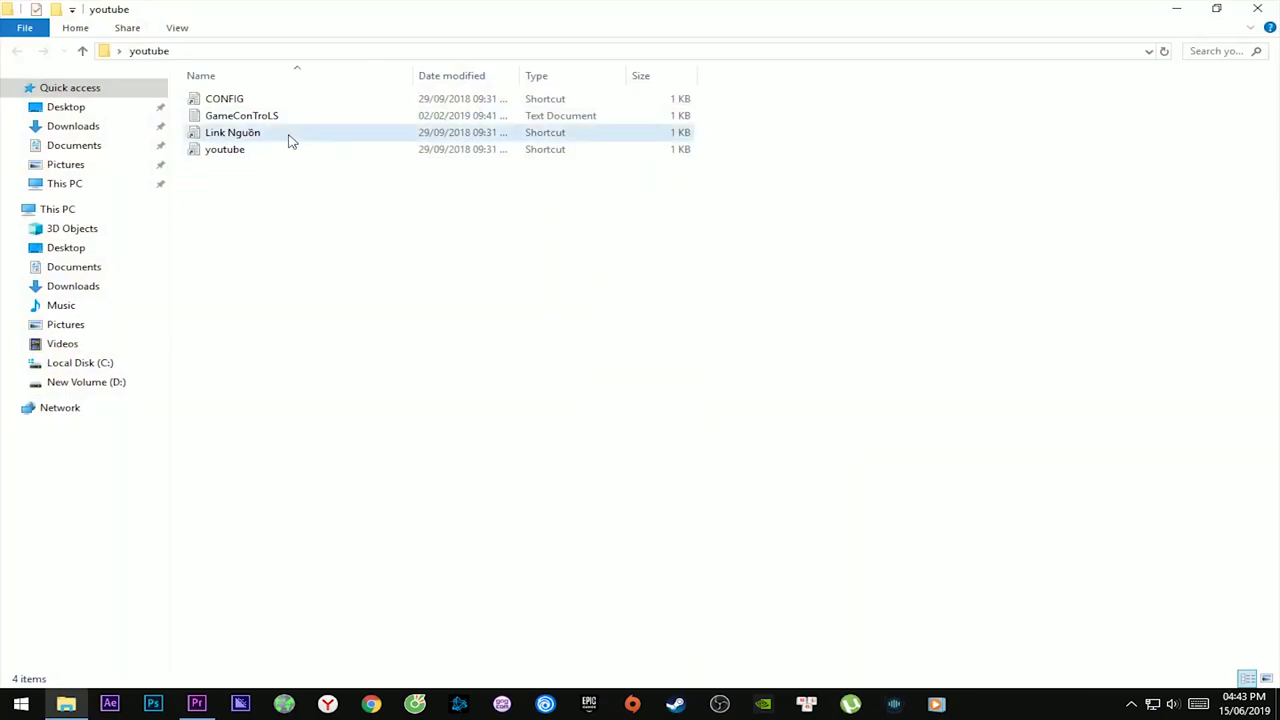
- Open the Link Nguồn text file in Notepad and examine the fshare and 4share links of the Call Of Duty World War 2 entry
{"action": "double_click", "coordinate": [288, 137]}
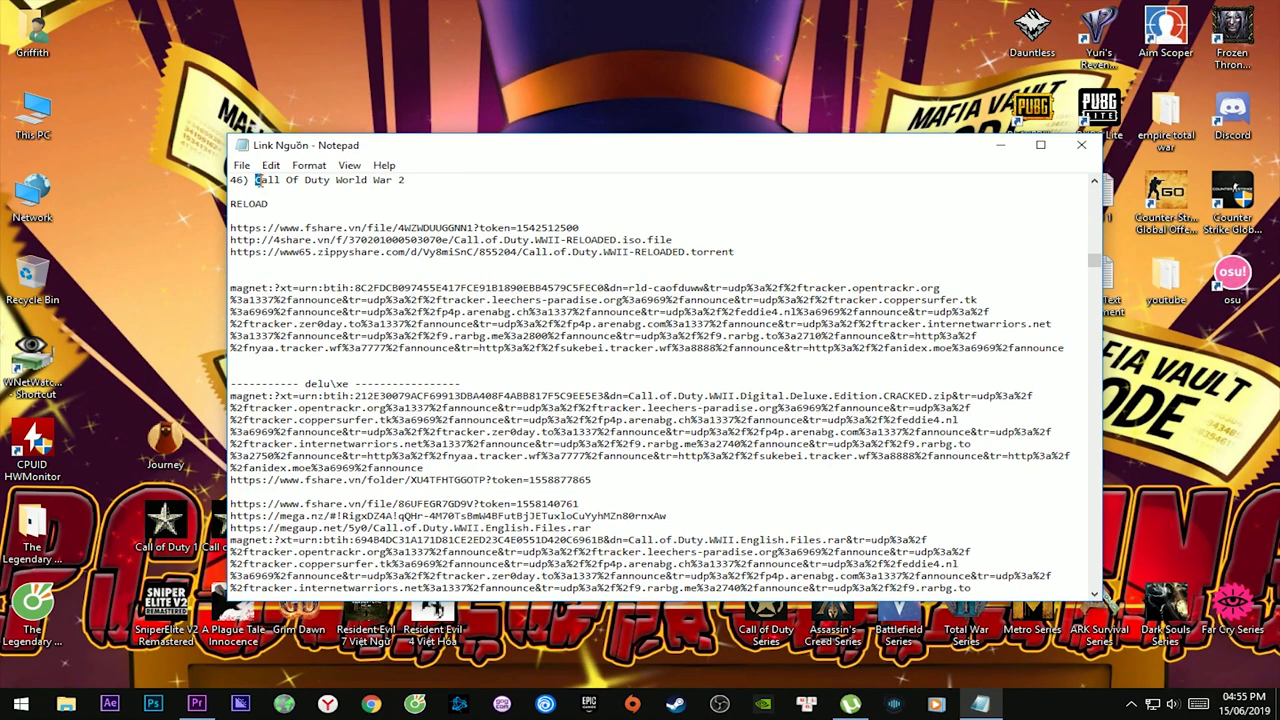
{"action": "left_click_drag", "start_coordinate": [255, 180], "coordinate": [333, 180]}
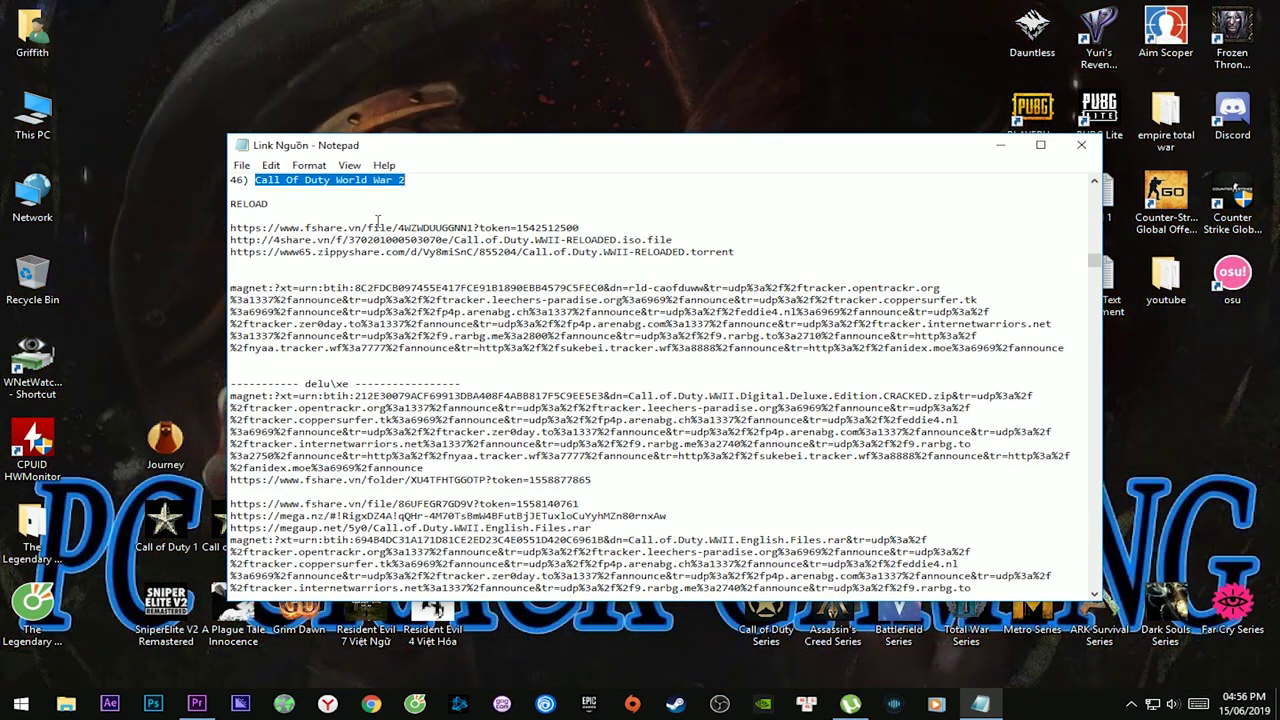
{"action": "left_click", "coordinate": [375, 218]}
{"action": "left_click_drag", "start_coordinate": [580, 228], "coordinate": [230, 228]}
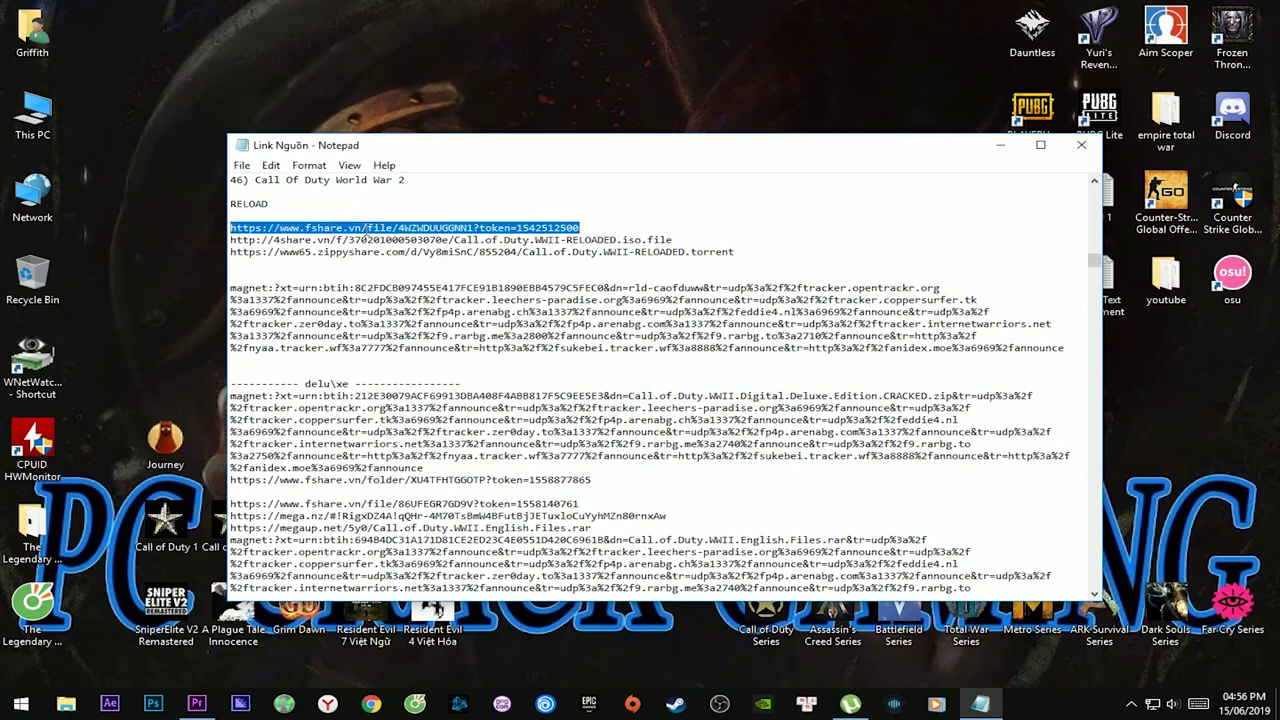
{"action": "left_click", "coordinate": [591, 240]}
{"action": "left_click_drag", "start_coordinate": [674, 240], "coordinate": [236, 240]}
- Insert a blank line between the 4share link and the zippyshare torrent link
{"action": "left_click", "coordinate": [679, 239]}
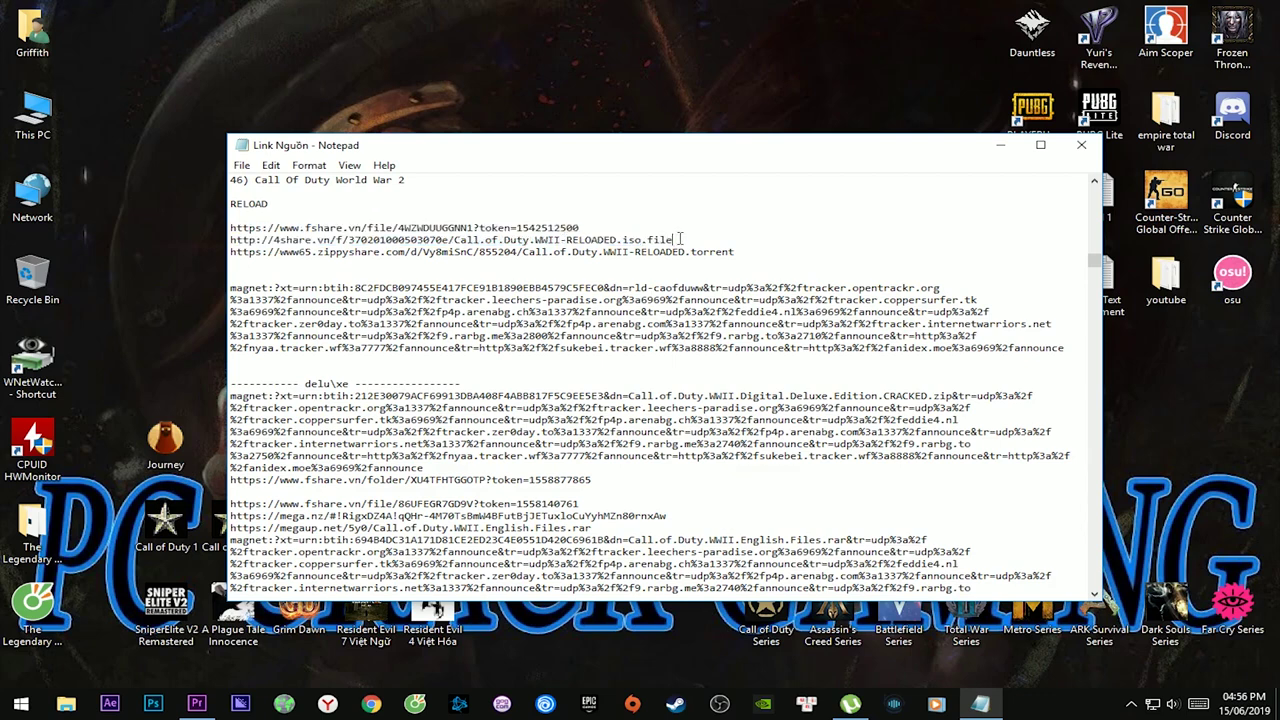
{"action": "key", "text": "Return"}
- Examine the full magnet link, its magnet prefix and the zippyshare .torrent link in the RELOAD section
{"action": "left_click_drag", "start_coordinate": [748, 263], "coordinate": [1068, 360]}
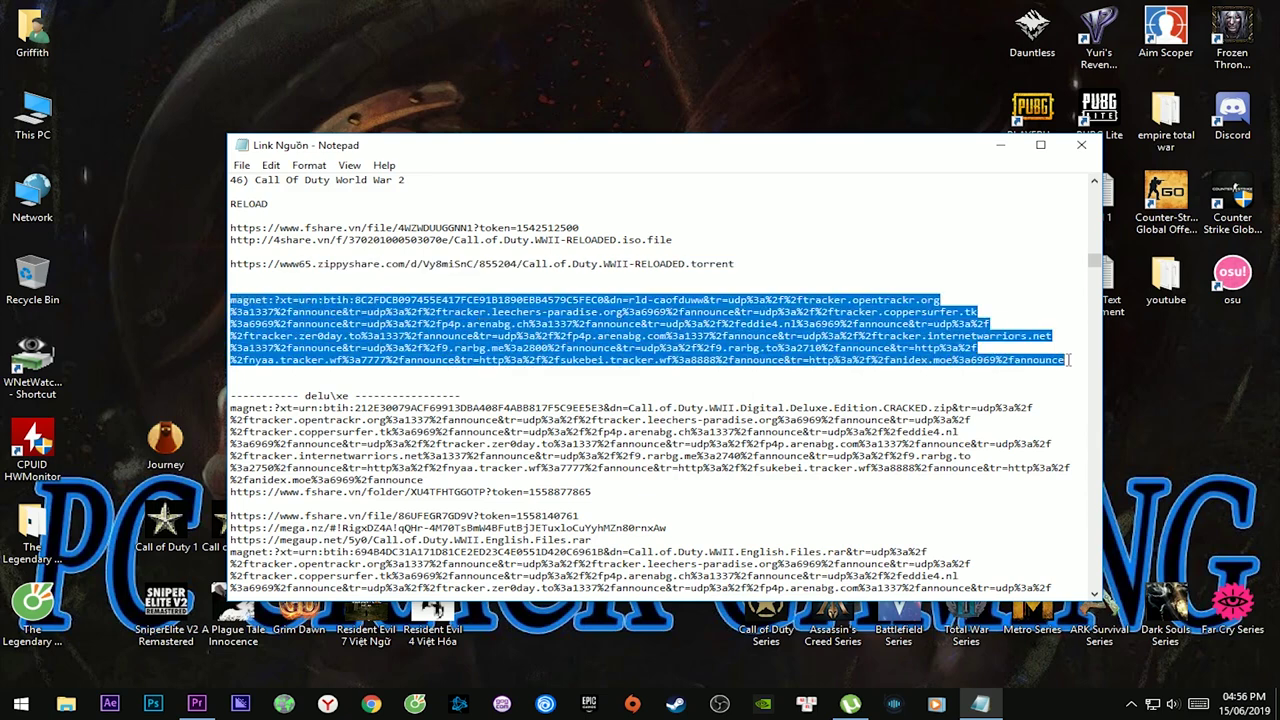
{"action": "left_click_drag", "start_coordinate": [232, 299], "coordinate": [1075, 358]}
{"action": "left_click", "coordinate": [298, 289]}
{"action": "left_click_drag", "start_coordinate": [232, 299], "coordinate": [270, 300]}
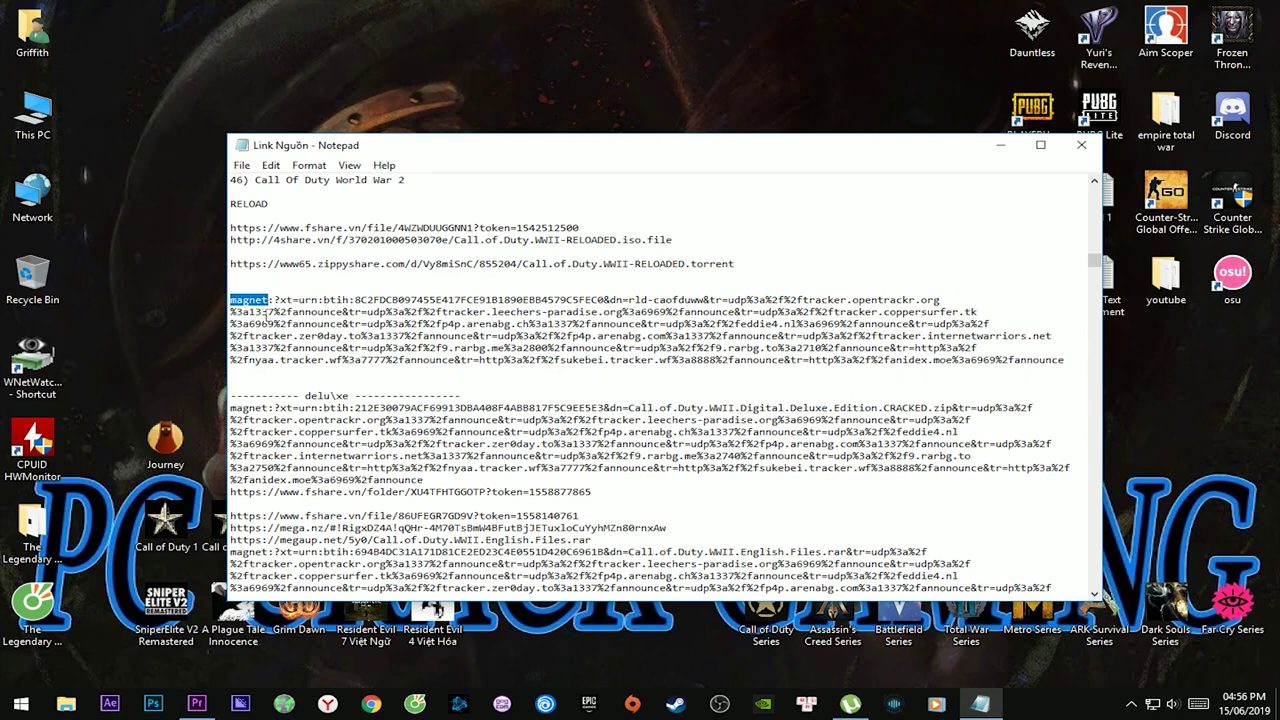
{"action": "left_click", "coordinate": [290, 324]}
{"action": "left_click_drag", "start_coordinate": [230, 299], "coordinate": [1066, 366]}
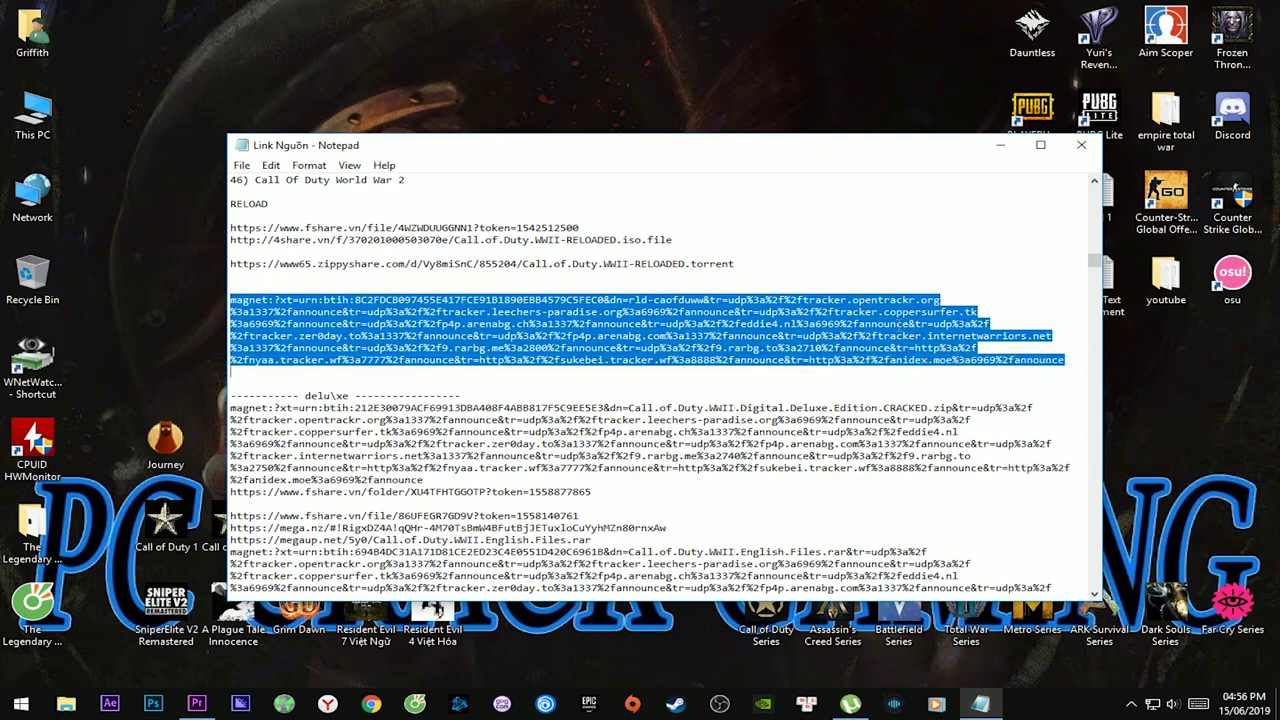
{"action": "left_click", "coordinate": [661, 274]}
{"action": "left_click_drag", "start_coordinate": [737, 264], "coordinate": [236, 266]}
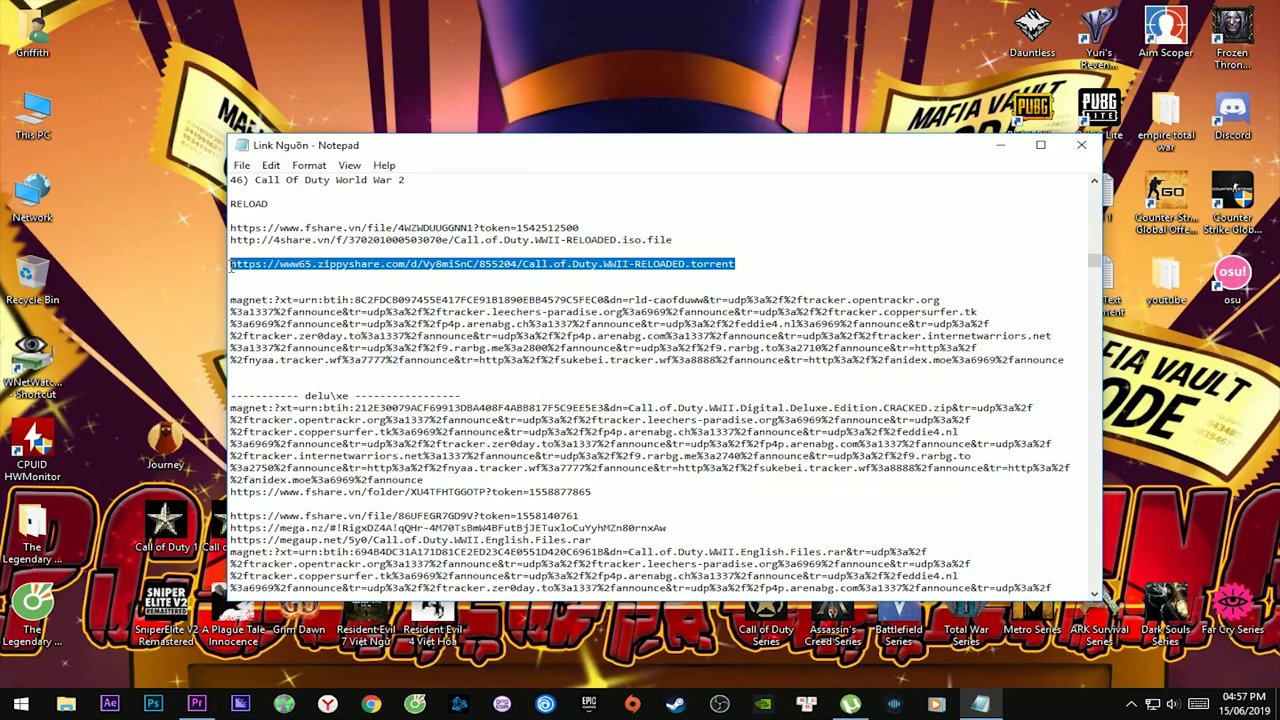
- Copy the fshare link of the RELOAD section and open it in the Cốc Cốc browser
{"action": "left_click_drag", "start_coordinate": [231, 264], "coordinate": [690, 270]}
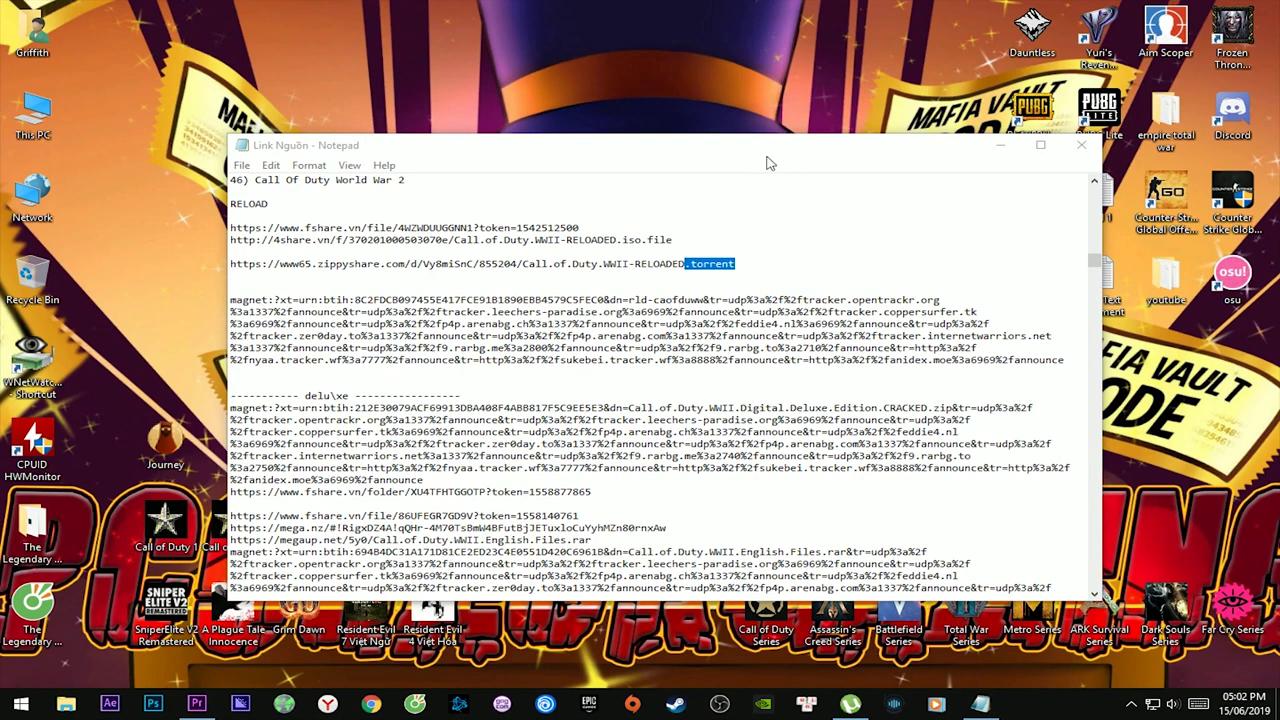
{"action": "left_click_drag", "start_coordinate": [582, 228], "coordinate": [230, 228]}
{"action": "key", "text": "ctrl+c"}
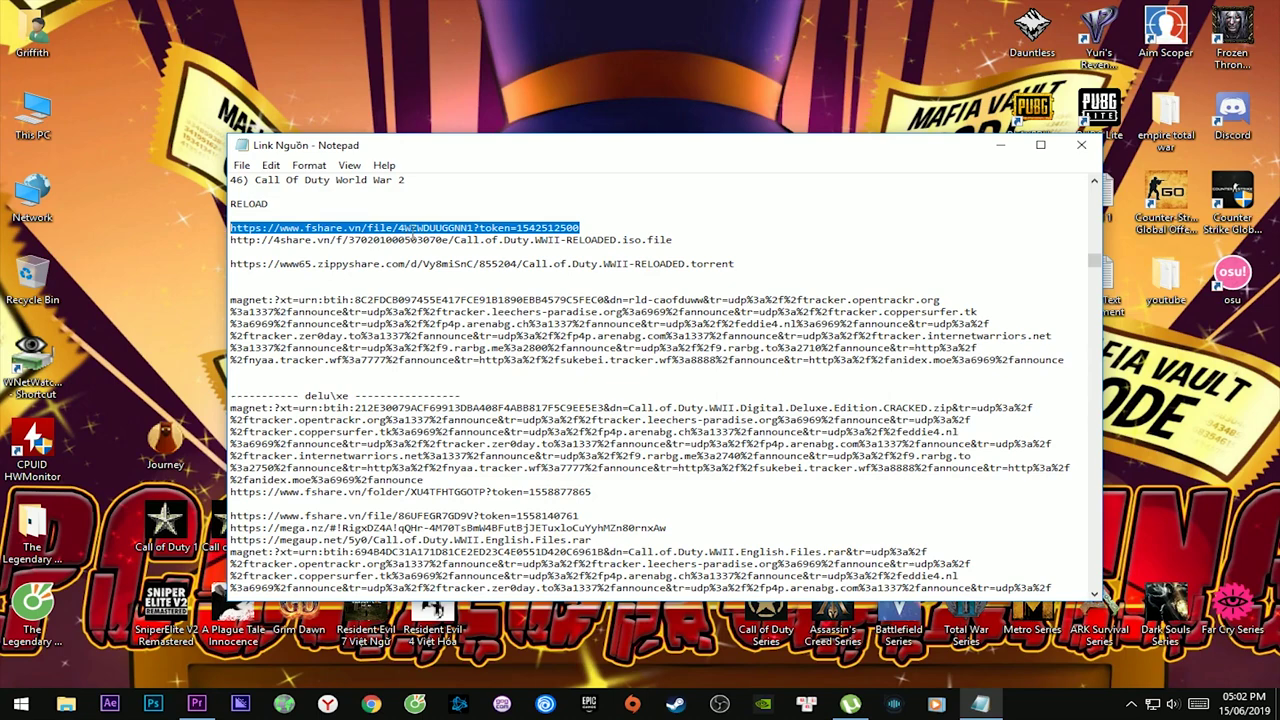
{"action": "left_click", "coordinate": [415, 704]}
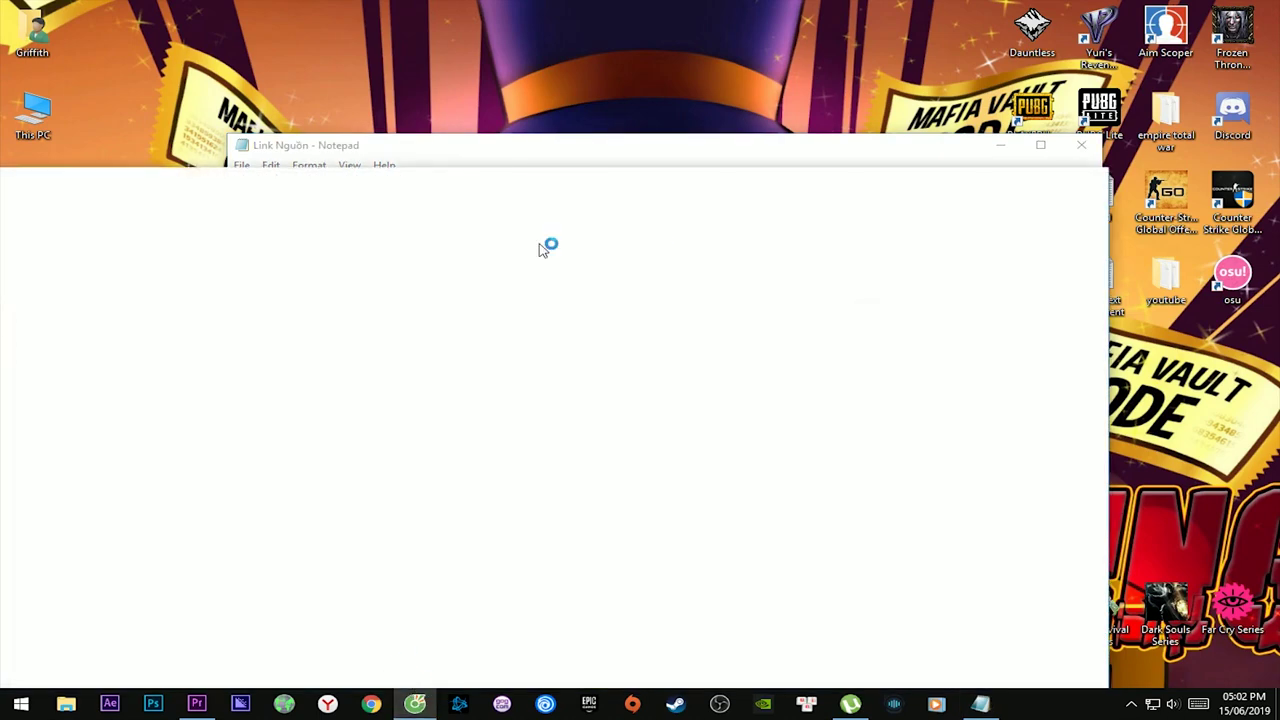
{"action": "key", "text": "ctrl+v"}
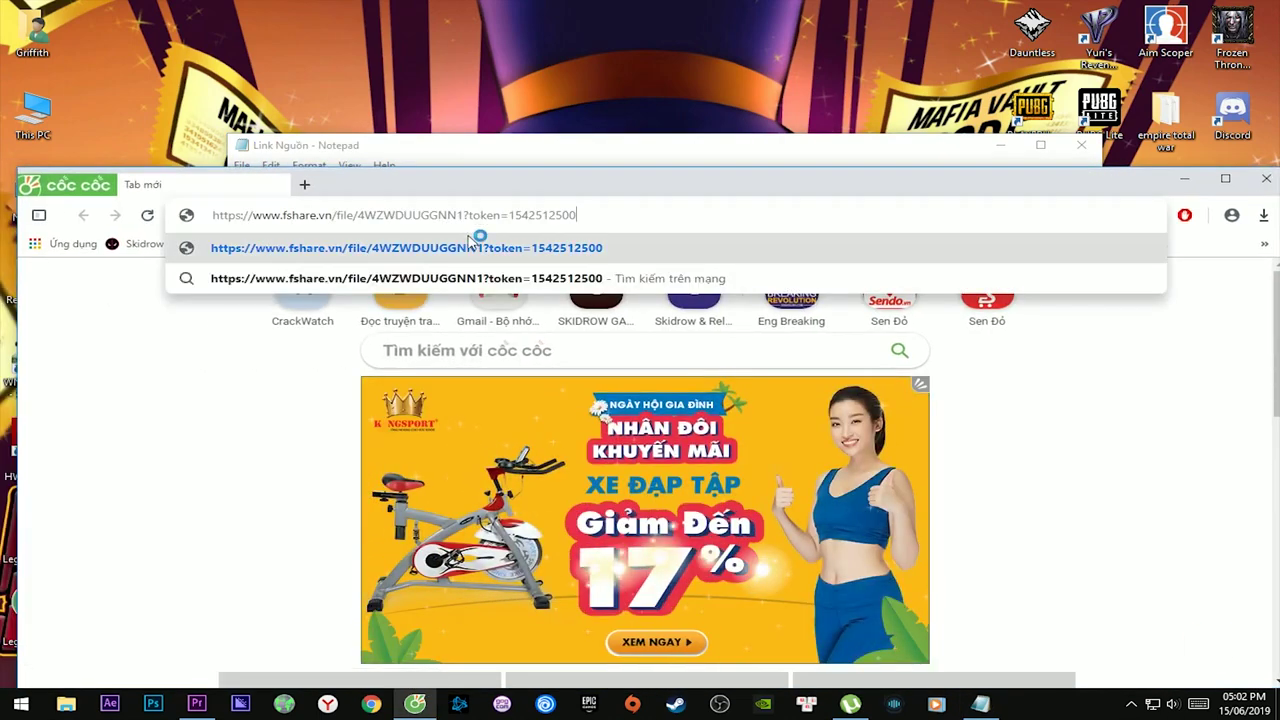
{"action": "key", "text": "Return"}
- Examine the game's file name, size and download options on the Fshare page, and move the browser window clear of the link list
{"action": "left_click", "coordinate": [681, 588]}
{"action": "left_click_drag", "start_coordinate": [494, 587], "coordinate": [583, 587]}
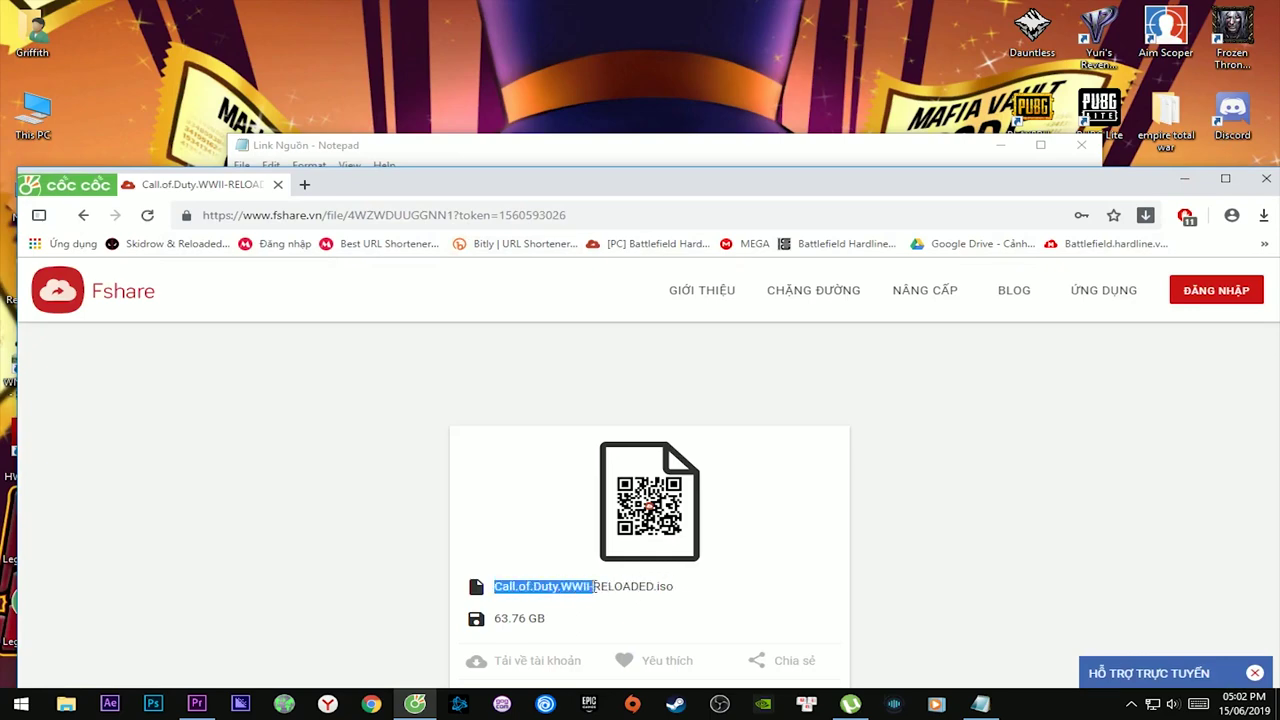
{"action": "left_click_drag", "start_coordinate": [624, 184], "coordinate": [662, 94]}
{"action": "scroll", "coordinate": [651, 328], "scroll_direction": "down", "scroll_amount": 10}
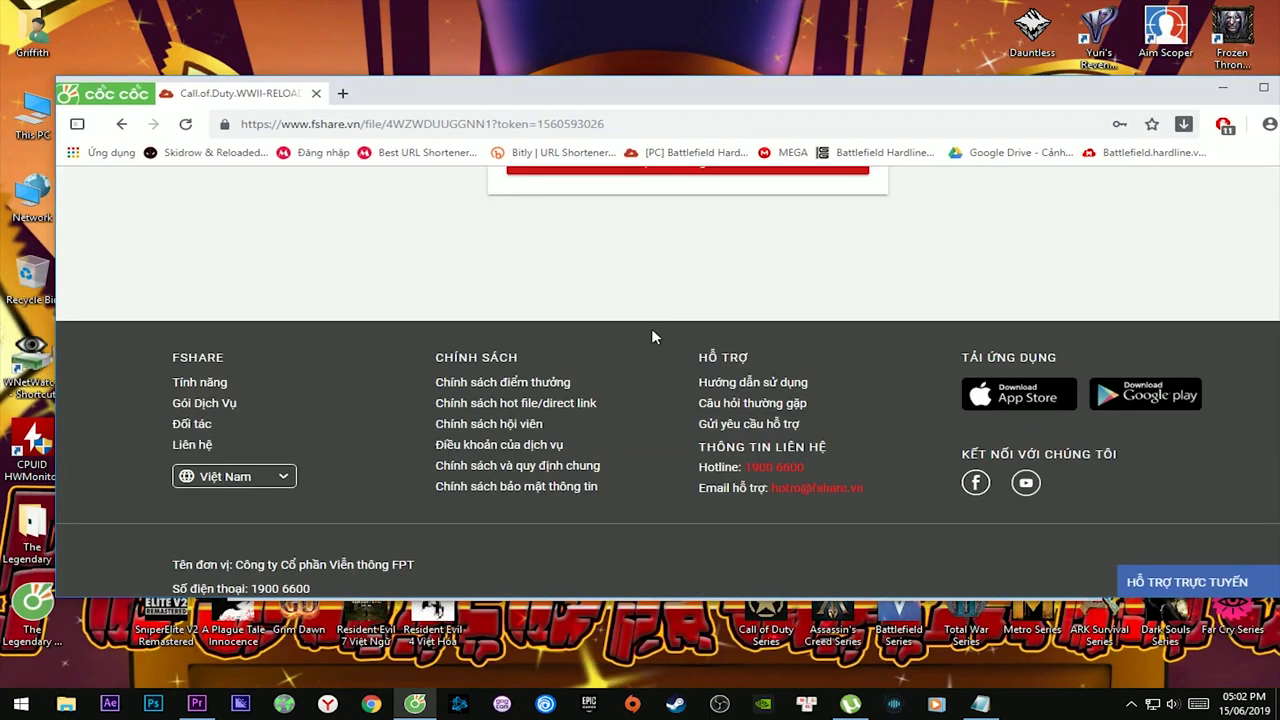
{"action": "scroll", "coordinate": [653, 339], "scroll_direction": "up", "scroll_amount": 10}
{"action": "scroll", "coordinate": [714, 357], "scroll_direction": "down", "scroll_amount": 10}
{"action": "scroll", "coordinate": [720, 354], "scroll_direction": "up", "scroll_amount": 10}
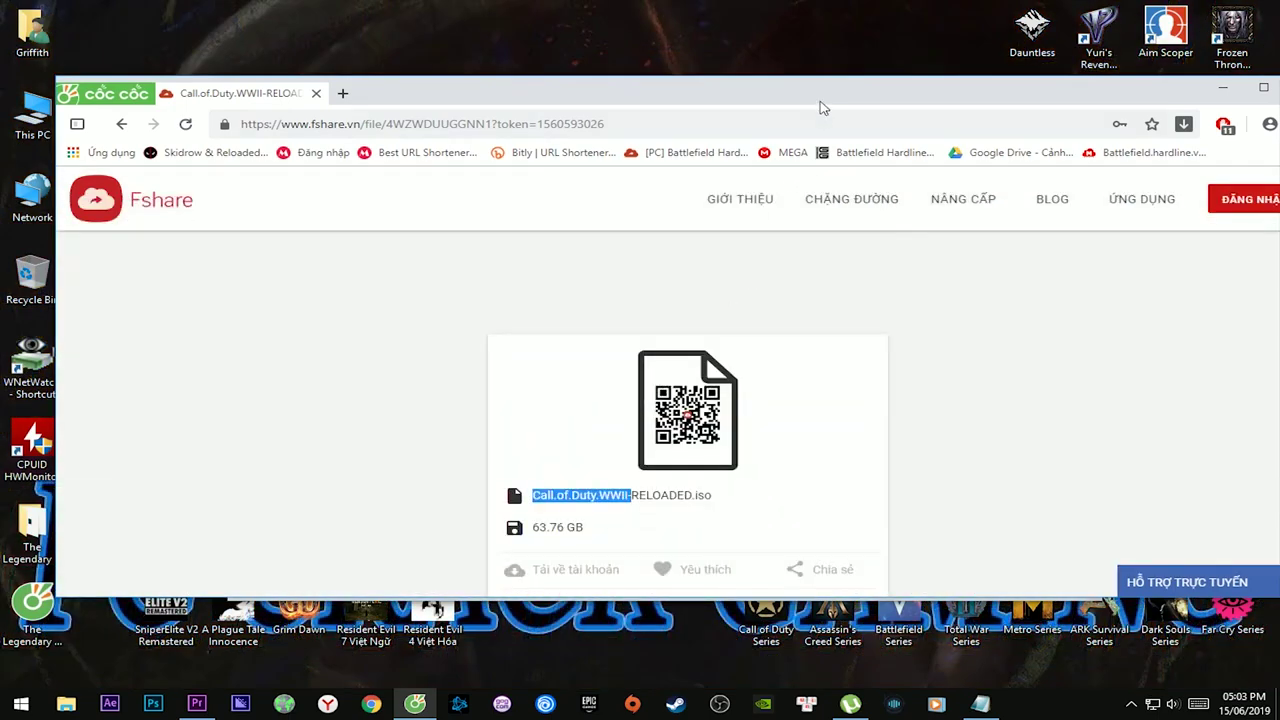
{"action": "left_click_drag", "start_coordinate": [823, 100], "coordinate": [890, 329]}
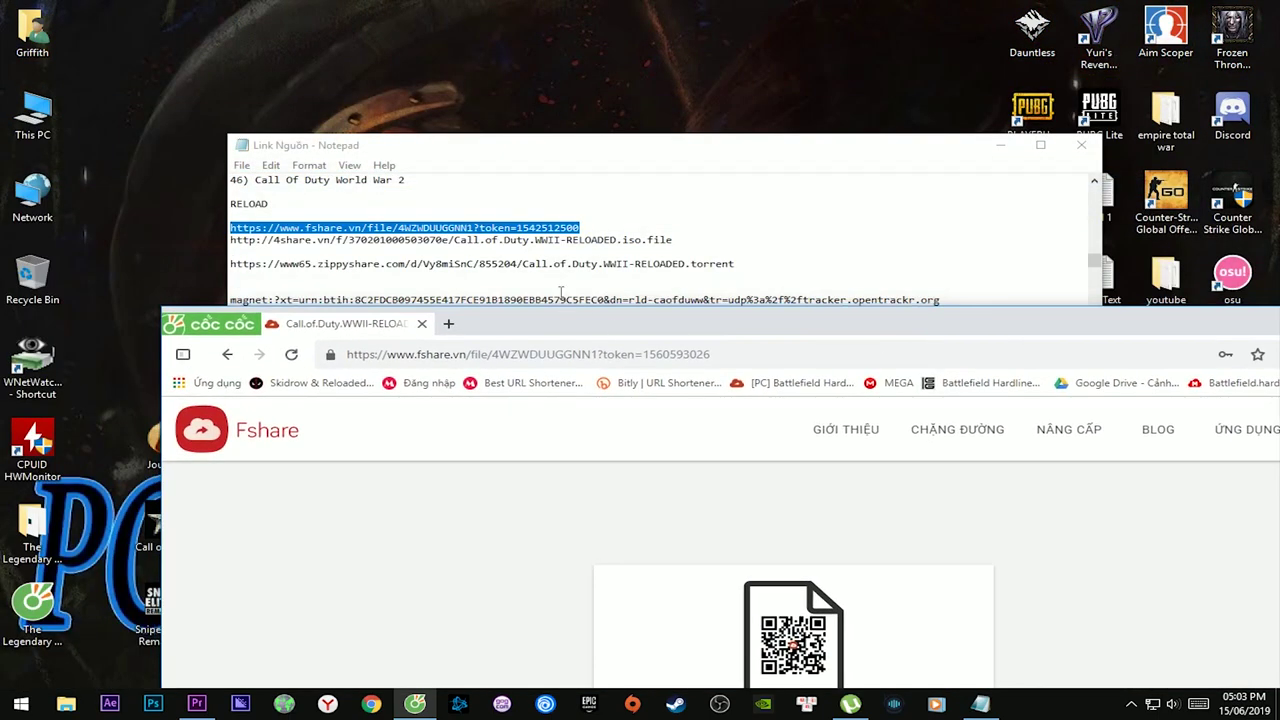
- Copy the 4share link from the Link Nguồn notes and open it in a new browser tab
{"action": "left_click", "coordinate": [704, 239]}
{"action": "left_click_drag", "start_coordinate": [704, 239], "coordinate": [236, 245]}
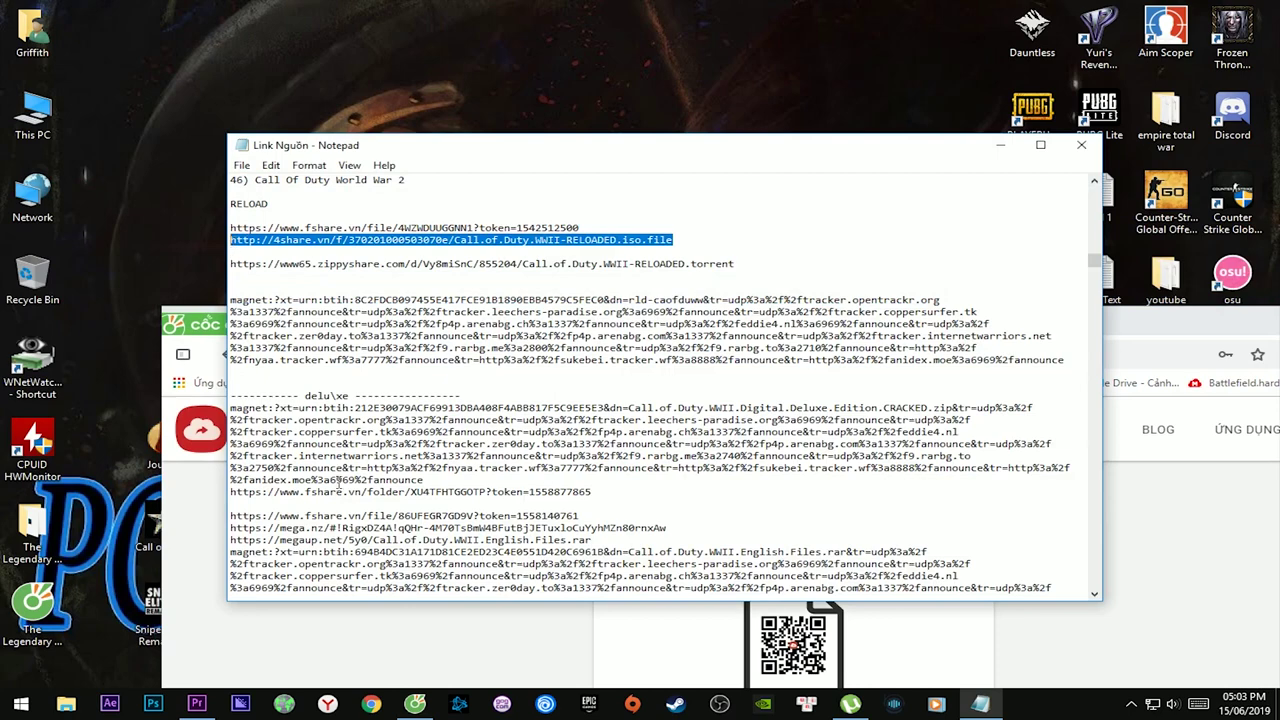
{"action": "key", "text": "ctrl+c"}
{"action": "left_click", "coordinate": [350, 622]}
{"action": "left_click", "coordinate": [446, 330]}
{"action": "key", "text": "ctrl+v"}
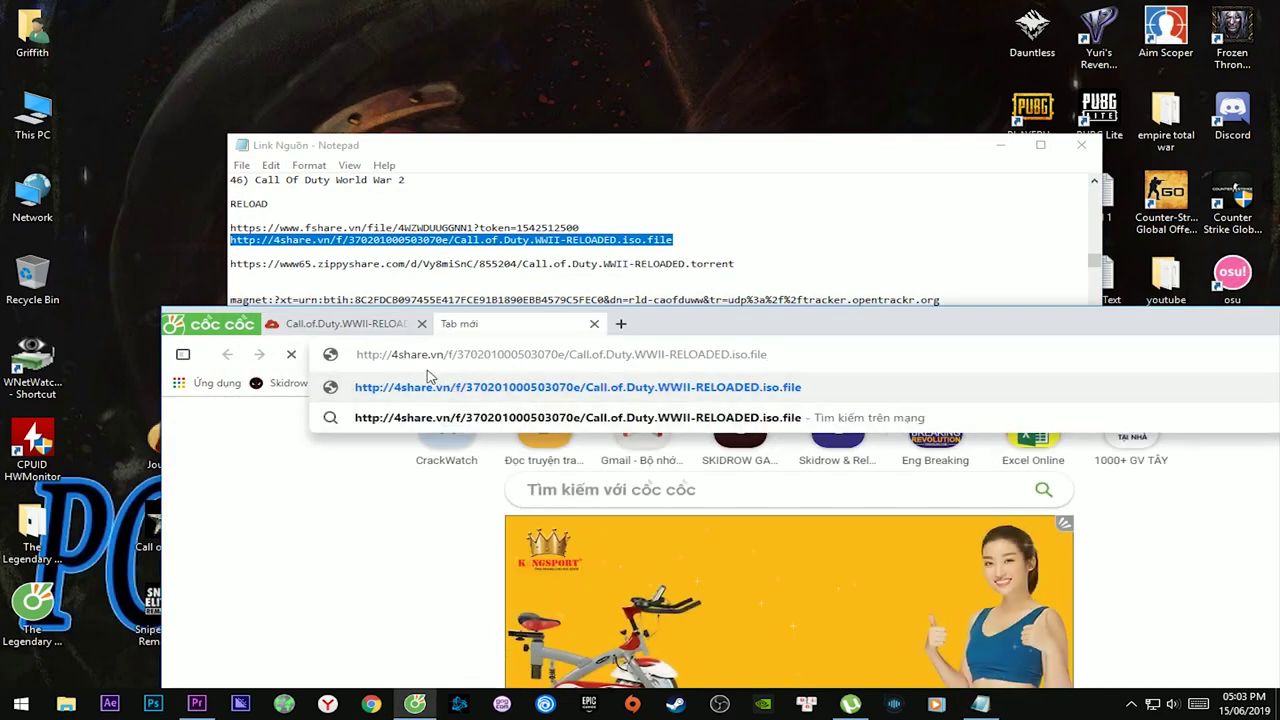
{"action": "key", "text": "Return"}
- Examine the file name on the 4share page, and return to the .torrent and magnet links in Notepad
{"action": "left_click_drag", "start_coordinate": [700, 323], "coordinate": [642, 135]}
{"action": "left_click_drag", "start_coordinate": [522, 392], "coordinate": [806, 393]}
{"action": "left_click", "coordinate": [712, 140]}
{"action": "key", "text": "alt+Tab"}
{"action": "left_click_drag", "start_coordinate": [640, 204], "coordinate": [963, 300]}
{"action": "left_click", "coordinate": [543, 203]}
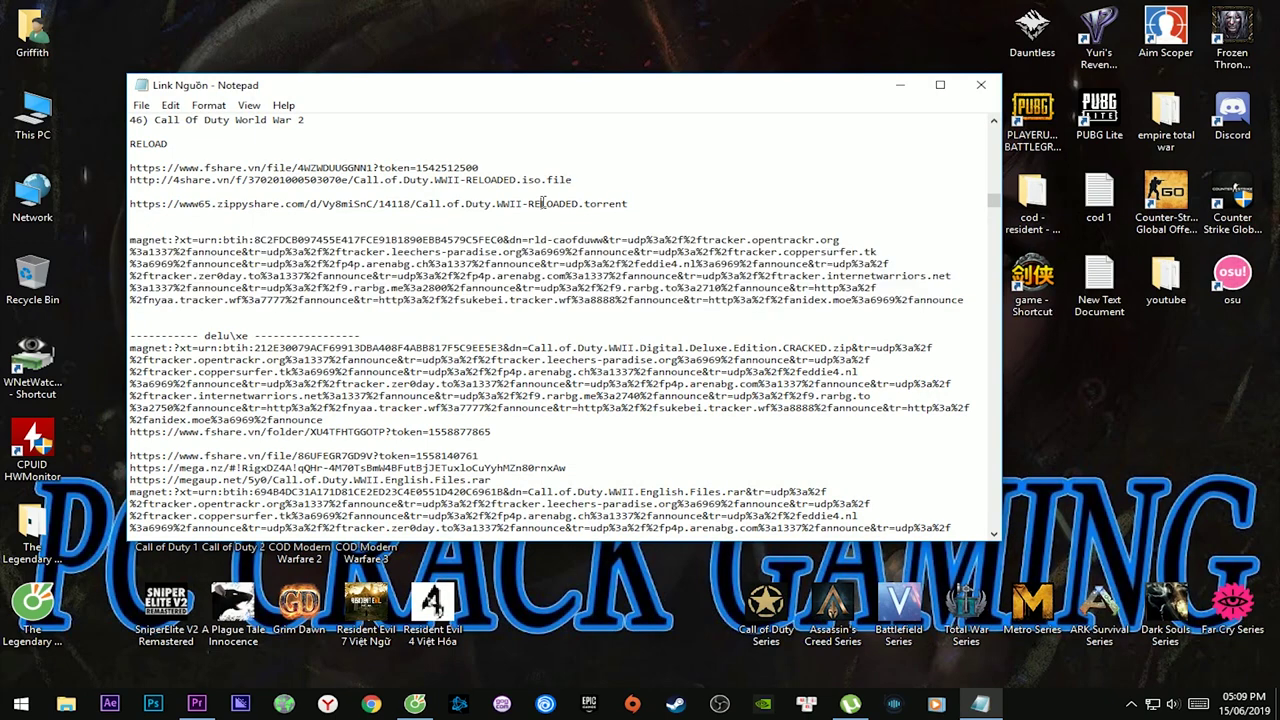
- Copy the zippyshare .torrent link of Call.of.Duty.WWII-RELOADED and add it in µTorrent as a torrent from URL
{"action": "left_click_drag", "start_coordinate": [645, 208], "coordinate": [131, 204]}
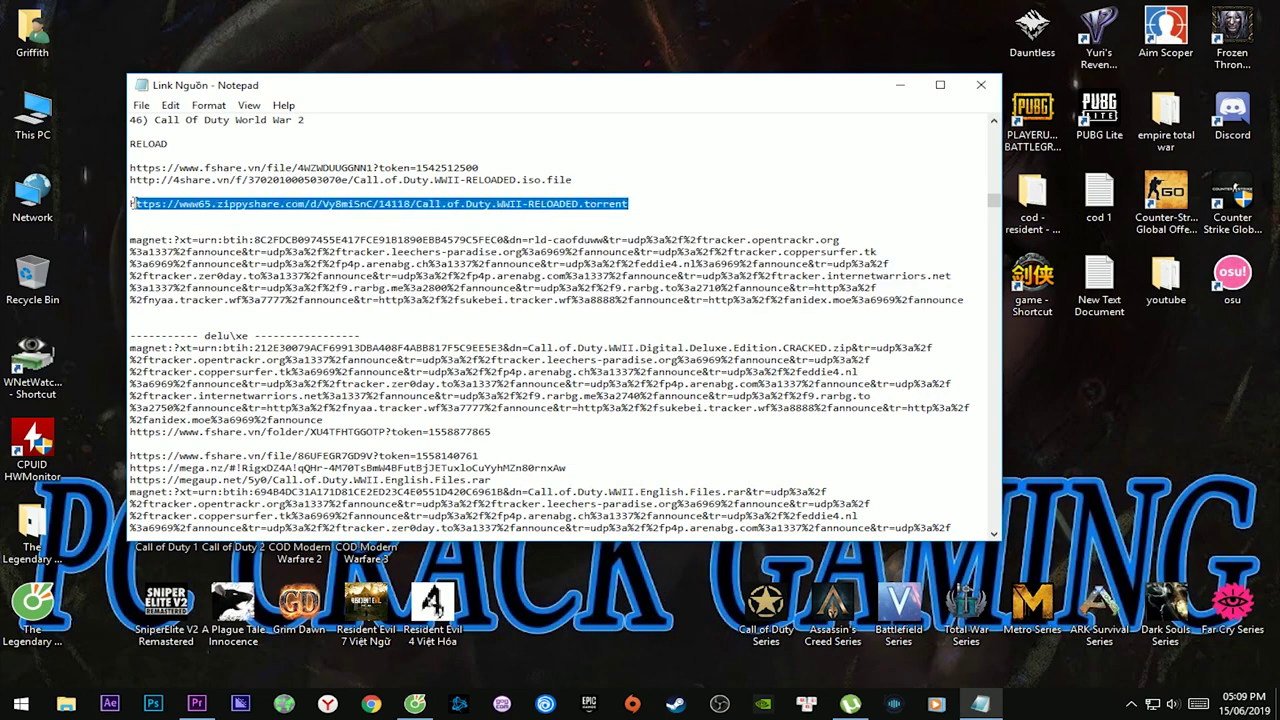
{"action": "right_click", "coordinate": [268, 200]}
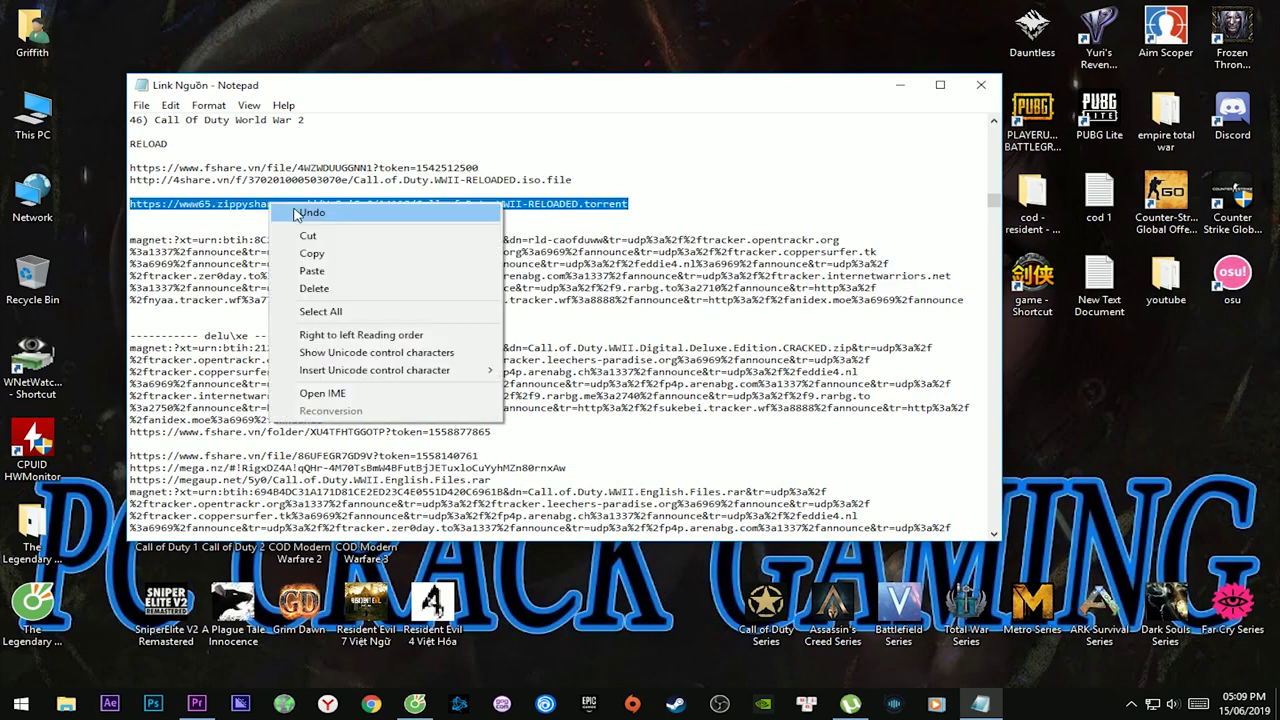
{"action": "left_click", "coordinate": [322, 256]}
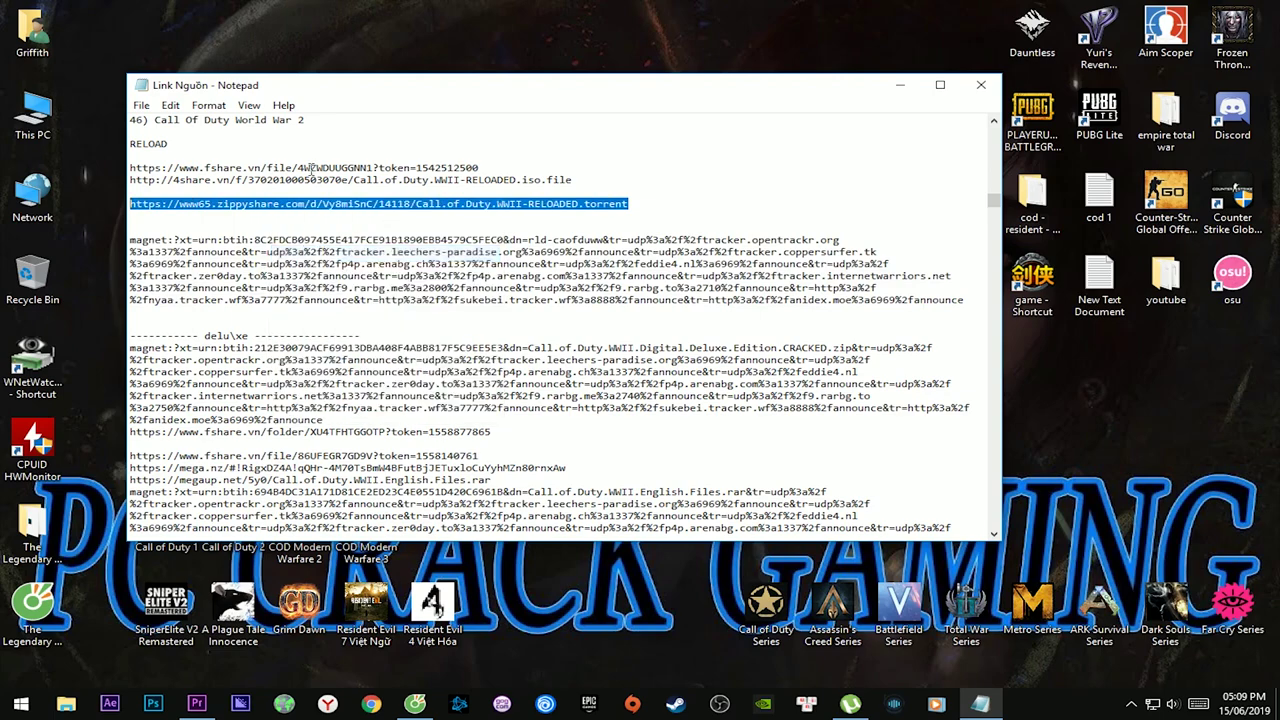
{"action": "left_click", "coordinate": [850, 705]}
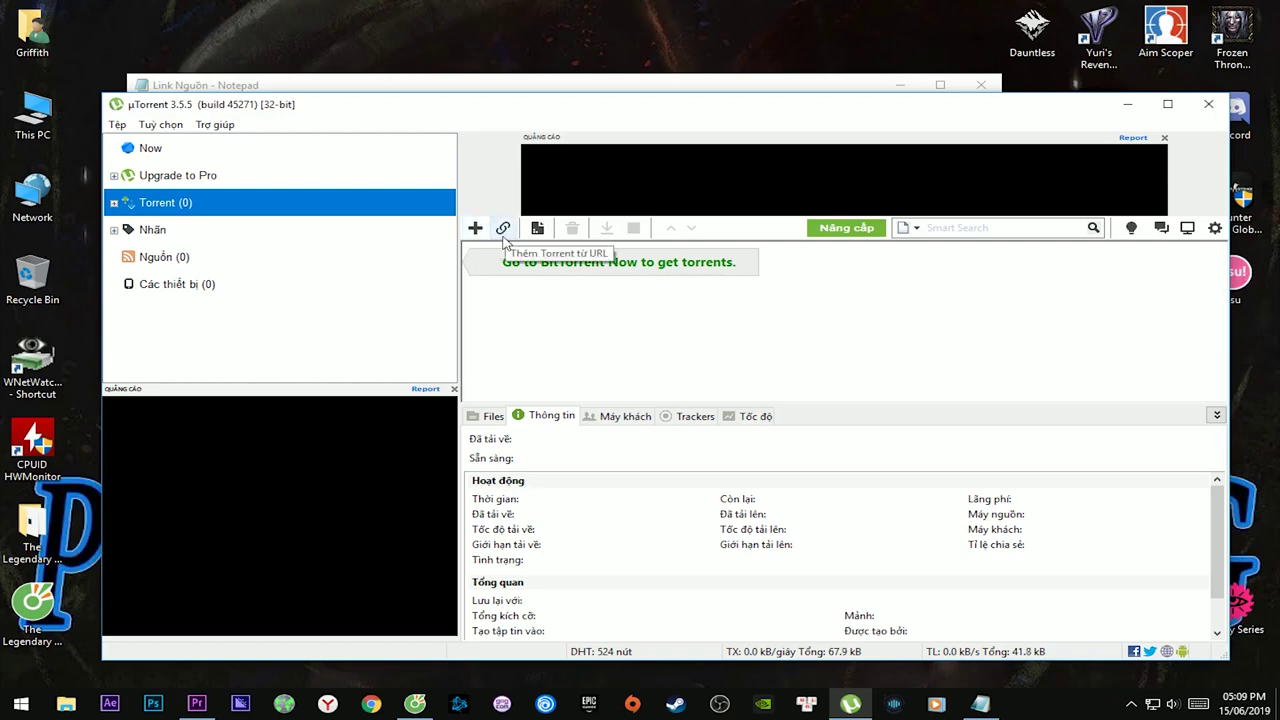
{"action": "left_click", "coordinate": [503, 228]}
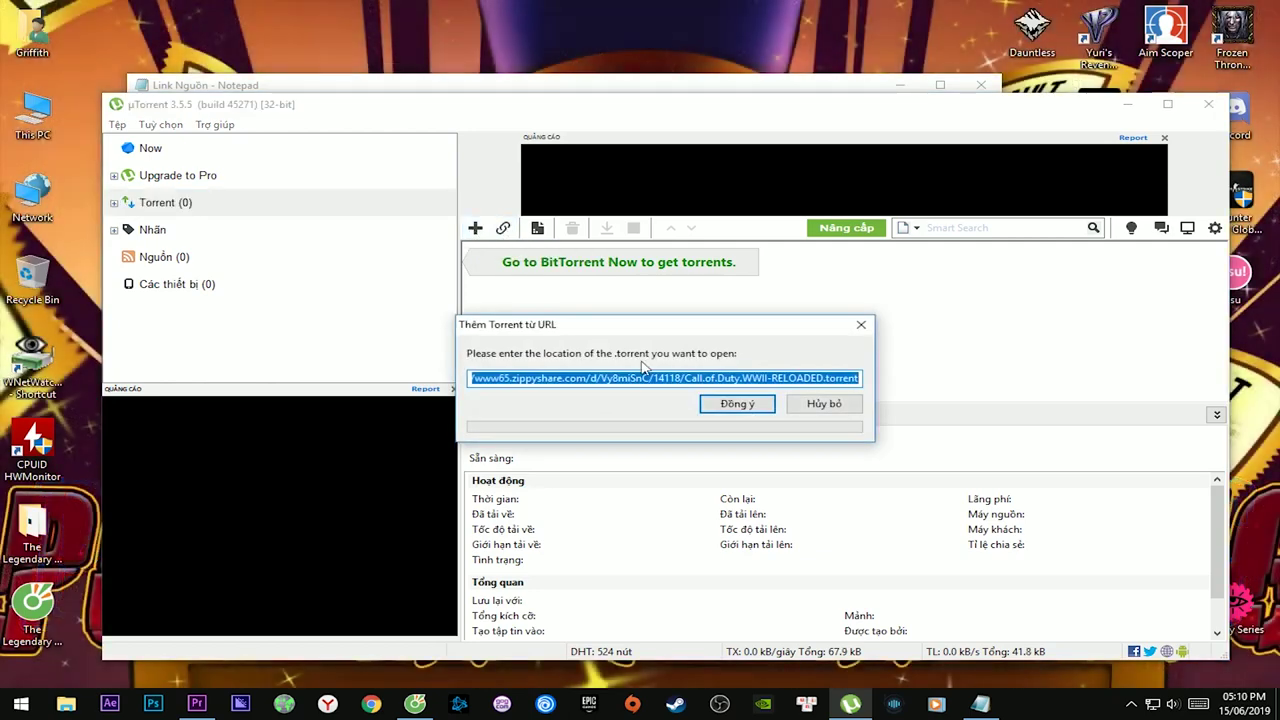
{"action": "left_click", "coordinate": [670, 374]}
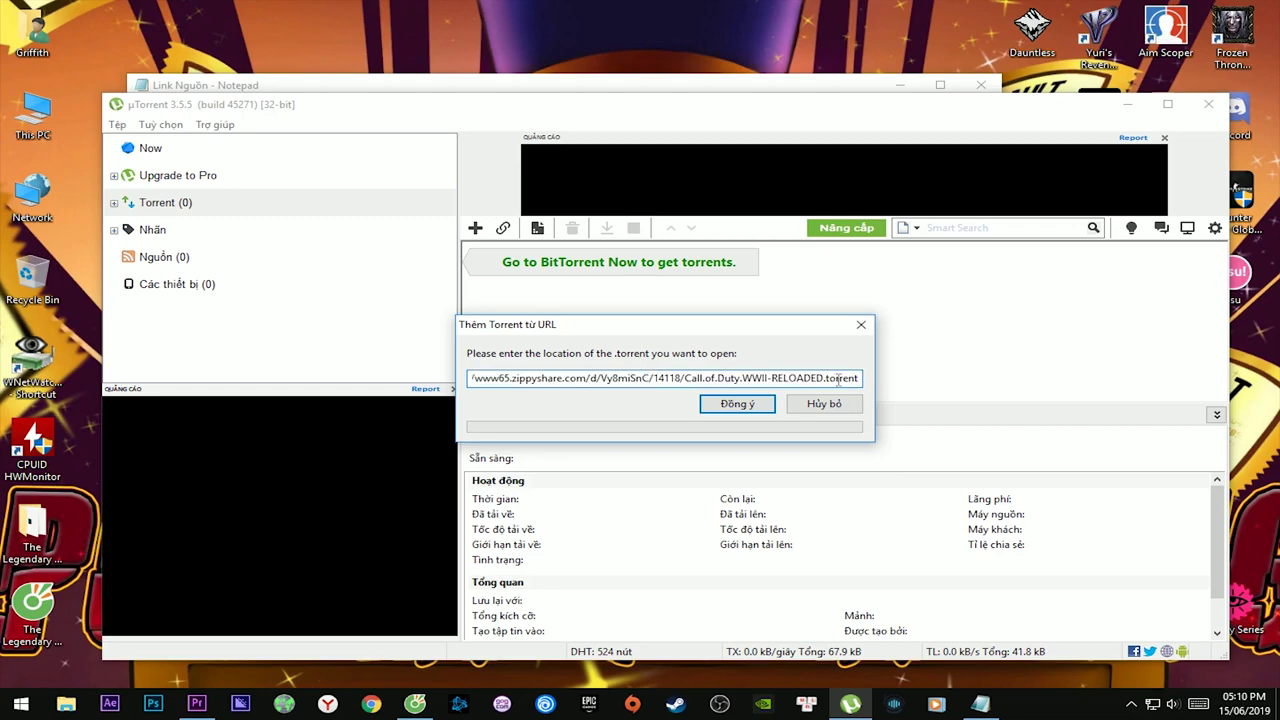
{"action": "left_click_drag", "start_coordinate": [858, 377], "coordinate": [650, 380]}
{"action": "left_click", "coordinate": [738, 407]}
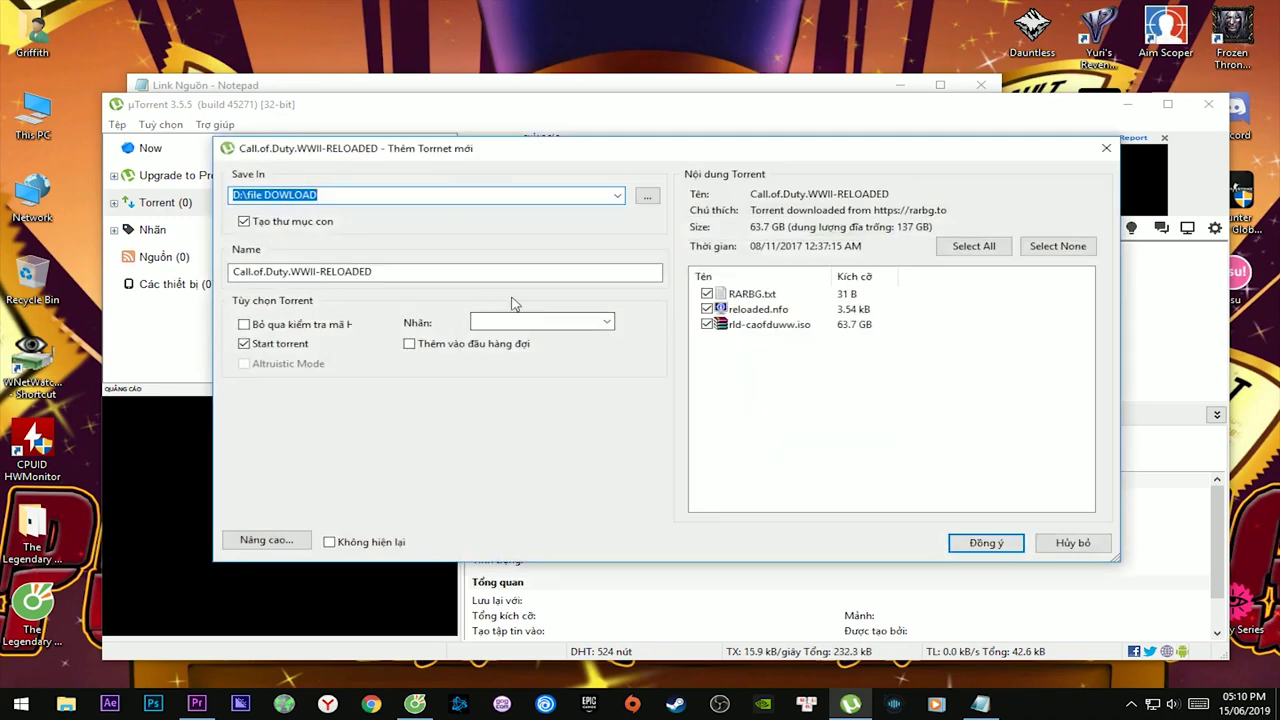
- Exclude reloaded.nfo and RARBG.txt from the torrent's contents, keeping only rld-caofduww.iso selected
{"action": "left_click_drag", "start_coordinate": [478, 147], "coordinate": [514, 81]}
{"action": "left_click_drag", "start_coordinate": [423, 205], "coordinate": [272, 207]}
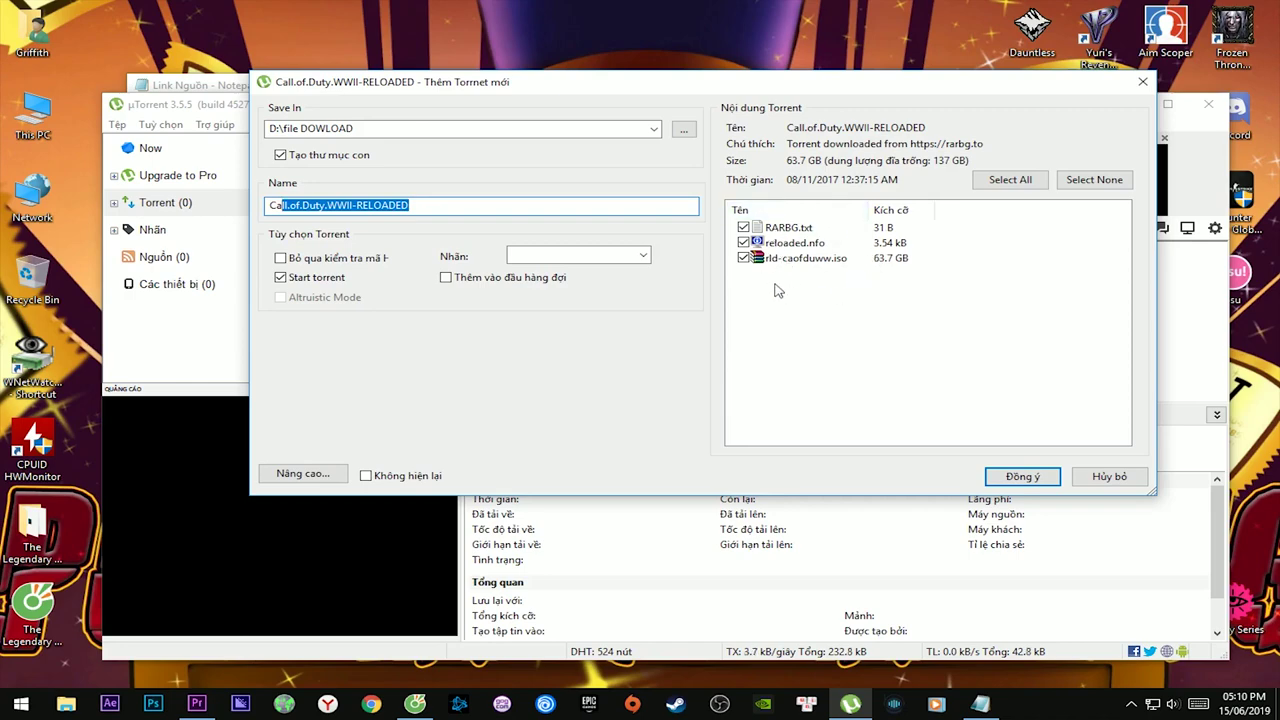
{"action": "left_click", "coordinate": [745, 243]}
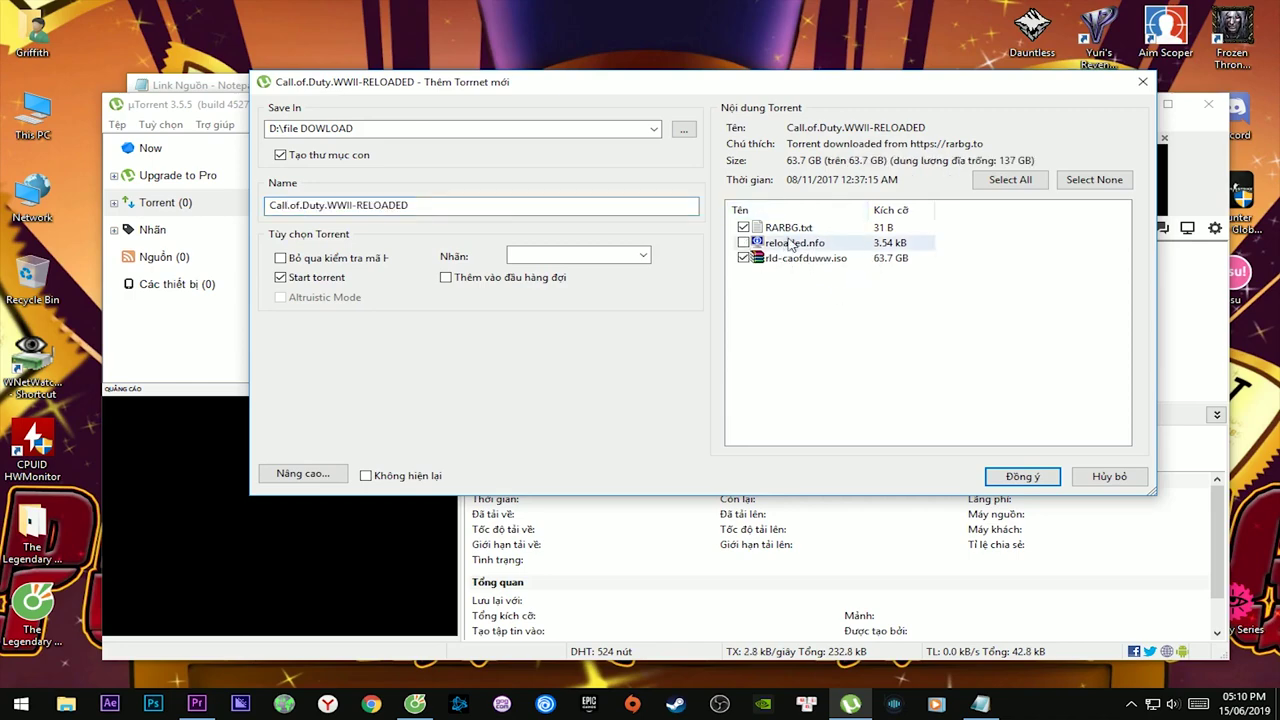
{"action": "left_click", "coordinate": [743, 228]}
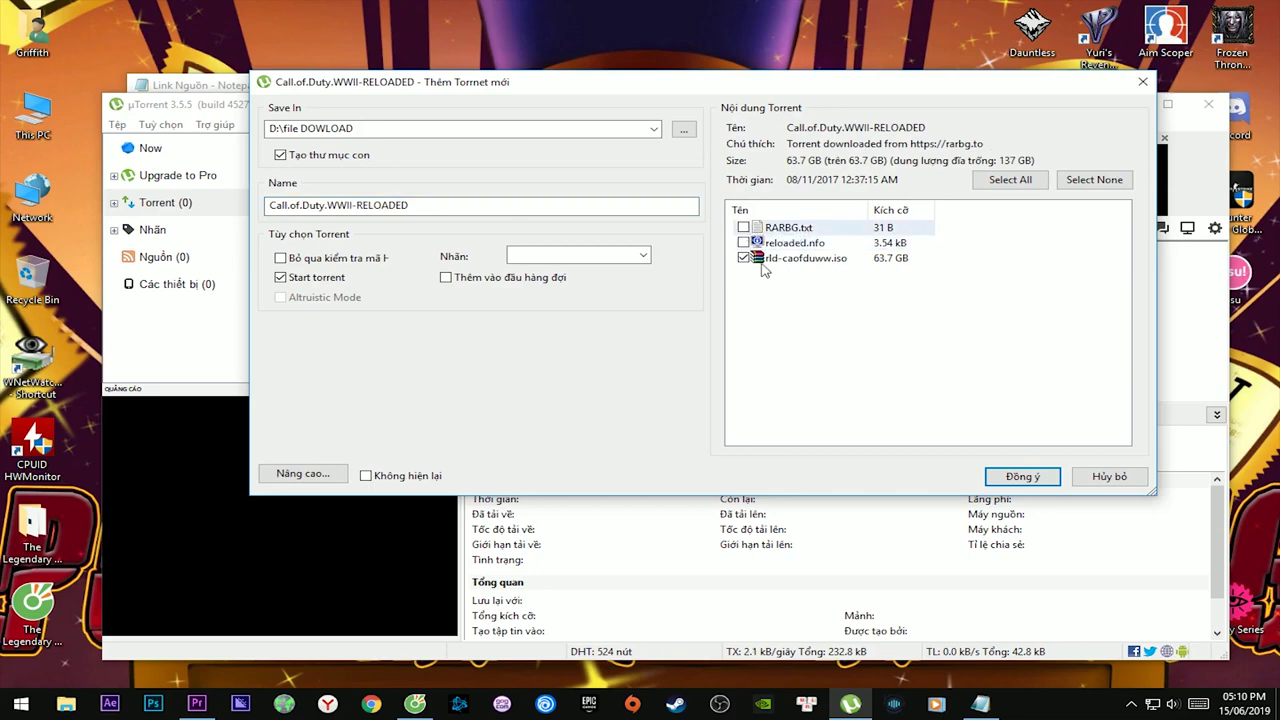
{"action": "left_click", "coordinate": [818, 261]}
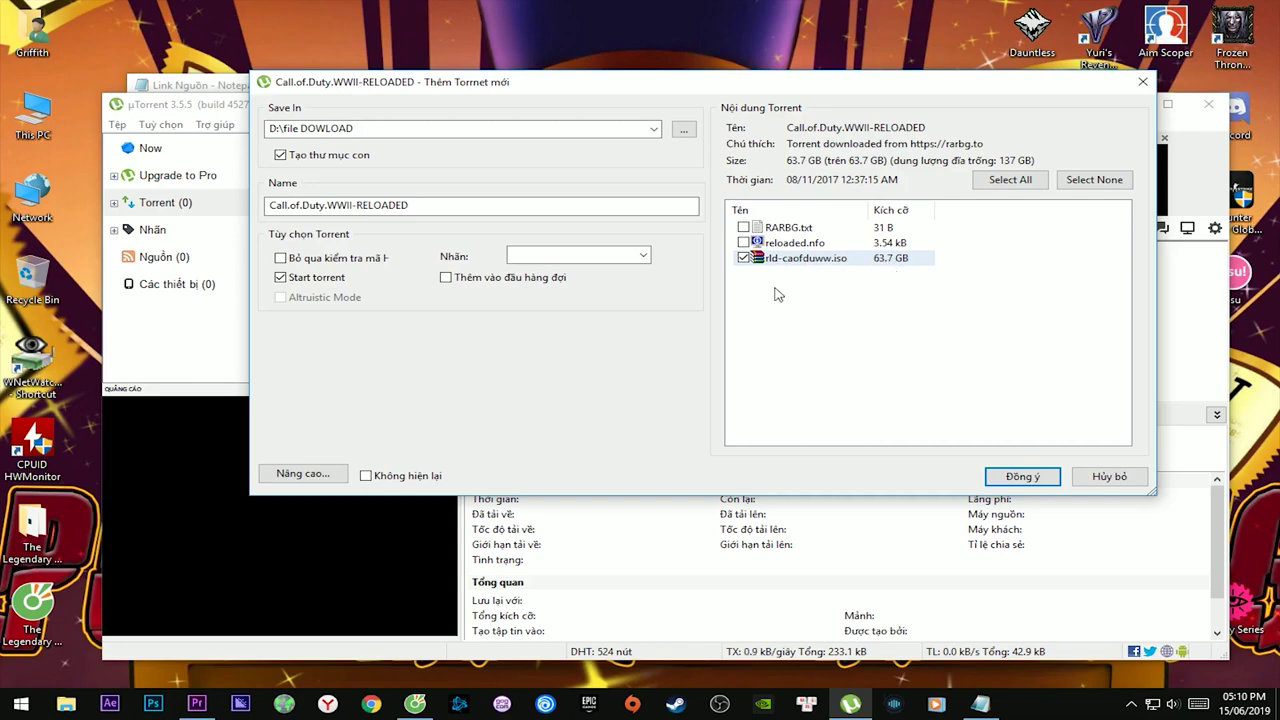
{"action": "left_click_drag", "start_coordinate": [735, 85], "coordinate": [806, 115]}
- Review the D:\file DOWLOAD save folder and the torrent name Call.of.Duty.WWII-RELOADED, and start the download
{"action": "left_click_drag", "start_coordinate": [650, 128], "coordinate": [646, 162]}
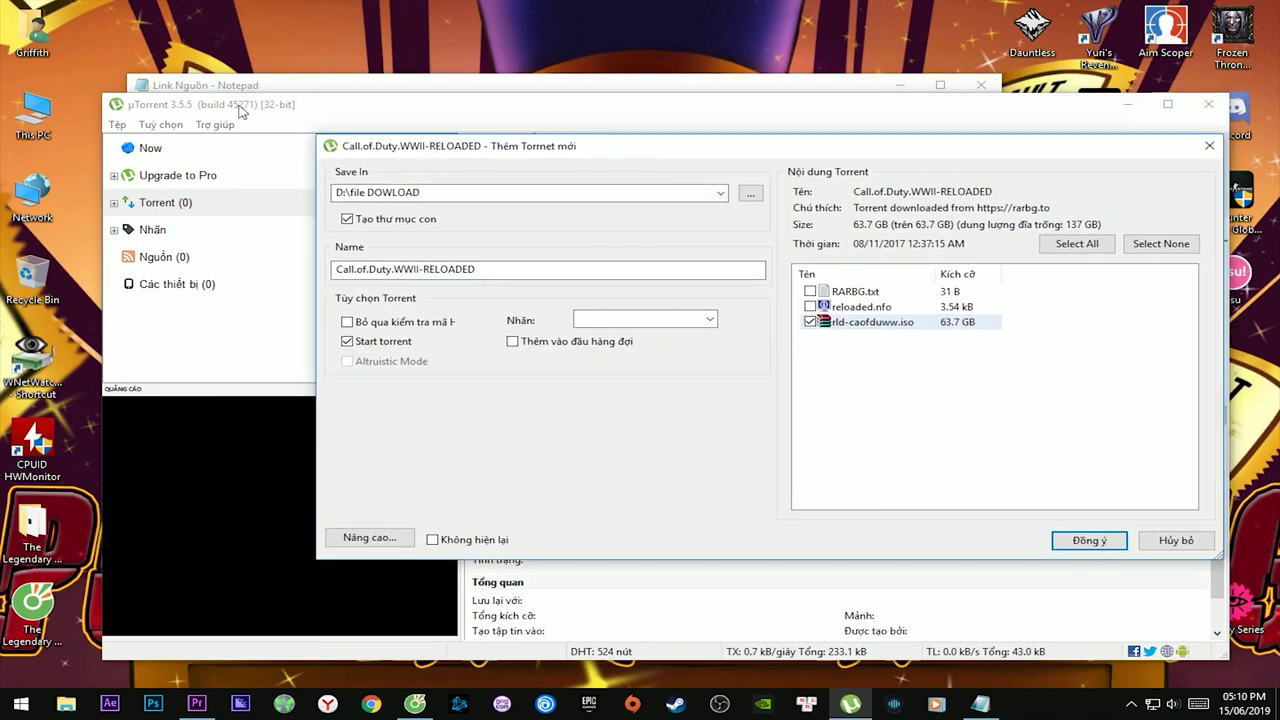
{"action": "left_click", "coordinate": [388, 193]}
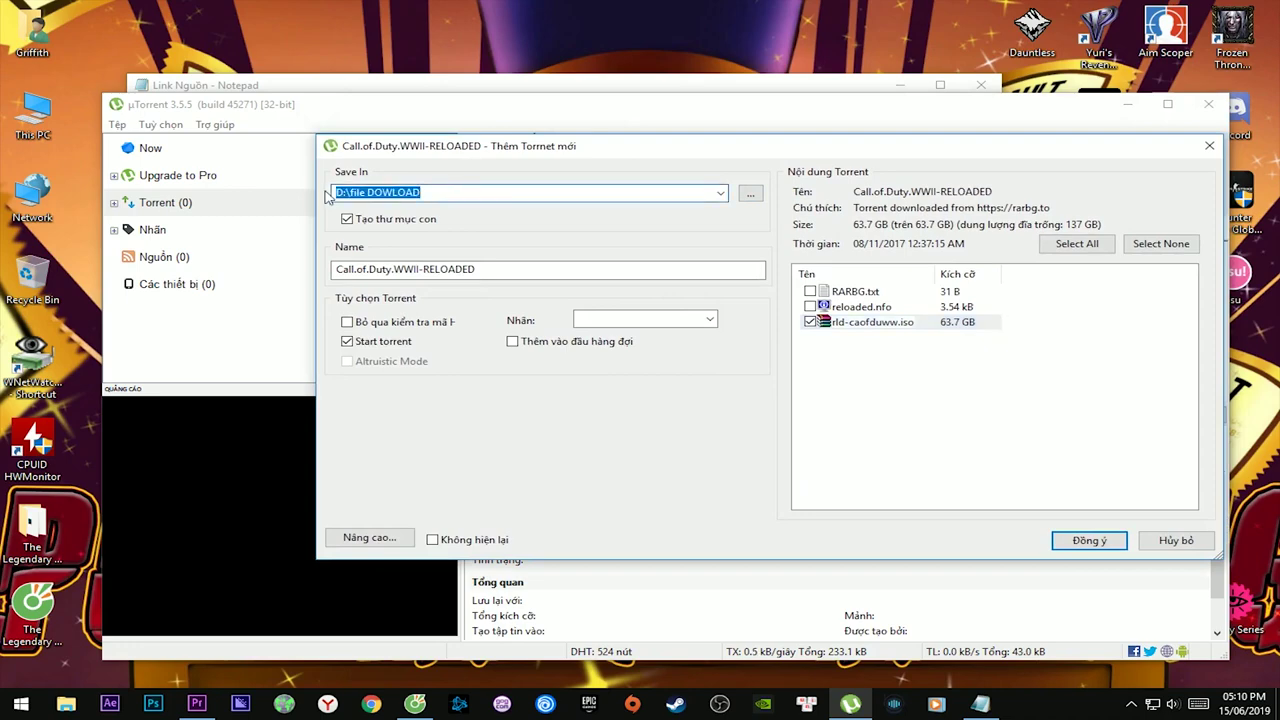
{"action": "mouse_move", "coordinate": [349, 193]}
{"action": "left_mouse_down"}
{"action": "mouse_move", "coordinate": [416, 192]}
{"action": "mouse_move", "coordinate": [356, 193]}
{"action": "left_mouse_up"}
{"action": "left_click", "coordinate": [478, 195]}
{"action": "left_click_drag", "start_coordinate": [484, 276], "coordinate": [305, 269]}
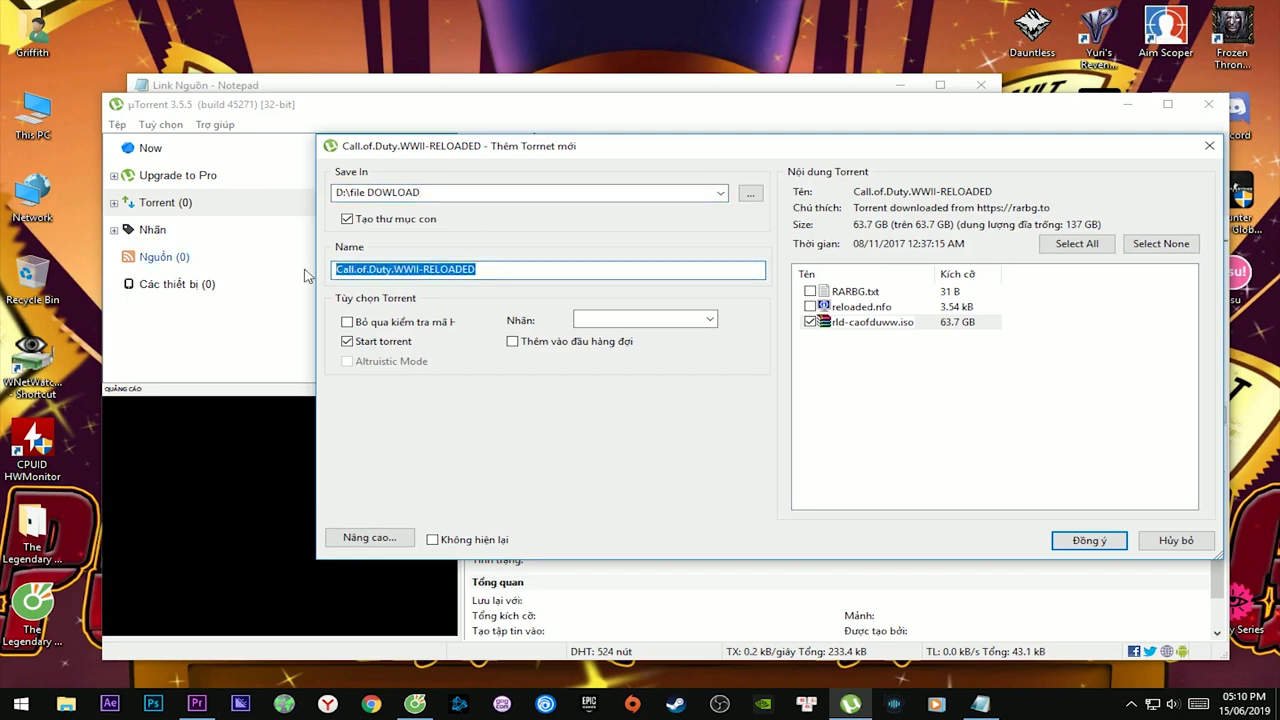
{"action": "left_click", "coordinate": [498, 271]}
{"action": "mouse_move", "coordinate": [500, 271]}
{"action": "left_mouse_down"}
{"action": "mouse_move", "coordinate": [369, 279]}
{"action": "mouse_move", "coordinate": [484, 275]}
{"action": "left_mouse_up"}
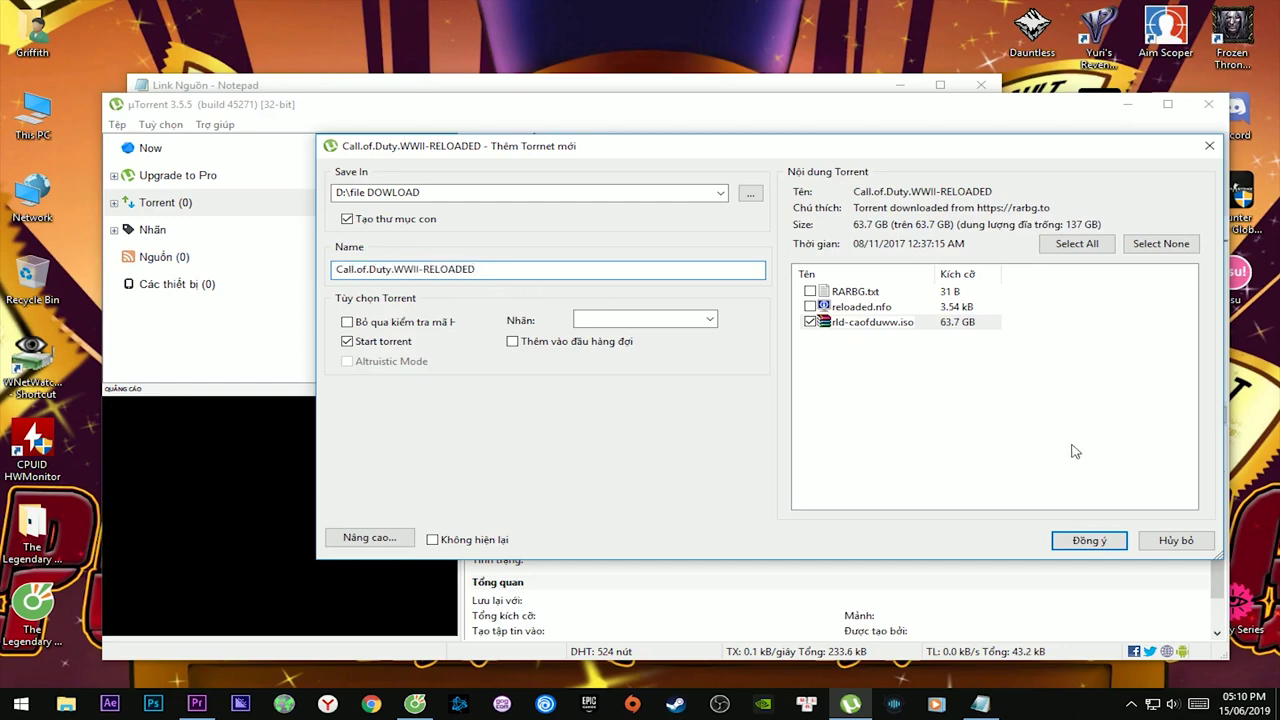
{"action": "left_click", "coordinate": [1082, 538]}
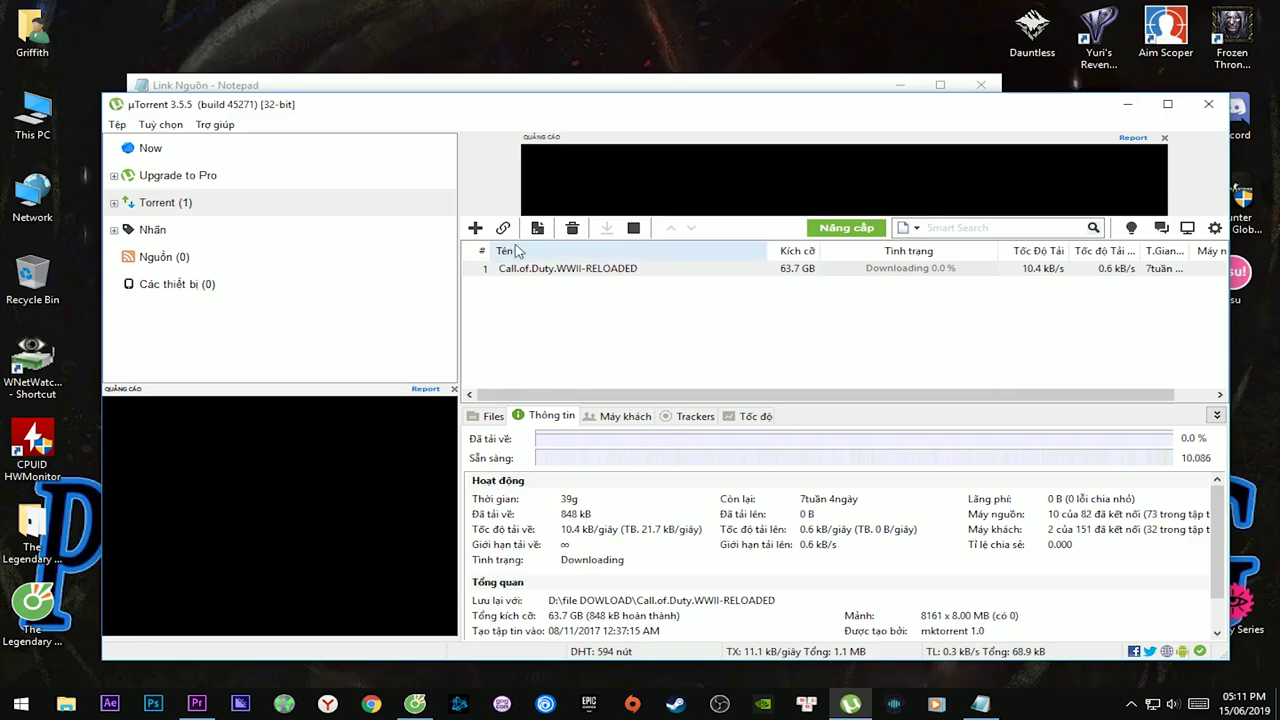
- Remove the Call.of.Duty.WWII-RELOADED torrent from the download list and move the µTorrent window off the link notes
{"action": "left_click_drag", "start_coordinate": [631, 117], "coordinate": [604, 315]}
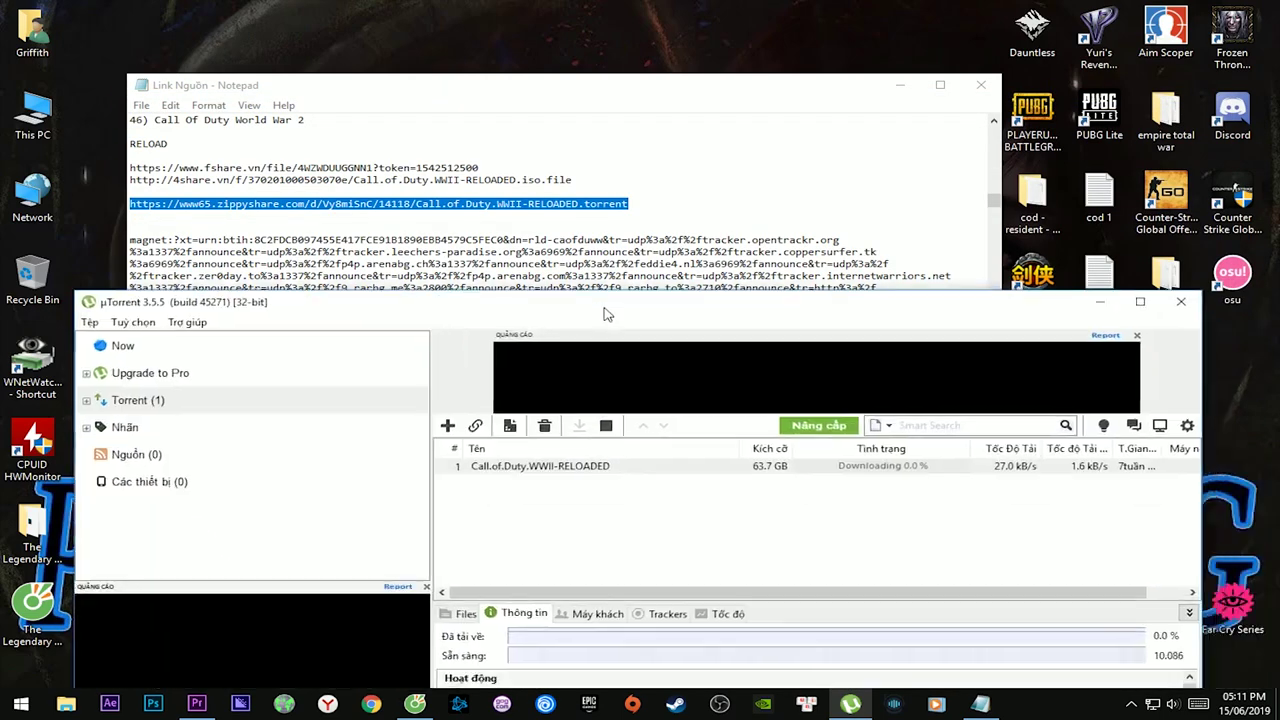
{"action": "right_click", "coordinate": [710, 478]}
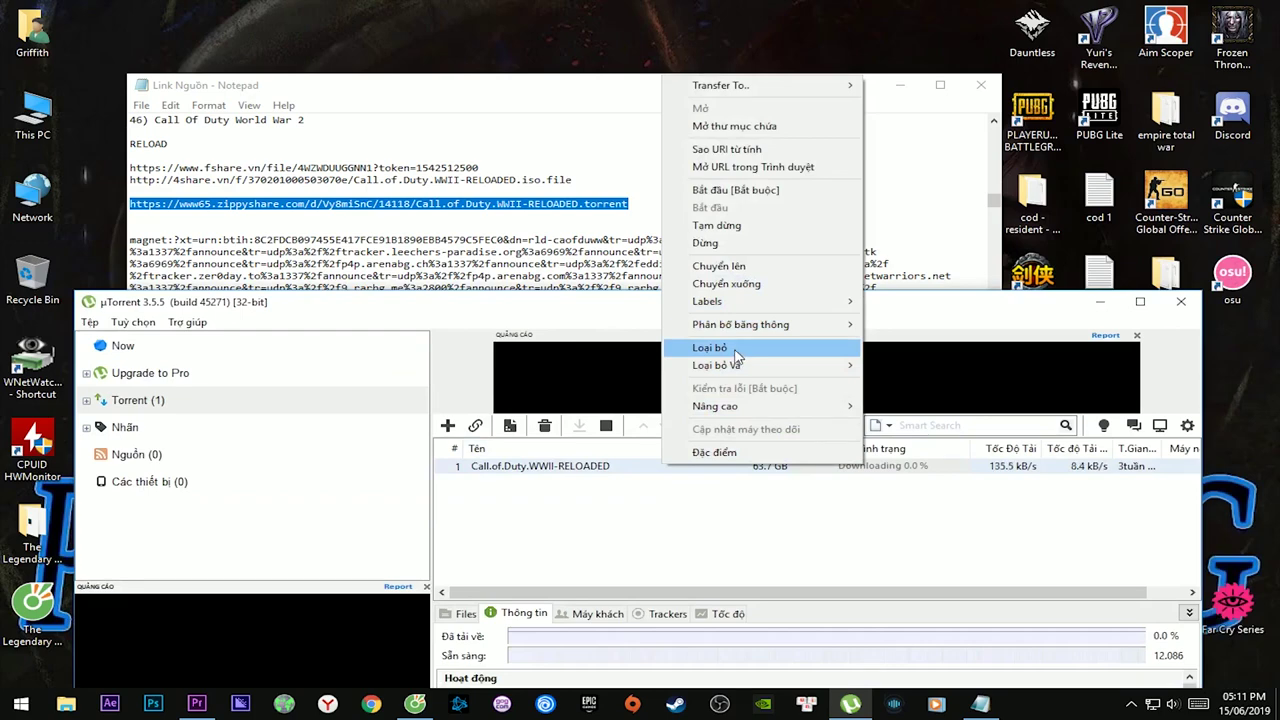
{"action": "left_click", "coordinate": [736, 352]}
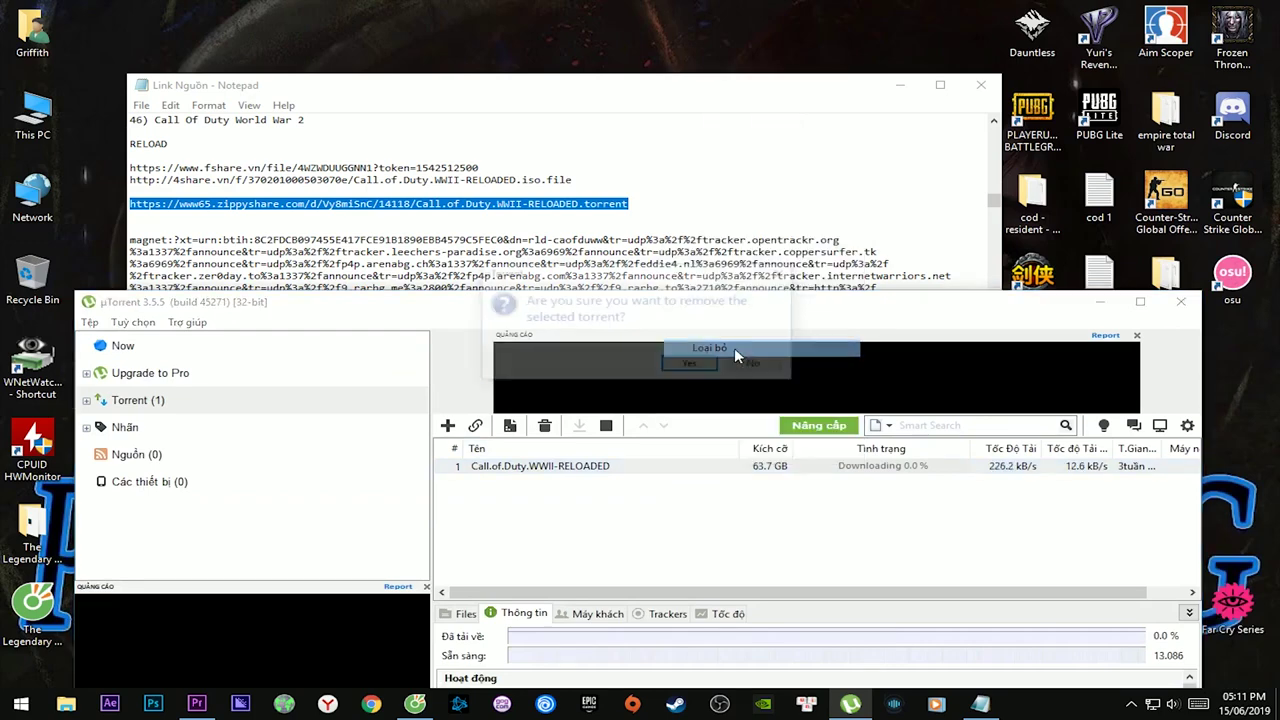
{"action": "key", "text": "Return"}
{"action": "left_click_drag", "start_coordinate": [652, 313], "coordinate": [658, 538]}
- Copy the rld-caofduww magnet link listed beneath the zippyshare .torrent link in the Link Nguồn notes
{"action": "left_click", "coordinate": [553, 342]}
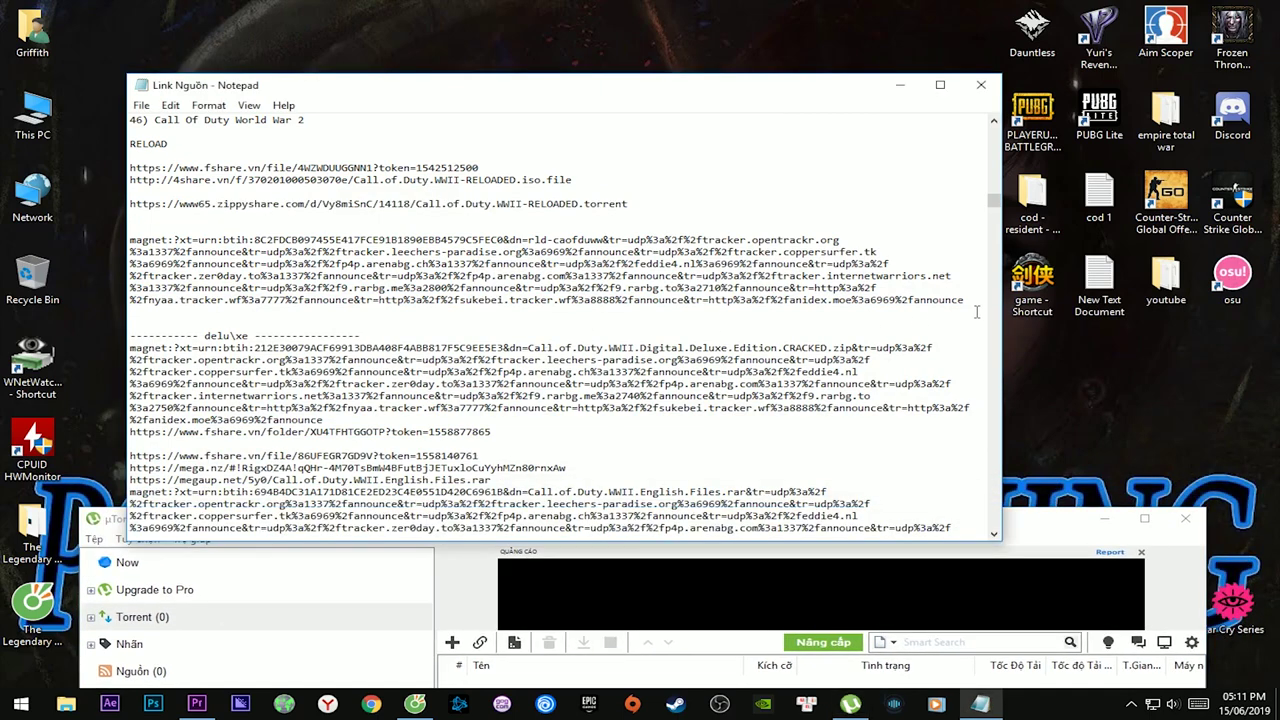
{"action": "left_click_drag", "start_coordinate": [973, 299], "coordinate": [140, 241]}
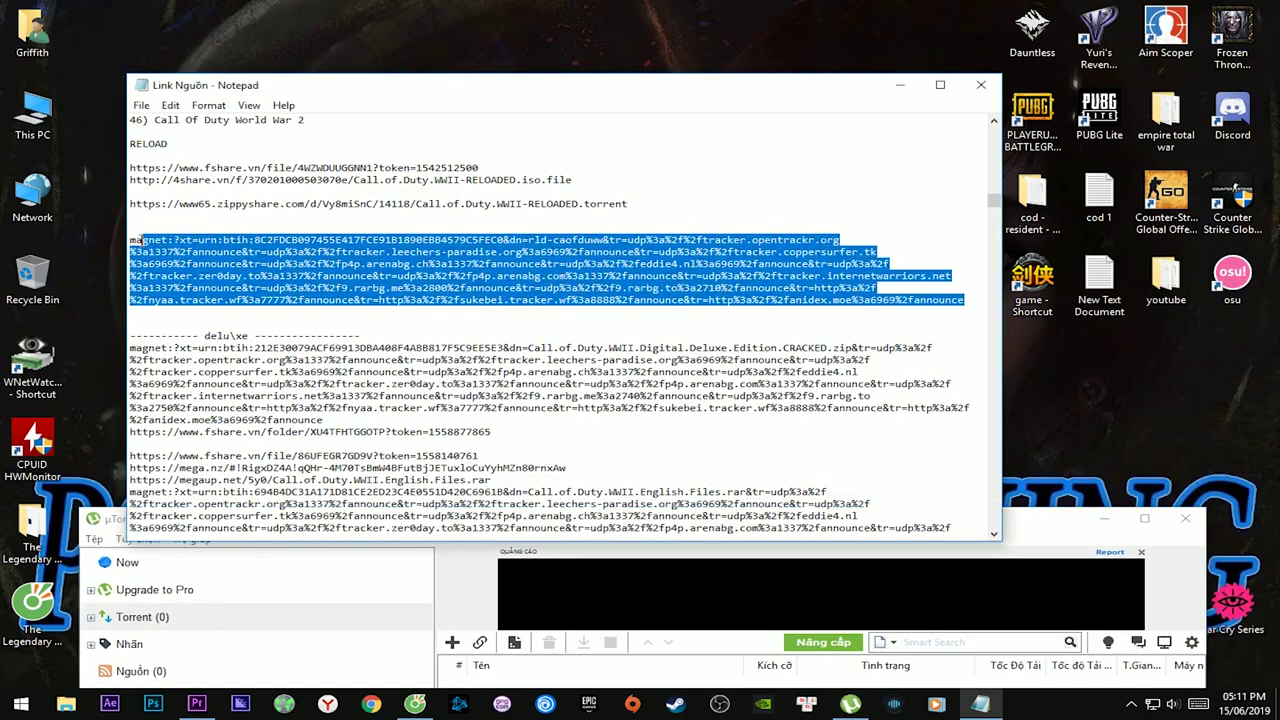
{"action": "right_click", "coordinate": [501, 252]}
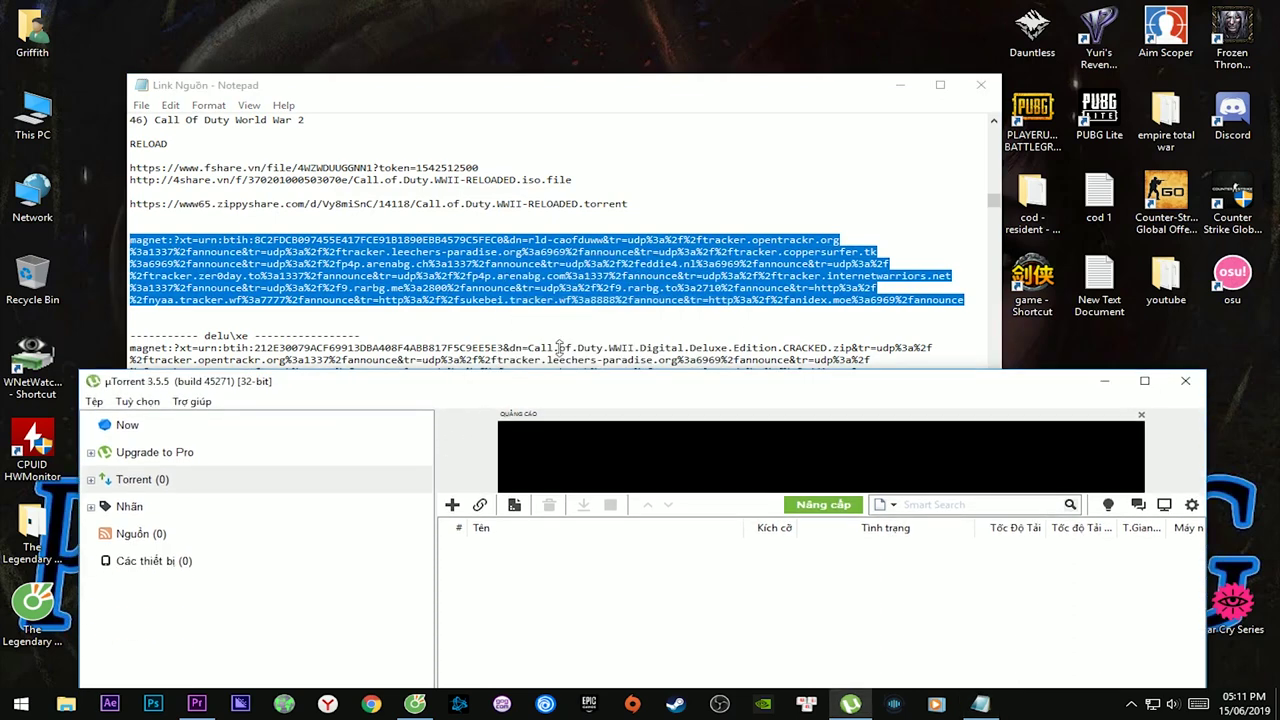
- Bring the µTorrent window up over the notes and add the copied magnet link as a torrent from URL
{"action": "left_click_drag", "start_coordinate": [779, 374], "coordinate": [781, 88]}
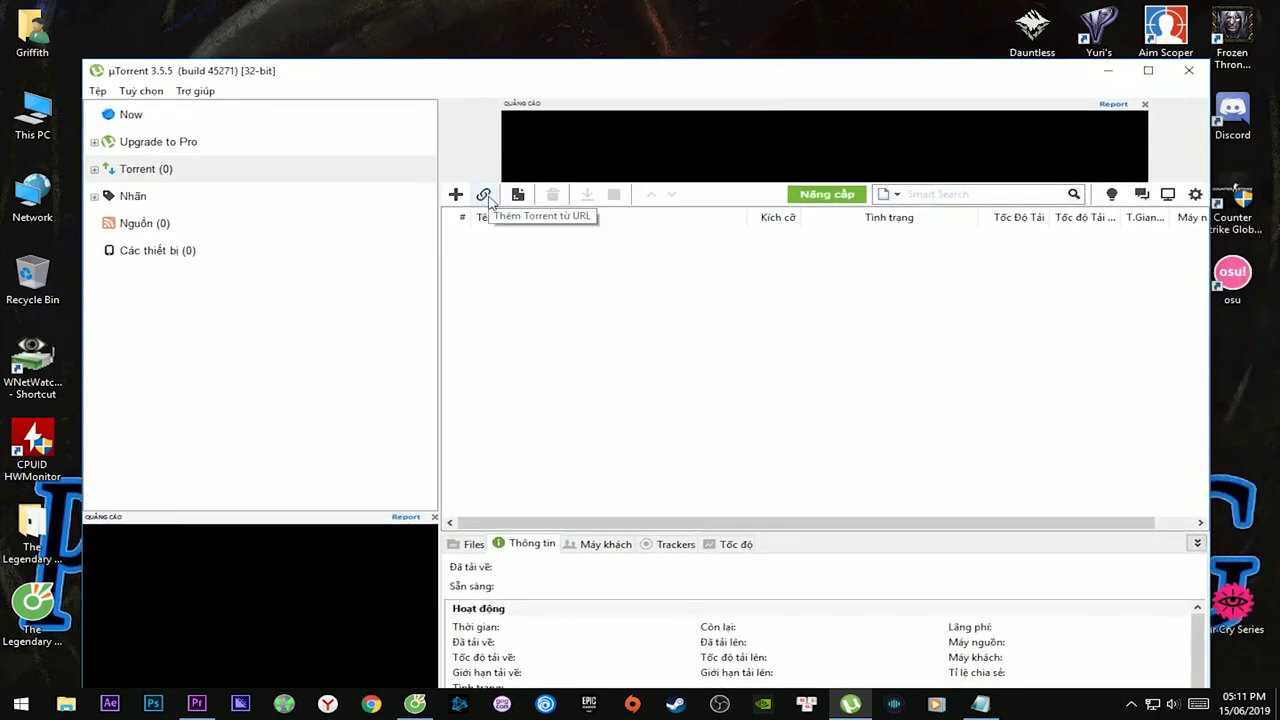
{"action": "left_click", "coordinate": [484, 194]}
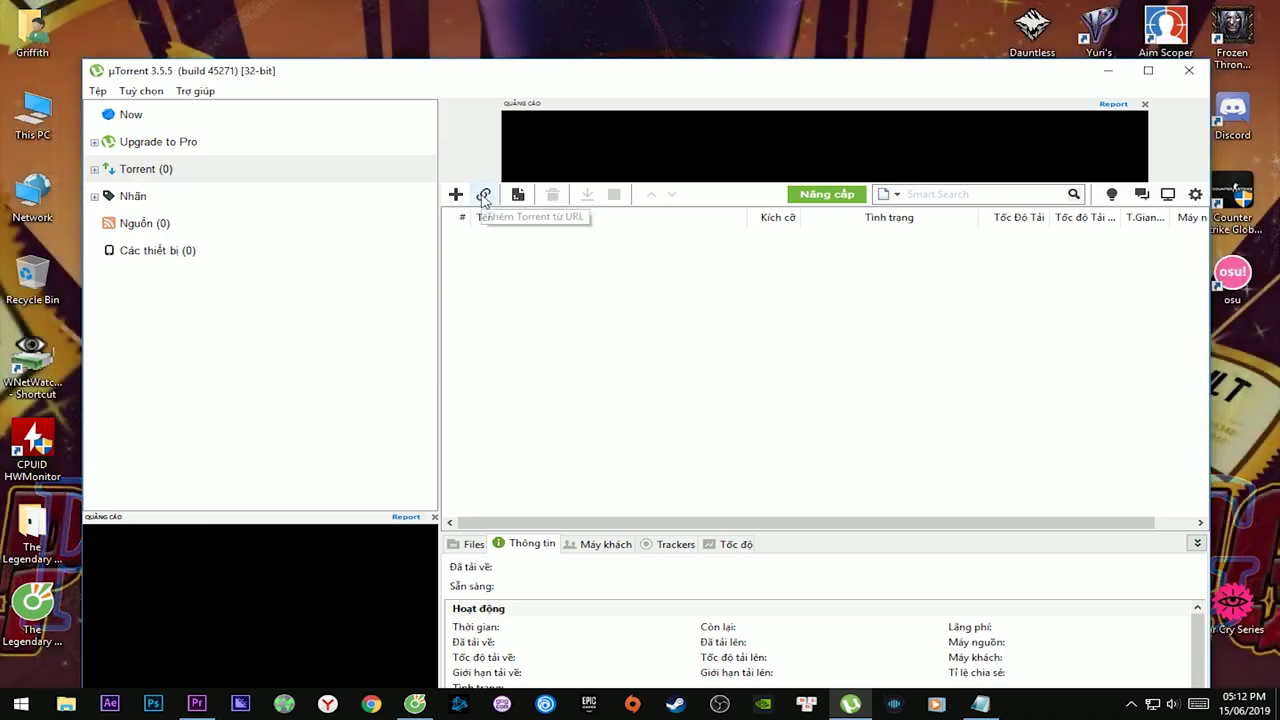
{"action": "left_click", "coordinate": [676, 417]}
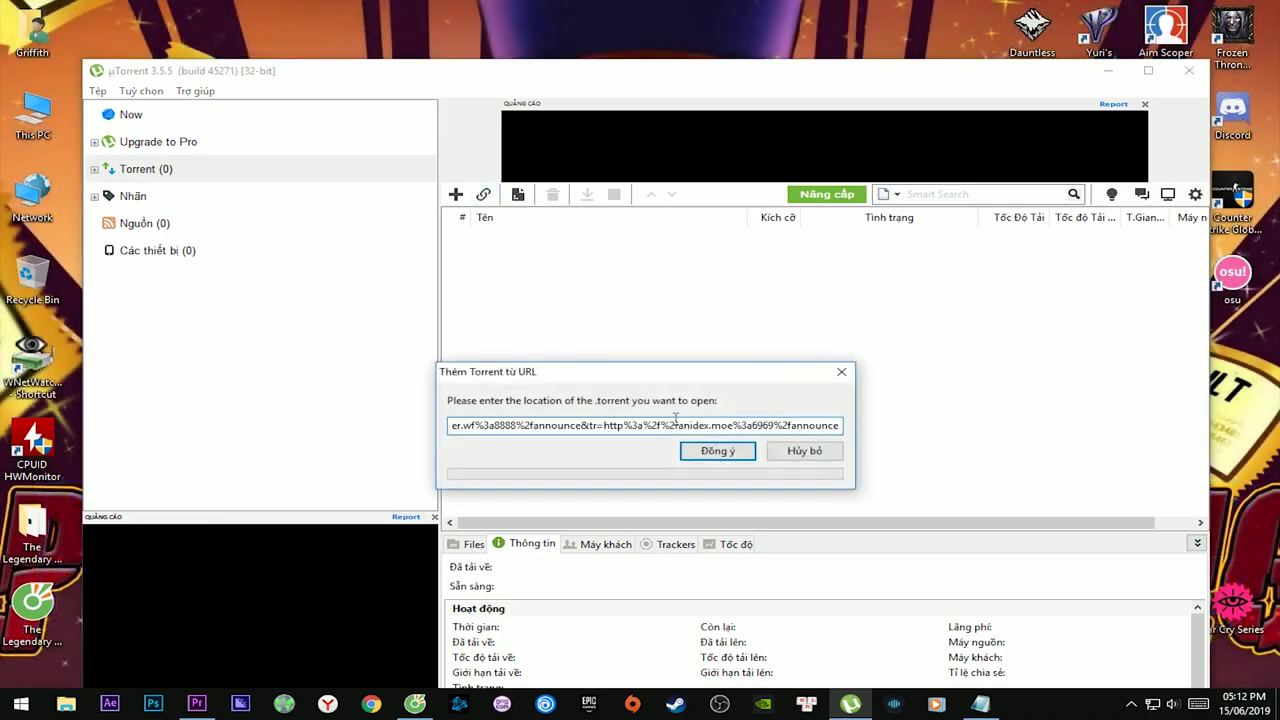
{"action": "left_click_drag", "start_coordinate": [735, 427], "coordinate": [510, 426]}
{"action": "key", "text": "BackSpace"}
{"action": "key", "text": "ctrl+v"}
{"action": "left_click", "coordinate": [720, 451]}
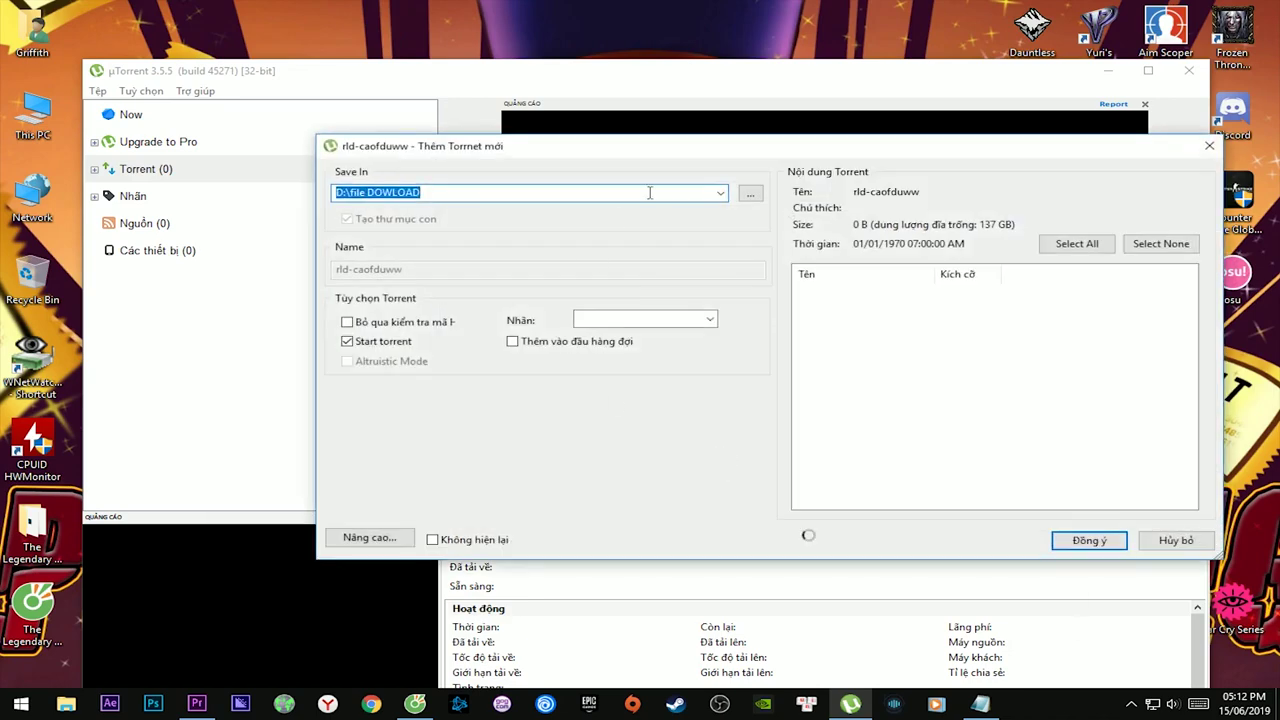
- Exclude reloaded.nfo, README.txt, IGG-GAMES.COM.url and the GAMESTORRENT file from the torrent's contents, keeping only rld-caofduww.iso selected
{"action": "left_click_drag", "start_coordinate": [750, 152], "coordinate": [607, 160]}
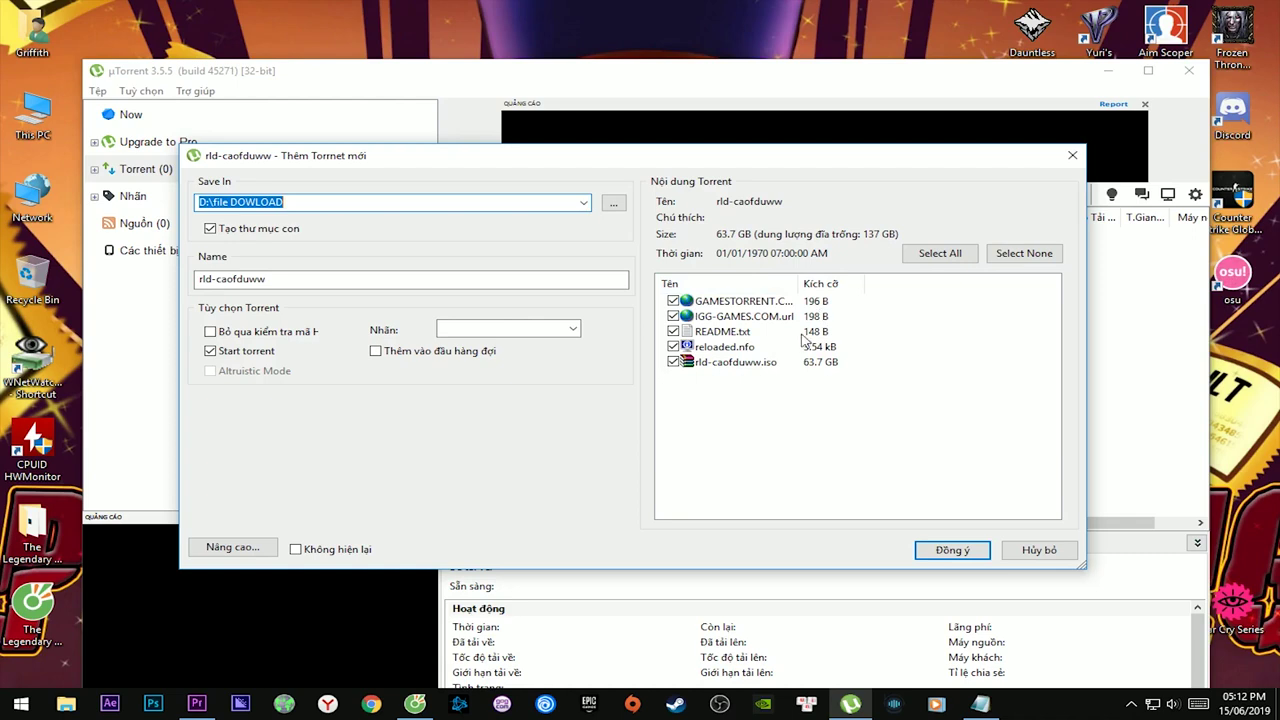
{"action": "left_click", "coordinate": [673, 346]}
{"action": "left_click", "coordinate": [673, 331]}
{"action": "left_click", "coordinate": [673, 316]}
{"action": "left_click", "coordinate": [673, 301]}
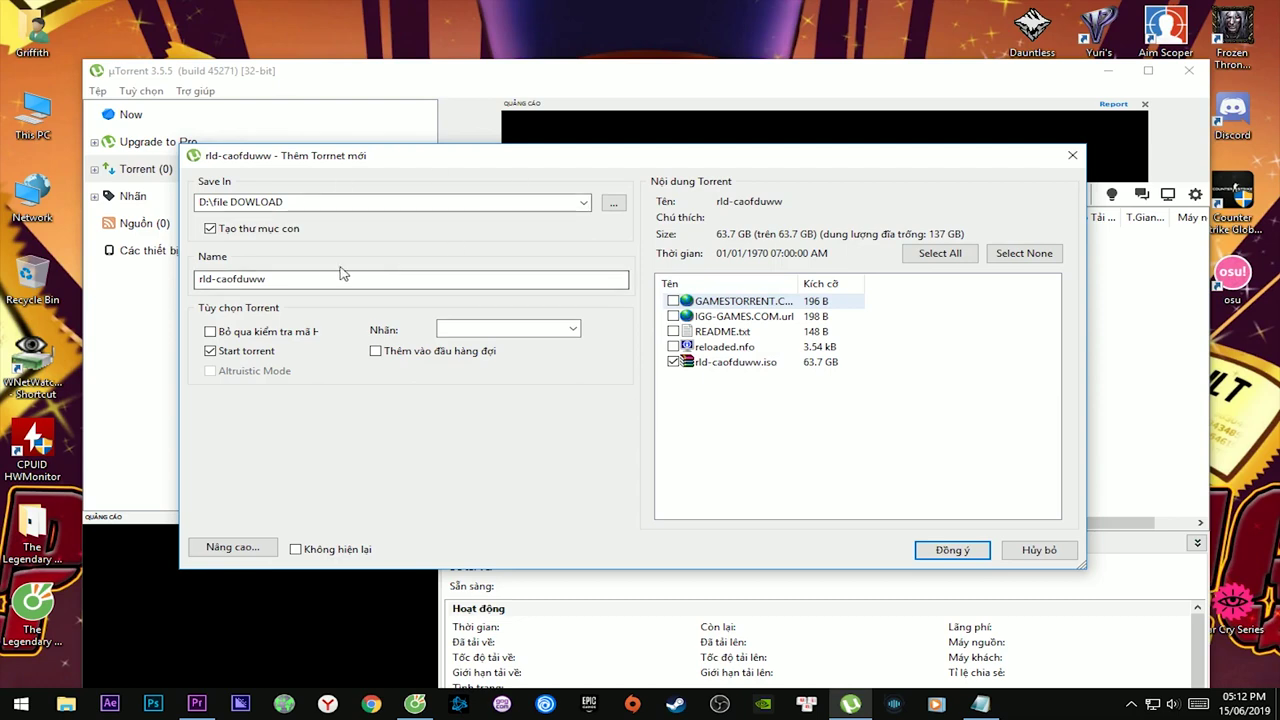
- Review the D:\file DOWLOAD save folder and the torrent name rld-caofduww, and start the download
{"action": "left_click", "coordinate": [299, 204]}
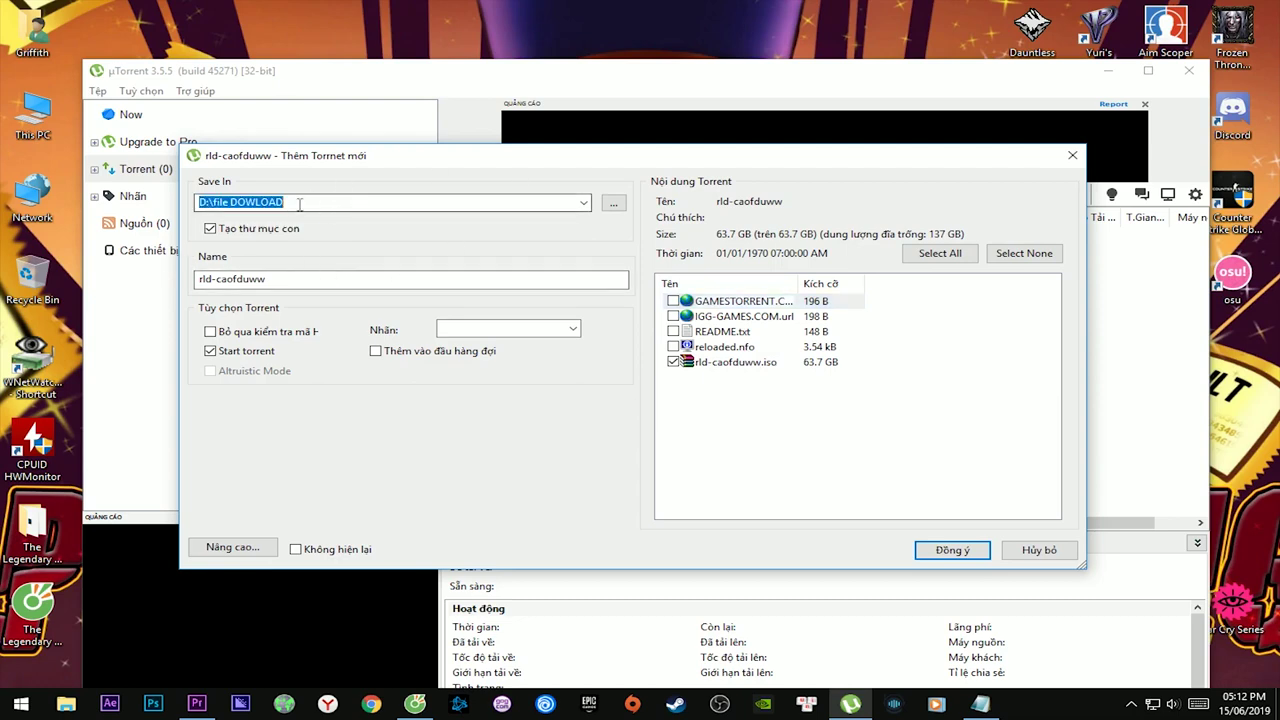
{"action": "left_click", "coordinate": [284, 277]}
{"action": "left_click_drag", "start_coordinate": [284, 277], "coordinate": [248, 284]}
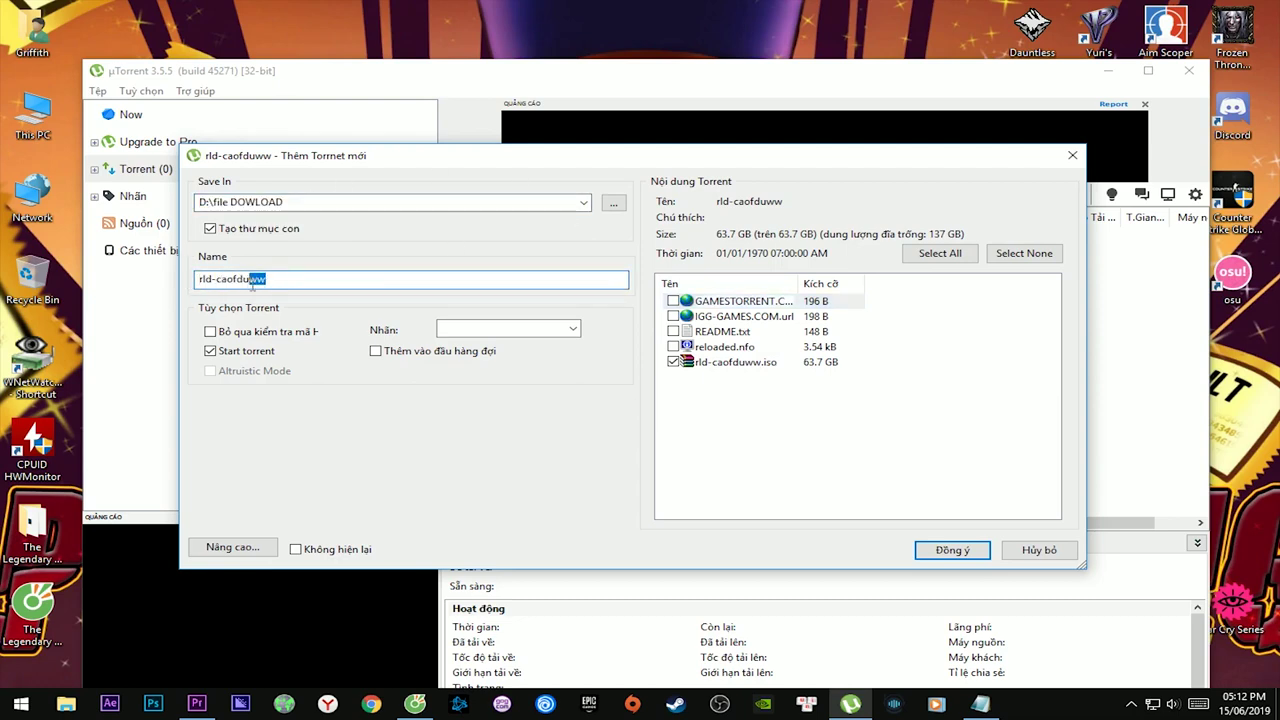
{"action": "left_click", "coordinate": [952, 550]}
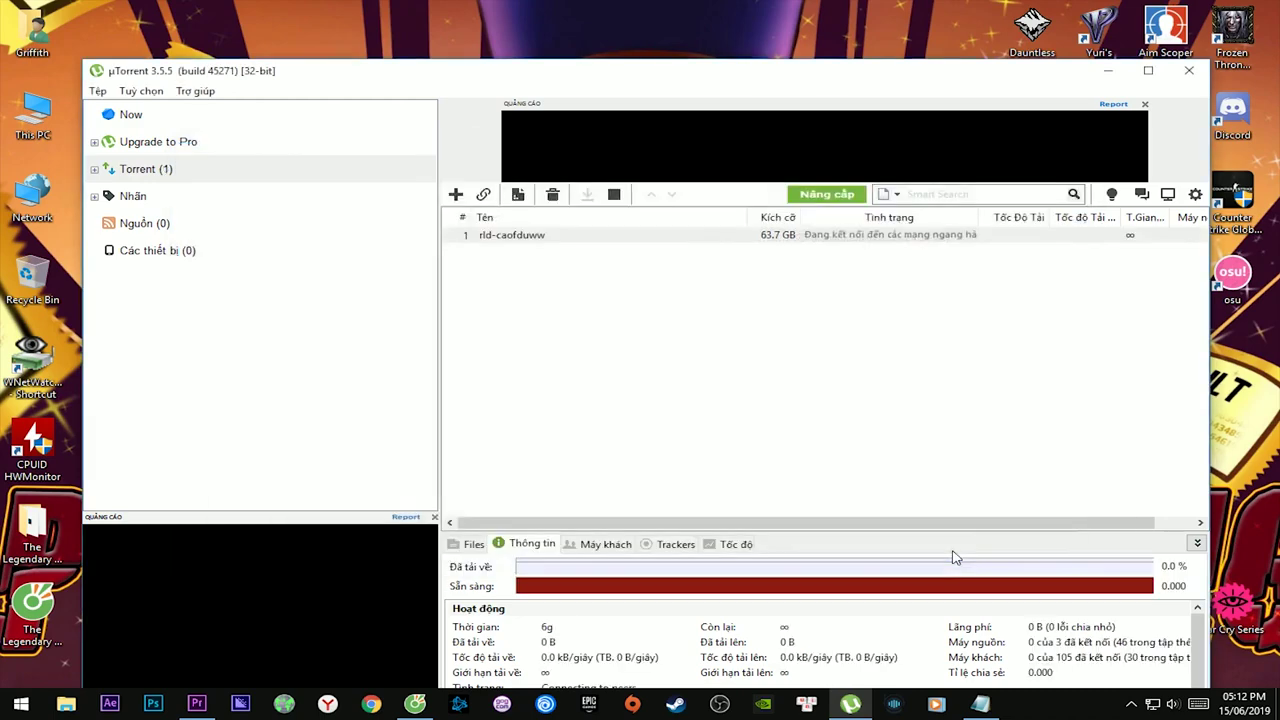
- Remove the rld-caofduww torrent from the download list and close the µTorrent window
{"action": "left_click_drag", "start_coordinate": [1072, 359], "coordinate": [466, 237]}
{"action": "left_click", "coordinate": [762, 326]}
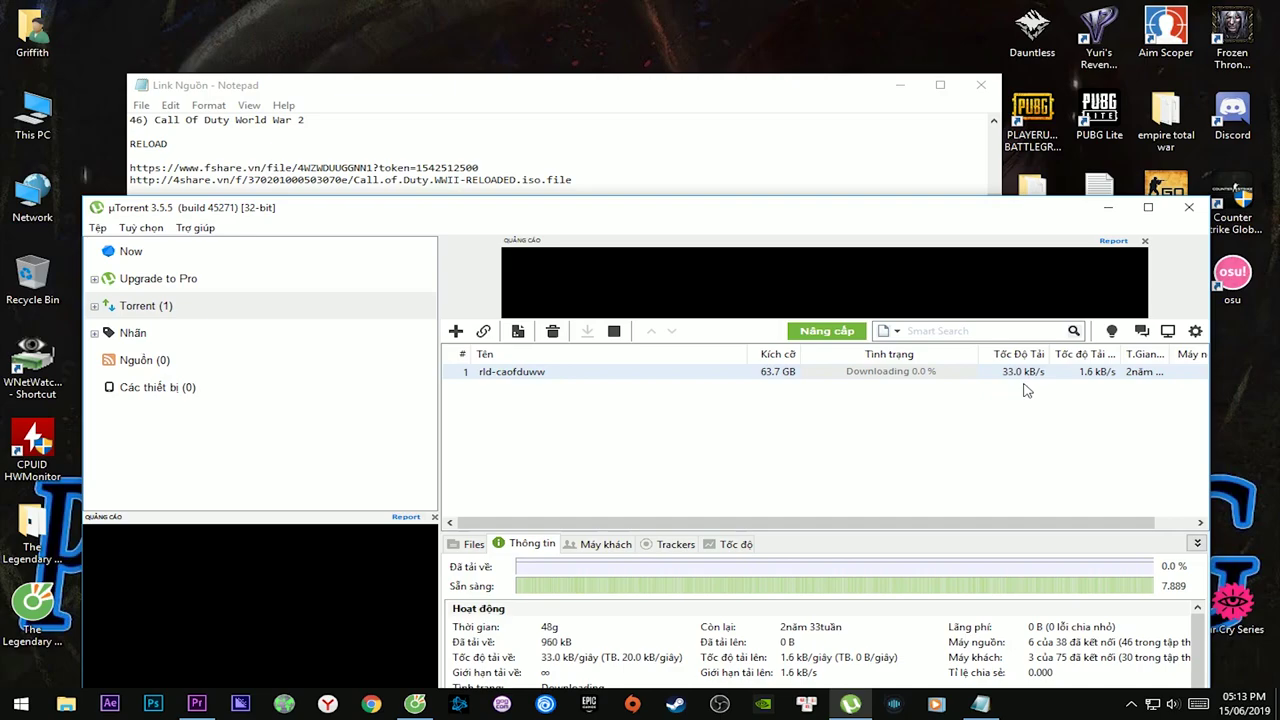
{"action": "left_click_drag", "start_coordinate": [730, 208], "coordinate": [656, 193]}
{"action": "key", "text": "Delete"}
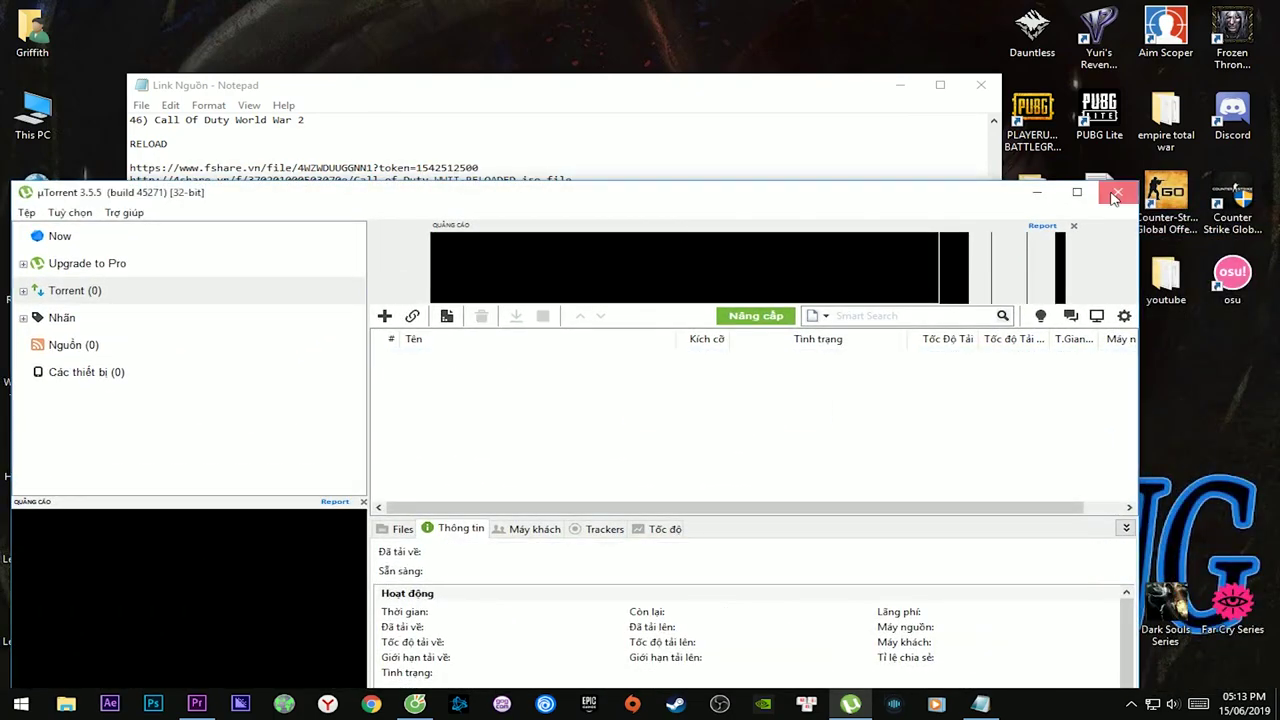
{"action": "left_click", "coordinate": [1116, 193]}
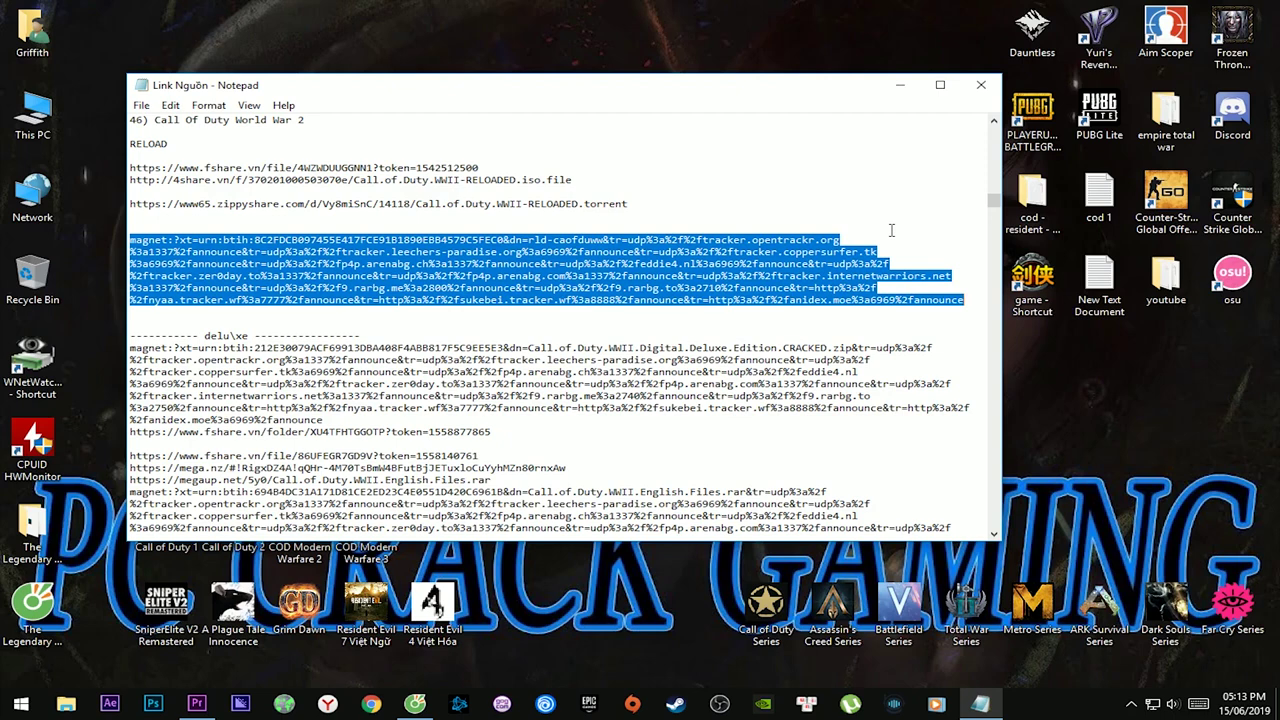
- Copy the zippyshare Call.of.Duty.WWII-RELOADED.torrent link from the Link Nguồn notes
{"action": "left_click", "coordinate": [683, 203]}
{"action": "left_click_drag", "start_coordinate": [632, 203], "coordinate": [131, 205]}
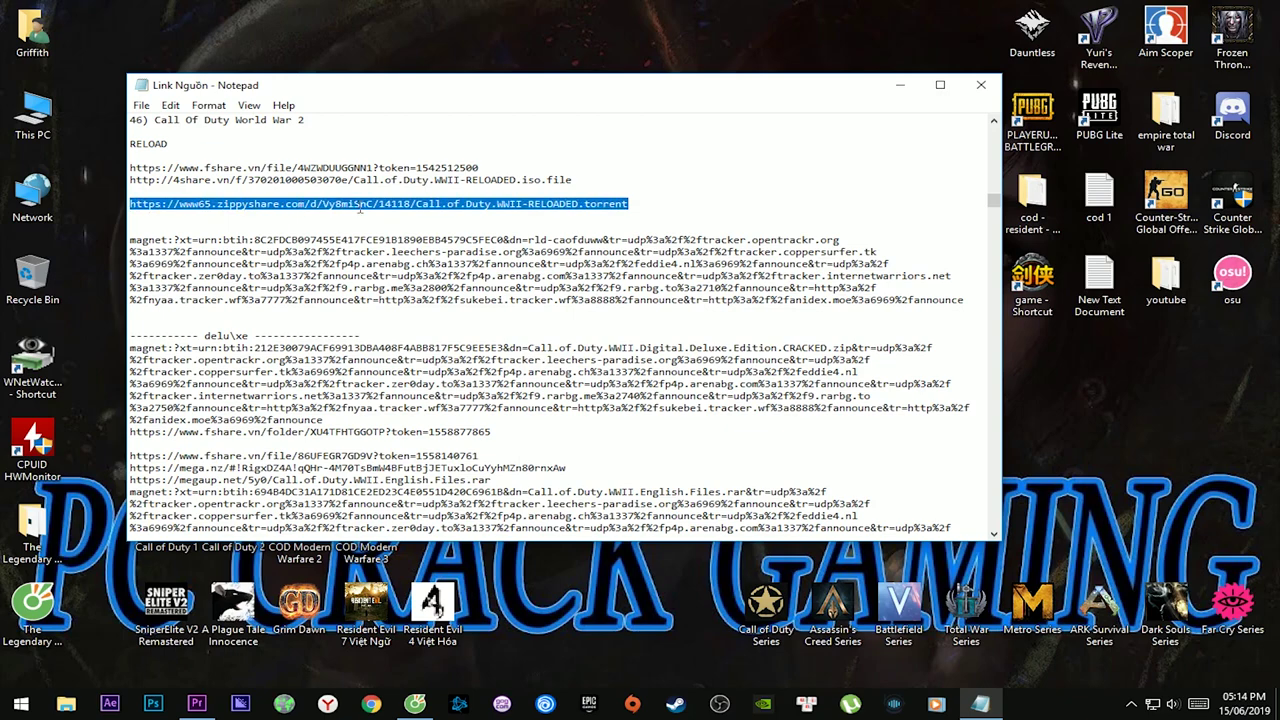
{"action": "right_click", "coordinate": [340, 201]}
{"action": "left_click", "coordinate": [383, 253]}
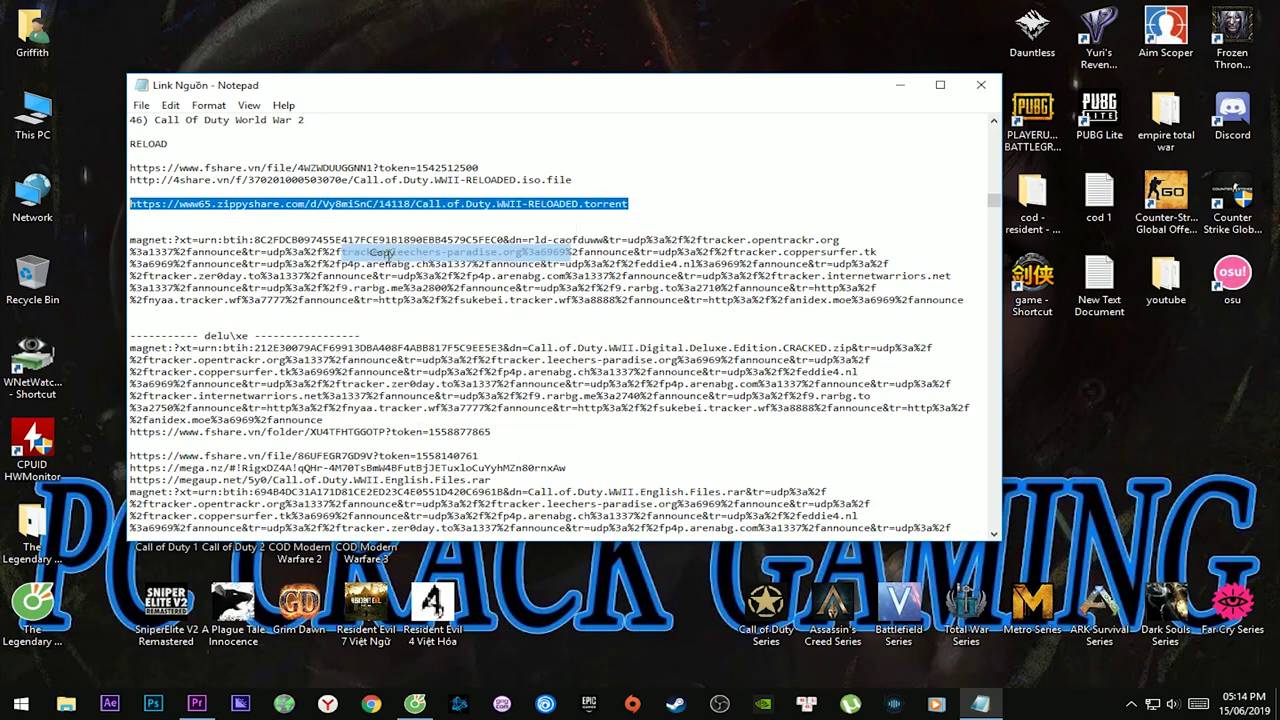
- Switch to Chrome, download the .torrent file from the copied zippyshare link, and highlight the .torrent ending of its address
{"action": "mouse_move", "coordinate": [416, 708]}
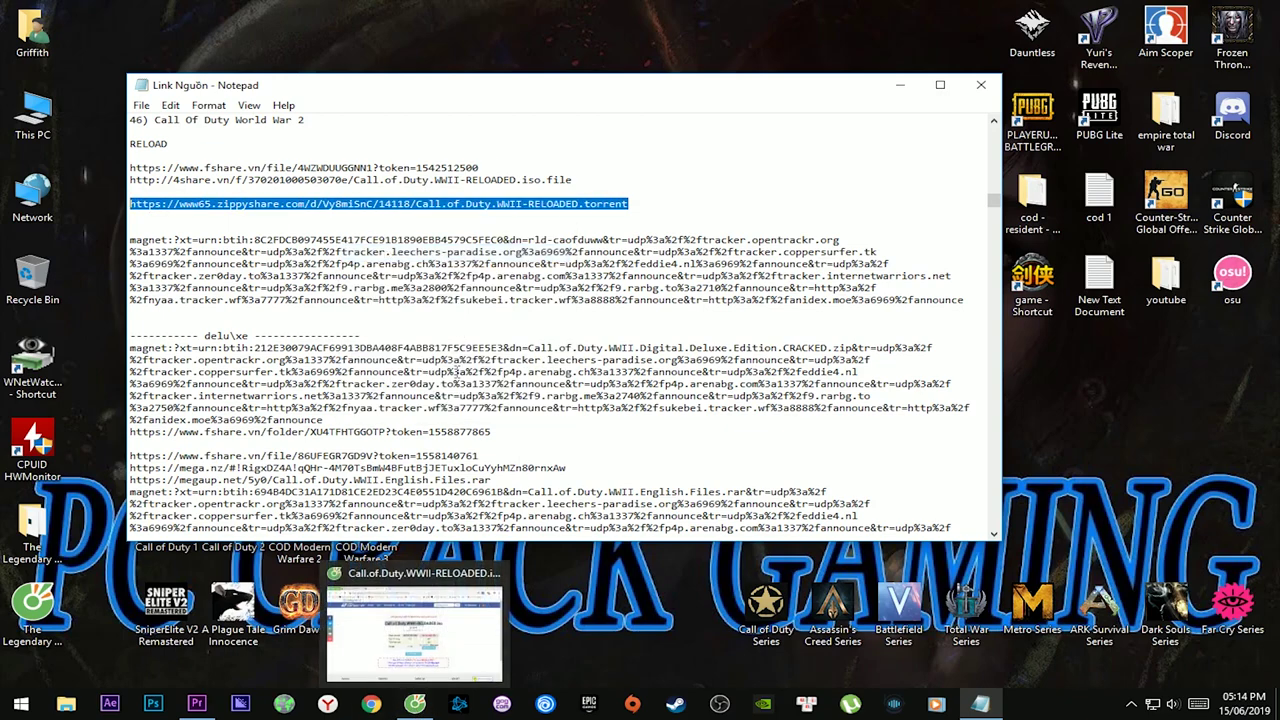
{"action": "left_click", "coordinate": [414, 706]}
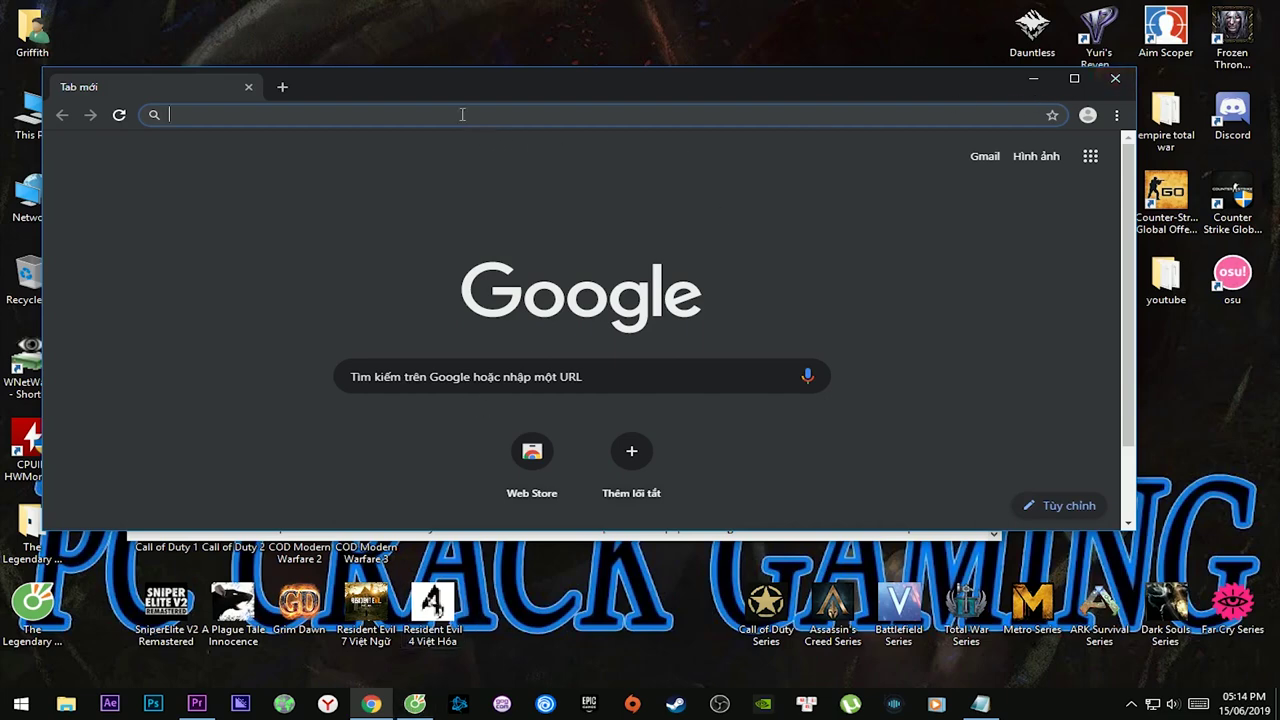
{"action": "key", "text": "ctrl+v"}
{"action": "left_click_drag", "start_coordinate": [676, 116], "coordinate": [182, 124]}
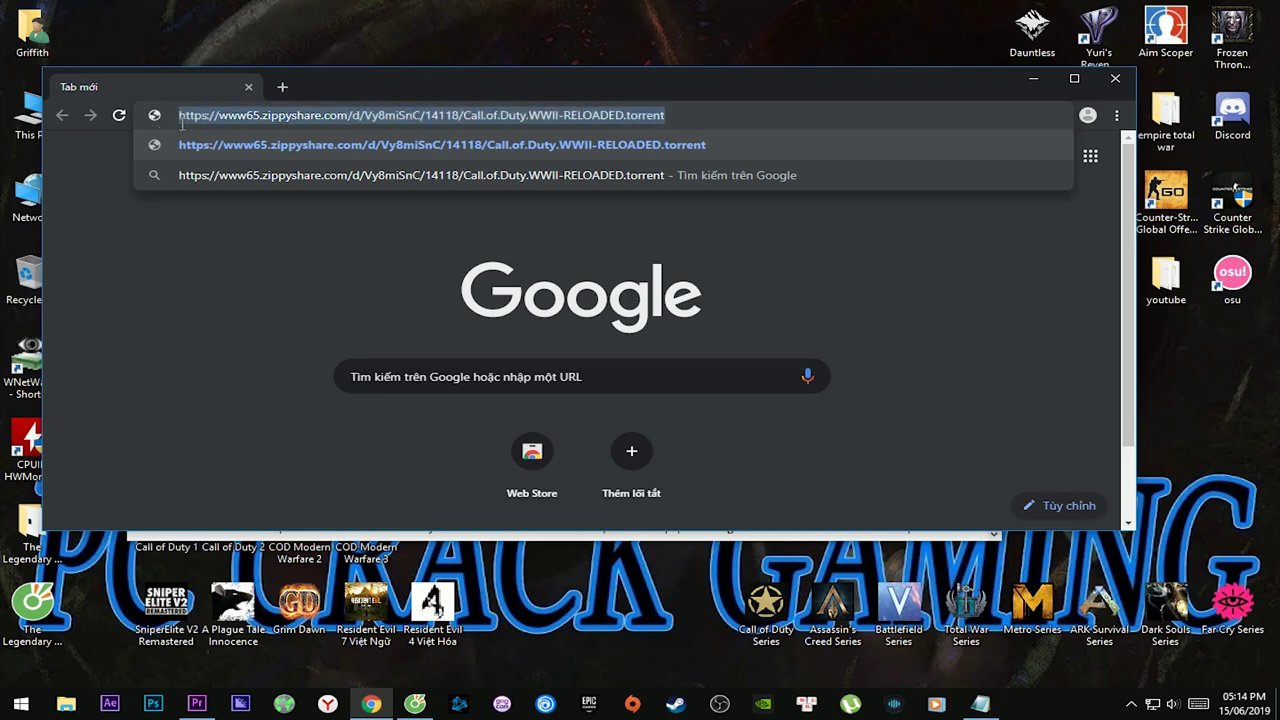
{"action": "key", "text": "Return"}
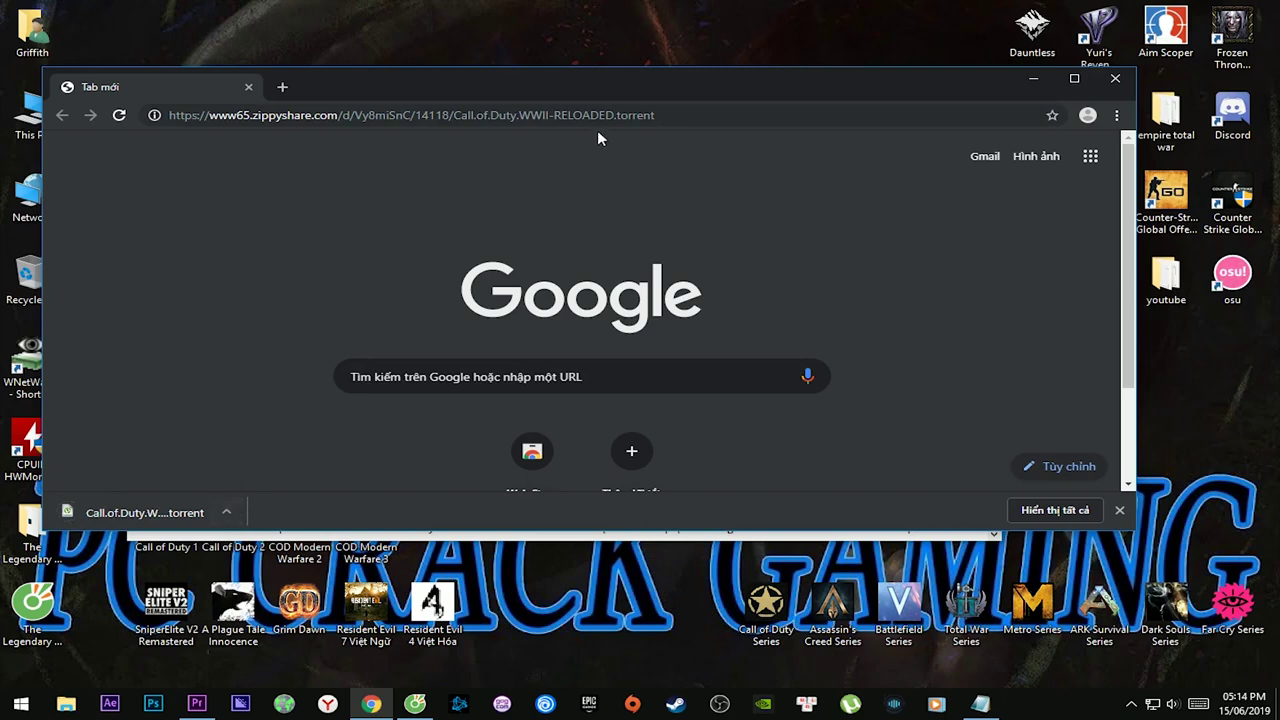
{"action": "left_click_drag", "start_coordinate": [684, 114], "coordinate": [613, 117]}
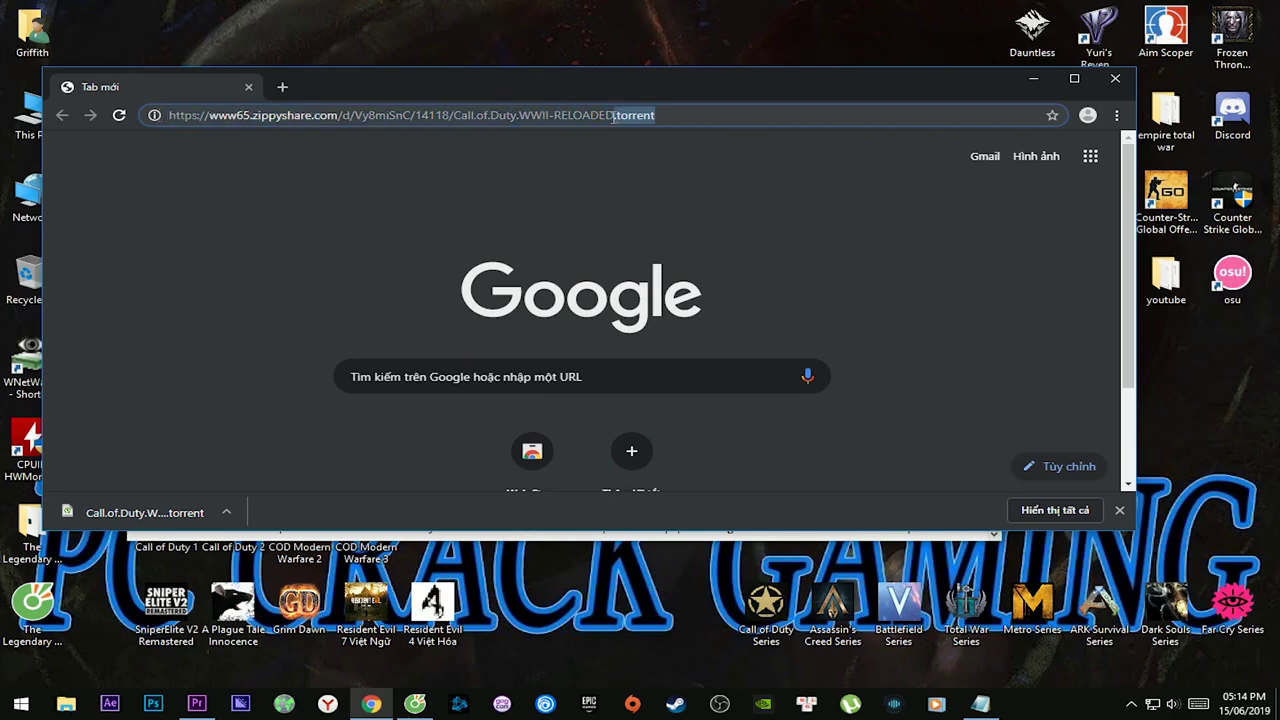
- Show the downloaded .torrent file in the D:\file DOWLOAD folder, close that folder, and place the file on the desktop
{"action": "left_click", "coordinate": [233, 513]}
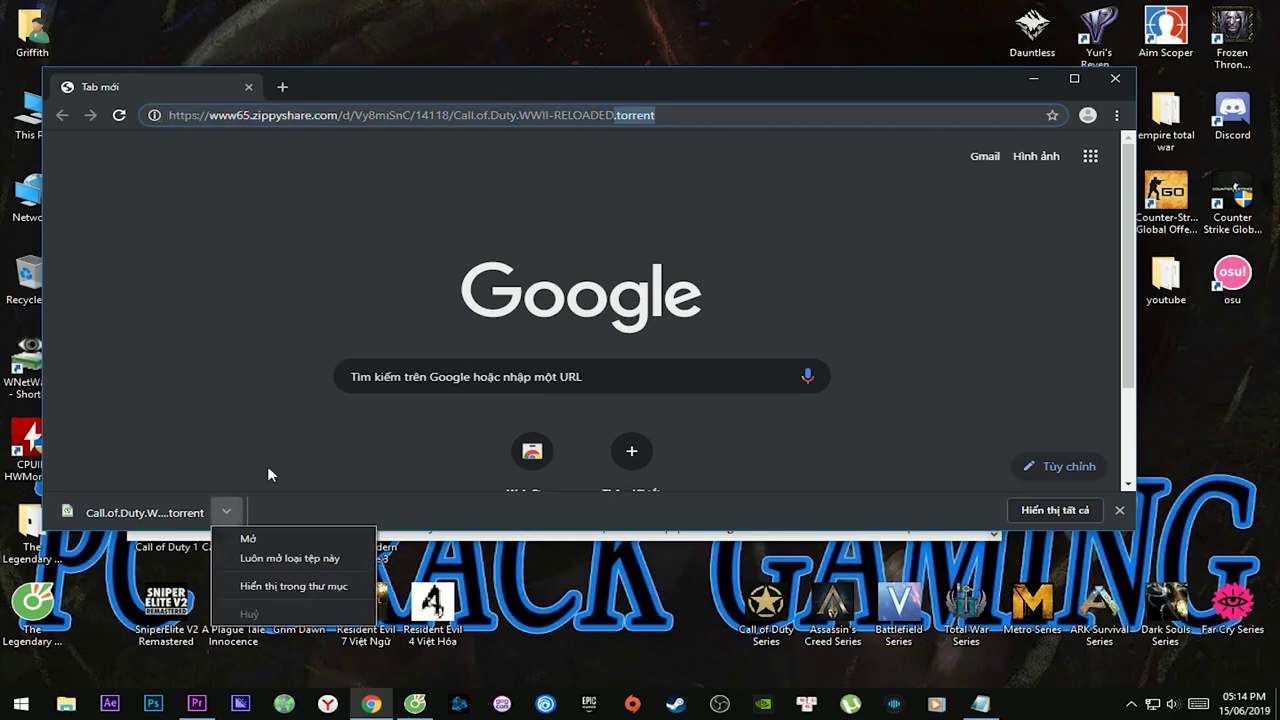
{"action": "left_click", "coordinate": [280, 586]}
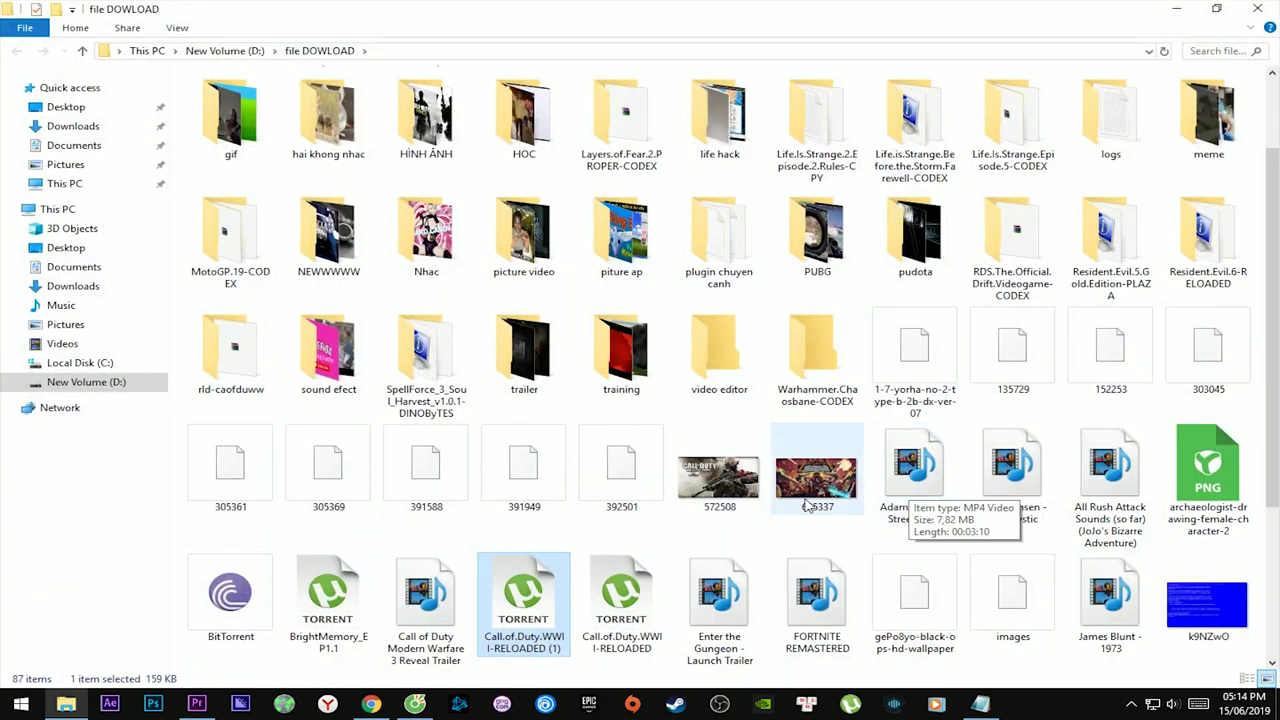
{"action": "scroll", "coordinate": [530, 385], "scroll_direction": "down", "scroll_amount": 2}
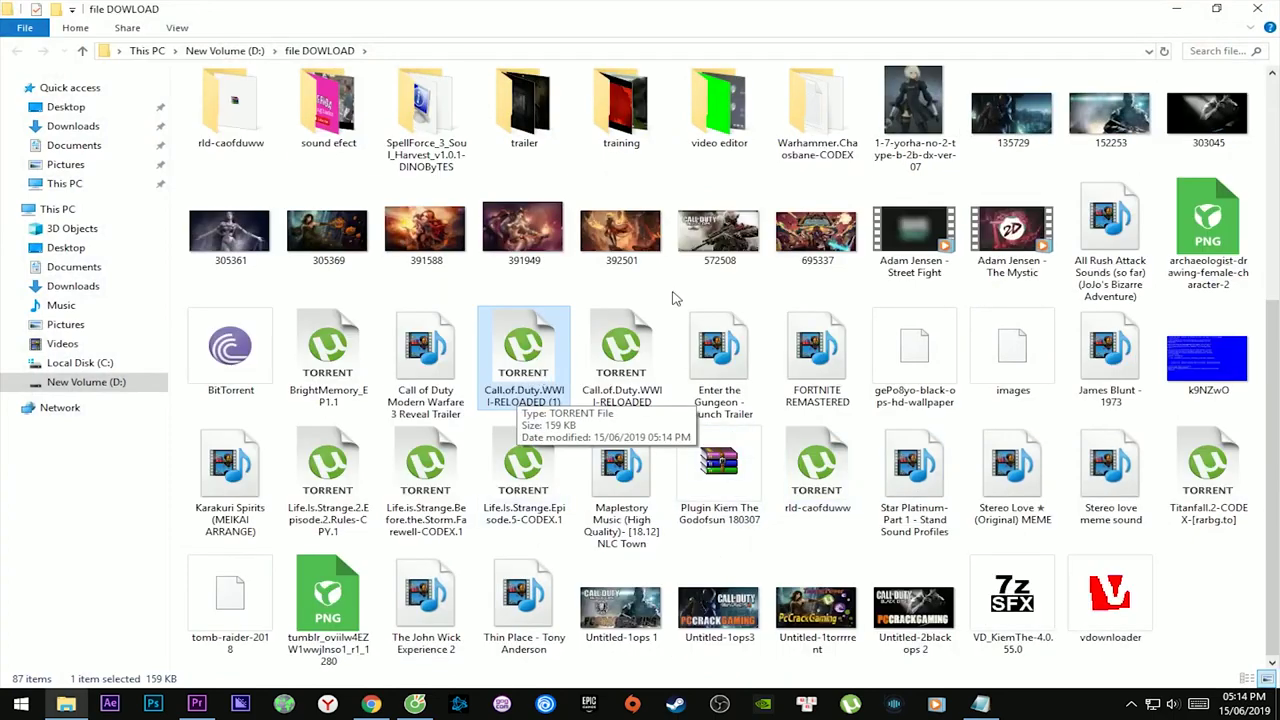
{"action": "key", "text": "alt+F4"}
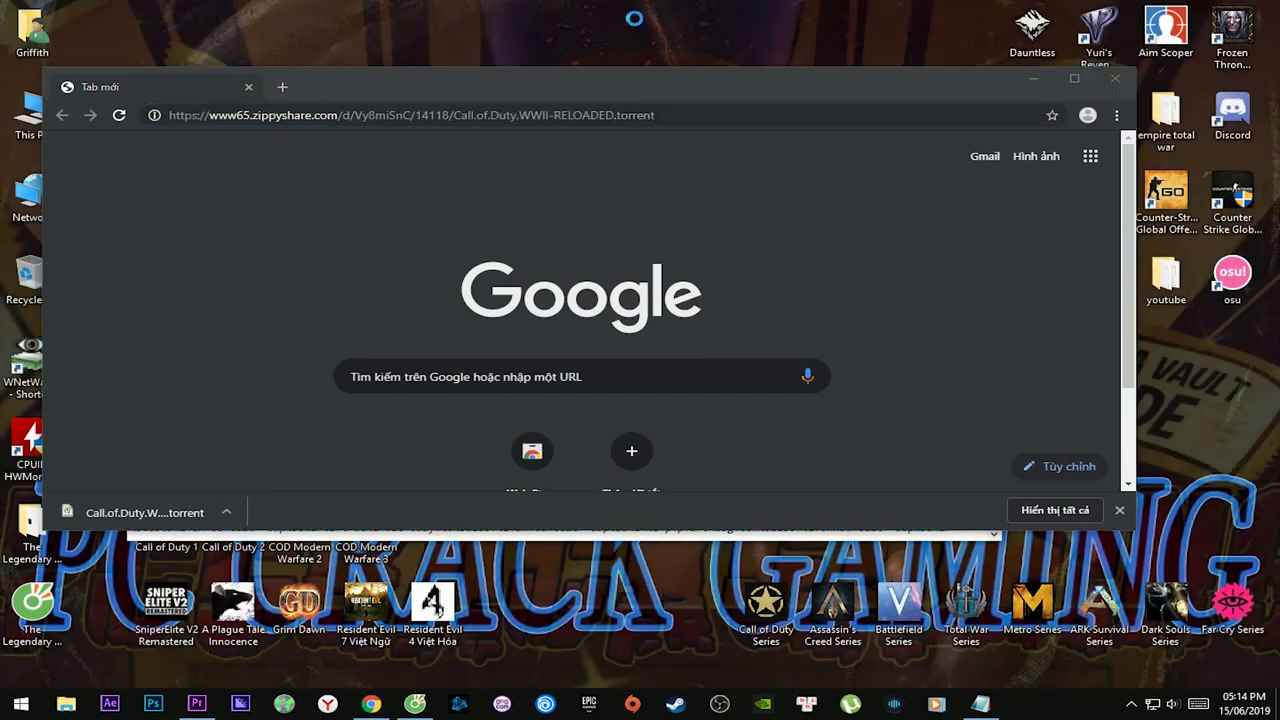
{"action": "left_click_drag", "start_coordinate": [495, 80], "coordinate": [581, 125]}
{"action": "left_click_drag", "start_coordinate": [140, 38], "coordinate": [450, 78]}
{"action": "key", "text": "alt+Tab"}
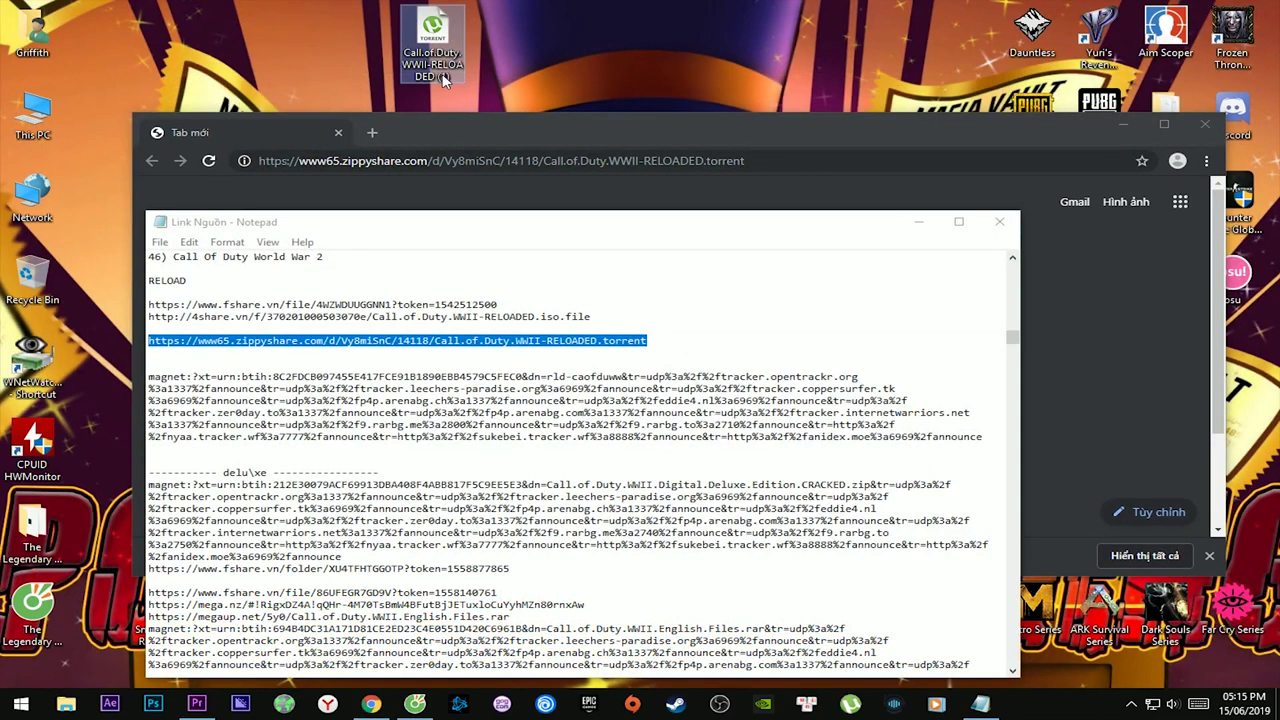
- Rename the torrent file on the desktop to Call.of.Duty.WWII-RELOADED, dropping the (1) suffix
{"action": "left_click", "coordinate": [441, 75]}
{"action": "type", "text": "(1)"}
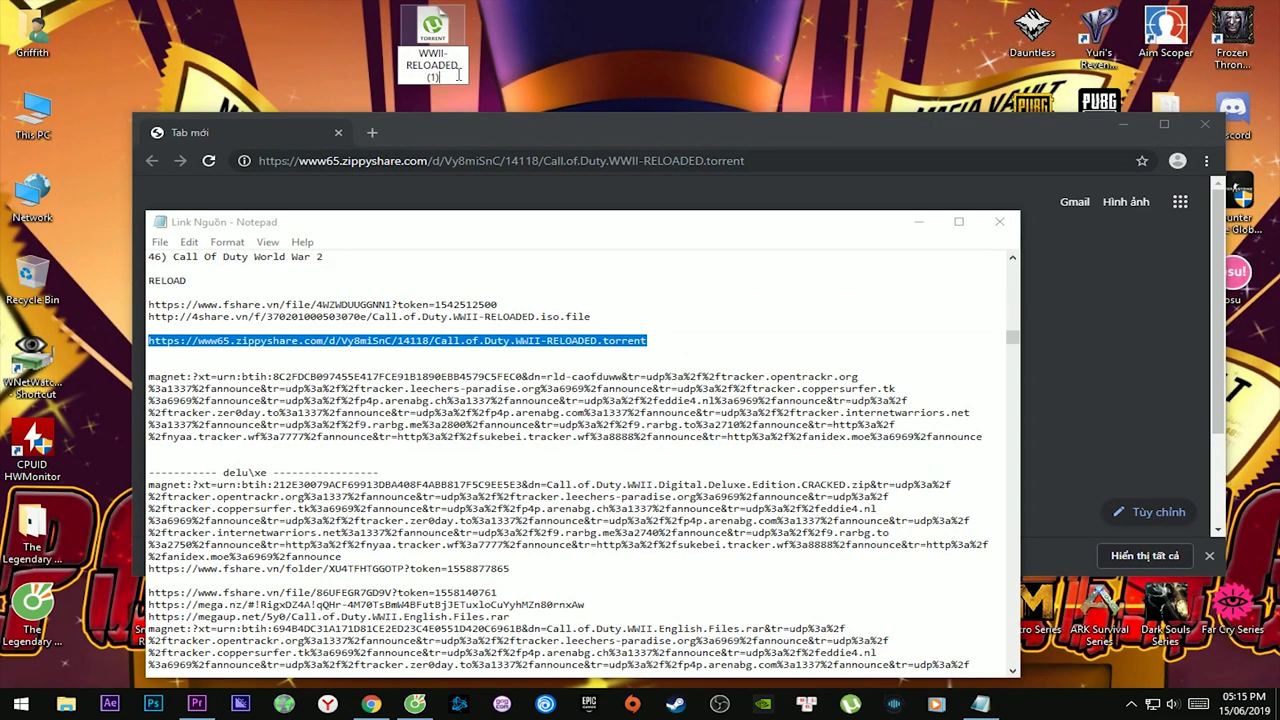
{"action": "key", "text": "BackSpace"}
{"action": "key", "text": "BackSpace"}
{"action": "key", "text": "BackSpace"}
{"action": "key", "text": "BackSpace"}
{"action": "key", "text": "Return"}
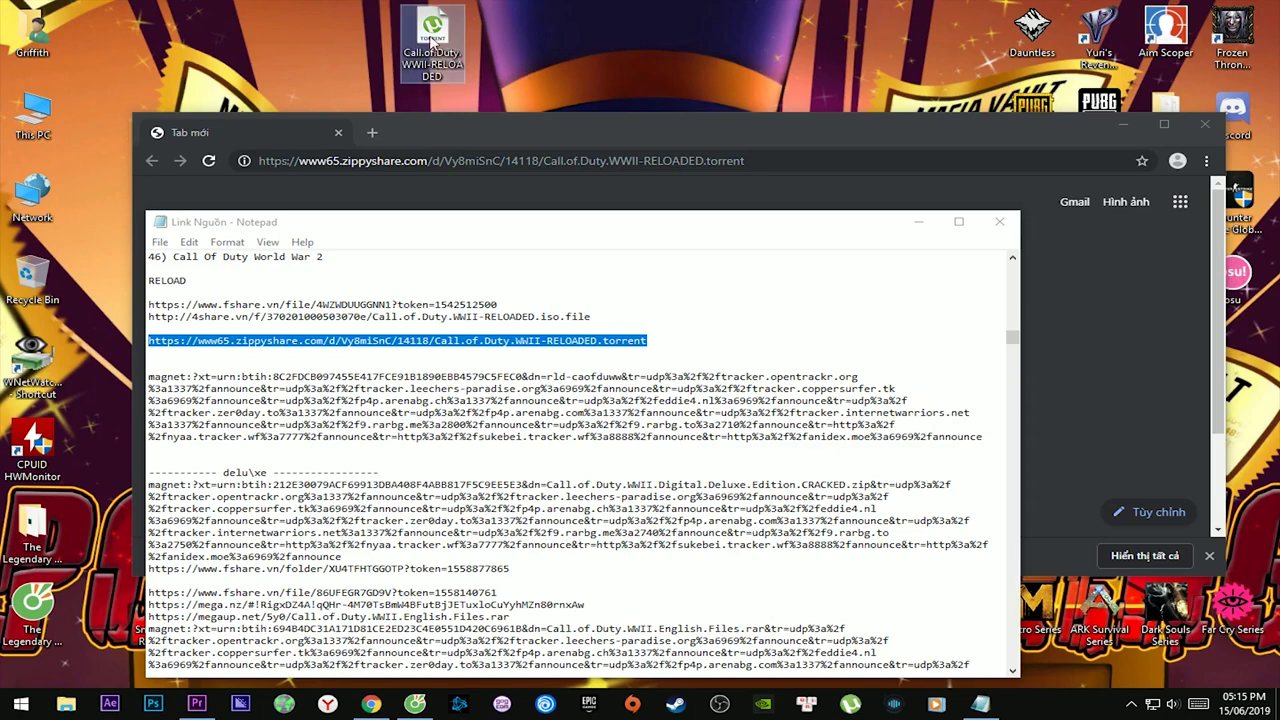
- Minimize the notes and browser windows, and reposition the Call.of.Duty.WWII-RELOADED torrent file in an empty area of the desktop
{"action": "left_click", "coordinate": [918, 221]}
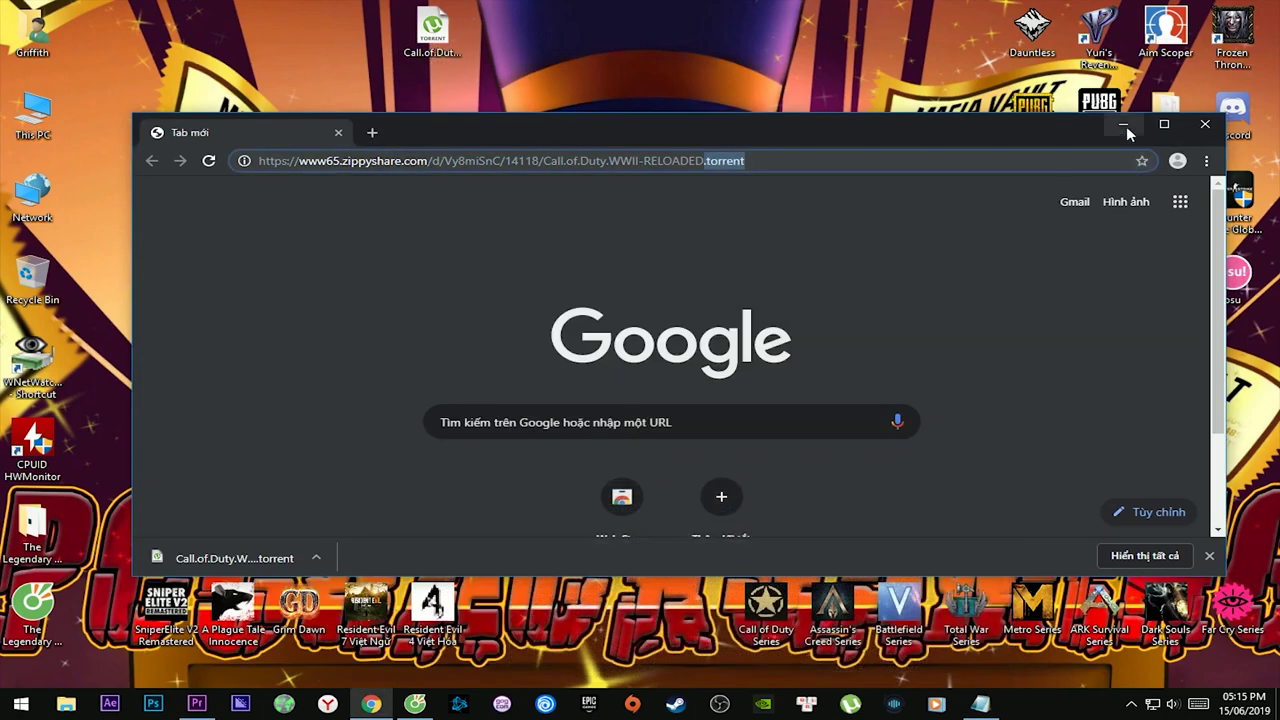
{"action": "left_click", "coordinate": [1123, 124]}
{"action": "right_click", "coordinate": [757, 117]}
{"action": "left_click", "coordinate": [646, 108]}
{"action": "right_click", "coordinate": [646, 108]}
{"action": "left_click", "coordinate": [745, 258]}
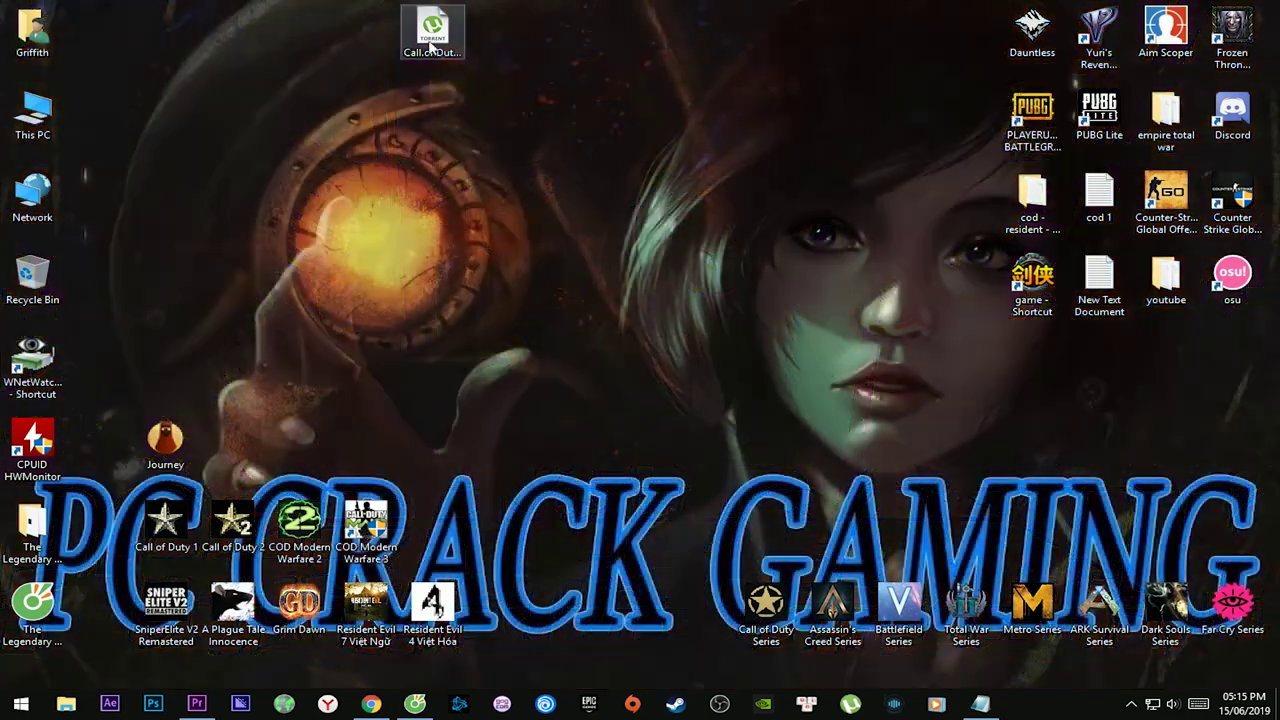
{"action": "left_click_drag", "start_coordinate": [432, 35], "coordinate": [172, 194]}
- Open the Call.of.Duty.WWII-RELOADED torrent file from the desktop in µTorrent and move its add-torrent dialog higher
{"action": "right_click", "coordinate": [172, 194]}
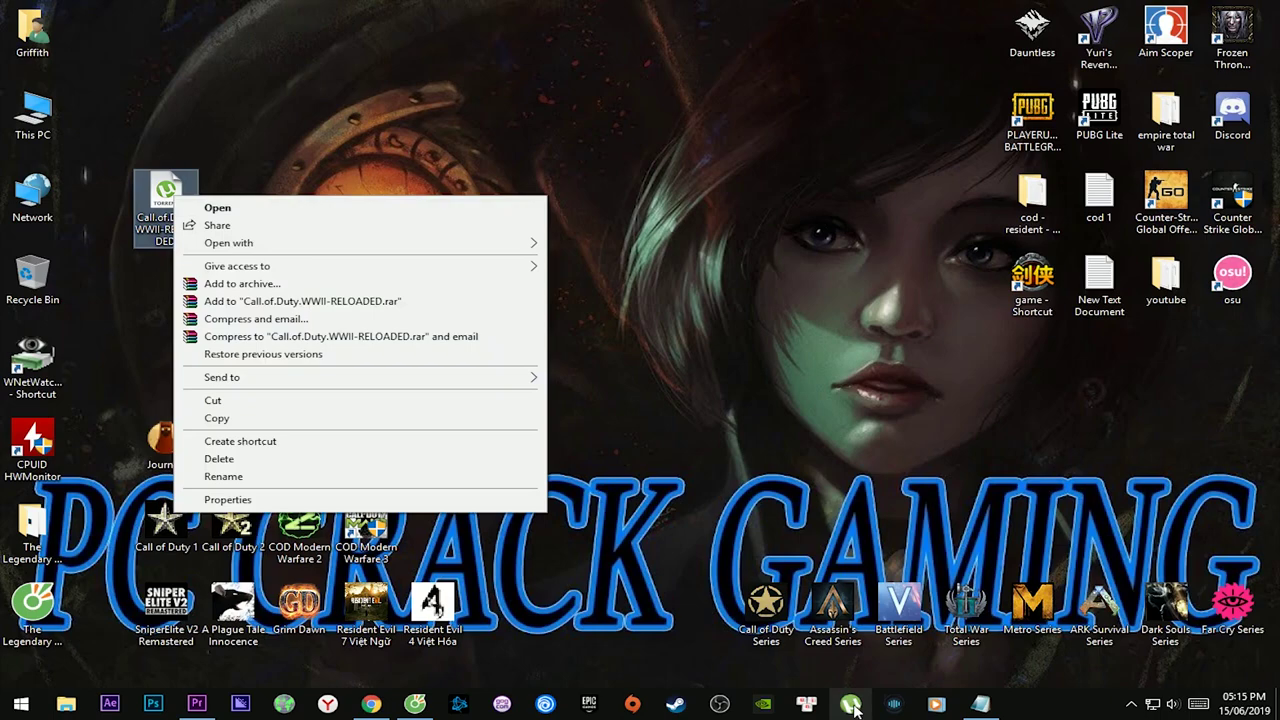
{"action": "left_click", "coordinate": [258, 207]}
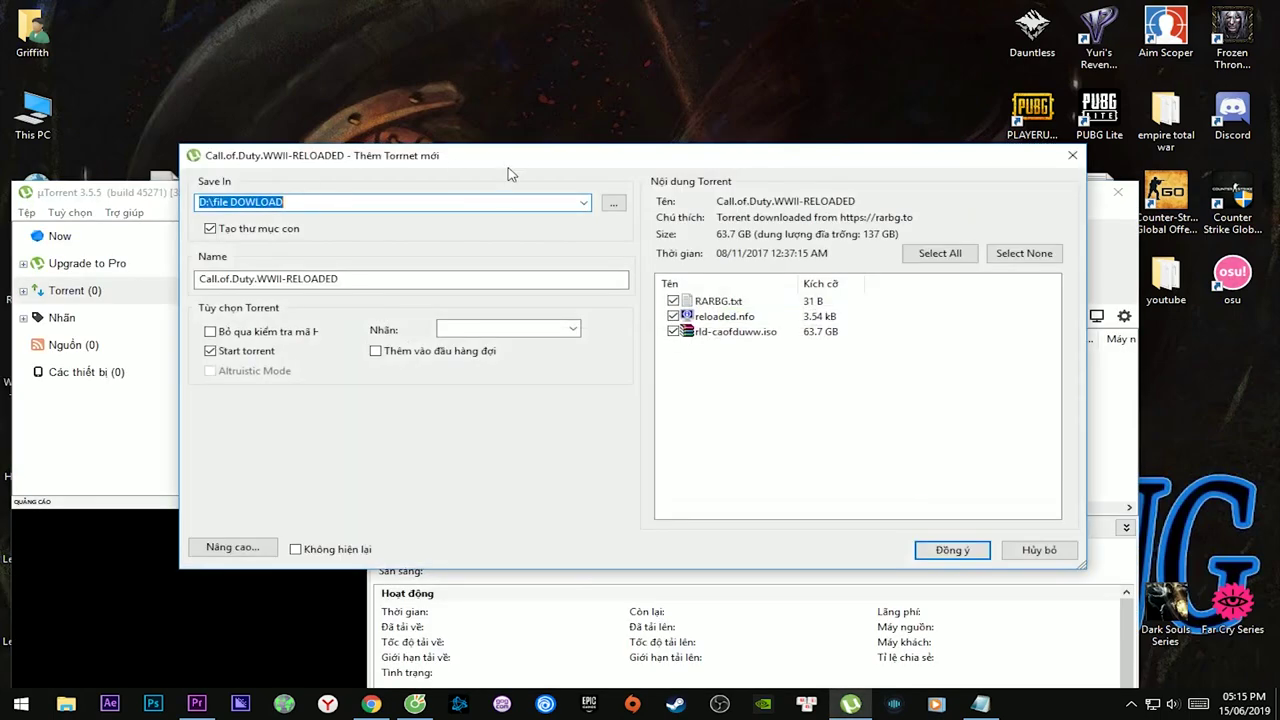
{"action": "left_click_drag", "start_coordinate": [508, 174], "coordinate": [486, 60]}
{"action": "left_click", "coordinate": [885, 455]}
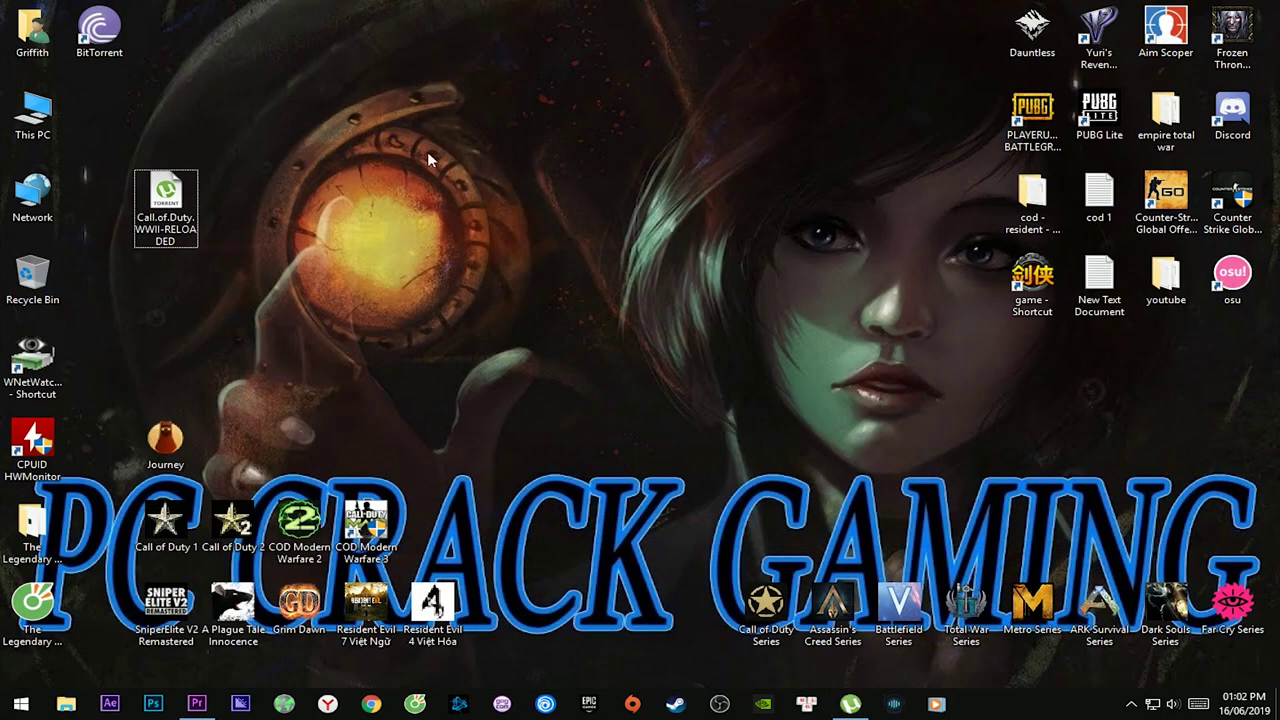
- Point out the Call.of.Duty.WWII-RELOADED torrent file on the desktop and its Open command
{"action": "right_click", "coordinate": [178, 200]}
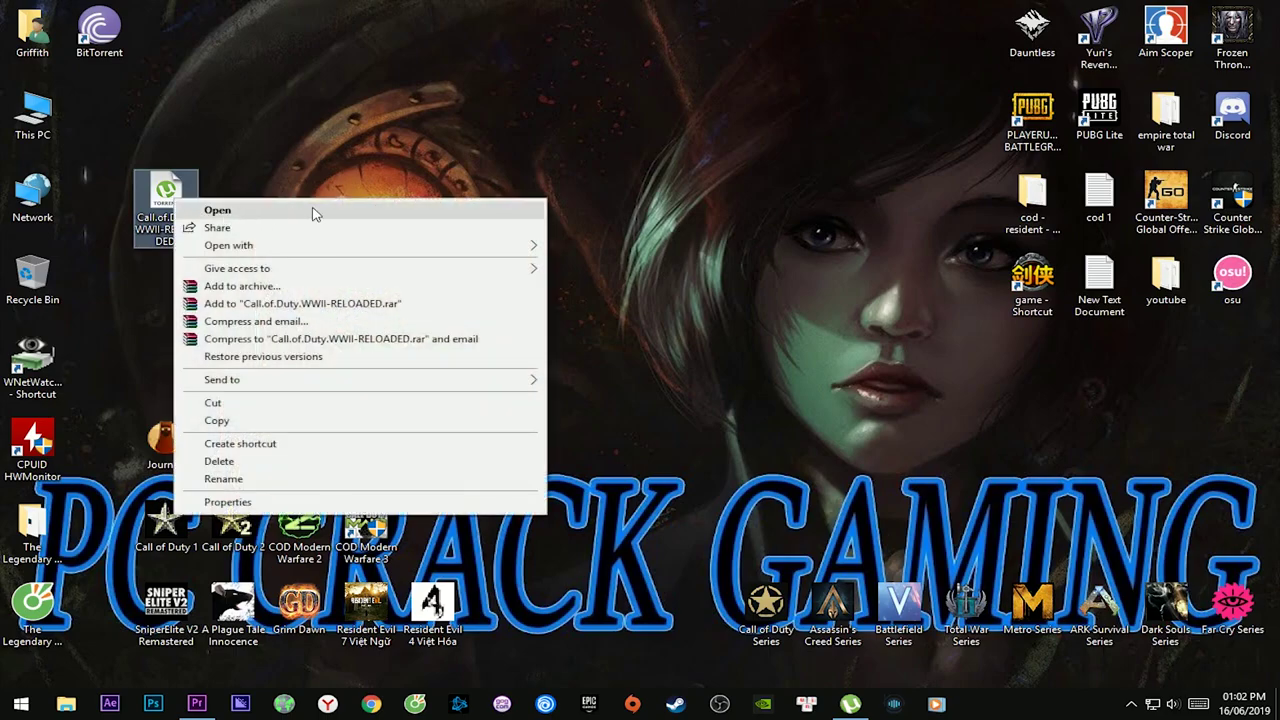
{"action": "left_click", "coordinate": [247, 212]}
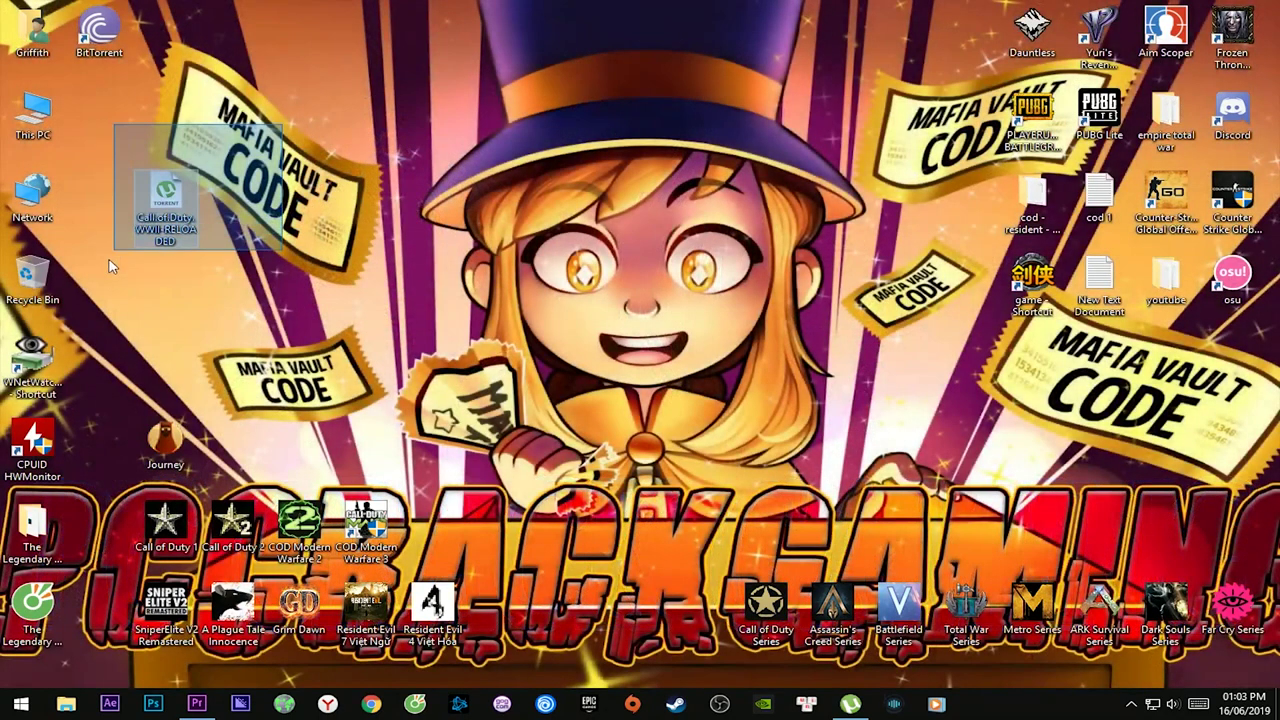
{"action": "right_click", "coordinate": [324, 145]}
{"action": "left_click", "coordinate": [410, 298]}
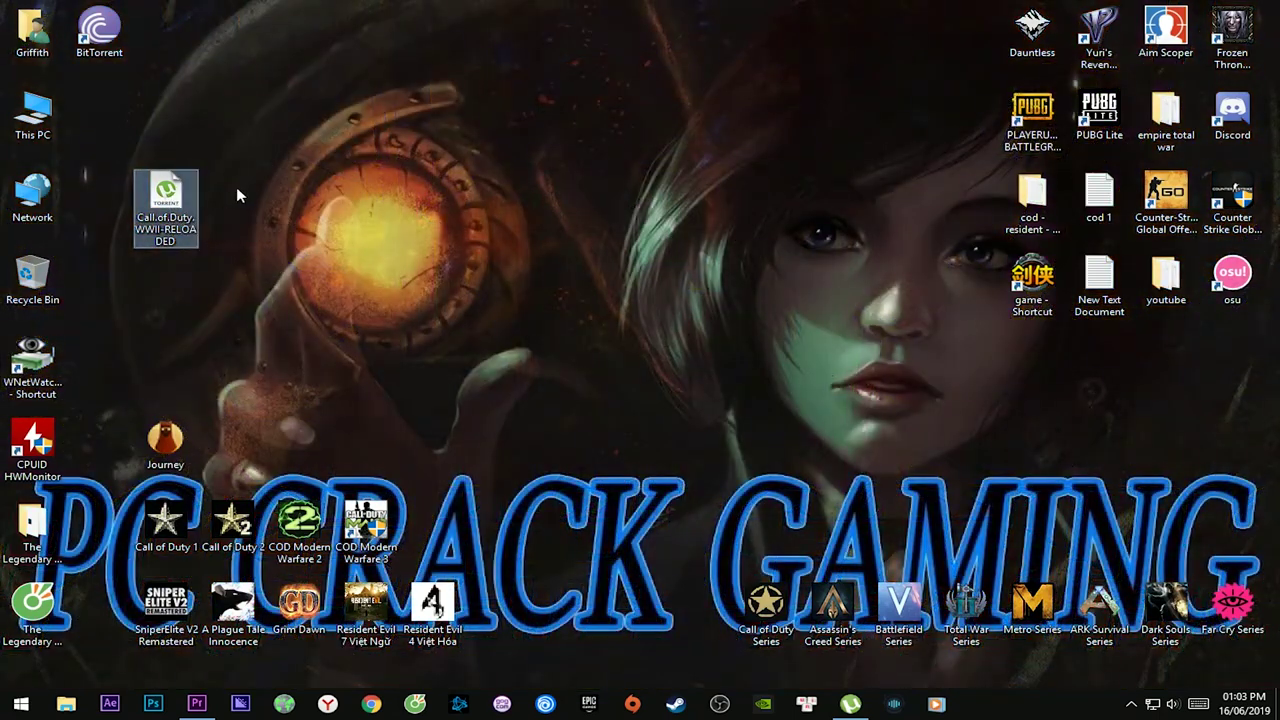
{"action": "left_click_drag", "start_coordinate": [280, 130], "coordinate": [83, 285]}
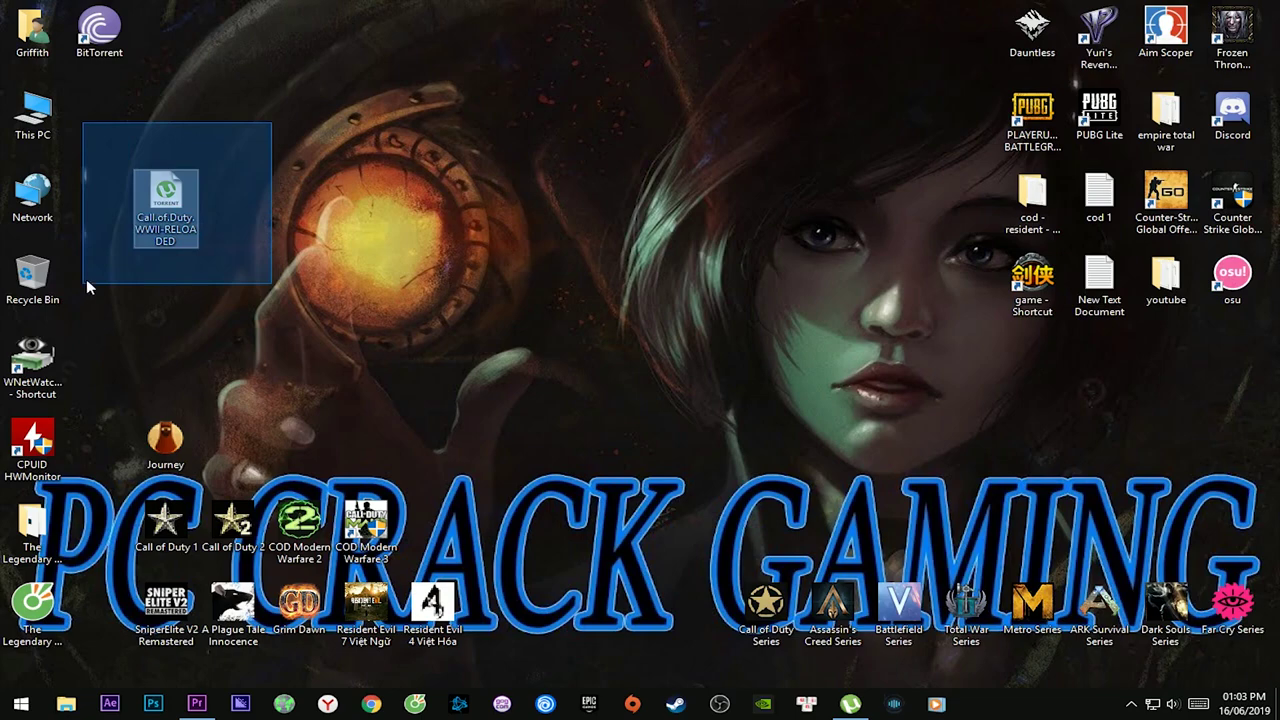
{"action": "left_click_drag", "start_coordinate": [84, 286], "coordinate": [311, 153]}
- Bring up the µTorrent window, and check the commands available for the torrent file on the desktop
{"action": "left_click", "coordinate": [850, 704]}
{"action": "left_click", "coordinate": [636, 235]}
{"action": "left_click_drag", "start_coordinate": [665, 345], "coordinate": [677, 265]}
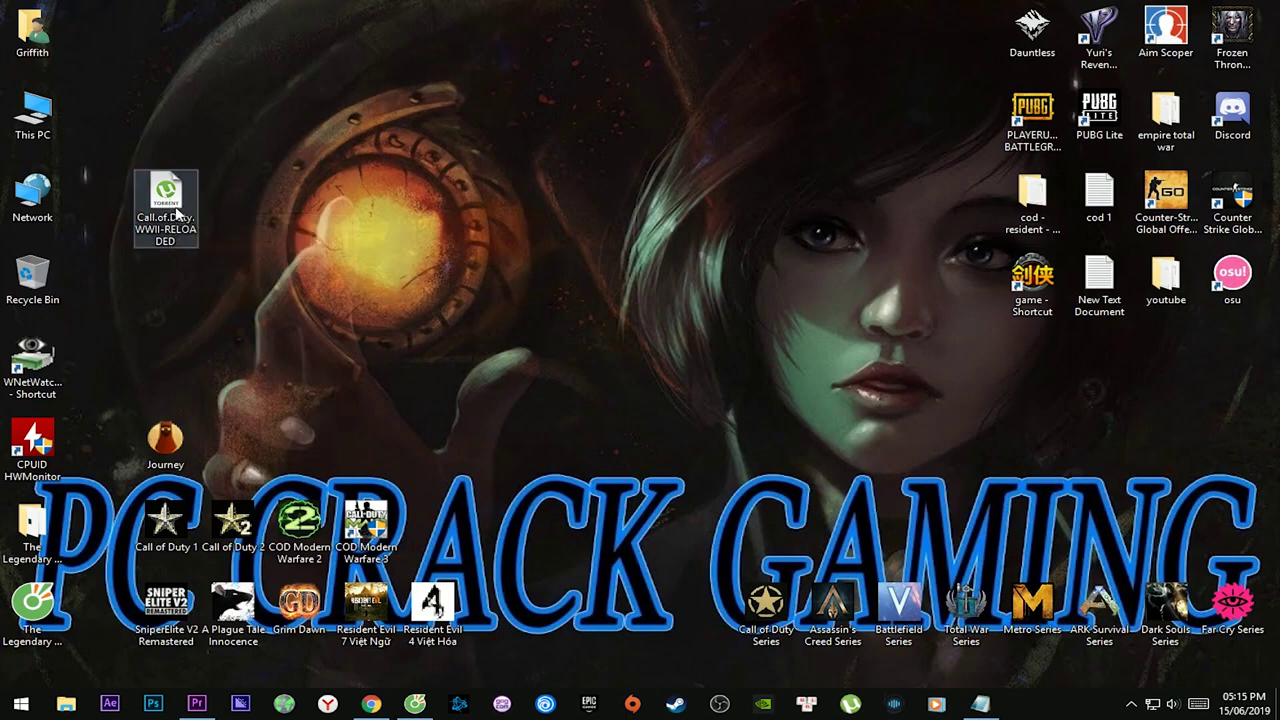
{"action": "right_click", "coordinate": [176, 180]}
{"action": "left_click", "coordinate": [617, 183]}
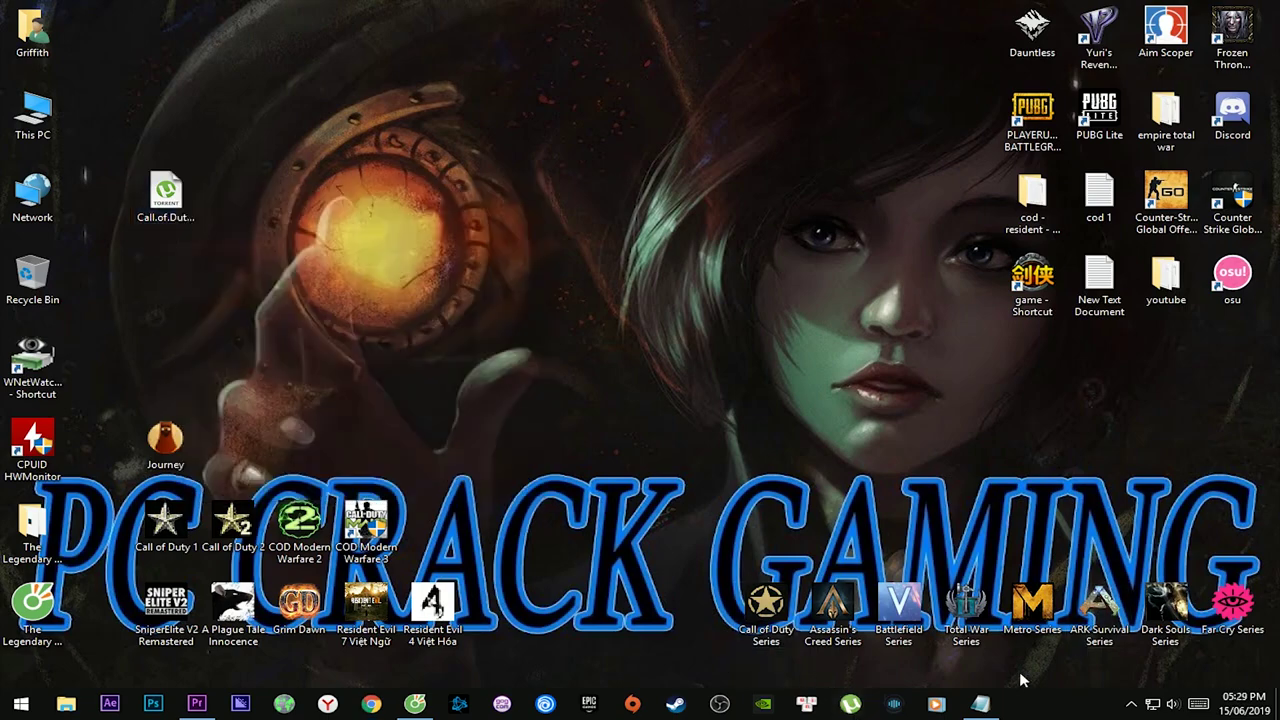
- Highlight the zippyshare and magnet links under Call Of Duty World War 2 RELOAD in the Link Nguồn notes, and copy the magnet link
{"action": "left_click", "coordinate": [980, 704]}
{"action": "left_click", "coordinate": [729, 325]}
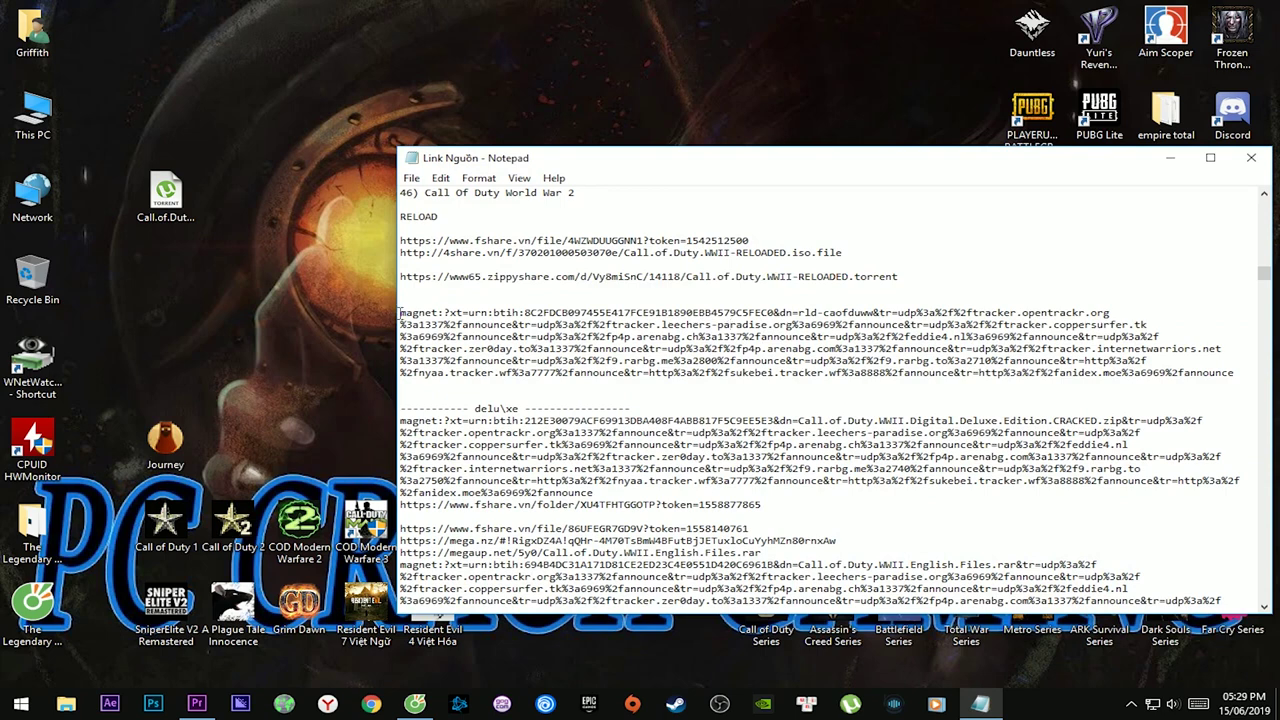
{"action": "left_click_drag", "start_coordinate": [401, 313], "coordinate": [1236, 370]}
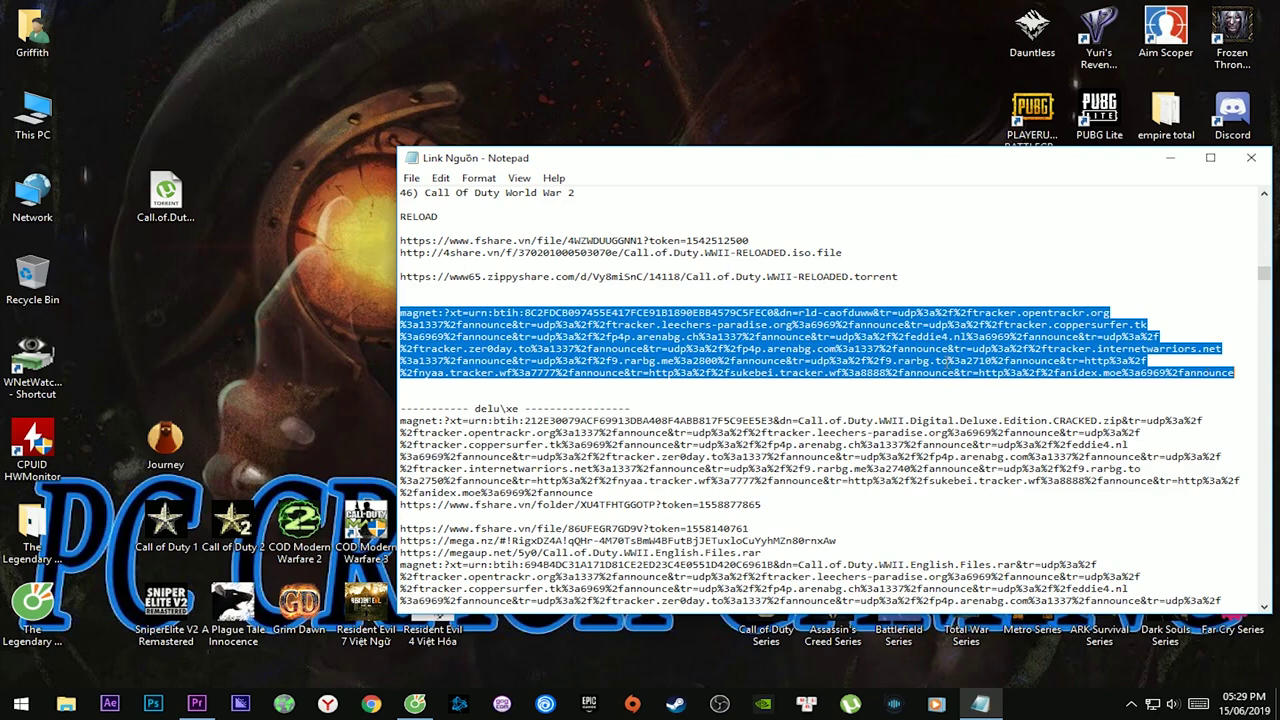
{"action": "left_click_drag", "start_coordinate": [400, 277], "coordinate": [898, 278]}
{"action": "left_click", "coordinate": [548, 298]}
{"action": "left_click_drag", "start_coordinate": [401, 313], "coordinate": [1232, 370]}
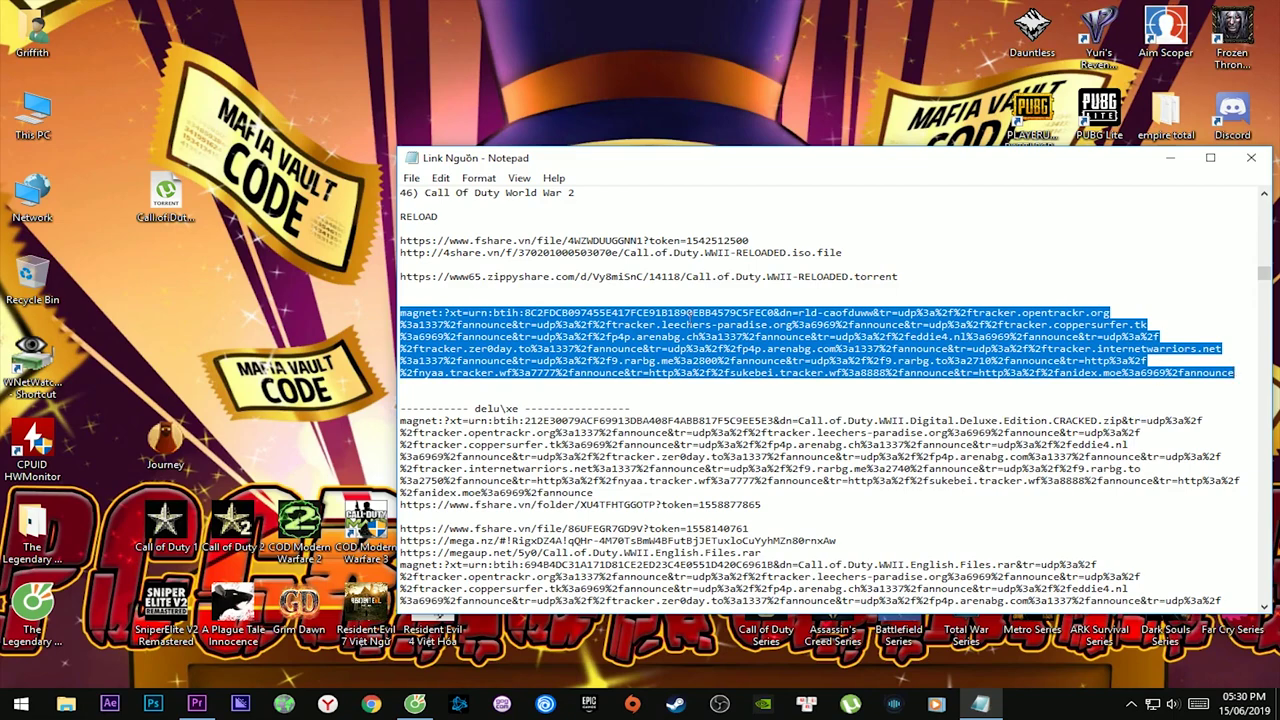
{"action": "right_click", "coordinate": [613, 337]}
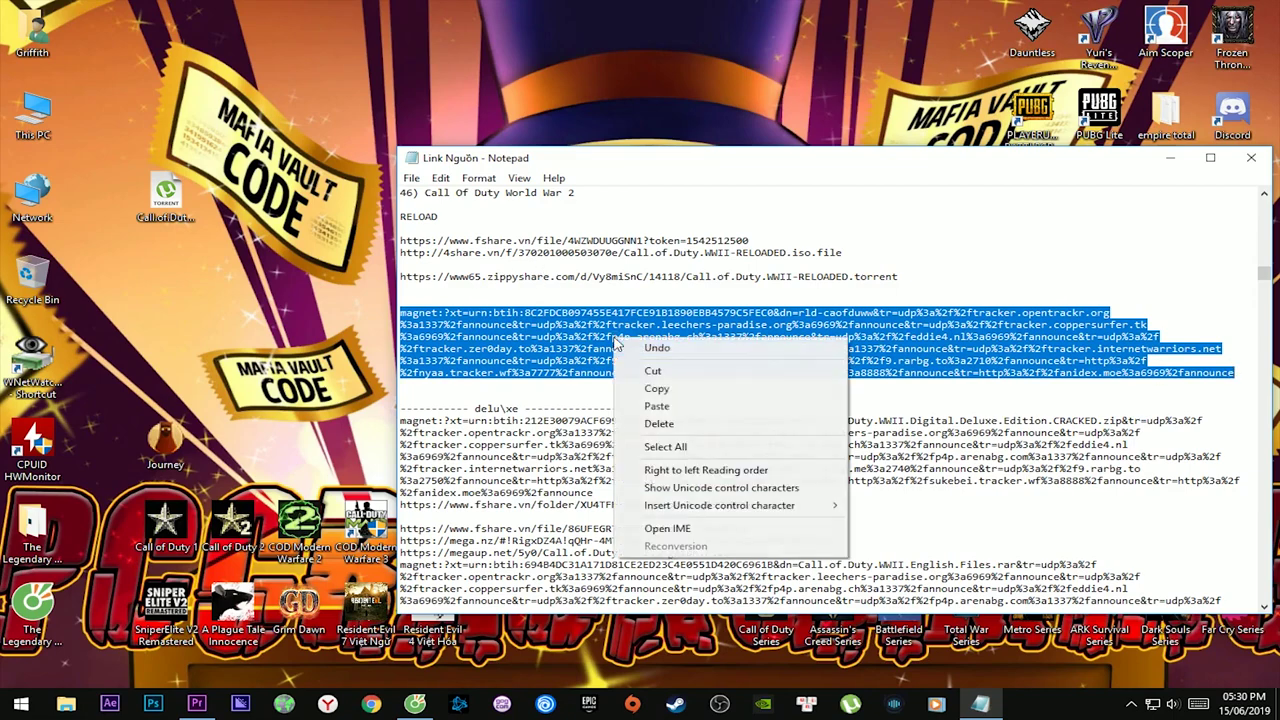
{"action": "left_click", "coordinate": [664, 391]}
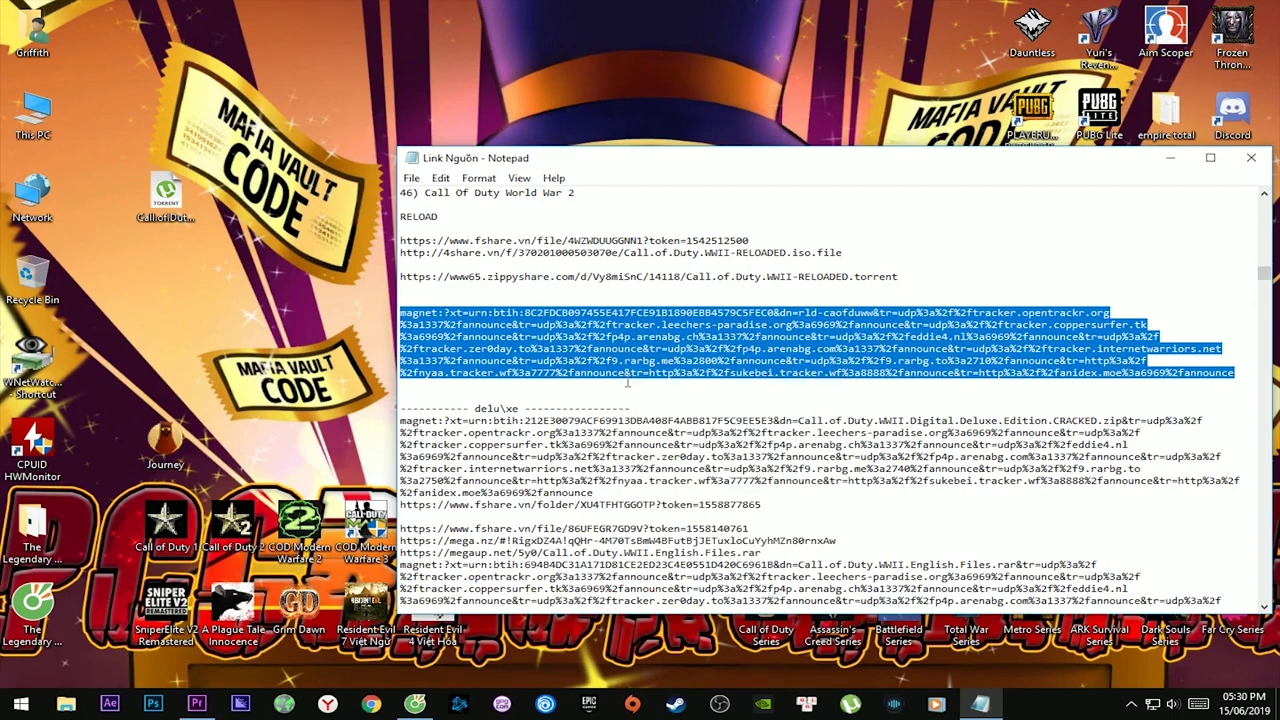
- Load the copied magnet link in a new Cốc Cốc tab to start the rld-caofduww download, and cancel that download
{"action": "left_click", "coordinate": [416, 704]}
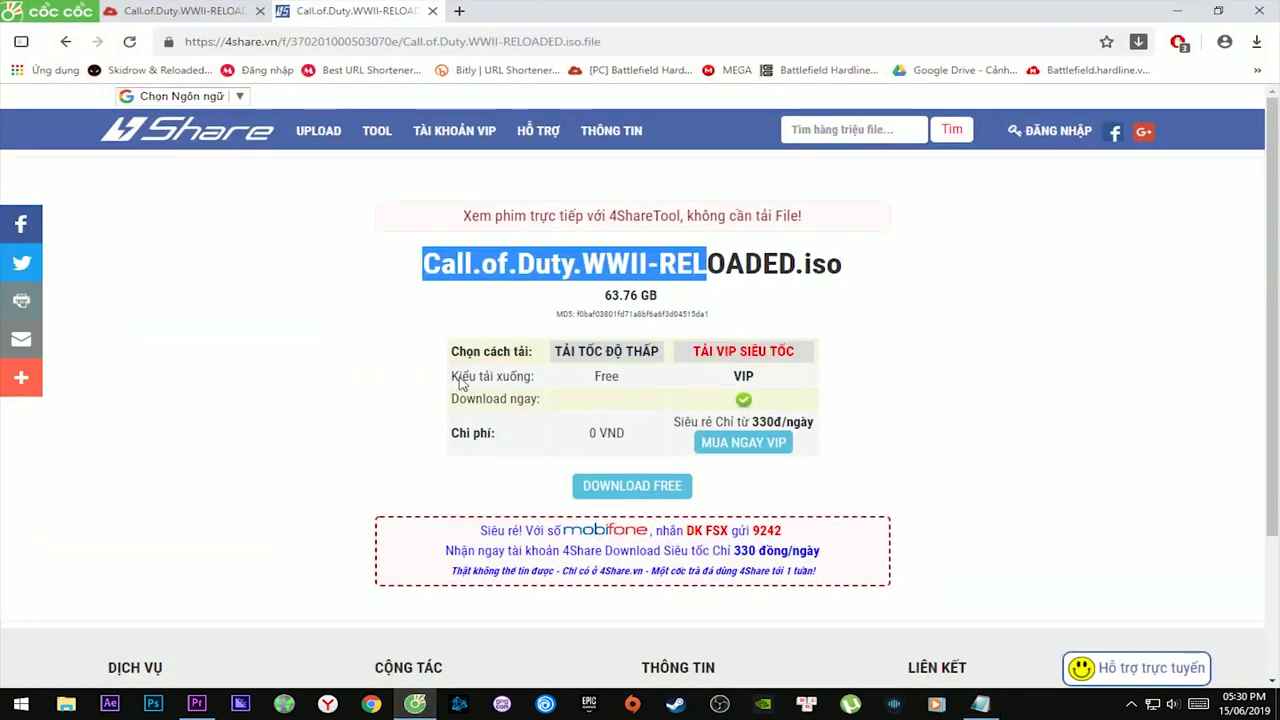
{"action": "left_click", "coordinate": [459, 11]}
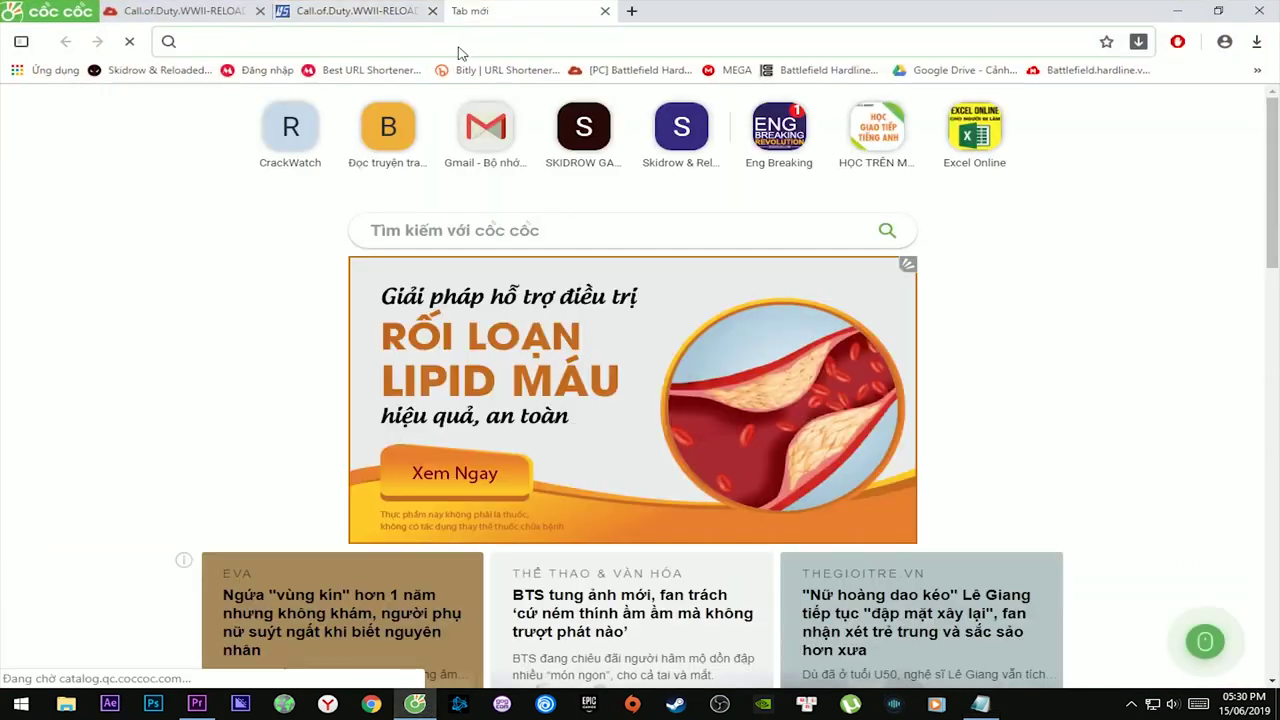
{"action": "right_click", "coordinate": [459, 47]}
{"action": "left_click", "coordinate": [503, 150]}
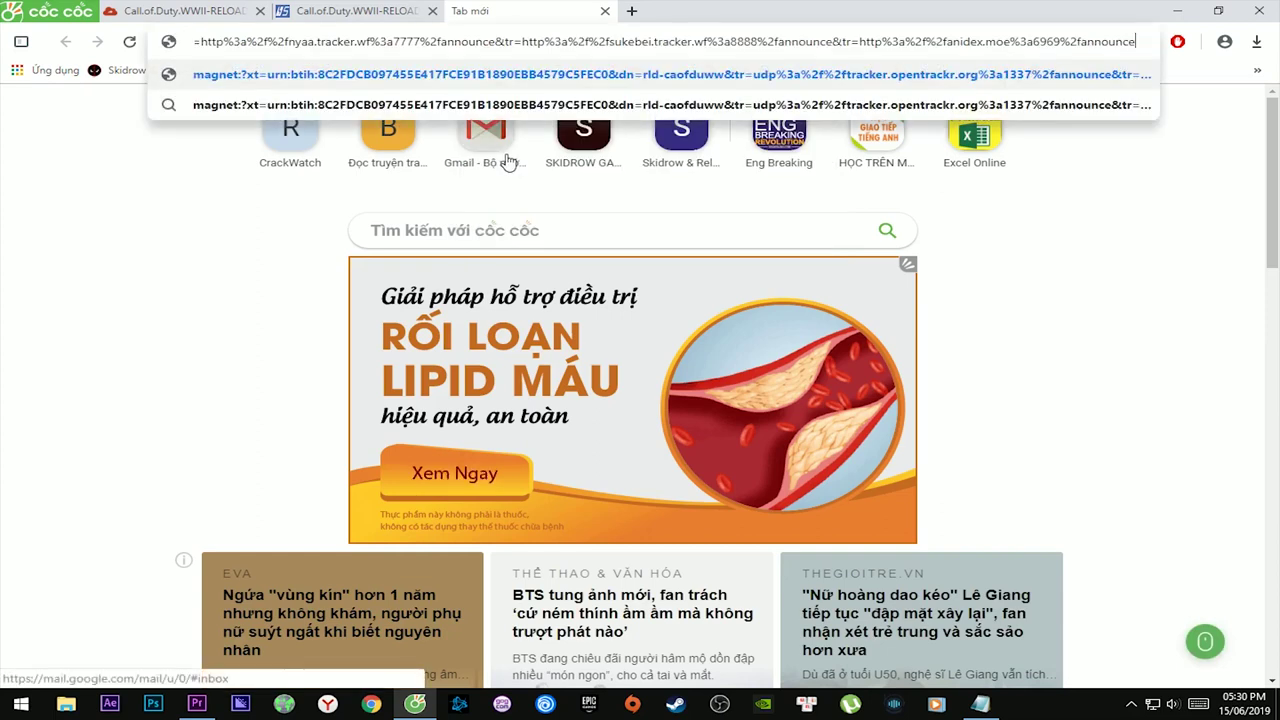
{"action": "key", "text": "Return"}
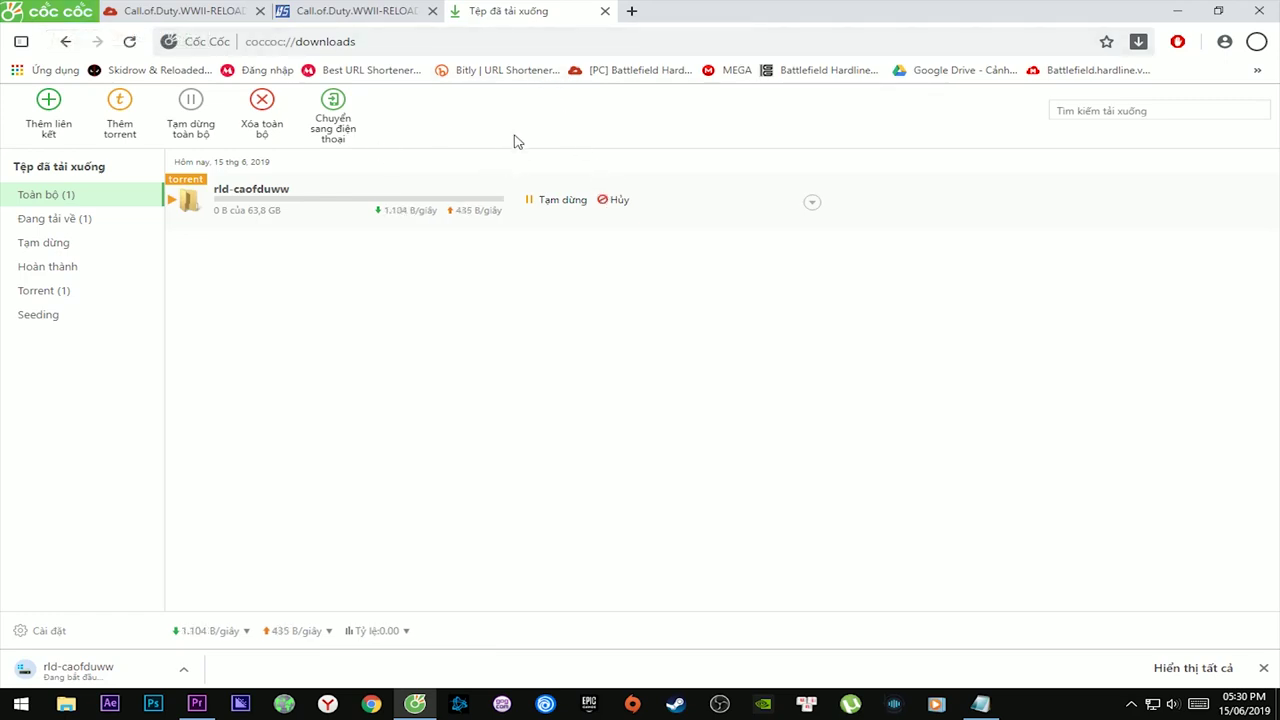
{"action": "left_click", "coordinate": [617, 204]}
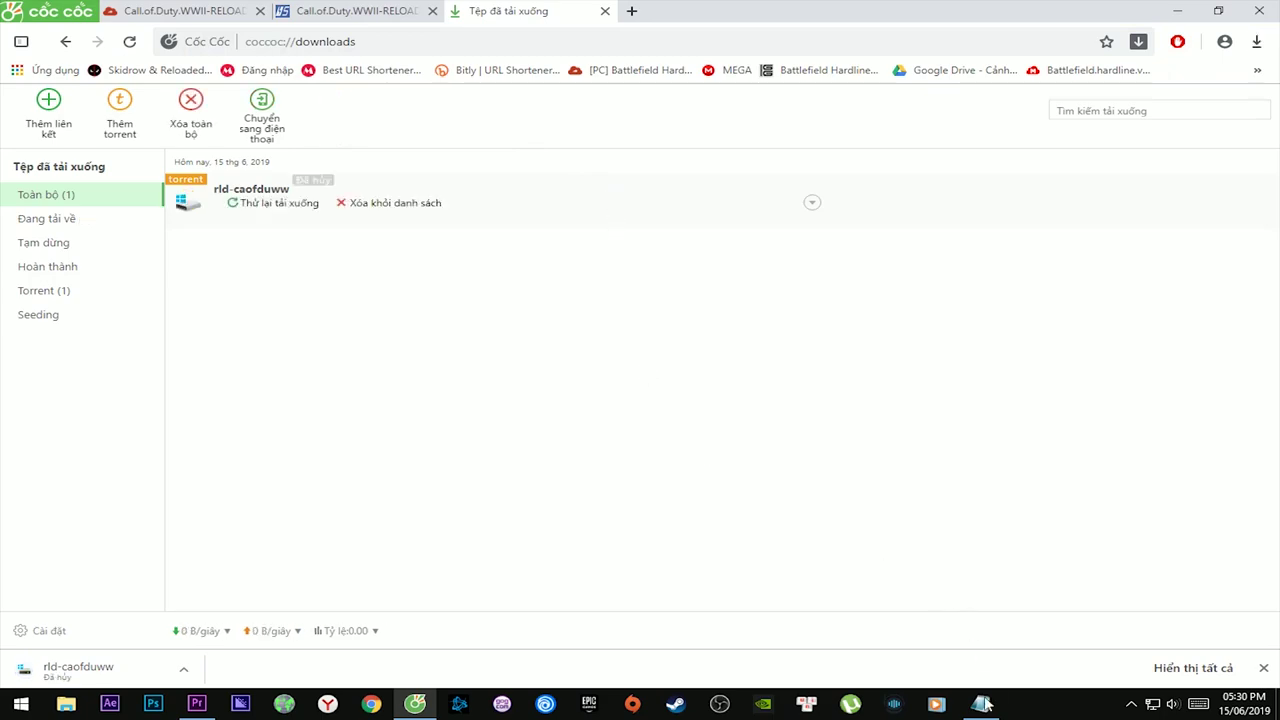
- Copy the zippyshare Call.of.Duty.WWII-RELOADED.torrent link from the notes, and remove the cancelled rld-caofduww entry from the Cốc Cốc download list
{"action": "left_click", "coordinate": [980, 704]}
{"action": "left_click", "coordinate": [860, 306]}
{"action": "left_click_drag", "start_coordinate": [924, 281], "coordinate": [398, 278]}
{"action": "left_click", "coordinate": [500, 20]}
{"action": "left_click", "coordinate": [391, 207]}
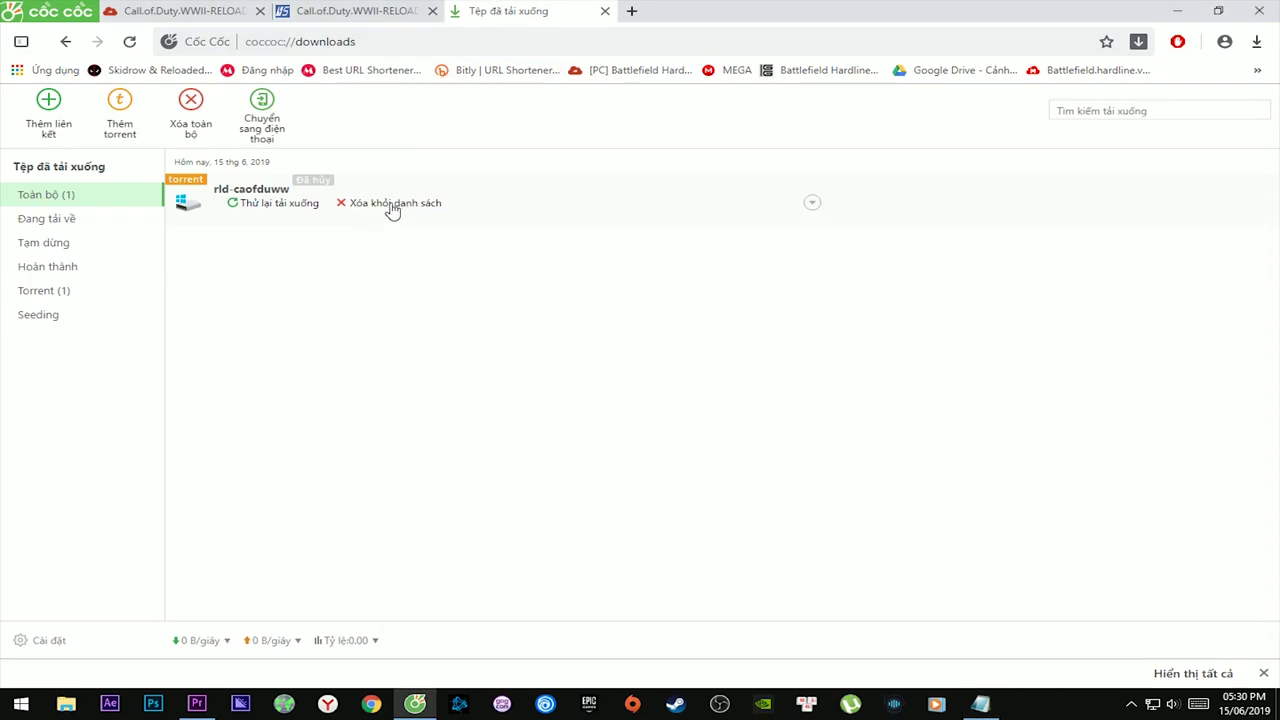
- Load the zippyshare Call.of.Duty.WWII-RELOADED.torrent link in the Cốc Cốc browser to start its torrent download
{"action": "left_click", "coordinate": [448, 34]}
{"action": "key", "text": "ctrl+v"}
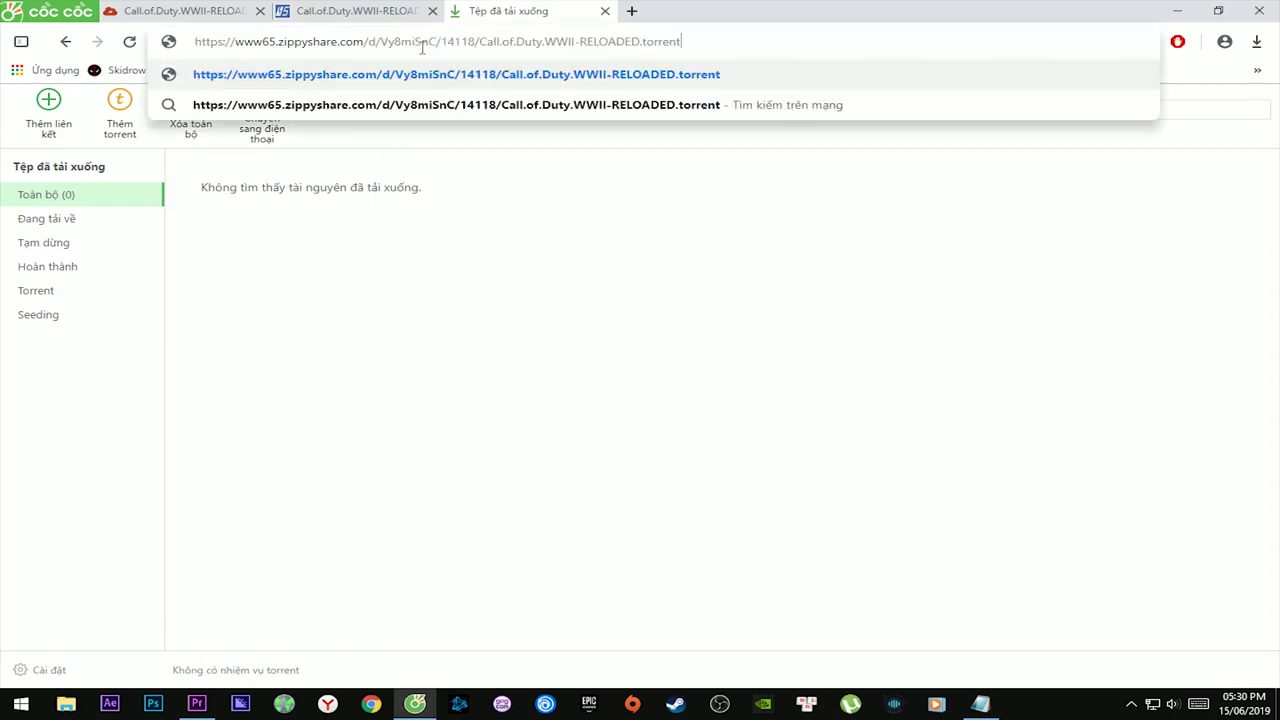
{"action": "left_click_drag", "start_coordinate": [715, 44], "coordinate": [190, 50]}
{"action": "key", "text": "Return"}
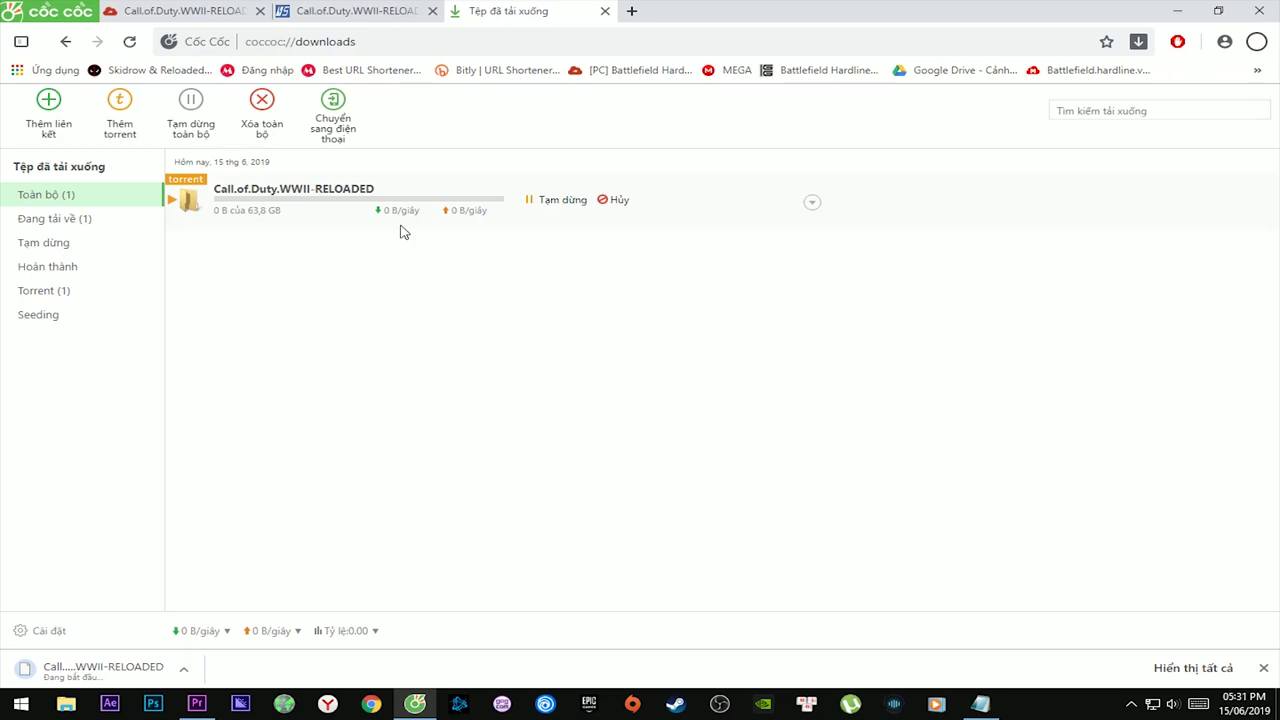
- Shrink the Cốc Cốc window and move it aside, and switch to a Google Chrome window
{"action": "double_click", "coordinate": [666, 9]}
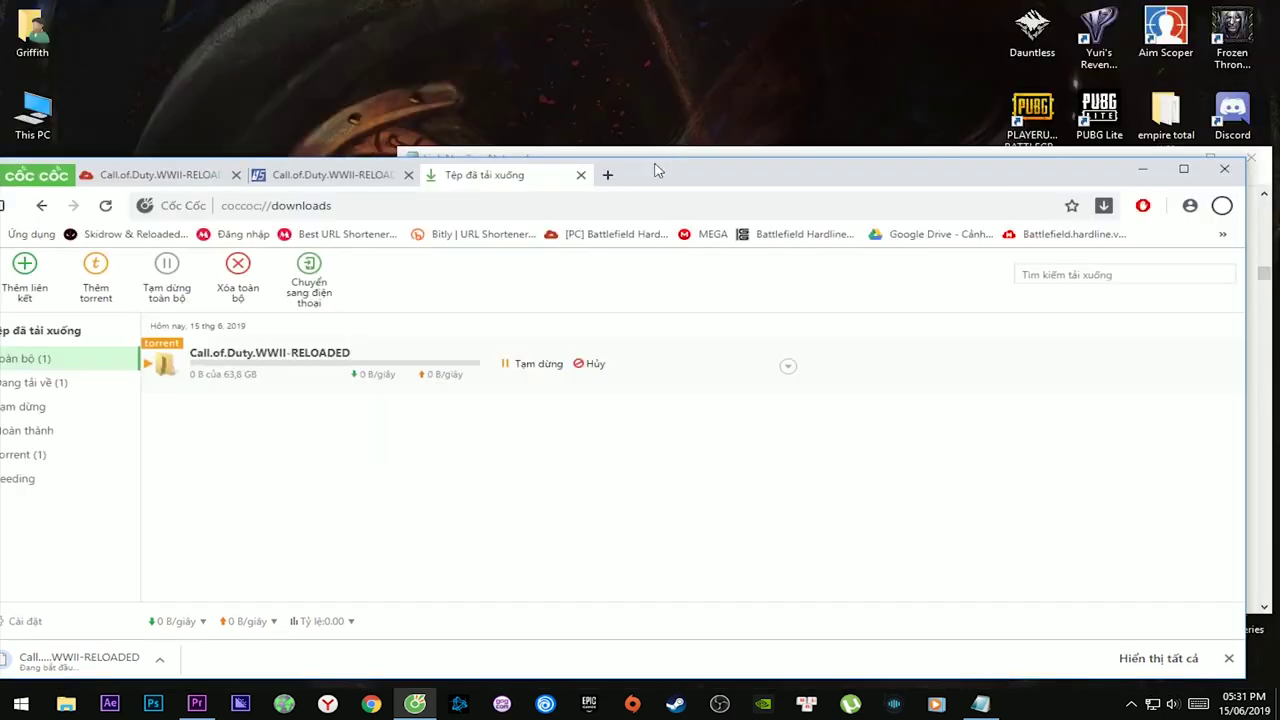
{"action": "left_click_drag", "start_coordinate": [654, 166], "coordinate": [918, 70]}
{"action": "left_click", "coordinate": [371, 704]}
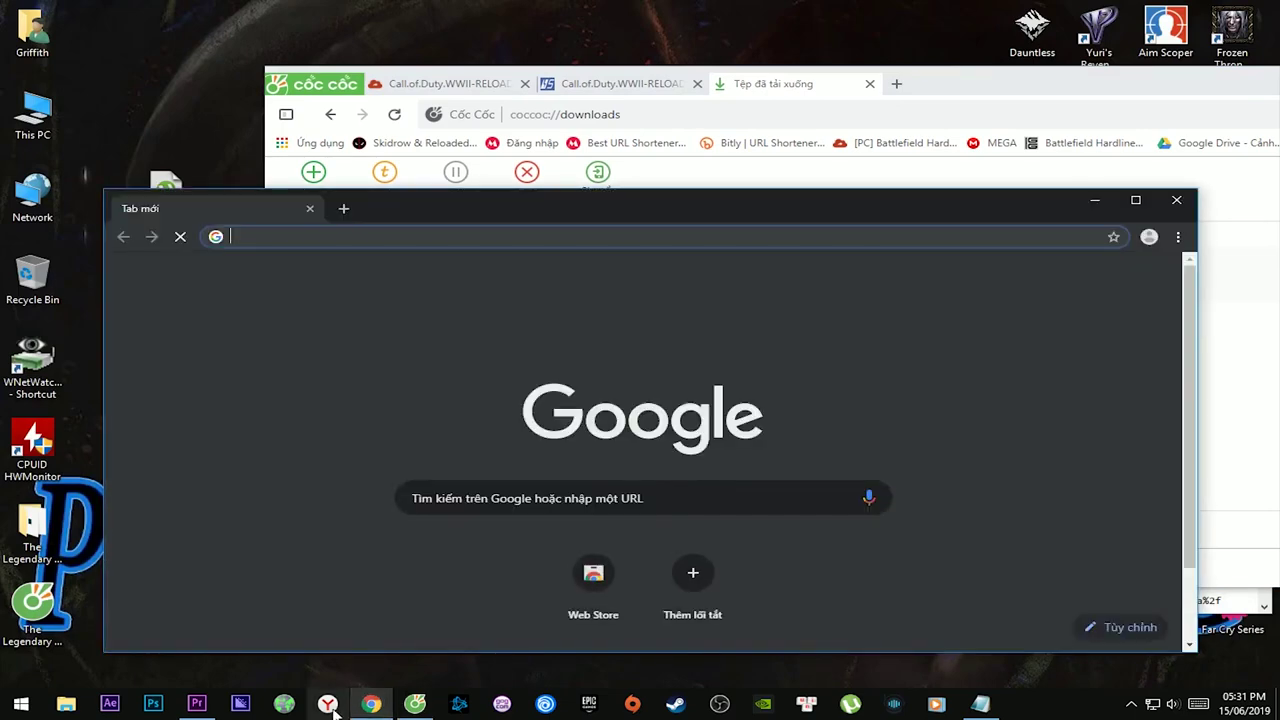
{"action": "mouse_move", "coordinate": [371, 704]}
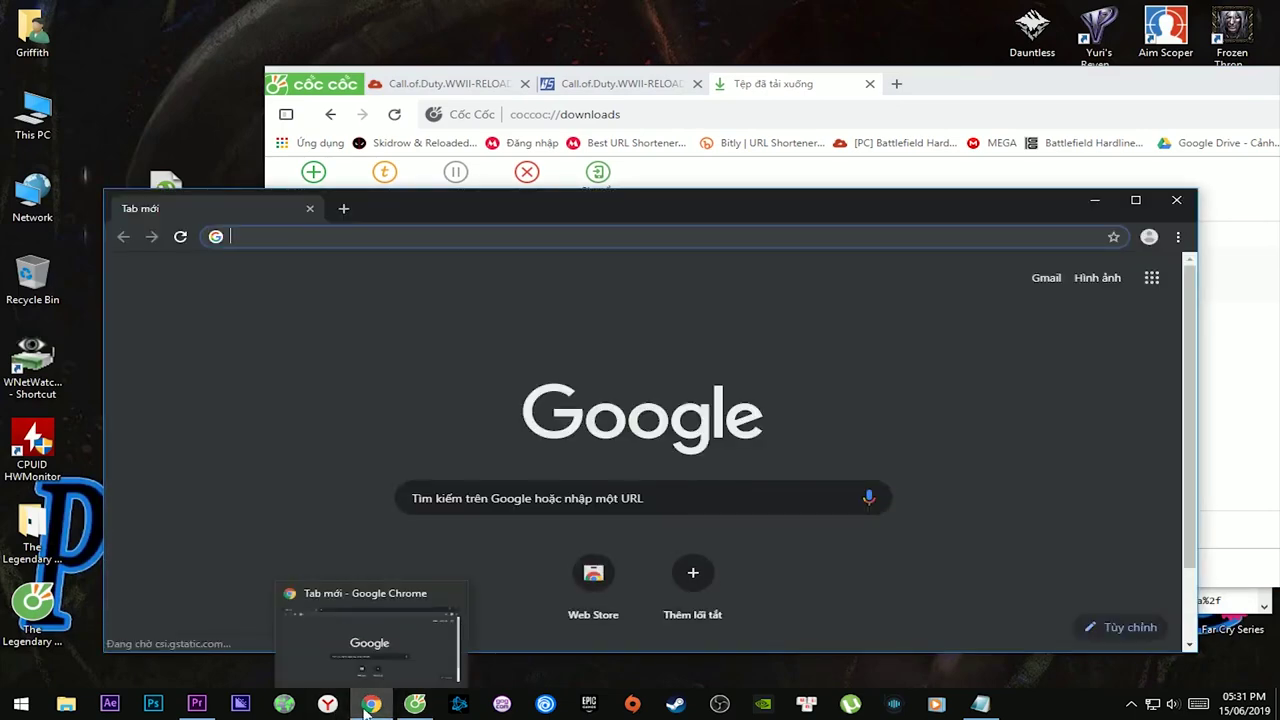
{"action": "left_click", "coordinate": [359, 601]}
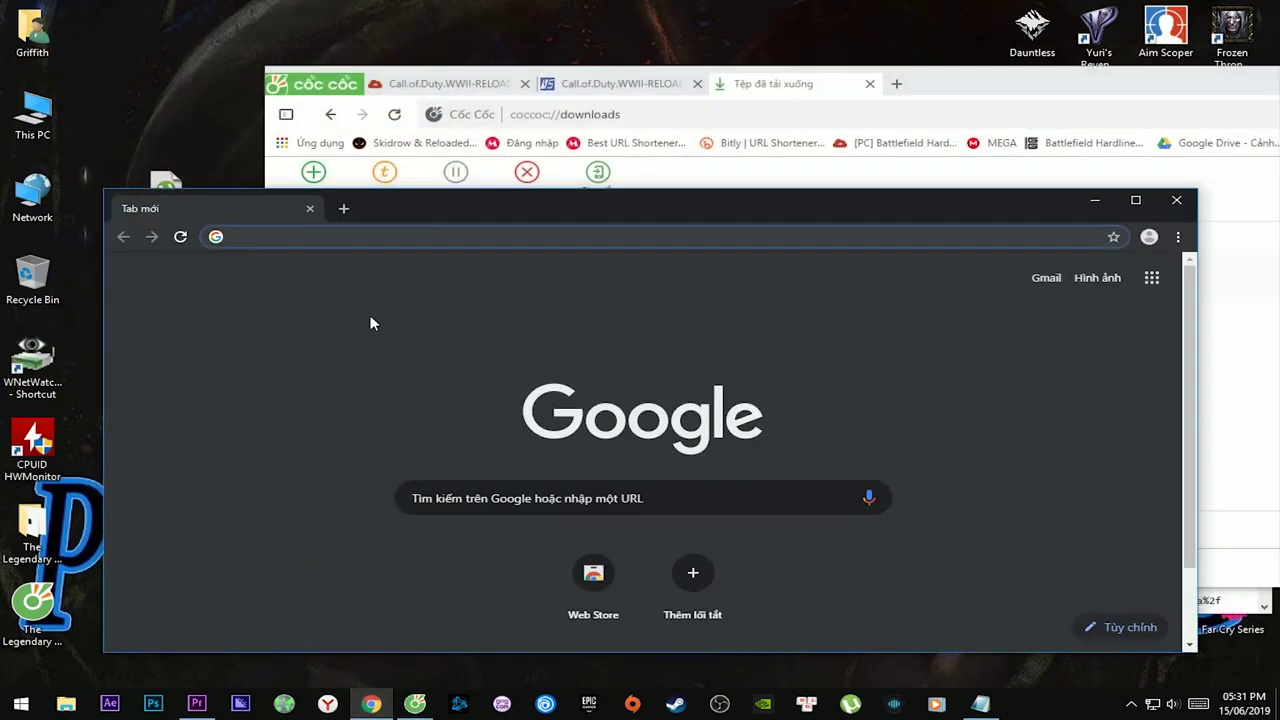
{"action": "left_click_drag", "start_coordinate": [395, 208], "coordinate": [527, 160]}
- Enter mozilla in a new Chrome tab, browse the suggestions up to mozilla firefox, and close that tab
{"action": "left_click", "coordinate": [309, 166]}
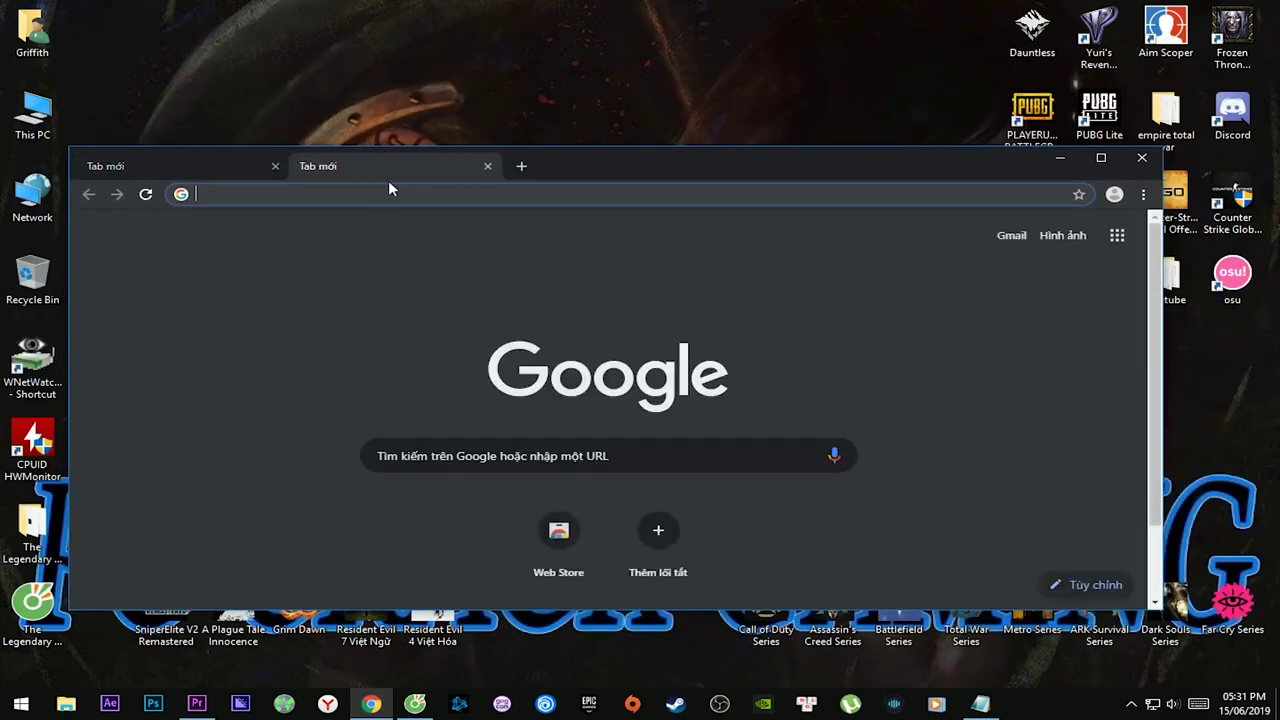
{"action": "type", "text": "mozilla"}
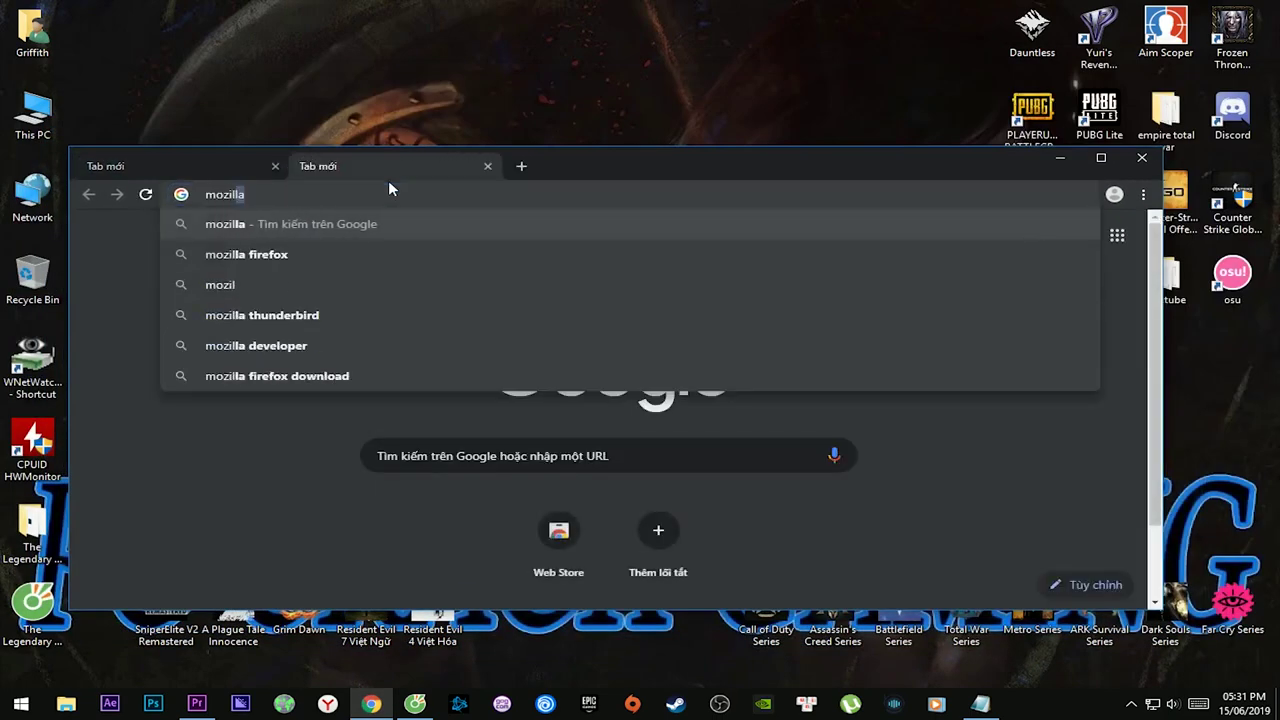
{"action": "key", "text": "Down"}
{"action": "key", "text": "Down"}
{"action": "key", "text": "Down"}
{"action": "key", "text": "Up"}
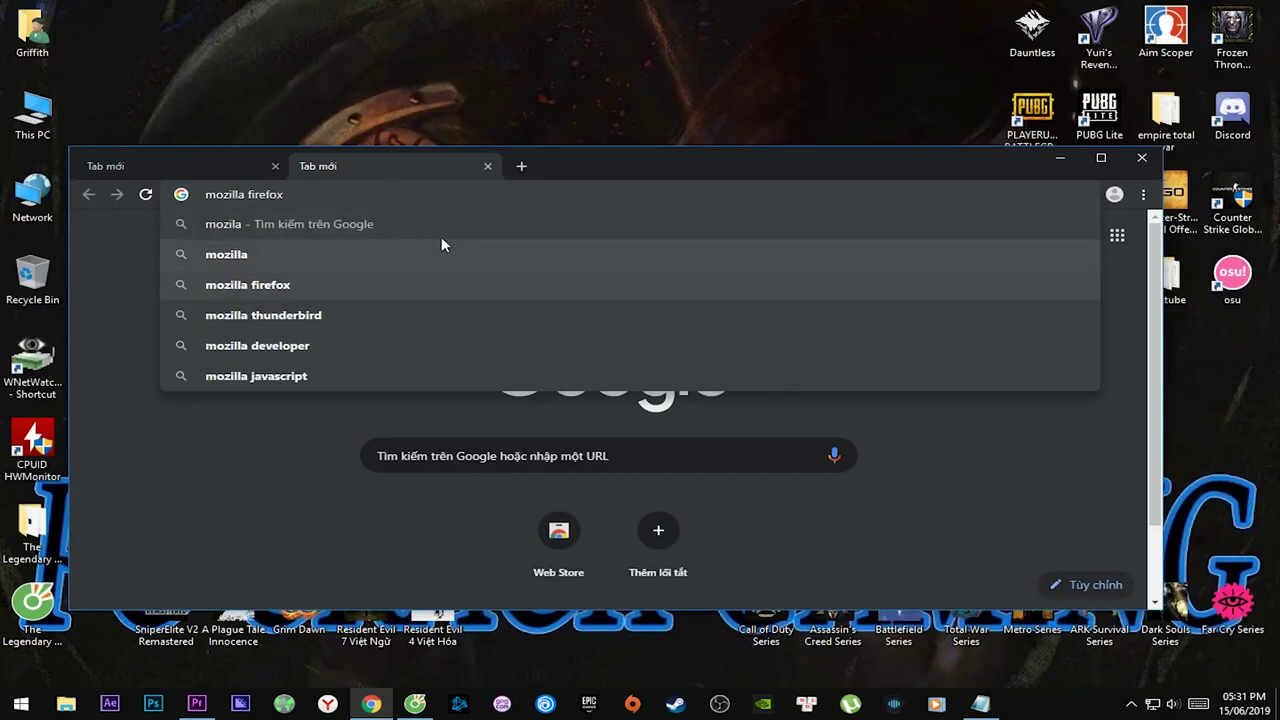
{"action": "left_click", "coordinate": [488, 167]}
- Move Chrome off the desktop torrent file, and cancel the Call.of.Duty.WWII-RELOADED download in Cốc Cốc
{"action": "left_click_drag", "start_coordinate": [476, 170], "coordinate": [650, 151]}
{"action": "left_click", "coordinate": [165, 200]}
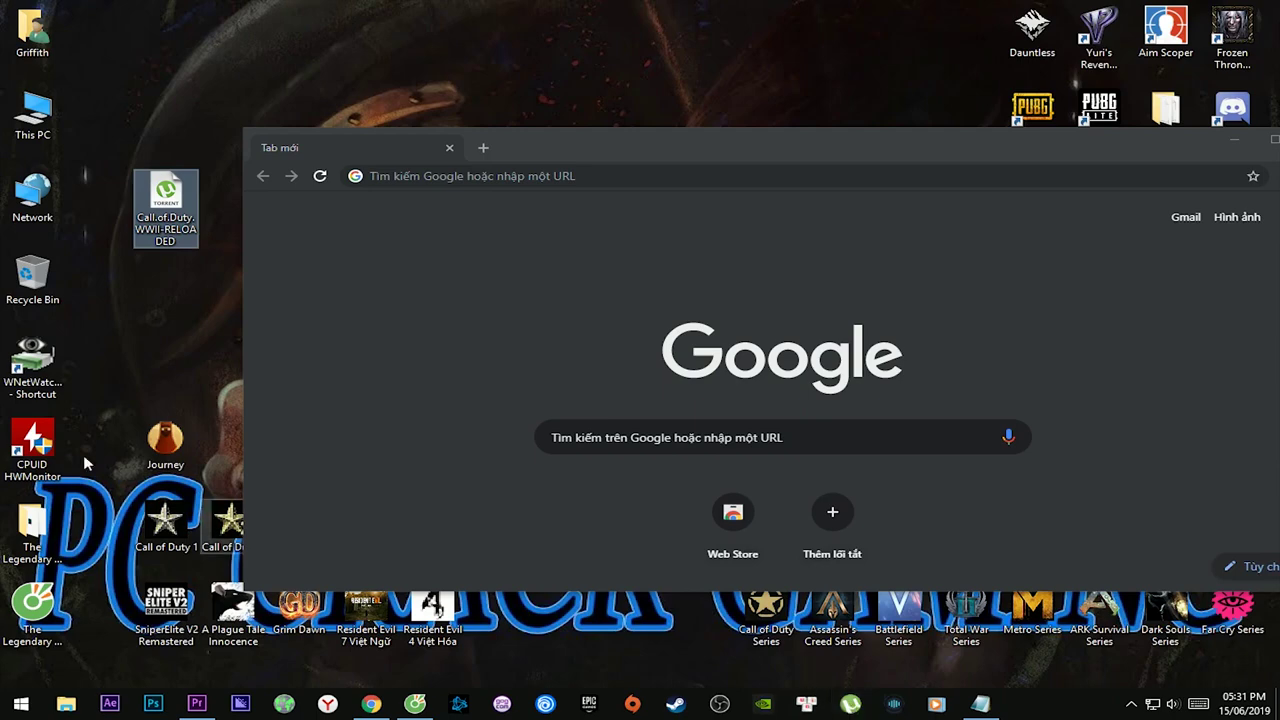
{"action": "left_click", "coordinate": [415, 703]}
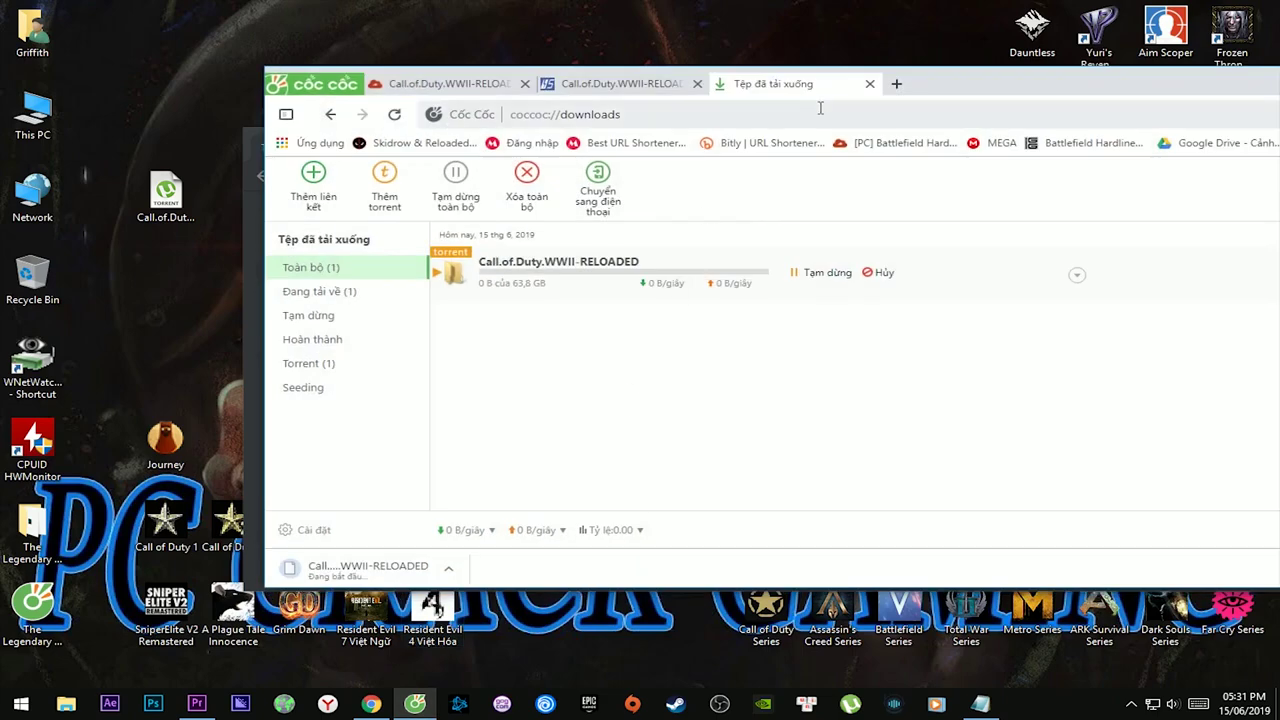
{"action": "left_click_drag", "start_coordinate": [565, 95], "coordinate": [316, 97]}
{"action": "left_click", "coordinate": [462, 344]}
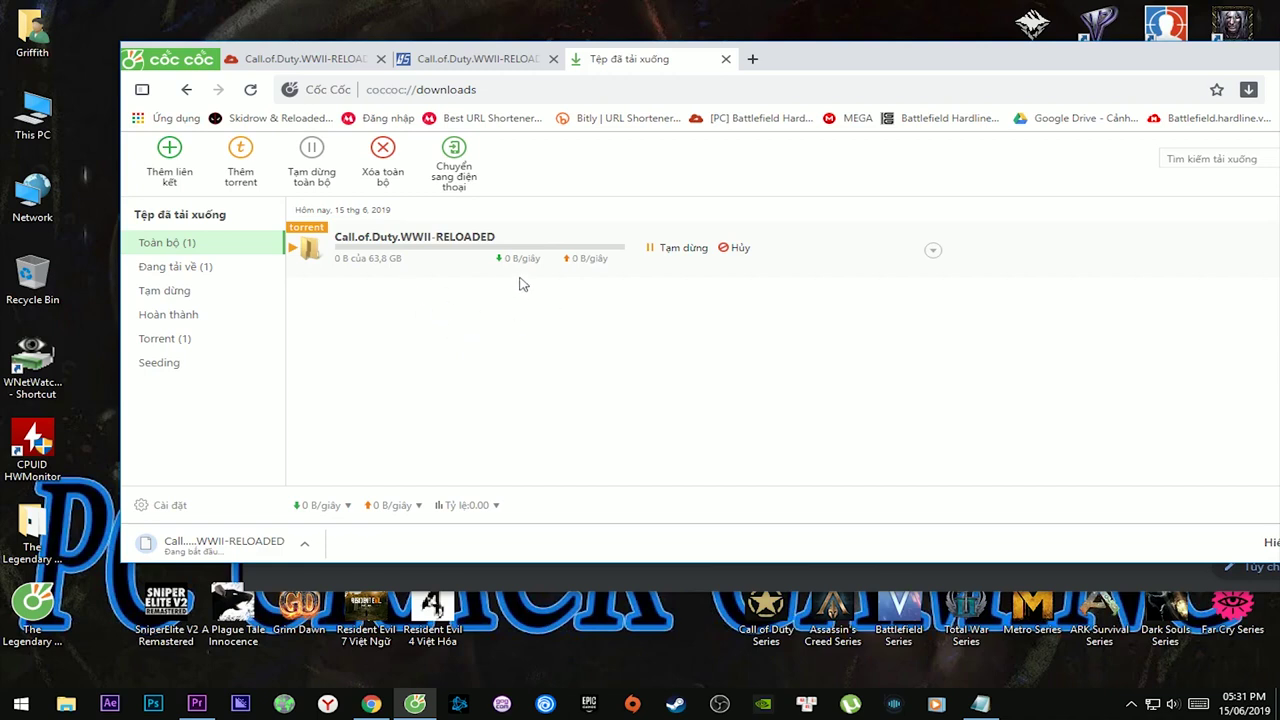
{"action": "left_click", "coordinate": [737, 248]}
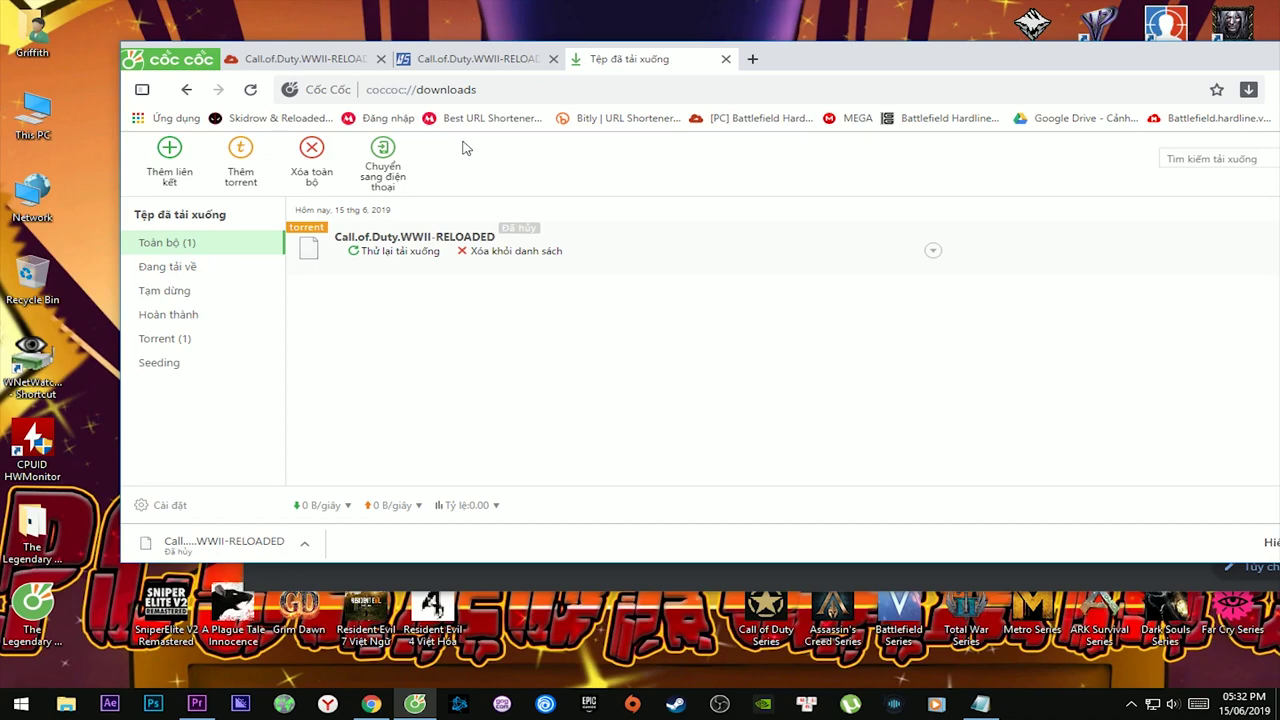
- Switch to µTorrent and position its window over the Cốc Cốc browser
{"action": "left_click", "coordinate": [850, 706]}
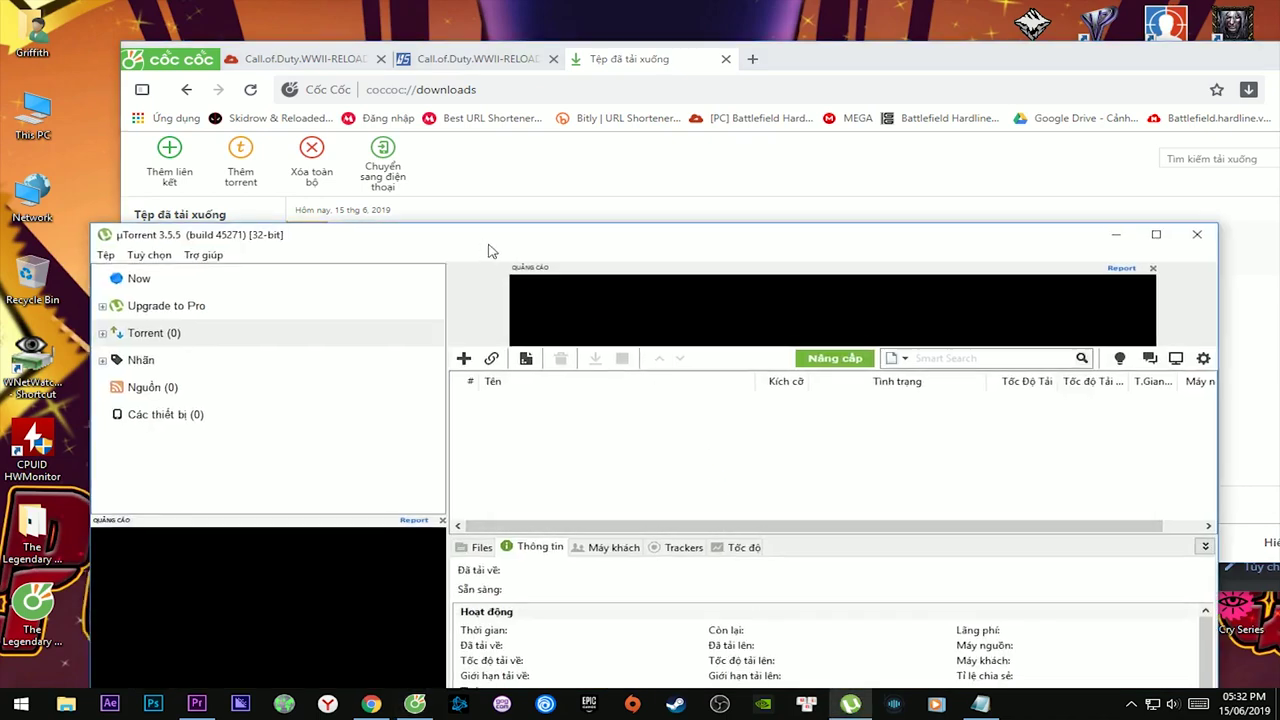
{"action": "left_click_drag", "start_coordinate": [460, 238], "coordinate": [770, 284]}
{"action": "left_click", "coordinate": [665, 78]}
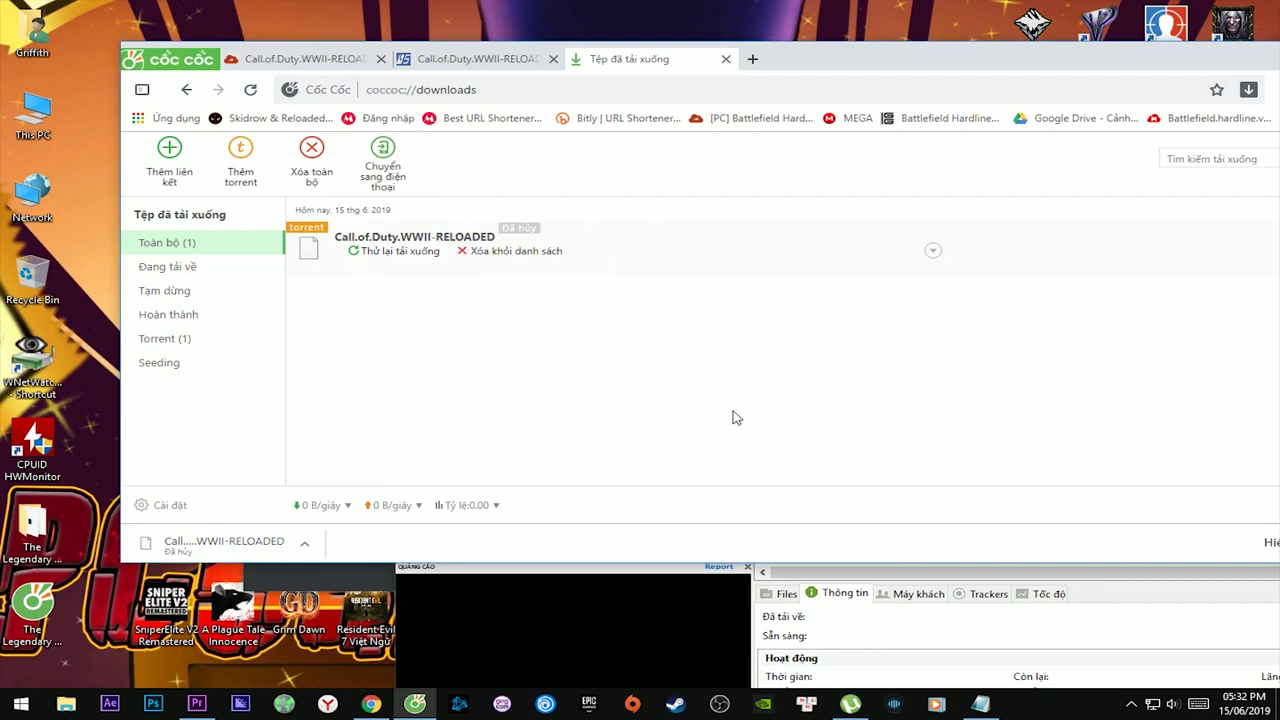
{"action": "left_click", "coordinate": [980, 602]}
{"action": "left_click_drag", "start_coordinate": [928, 297], "coordinate": [630, 157]}
- Add a torrent in µTorrent from the zippyshare Call.of.Duty.WWII-RELOADED.torrent URL and start its download
{"action": "left_click", "coordinate": [492, 263]}
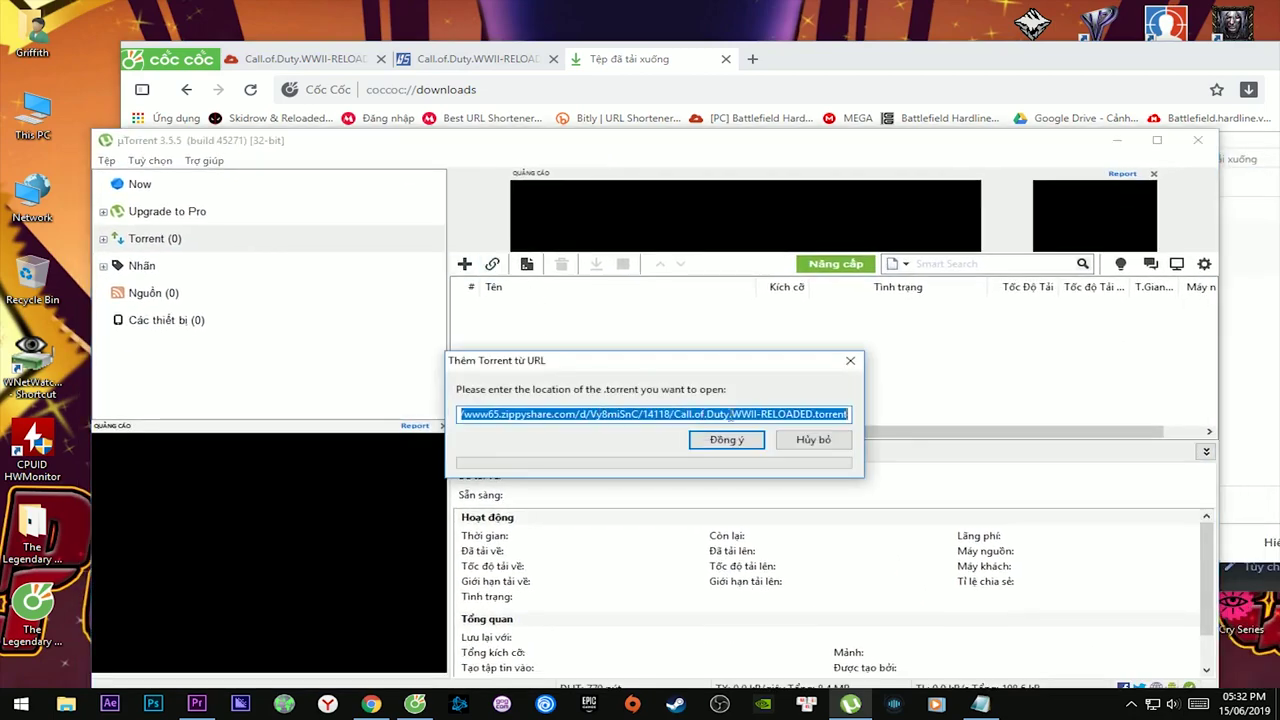
{"action": "left_click", "coordinate": [722, 440]}
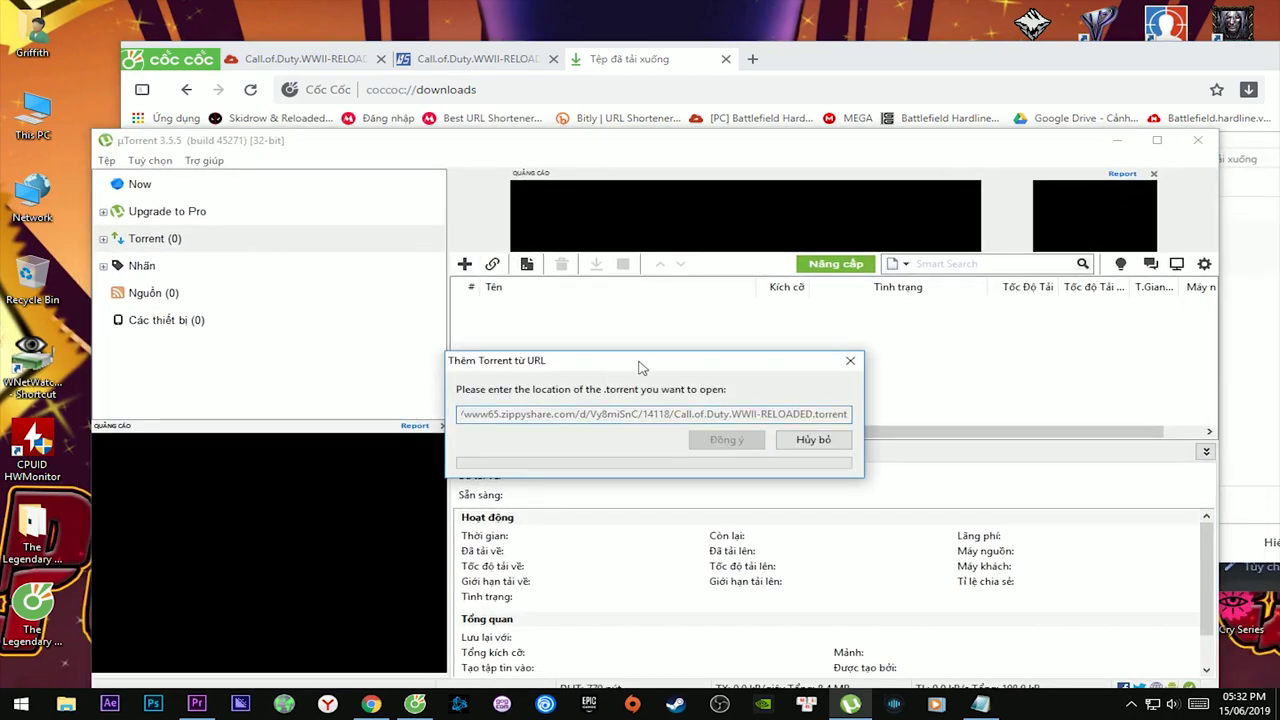
{"action": "key", "text": "Return"}
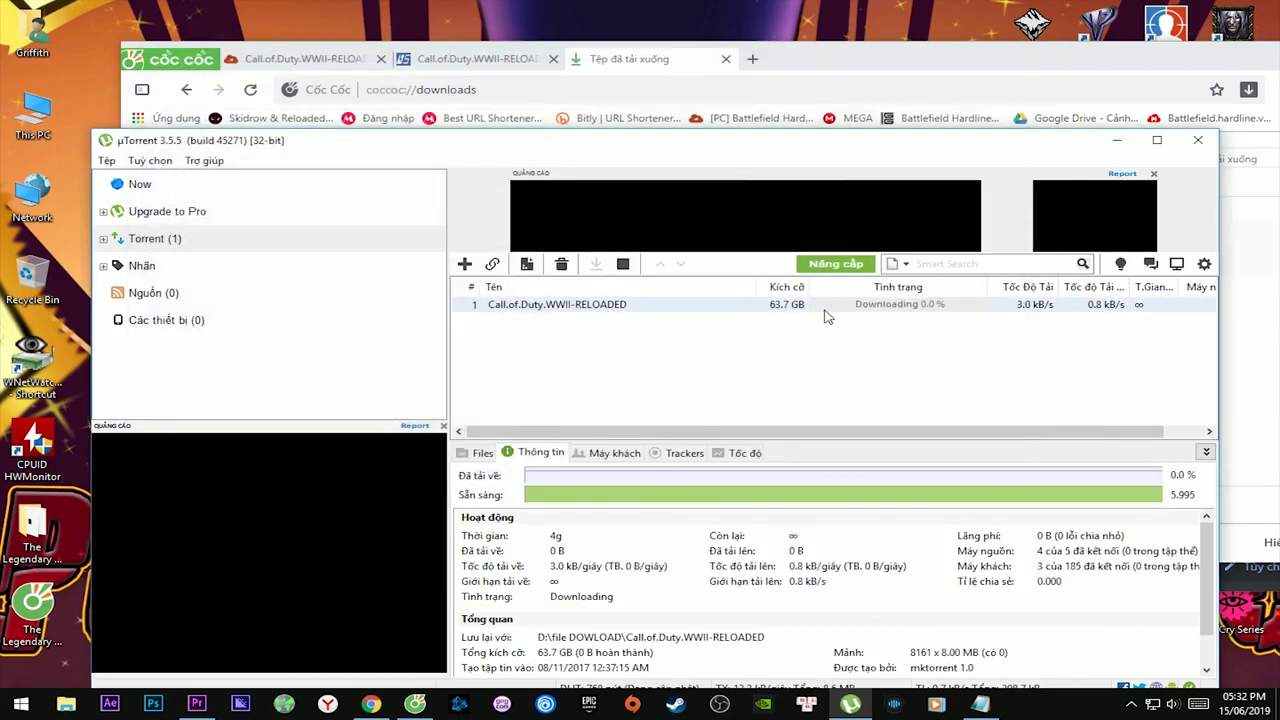
- View the Call.of.Duty.WWII-RELOADED download's available actions in µTorrent and switch to the Cốc Cốc downloads page
{"action": "right_click", "coordinate": [586, 304]}
{"action": "mouse_move", "coordinate": [648, 312]}
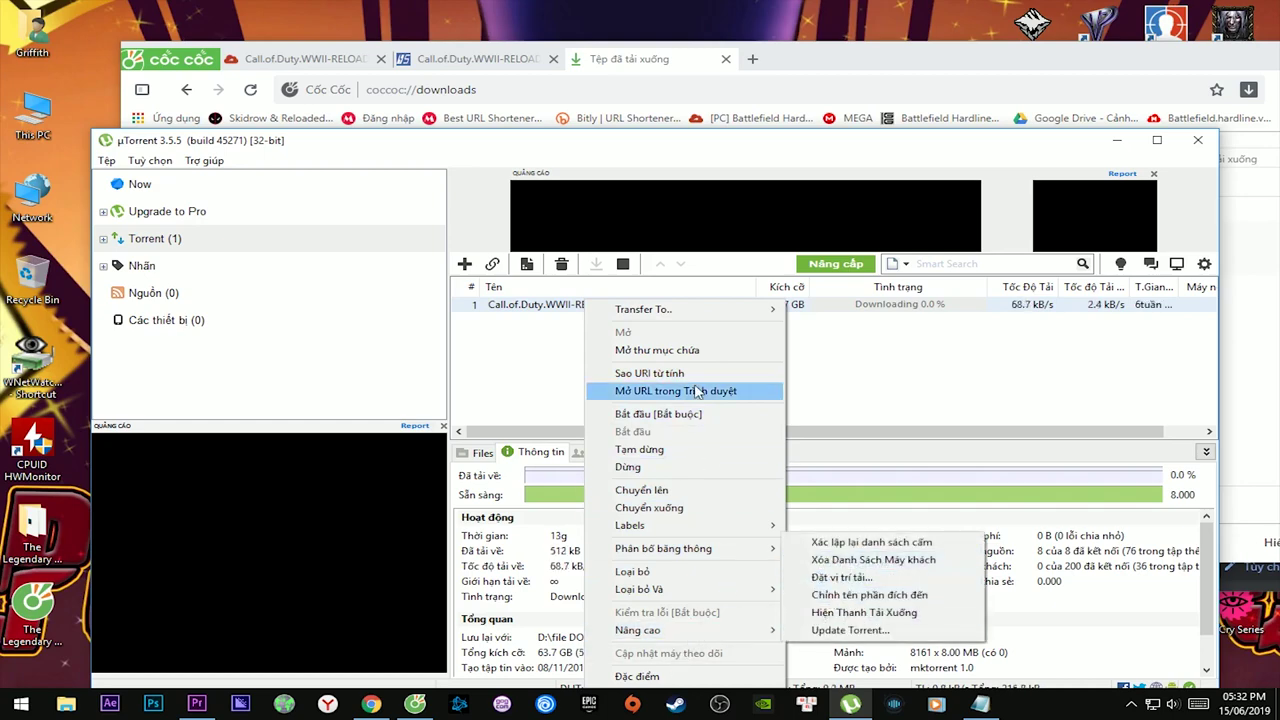
{"action": "left_click", "coordinate": [694, 145]}
{"action": "left_click", "coordinate": [635, 62]}
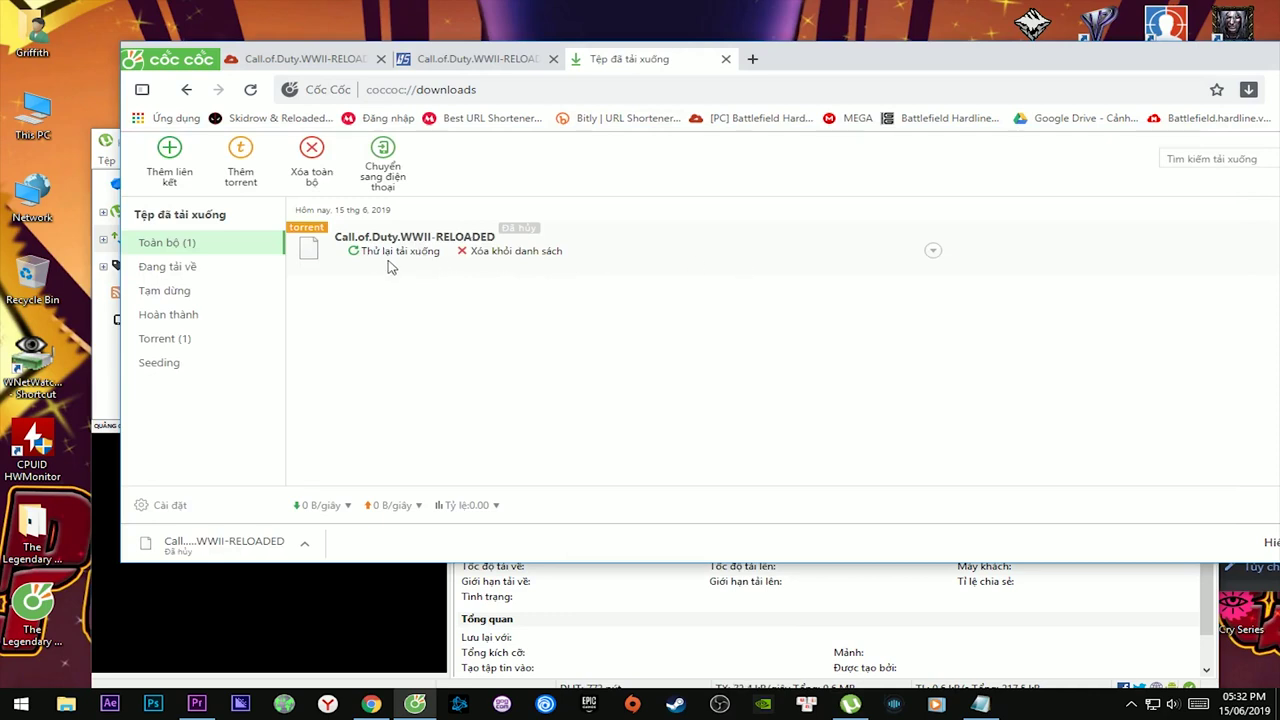
- Retry the cancelled Call.of.Duty.WWII-RELOADED download, remove its old cancelled entry, and briefly resume the download before pausing it
{"action": "left_click", "coordinate": [395, 252]}
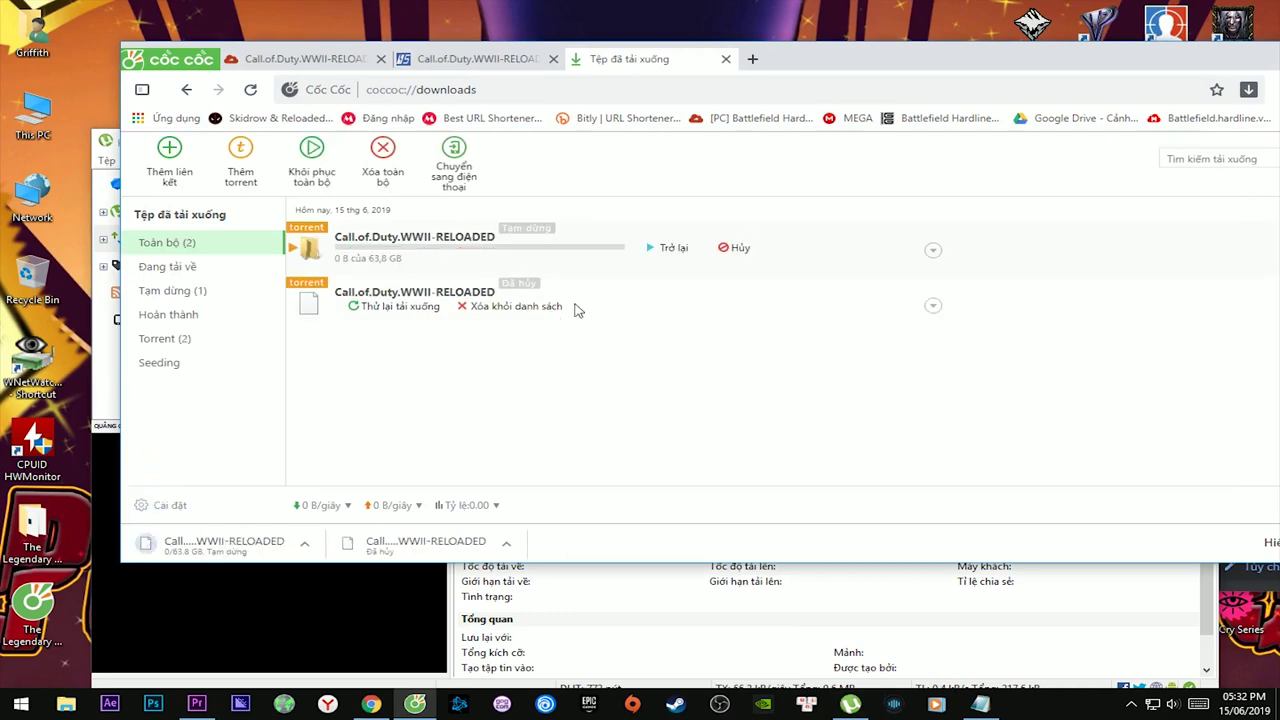
{"action": "left_click", "coordinate": [550, 307]}
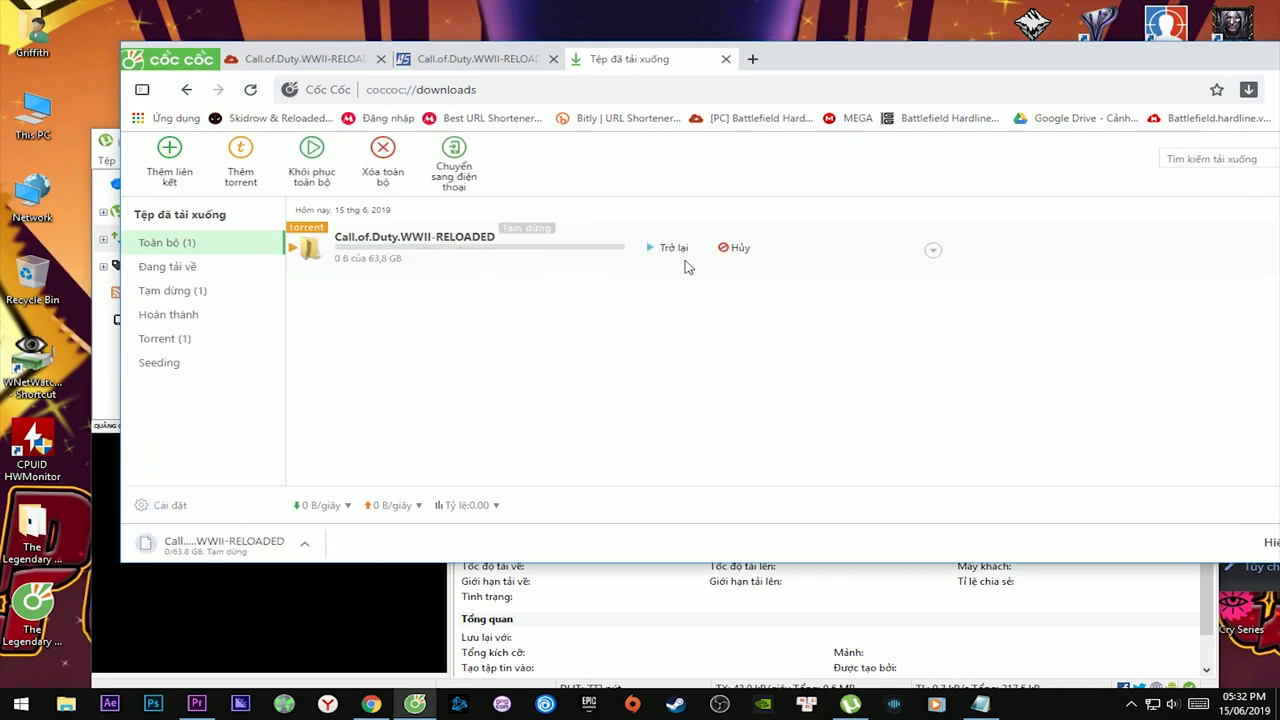
{"action": "left_click", "coordinate": [664, 252]}
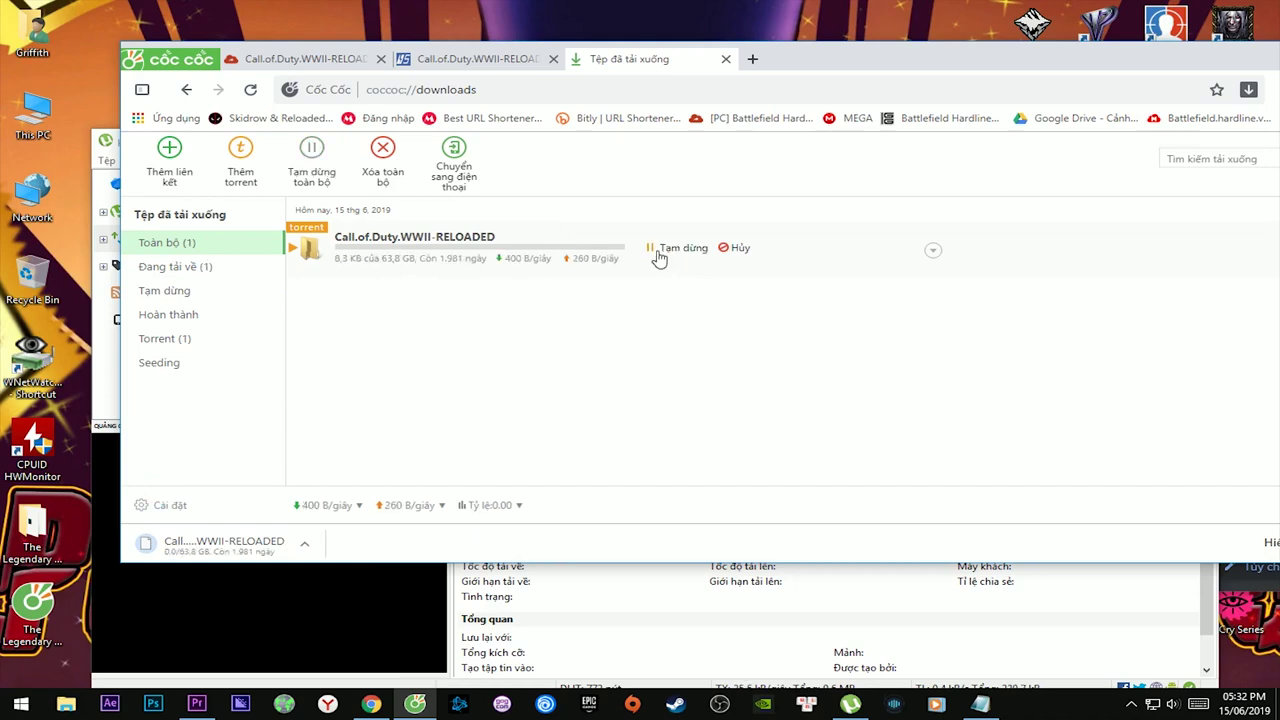
{"action": "left_click", "coordinate": [659, 257]}
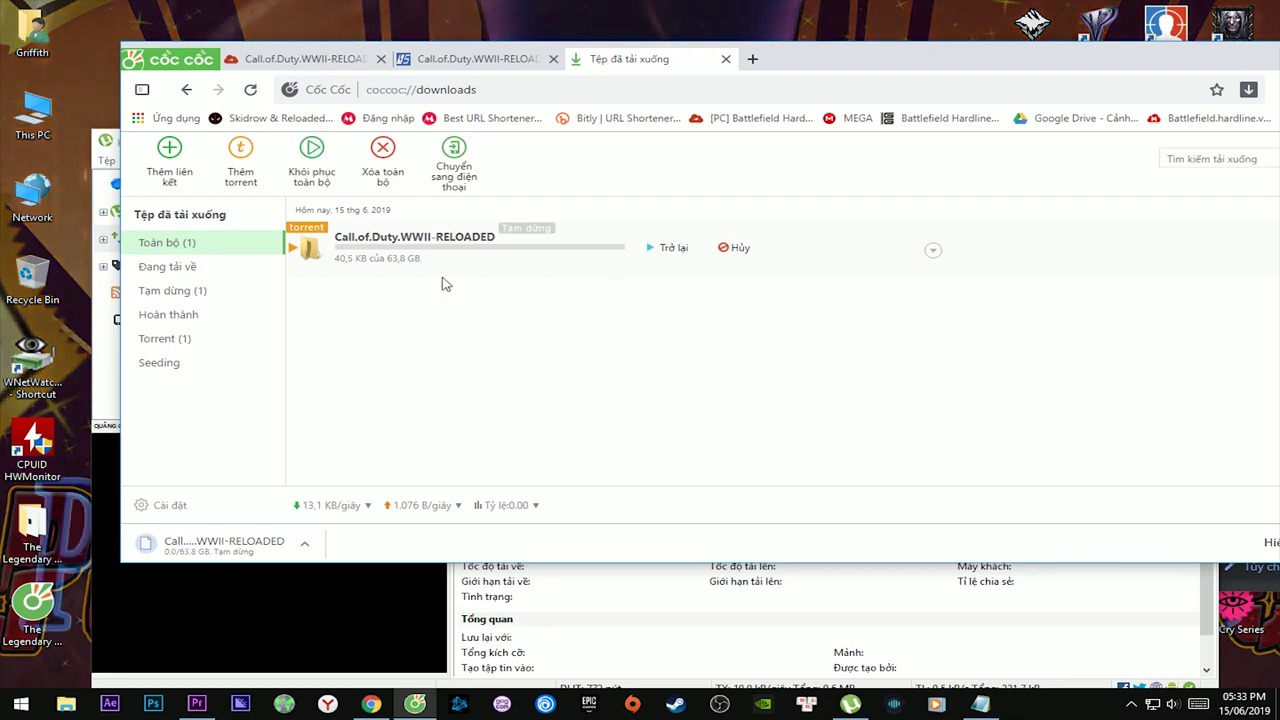
- Switch between µTorrent and Cốc Cốc to compare the Call.of.Duty.WWII-RELOADED download in both, including its speed, progress and available actions
{"action": "left_click", "coordinate": [925, 605]}
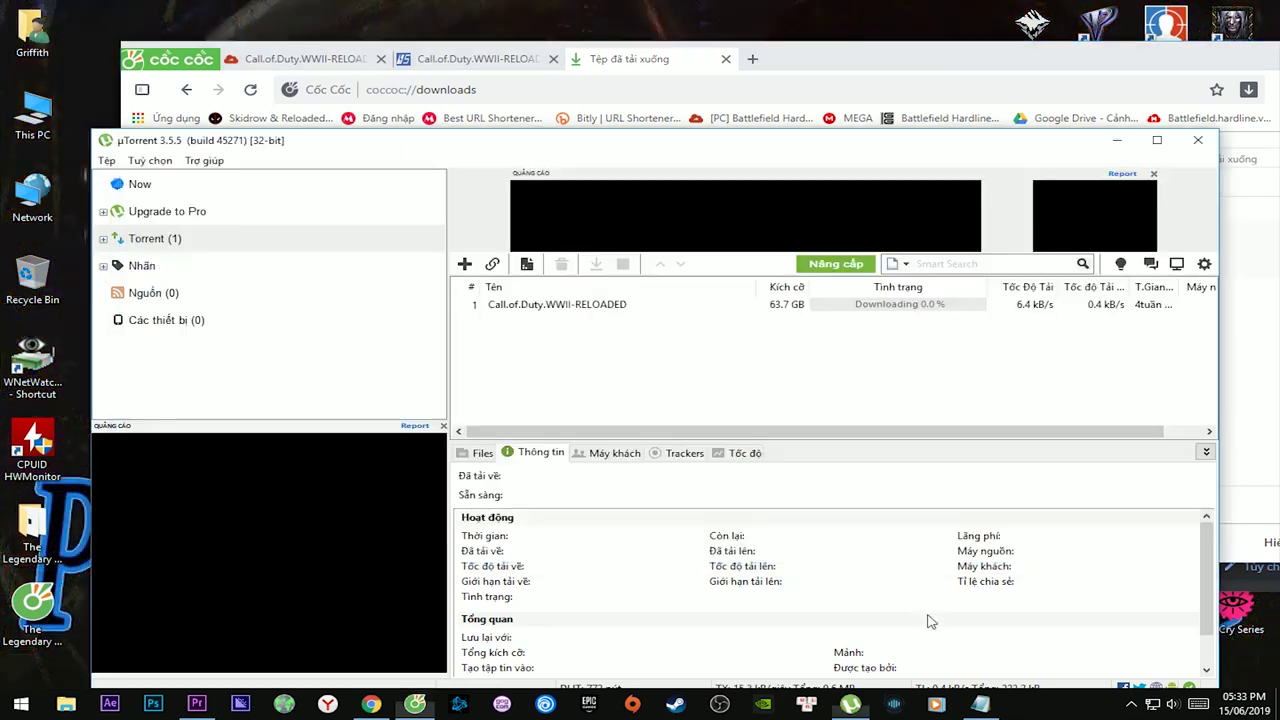
{"action": "right_click", "coordinate": [544, 302]}
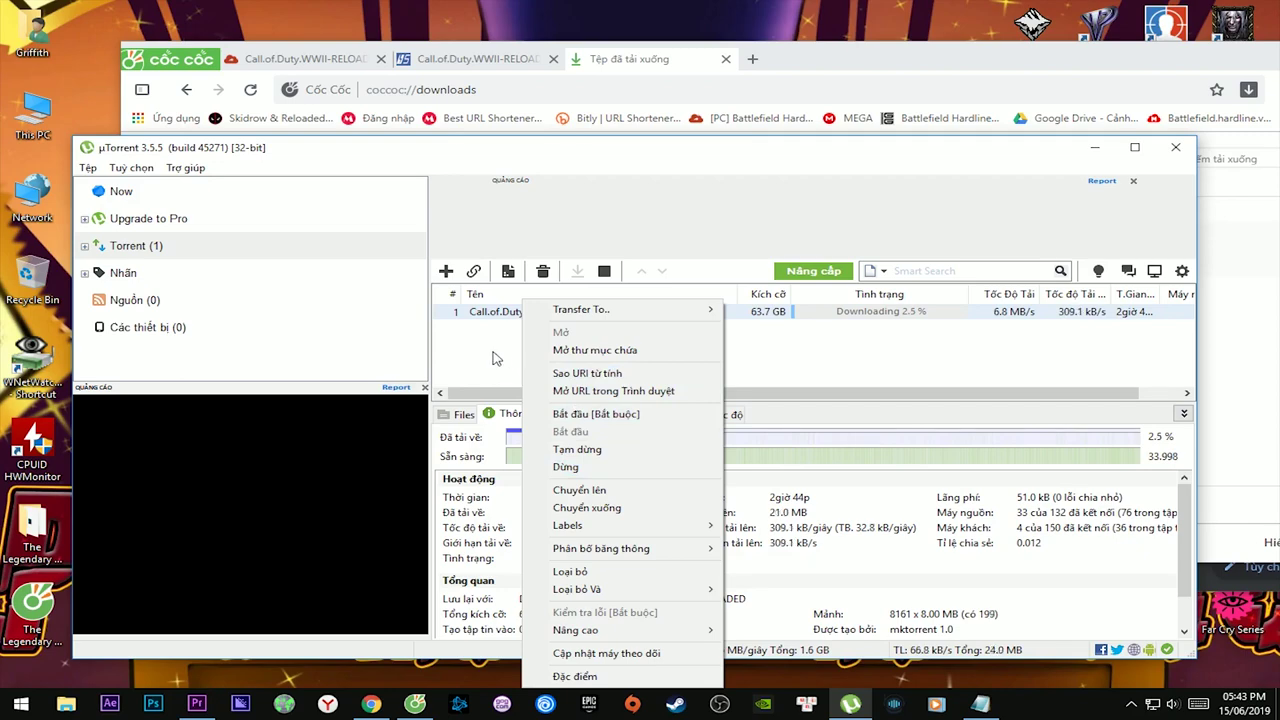
{"action": "left_click", "coordinate": [412, 706]}
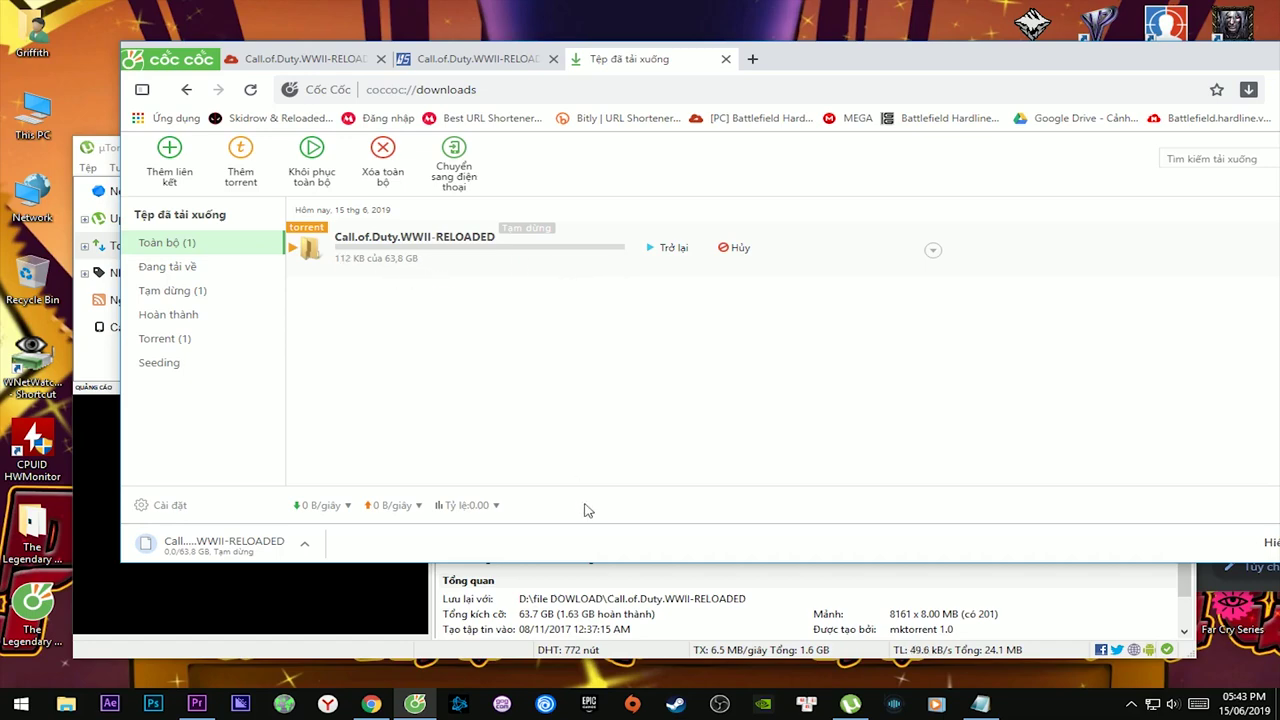
{"action": "left_click", "coordinate": [790, 580]}
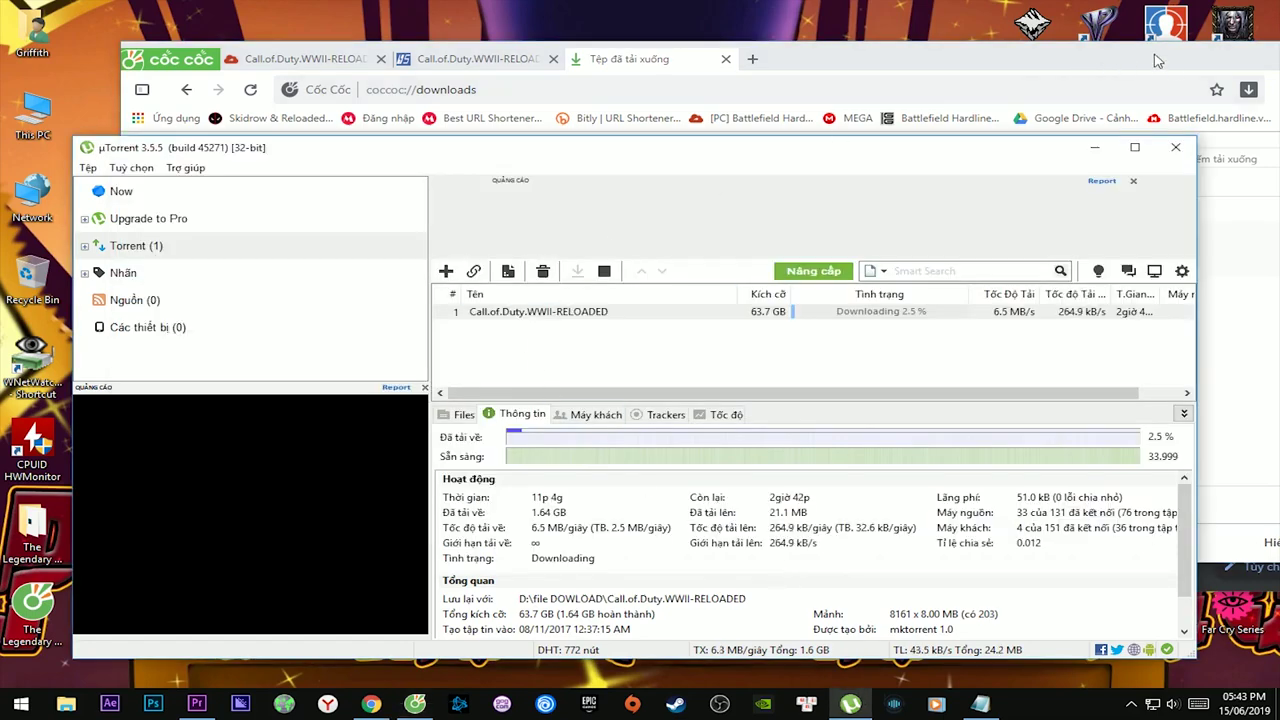
{"action": "left_click", "coordinate": [875, 62]}
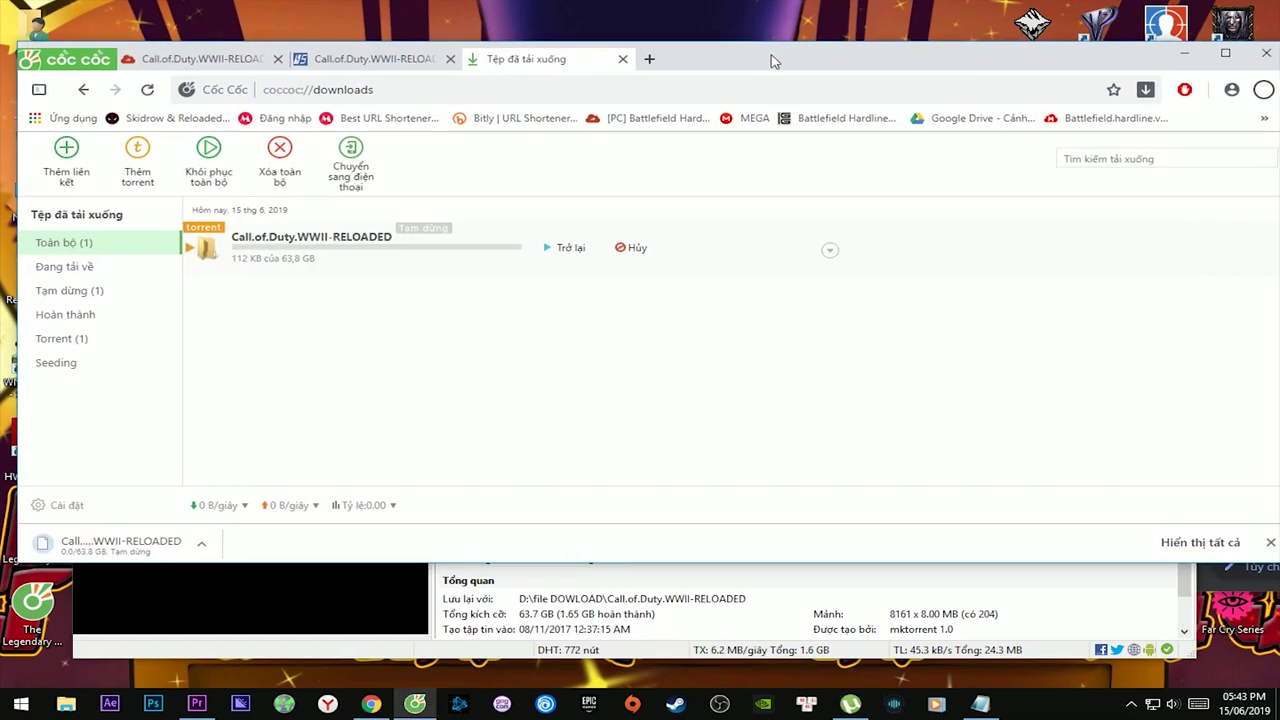
{"action": "left_click", "coordinate": [716, 278]}
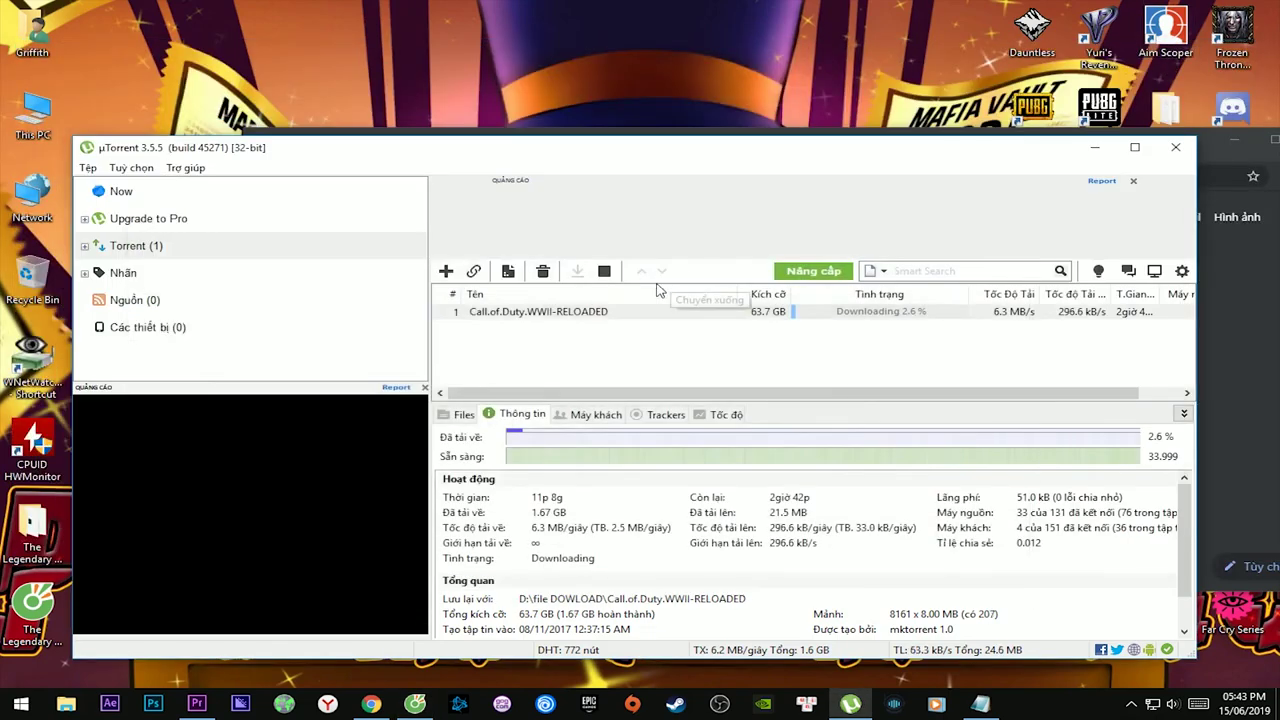
{"action": "right_click", "coordinate": [567, 310]}
{"action": "left_click", "coordinate": [140, 152]}
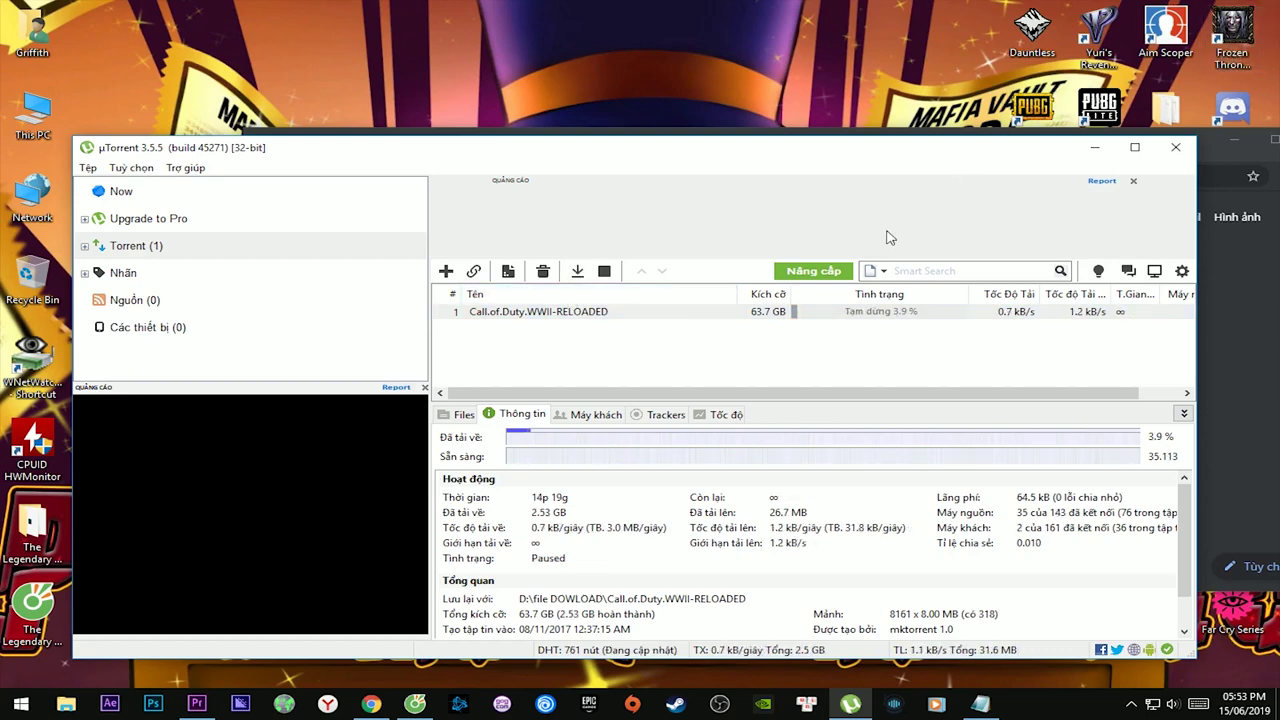
- Switch to Cốc Cốc, close both Call.of.Duty.WWII-RELOADED tabs, and search the web for bittorrent
{"action": "left_click", "coordinate": [418, 706]}
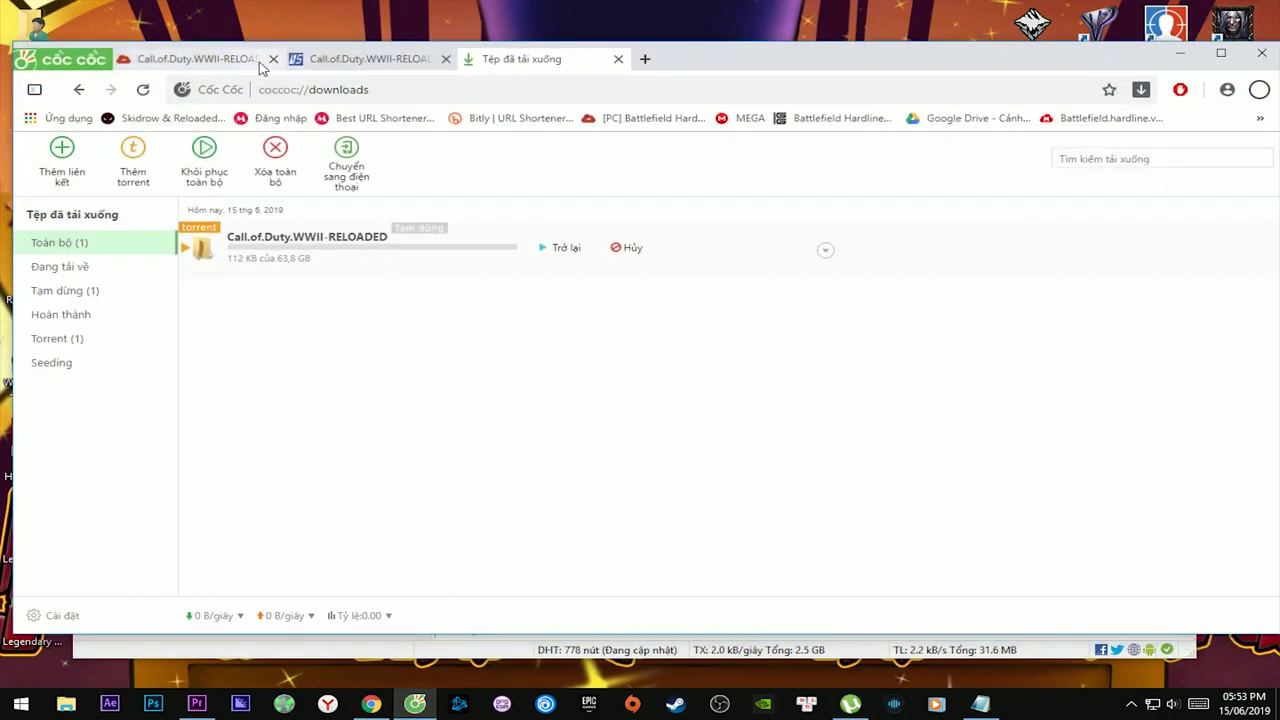
{"action": "left_click", "coordinate": [263, 60]}
{"action": "left_click", "coordinate": [273, 59]}
{"action": "left_click", "coordinate": [352, 90]}
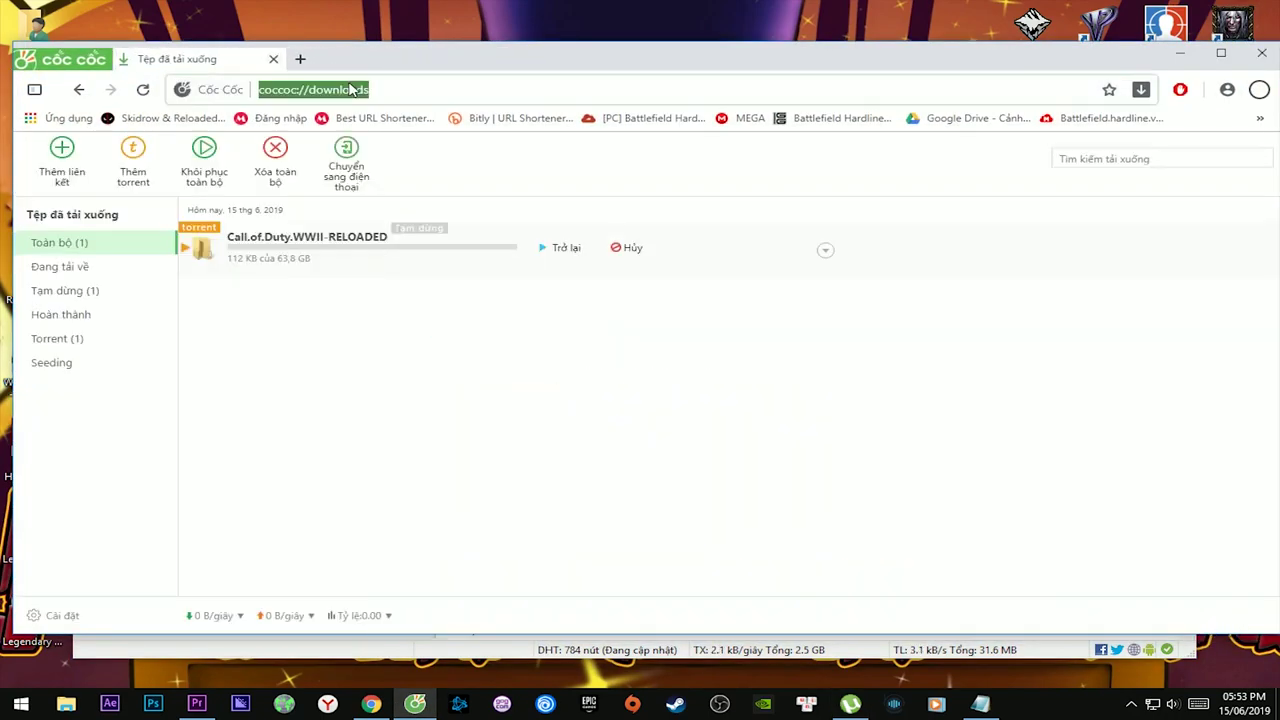
{"action": "type", "text": "bittorrent"}
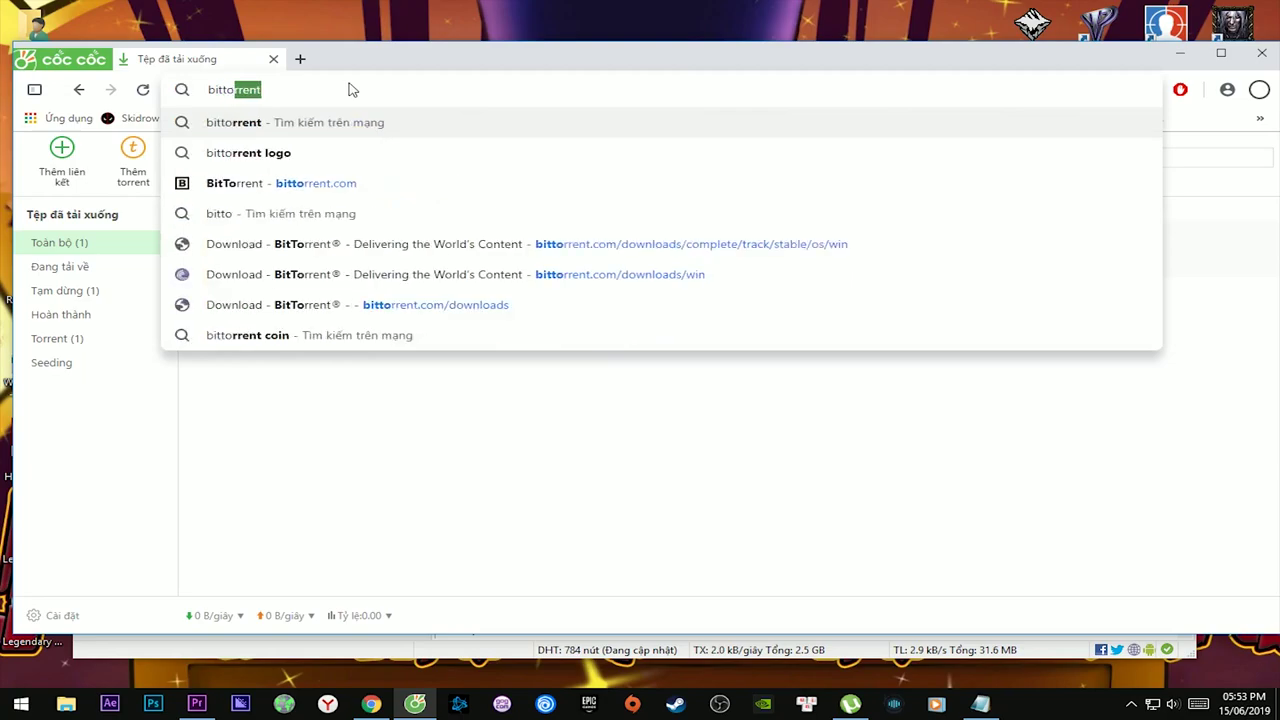
{"action": "key", "text": "Return"}
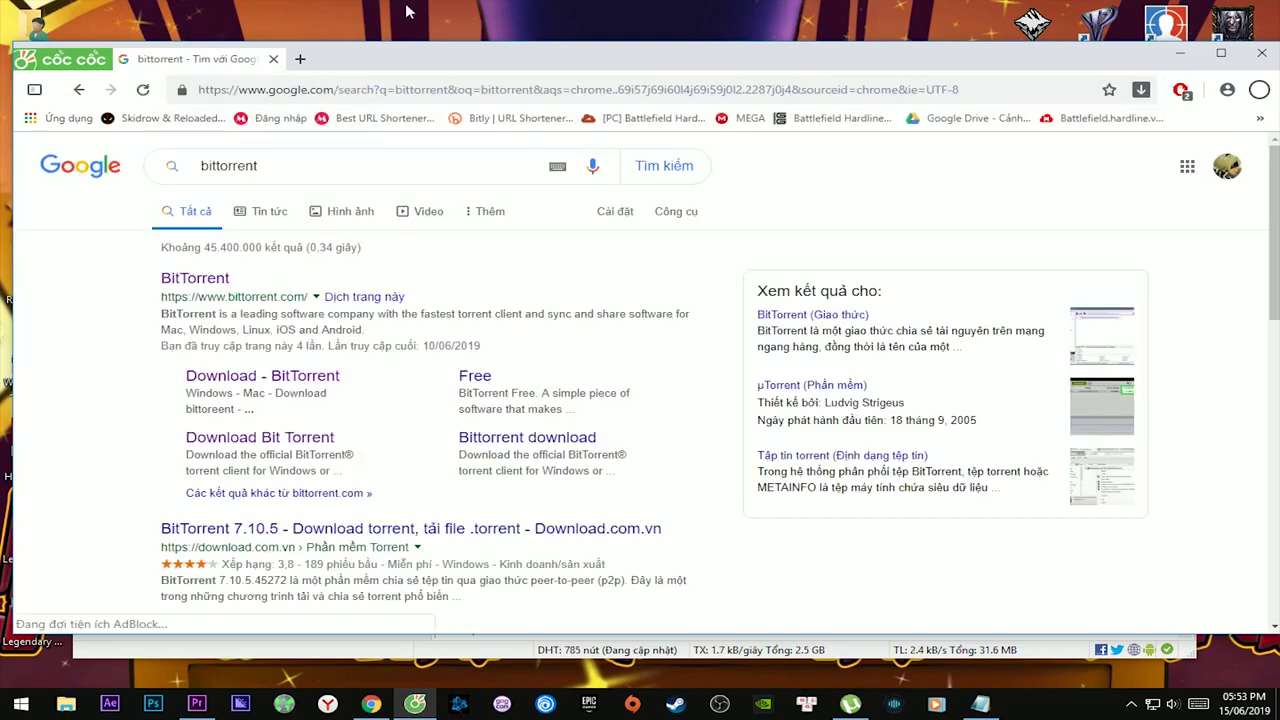
{"action": "scroll", "coordinate": [490, 222], "scroll_direction": "down", "scroll_amount": 2}
{"action": "scroll", "coordinate": [490, 222], "scroll_direction": "up", "scroll_amount": 2}
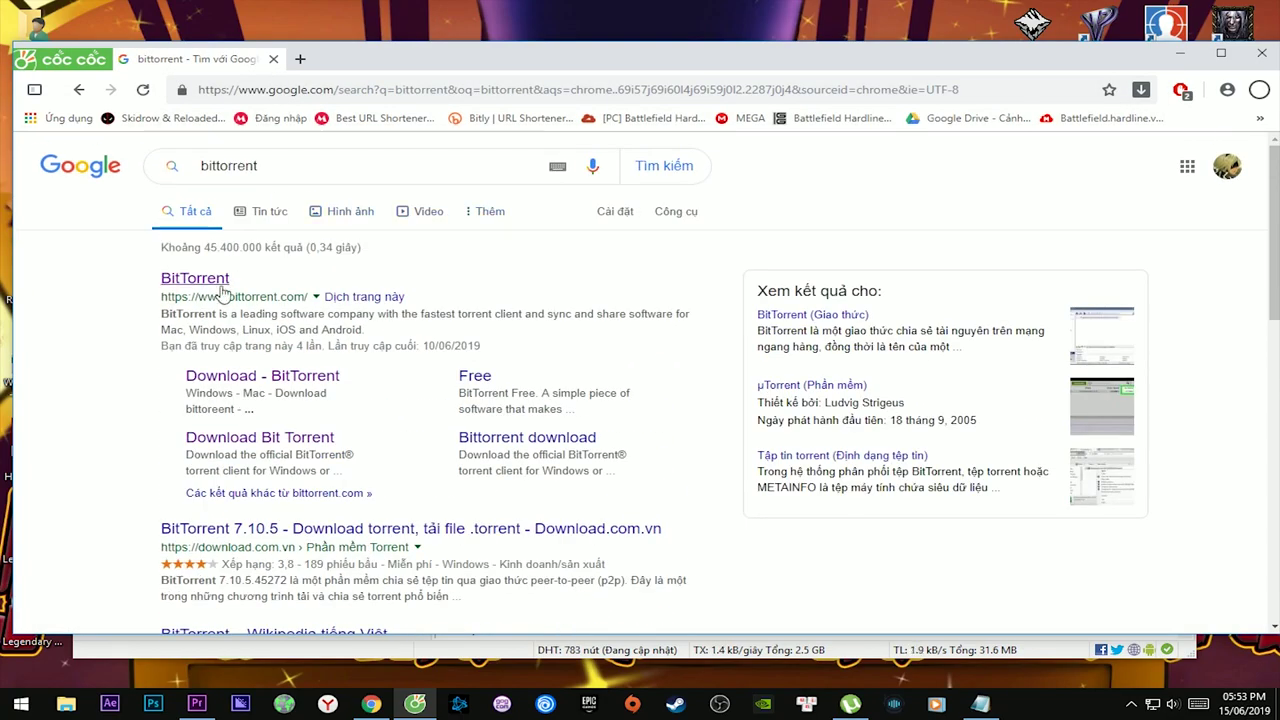
{"action": "left_click_drag", "start_coordinate": [155, 302], "coordinate": [300, 298]}
{"action": "left_click", "coordinate": [190, 280]}
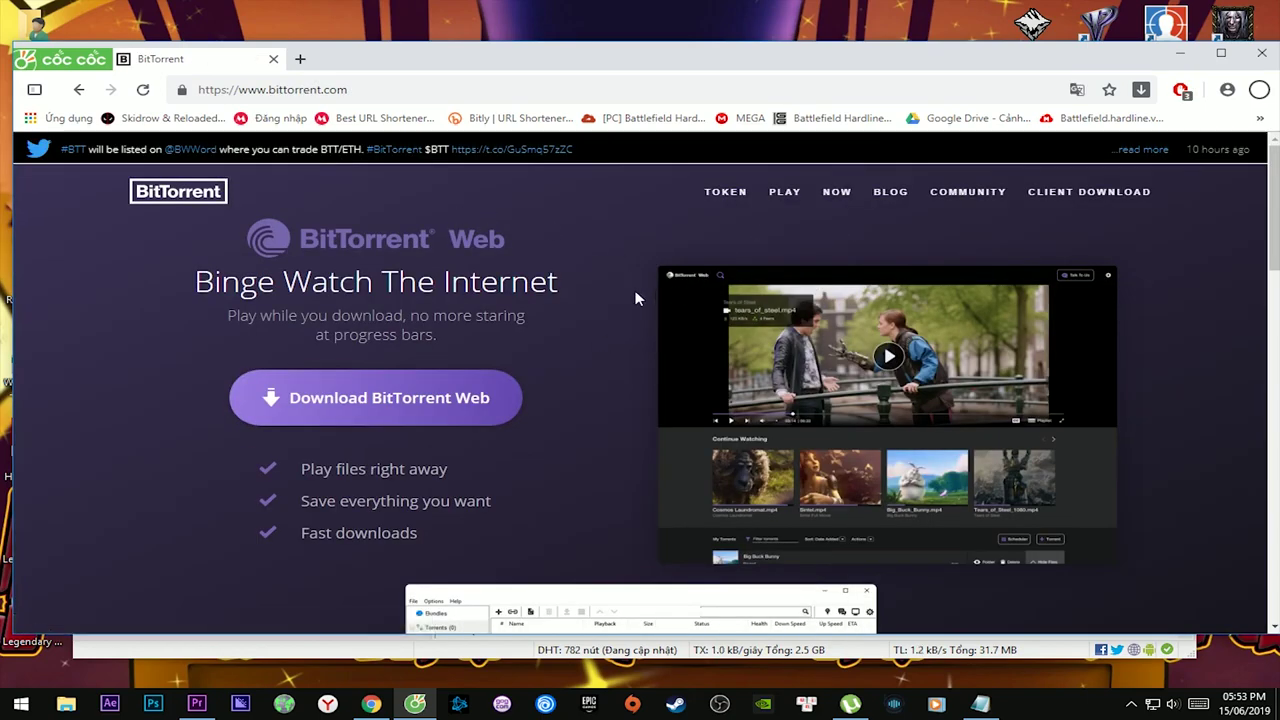
- Examine the BitTorrent Web download offer and compare the prices of the PRO+VPN, PRO, AD-FREE and BASIC plans
{"action": "left_click_drag", "start_coordinate": [224, 381], "coordinate": [584, 388]}
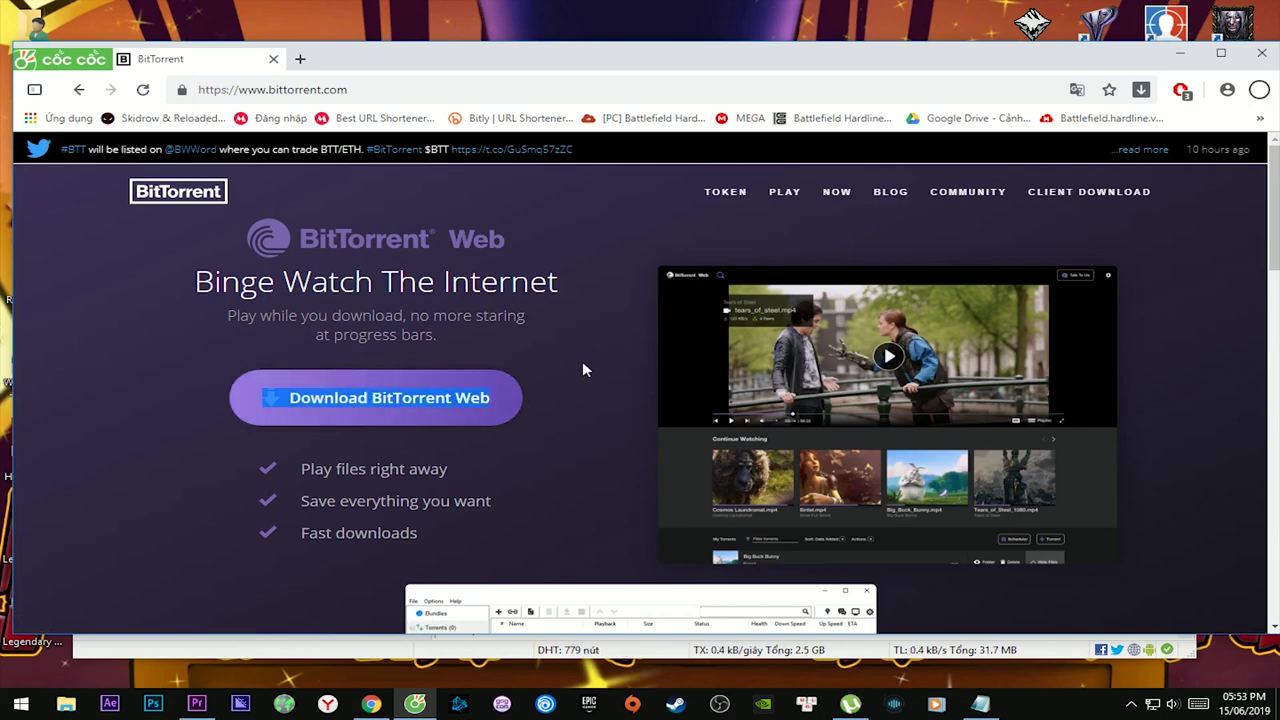
{"action": "scroll", "coordinate": [583, 366], "scroll_direction": "down", "scroll_amount": 10}
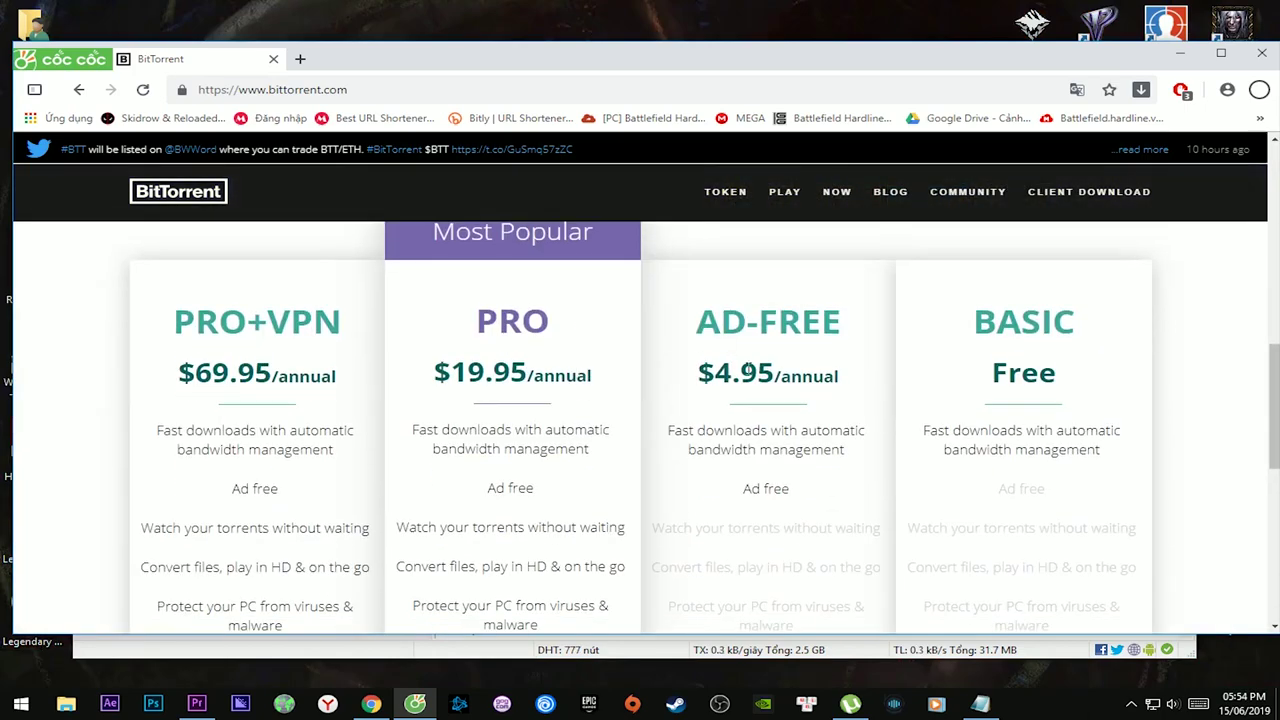
{"action": "left_click_drag", "start_coordinate": [170, 323], "coordinate": [342, 323]}
{"action": "left_click_drag", "start_coordinate": [212, 372], "coordinate": [275, 373]}
{"action": "left_click_drag", "start_coordinate": [434, 372], "coordinate": [527, 372]}
{"action": "left_click", "coordinate": [707, 376]}
{"action": "left_click_drag", "start_coordinate": [707, 376], "coordinate": [777, 375]}
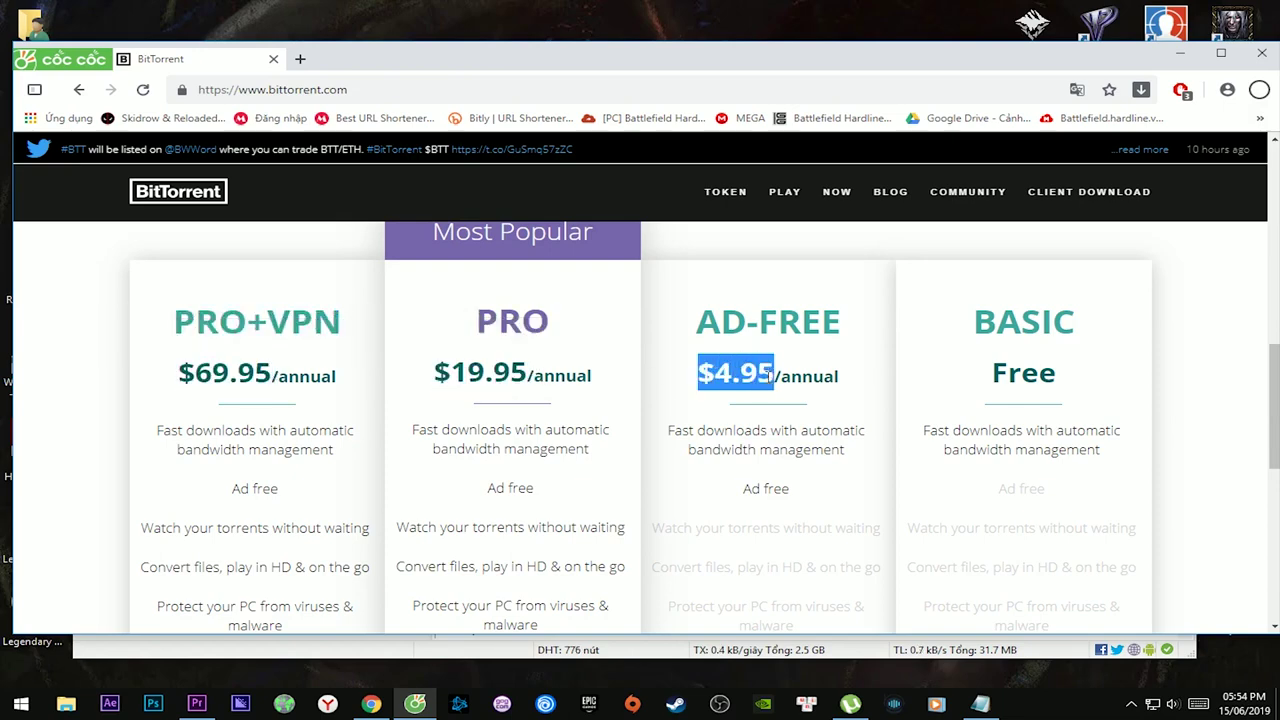
{"action": "left_click", "coordinate": [971, 378]}
- Highlight the bittorrent.com address and look over the homepage from BitTorrent Web to the plan listings
{"action": "scroll", "coordinate": [460, 298], "scroll_direction": "up", "scroll_amount": 5}
{"action": "left_click_drag", "start_coordinate": [350, 89], "coordinate": [196, 89]}
{"action": "mouse_move", "coordinate": [350, 89]}
{"action": "left_mouse_down"}
{"action": "mouse_move", "coordinate": [268, 89]}
{"action": "mouse_move", "coordinate": [361, 93]}
{"action": "left_mouse_up"}
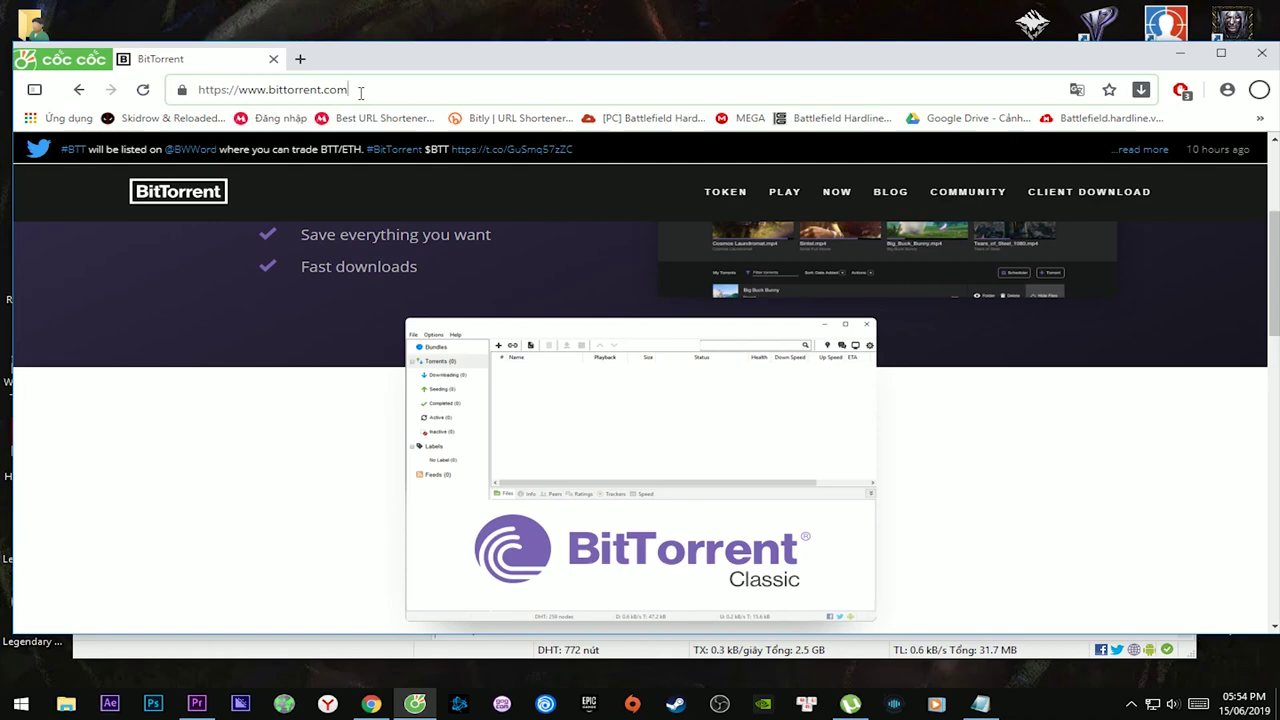
{"action": "left_click_drag", "start_coordinate": [269, 92], "coordinate": [321, 90]}
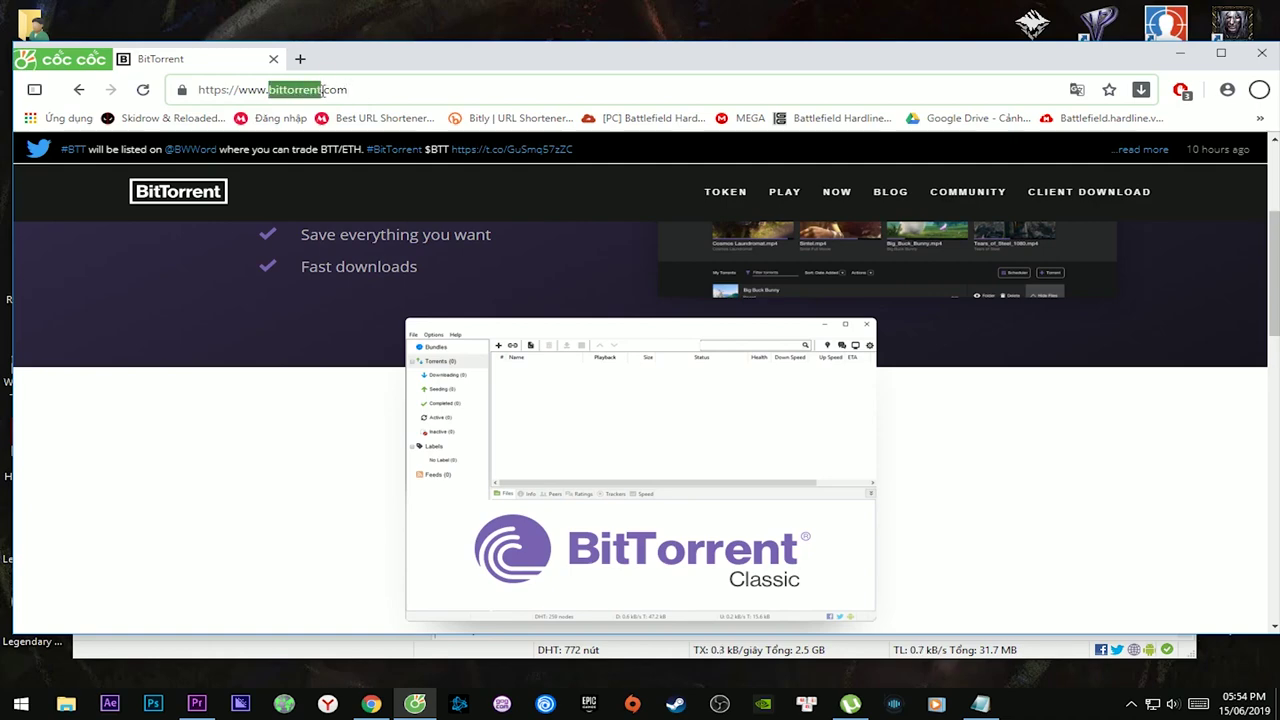
{"action": "scroll", "coordinate": [735, 250], "scroll_direction": "down", "scroll_amount": 3}
{"action": "scroll", "coordinate": [745, 275], "scroll_direction": "up", "scroll_amount": 3}
{"action": "scroll", "coordinate": [760, 404], "scroll_direction": "down", "scroll_amount": 5}
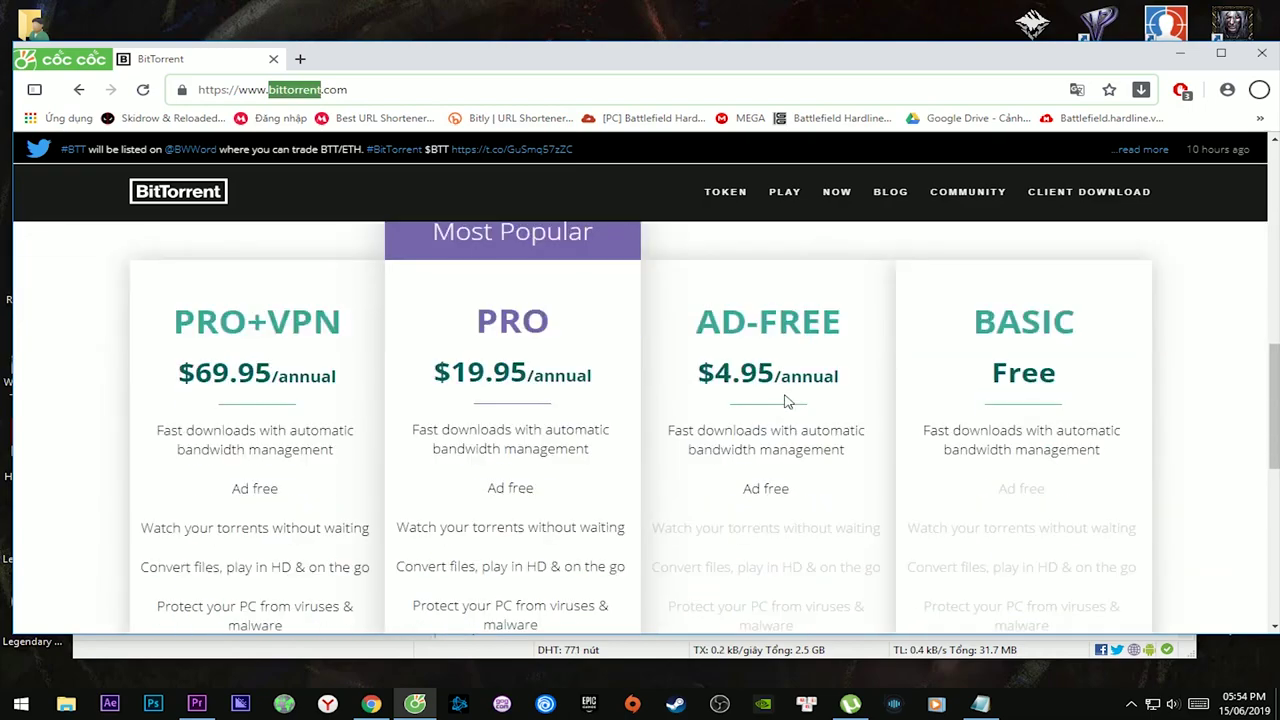
{"action": "scroll", "coordinate": [785, 393], "scroll_direction": "down", "scroll_amount": 7}
{"action": "scroll", "coordinate": [860, 403], "scroll_direction": "up", "scroll_amount": 12}
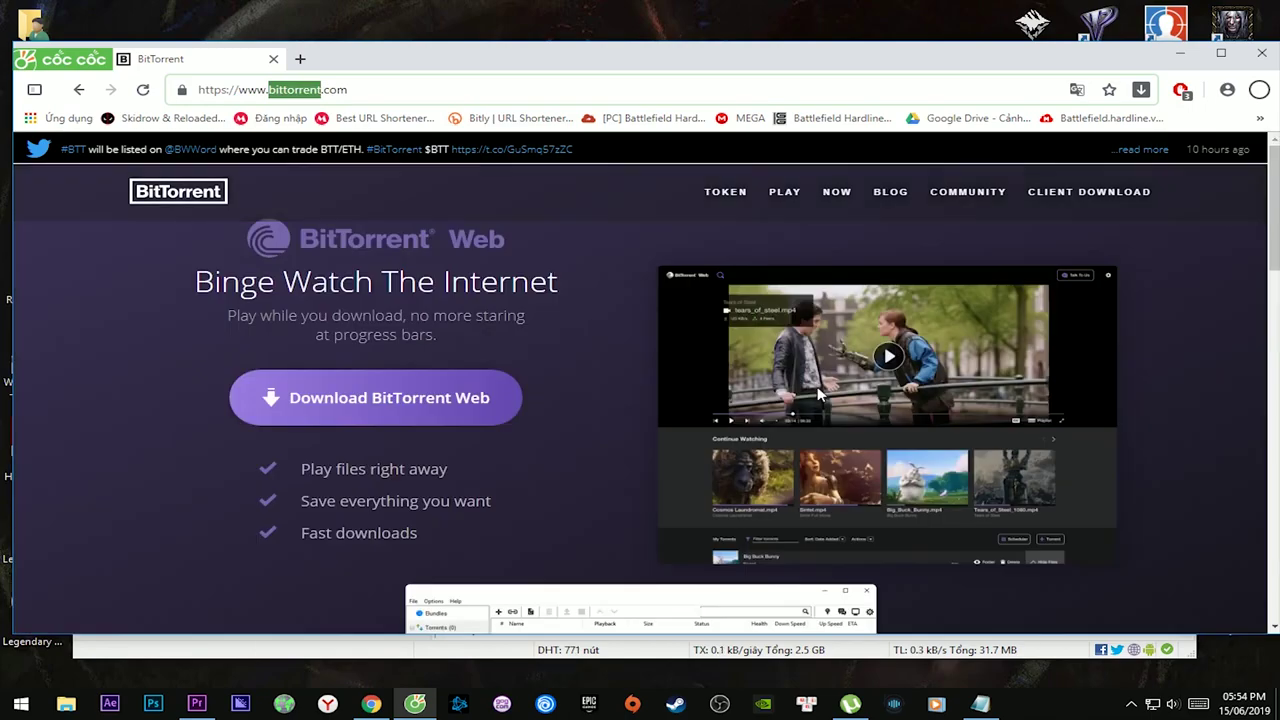
{"action": "scroll", "coordinate": [671, 247], "scroll_direction": "down", "scroll_amount": 3}
{"action": "left_click", "coordinate": [388, 96]}
- Download the free BASIC version of BitTorrent and run the BitTorrent (1).exe installer
{"action": "scroll", "coordinate": [760, 310], "scroll_direction": "down", "scroll_amount": 10}
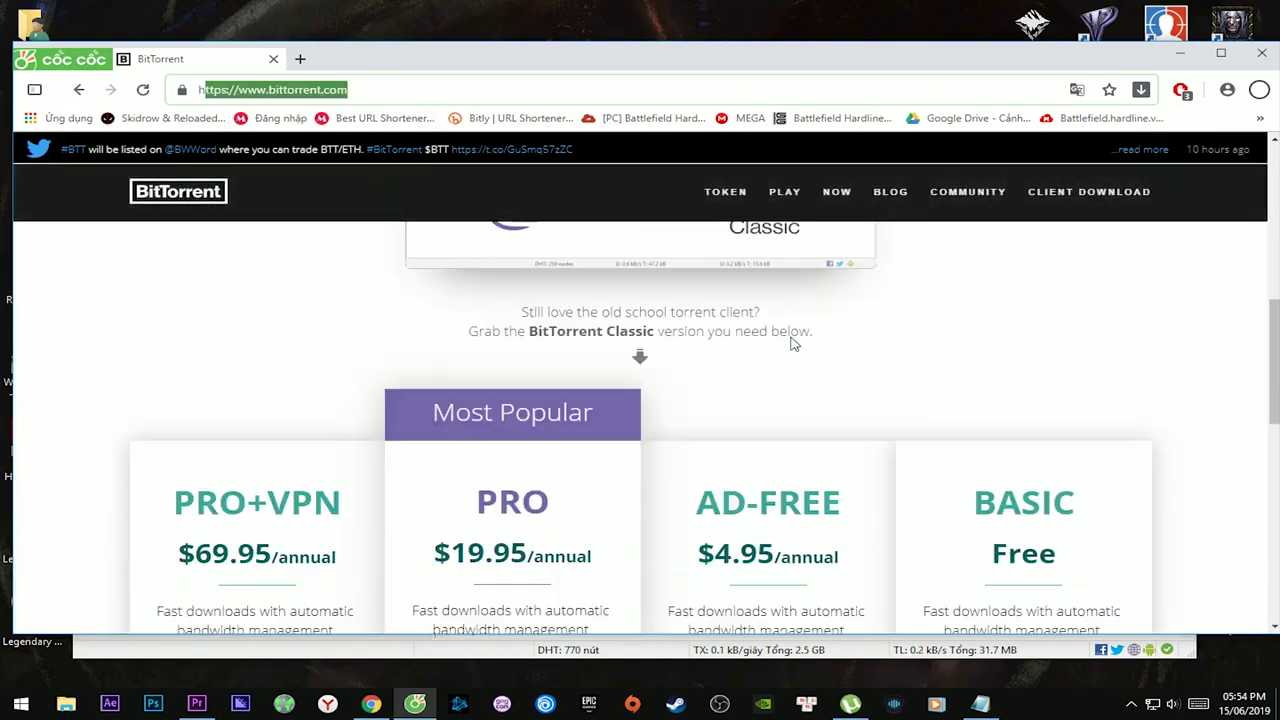
{"action": "scroll", "coordinate": [908, 284], "scroll_direction": "up", "scroll_amount": 3}
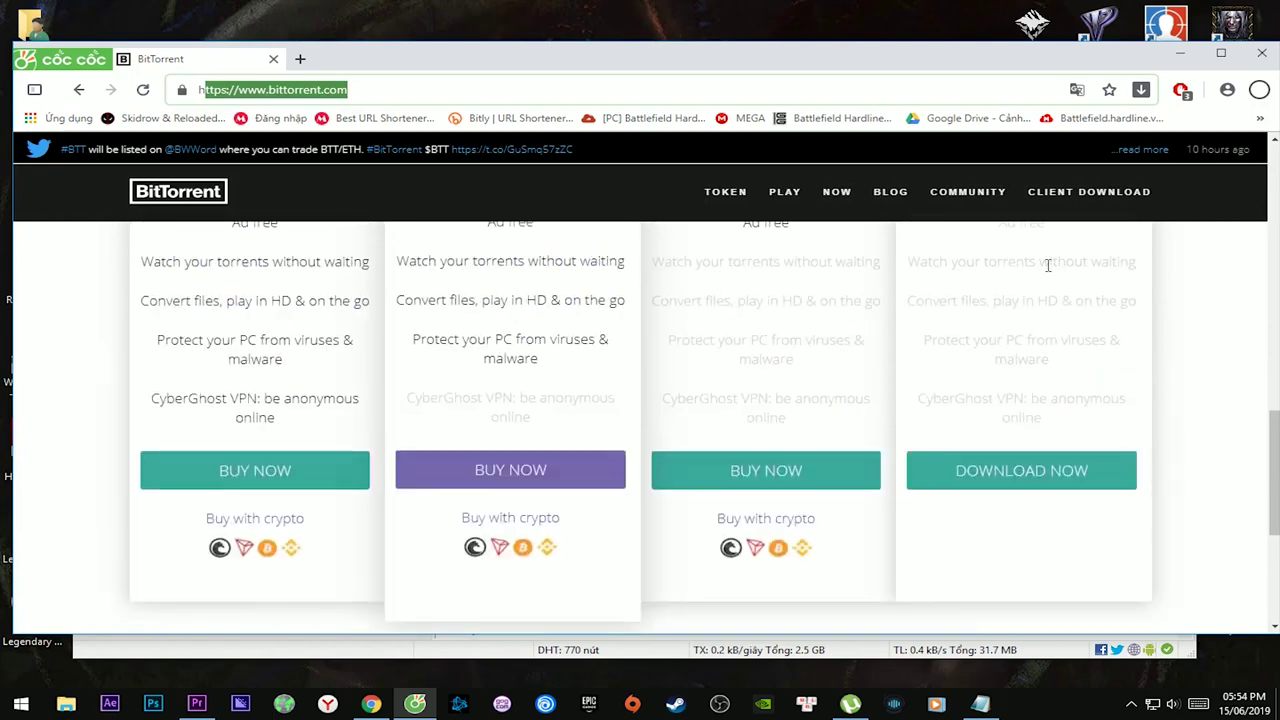
{"action": "left_click", "coordinate": [1030, 472]}
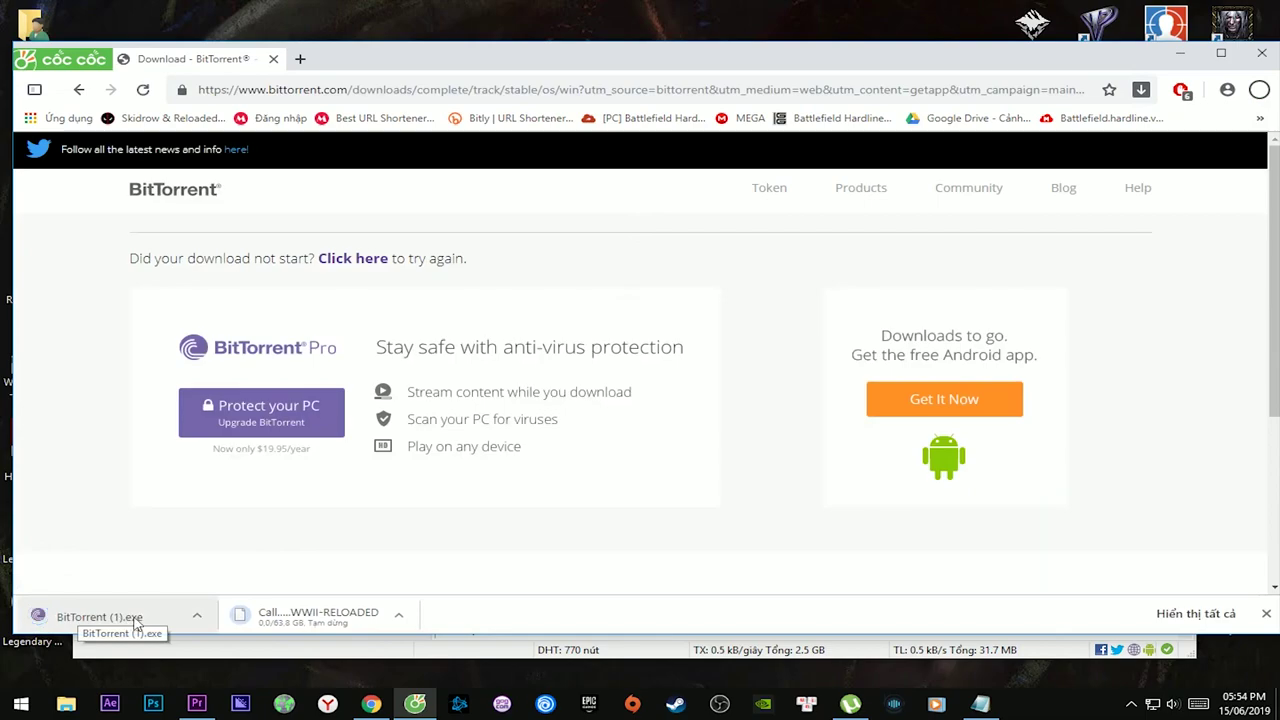
{"action": "left_click", "coordinate": [126, 614]}
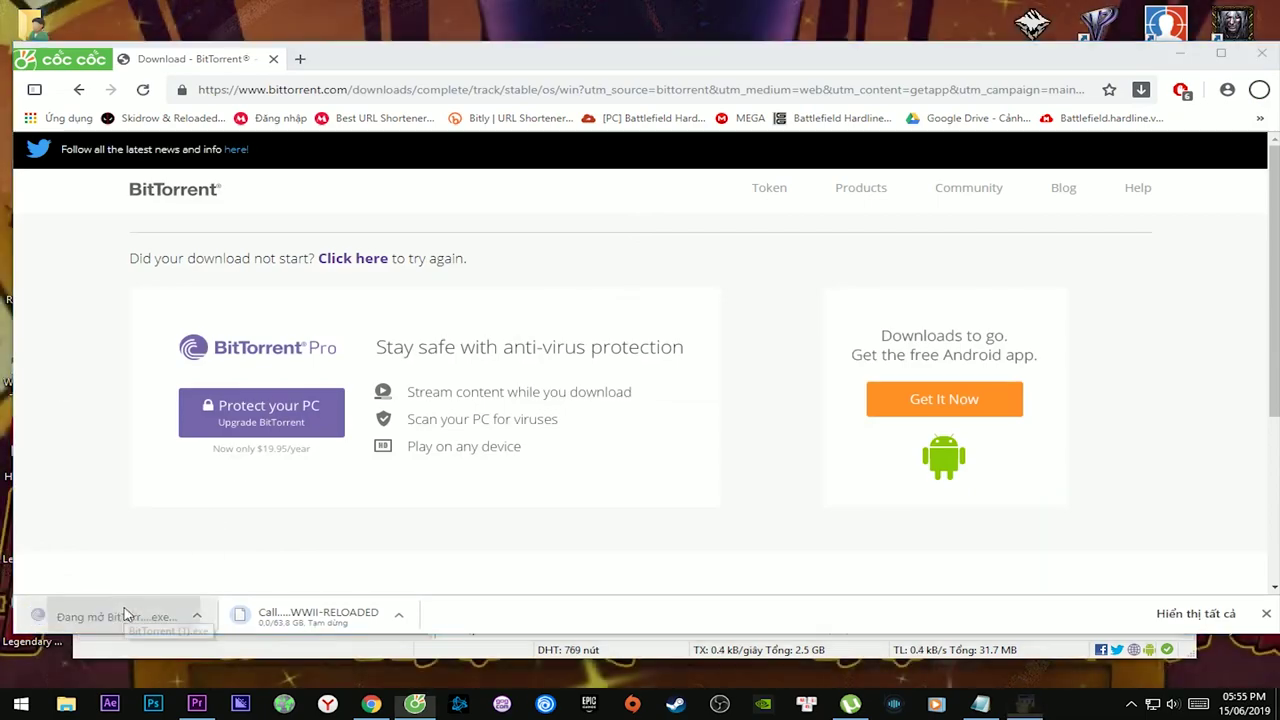
- Minimize the Cốc Cốc, µTorrent and Chrome windows, move the BitTorrent Install Wizard higher, and refresh the desktop
{"action": "left_click", "coordinate": [1180, 52]}
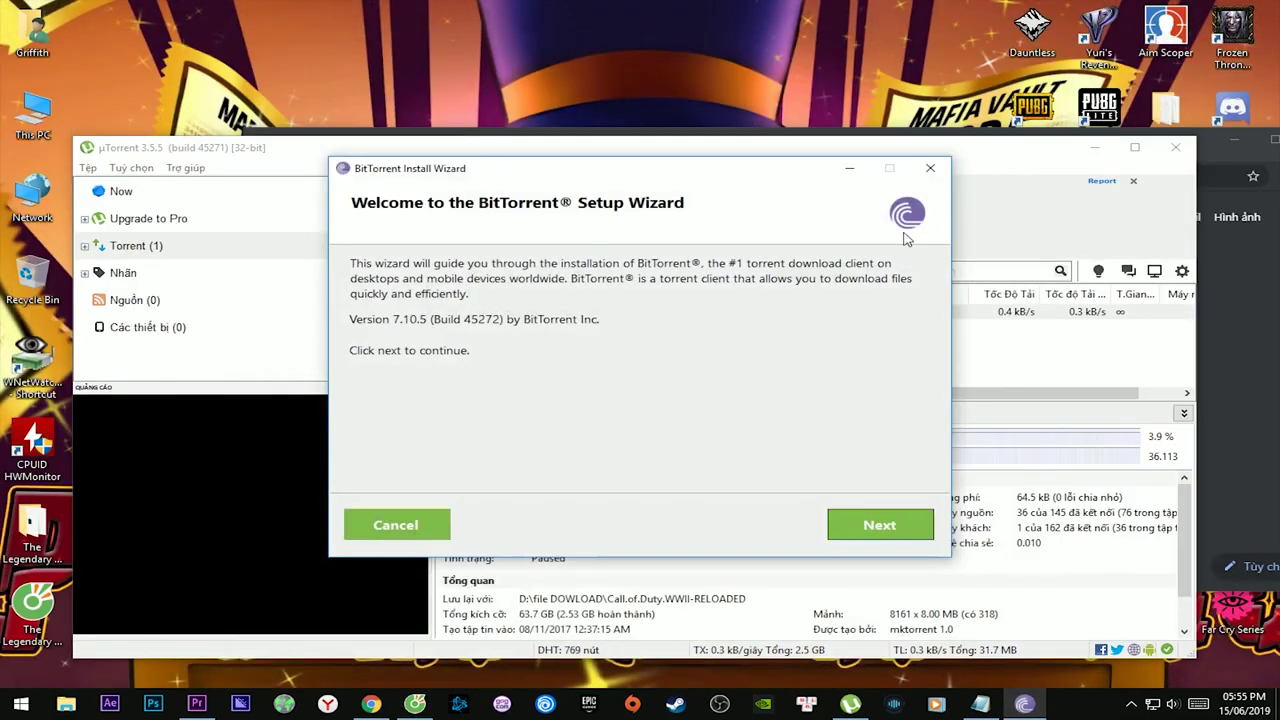
{"action": "left_click", "coordinate": [1095, 147]}
{"action": "left_click", "coordinate": [1236, 141]}
{"action": "left_click_drag", "start_coordinate": [644, 174], "coordinate": [670, 78]}
{"action": "right_click", "coordinate": [218, 72]}
{"action": "left_click", "coordinate": [290, 196]}
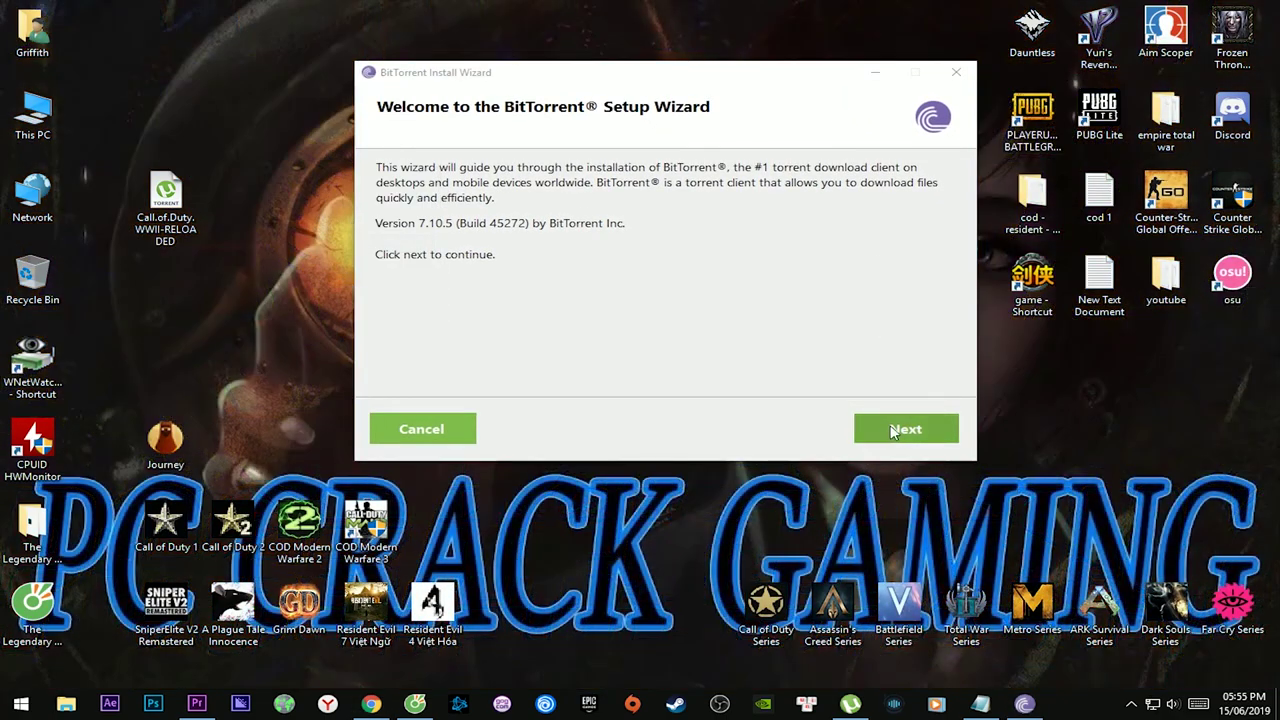
- Proceed through the BitTorrent setup wizard's welcome and warning pages and accept the license agreement and privacy policy
{"action": "left_click", "coordinate": [894, 431]}
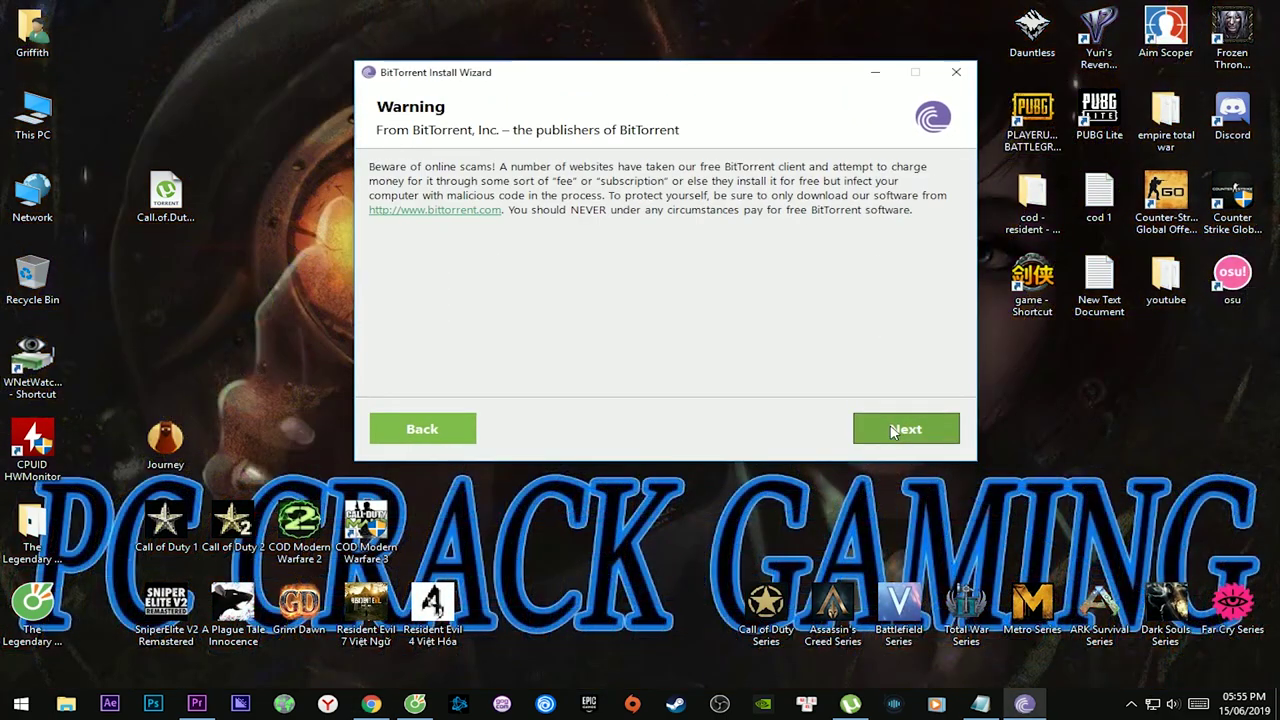
{"action": "left_click", "coordinate": [937, 425]}
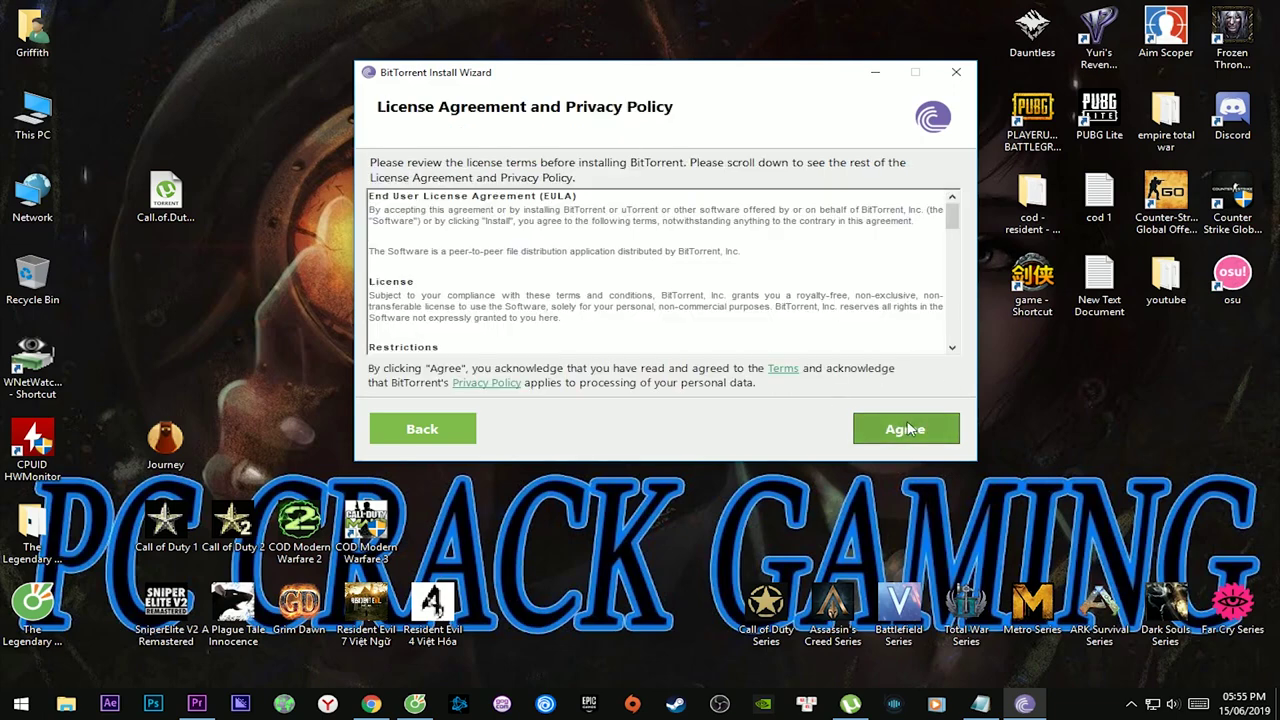
{"action": "scroll", "coordinate": [965, 240], "scroll_direction": "down", "scroll_amount": 5}
{"action": "left_click", "coordinate": [920, 428]}
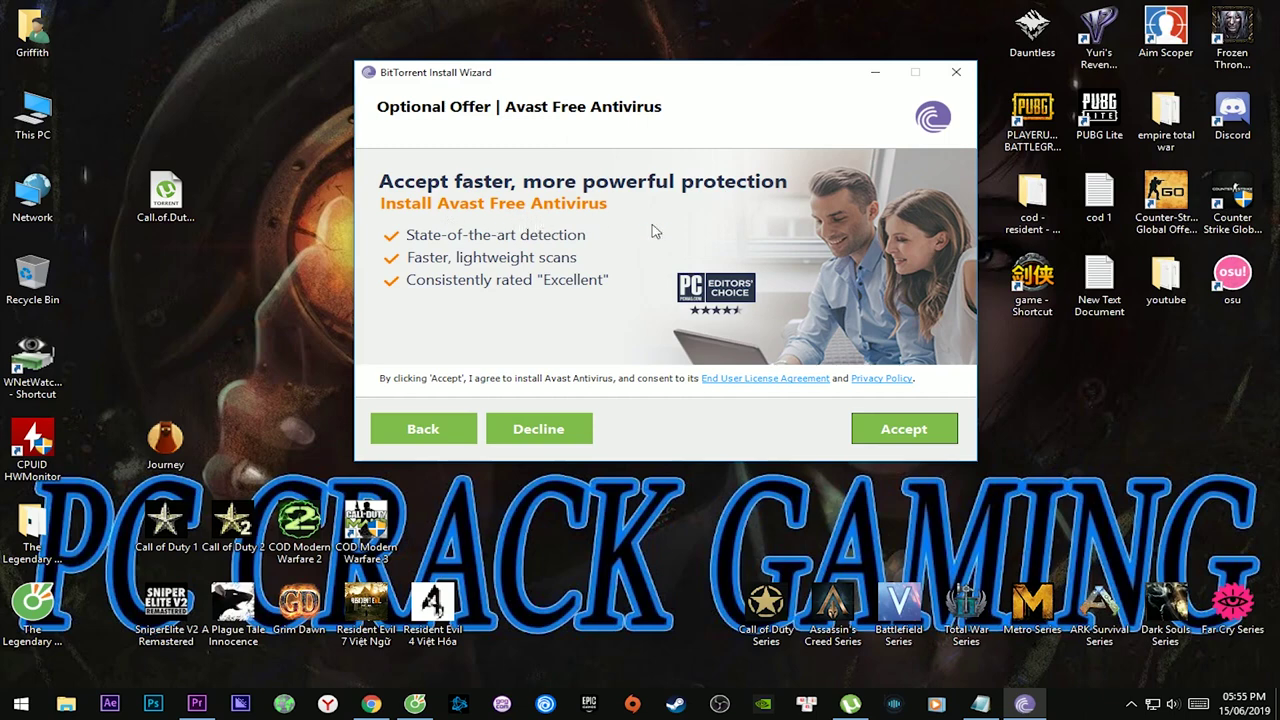
- Decline the Avast Free Antivirus offer and opt out of installing Adaware Antivirus in the BitTorrent setup wizard
{"action": "left_click", "coordinate": [541, 435]}
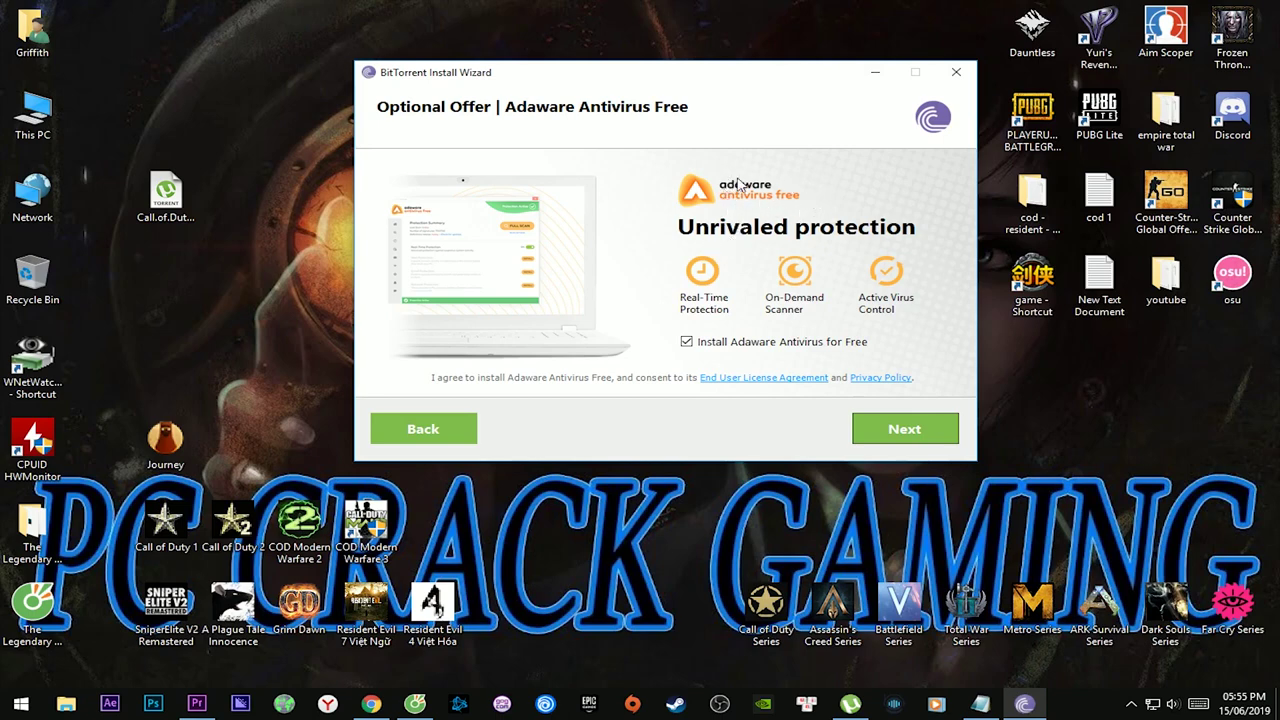
{"action": "left_click", "coordinate": [687, 343]}
{"action": "left_click", "coordinate": [892, 430]}
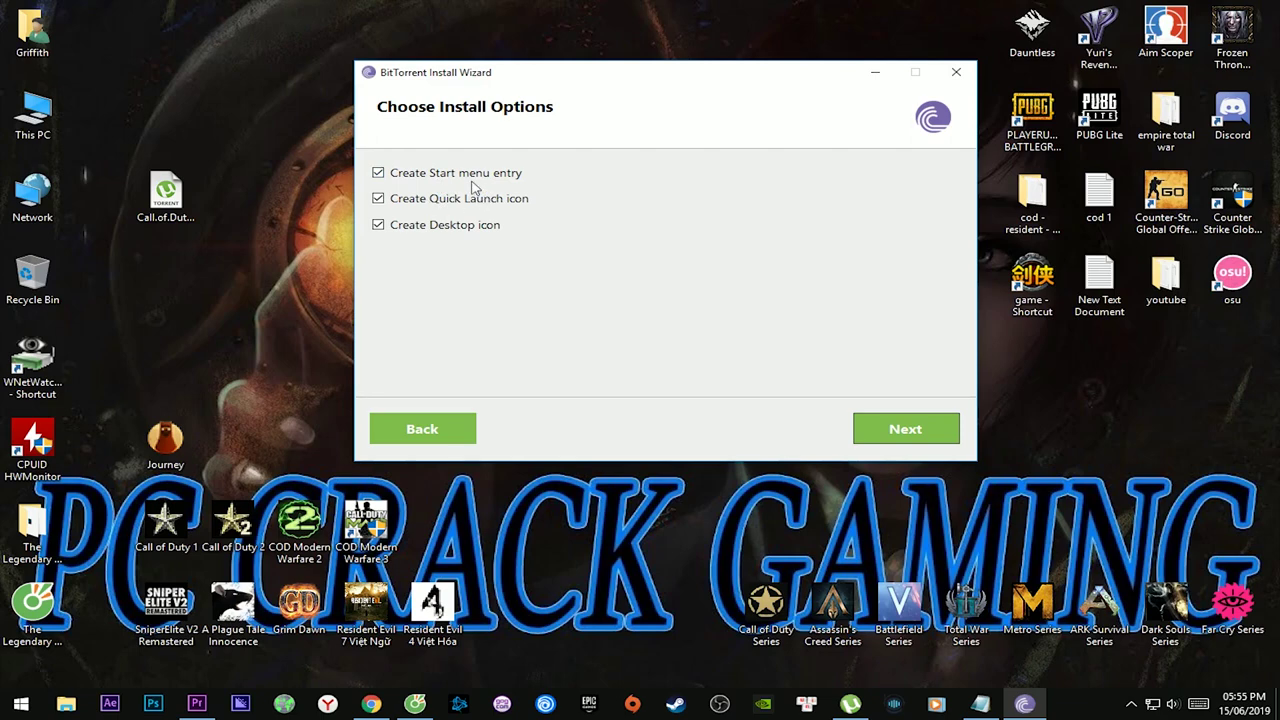
- Keep only the desktop icon among the install options, accept the default configuration and start installing BitTorrent
{"action": "left_click", "coordinate": [396, 174]}
{"action": "left_click", "coordinate": [385, 198]}
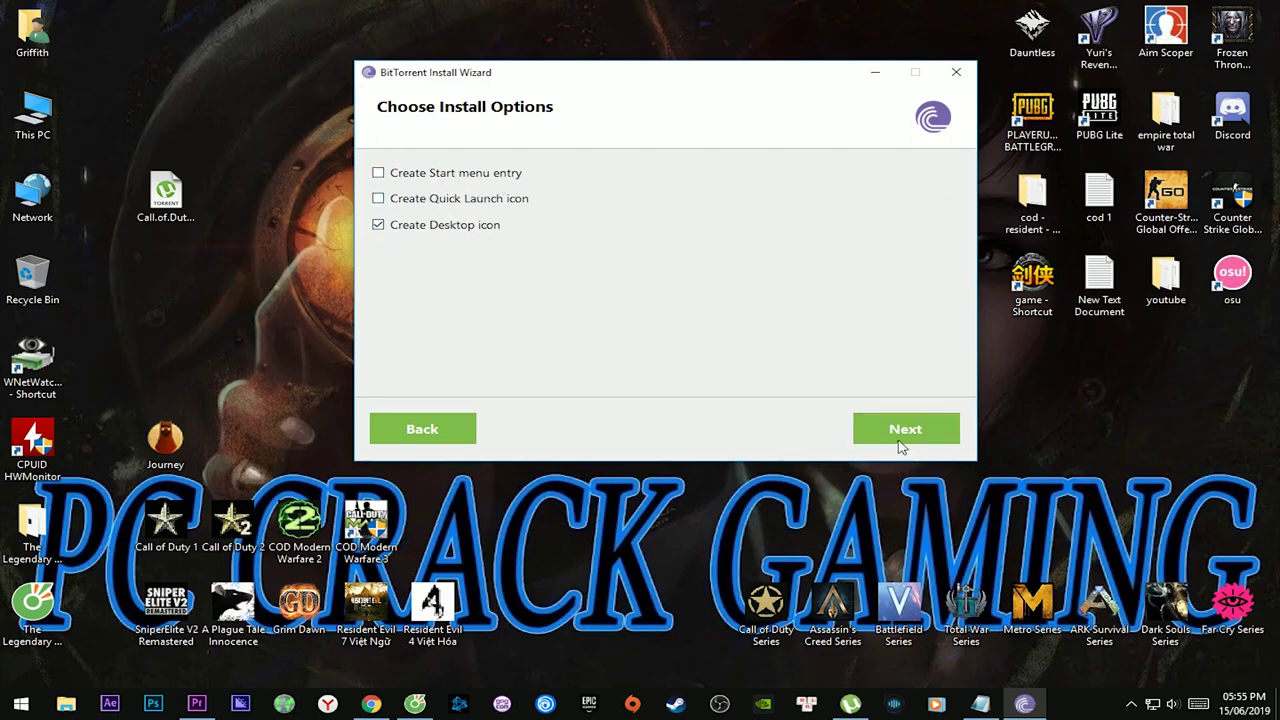
{"action": "left_click", "coordinate": [903, 449]}
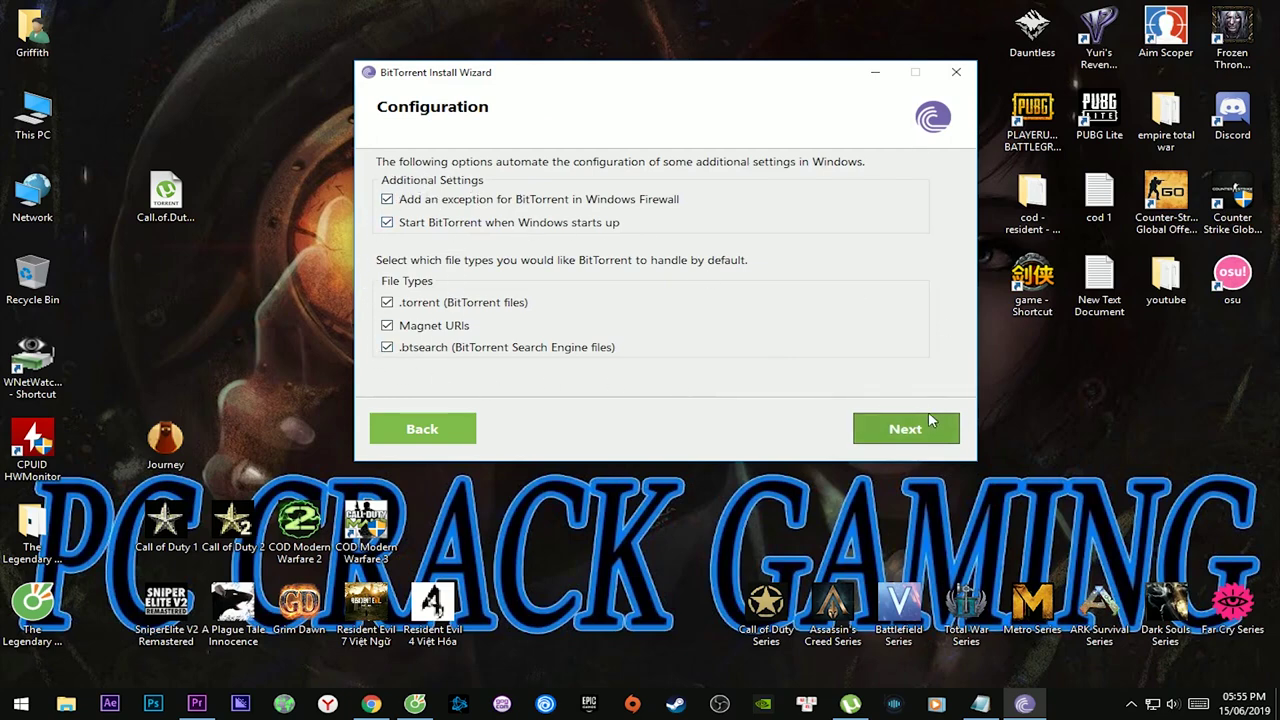
{"action": "left_click", "coordinate": [905, 429]}
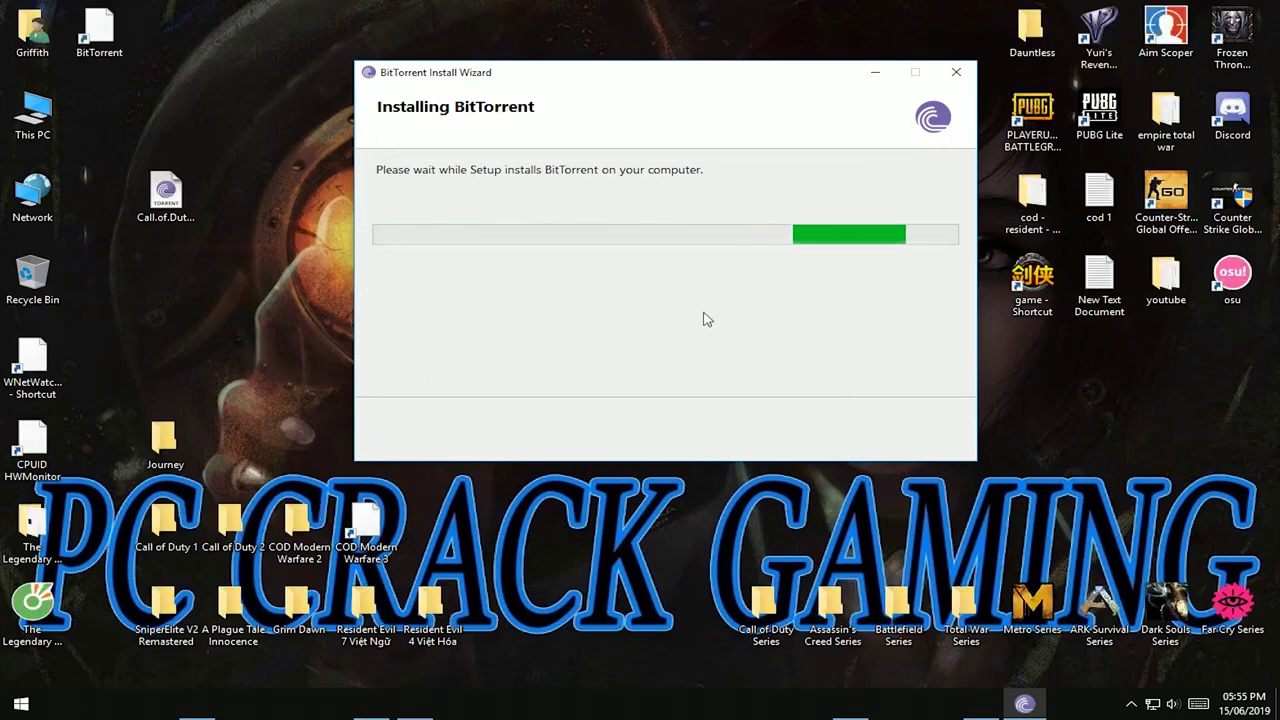
- Finish the setup with BitTorrent launched, close its Product News page, minimize the browser and move the BitTorrent window higher
{"action": "left_click", "coordinate": [163, 220]}
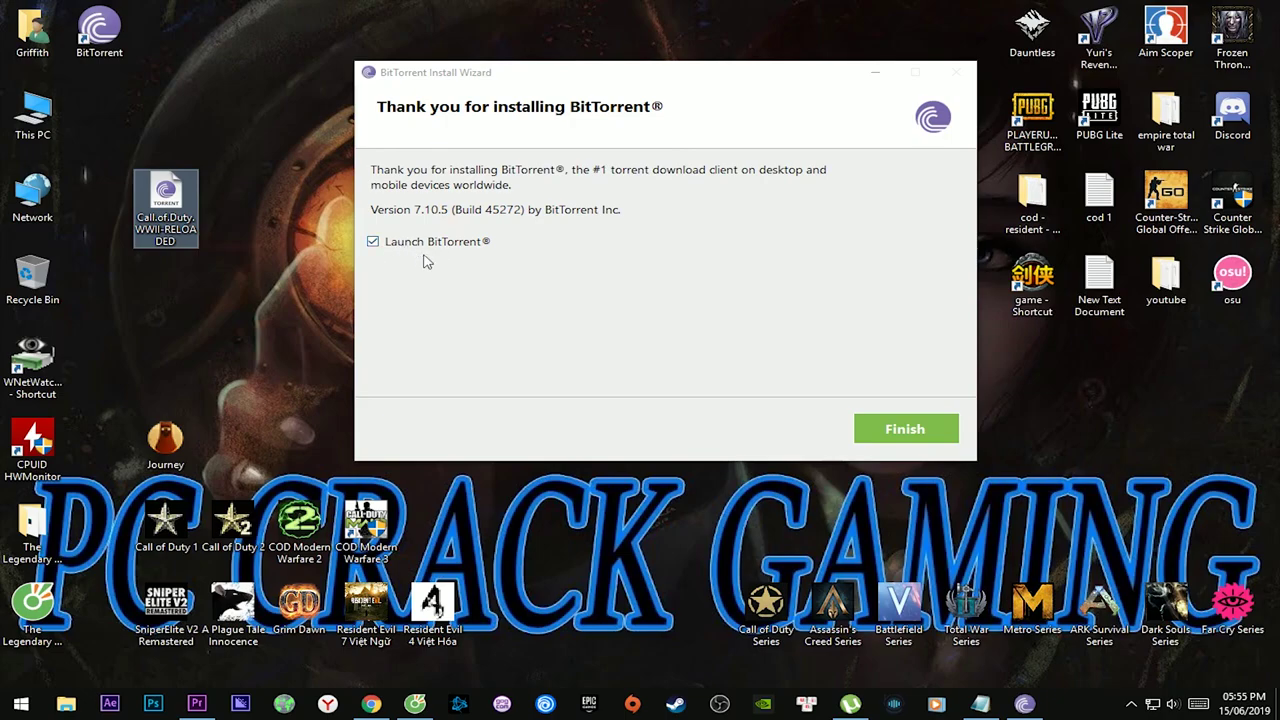
{"action": "left_click", "coordinate": [905, 428]}
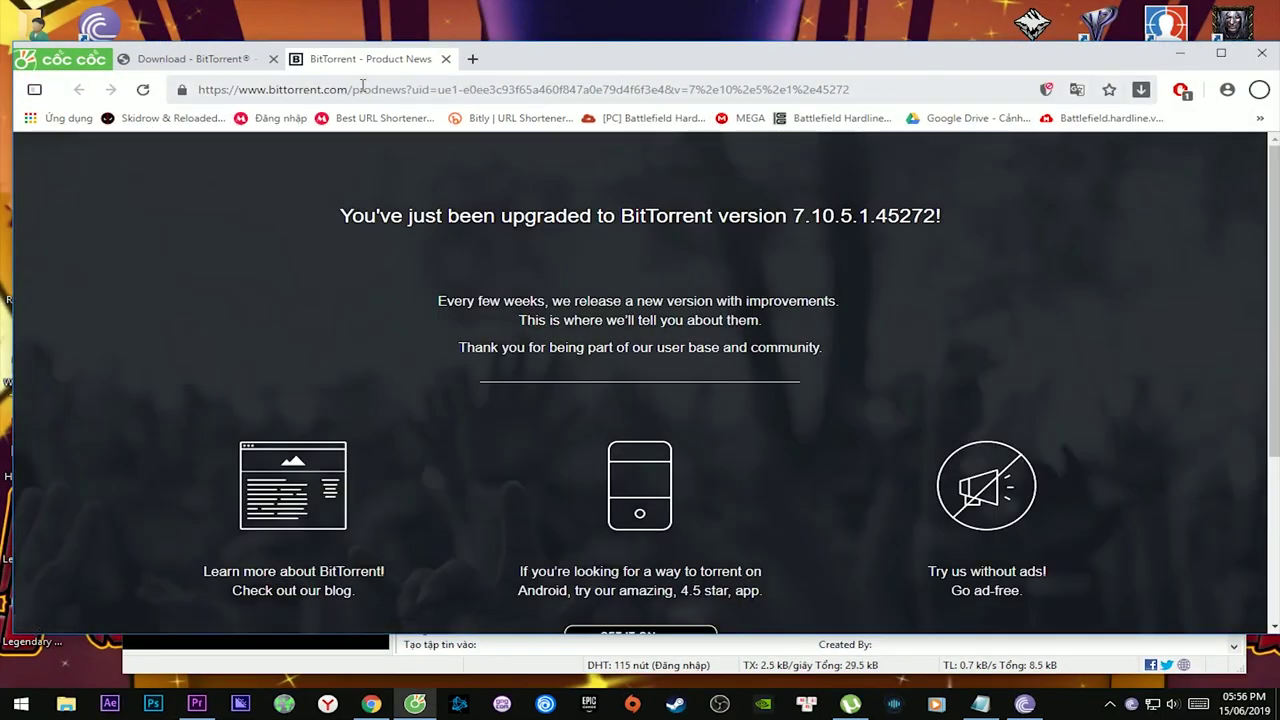
{"action": "left_click", "coordinate": [445, 58]}
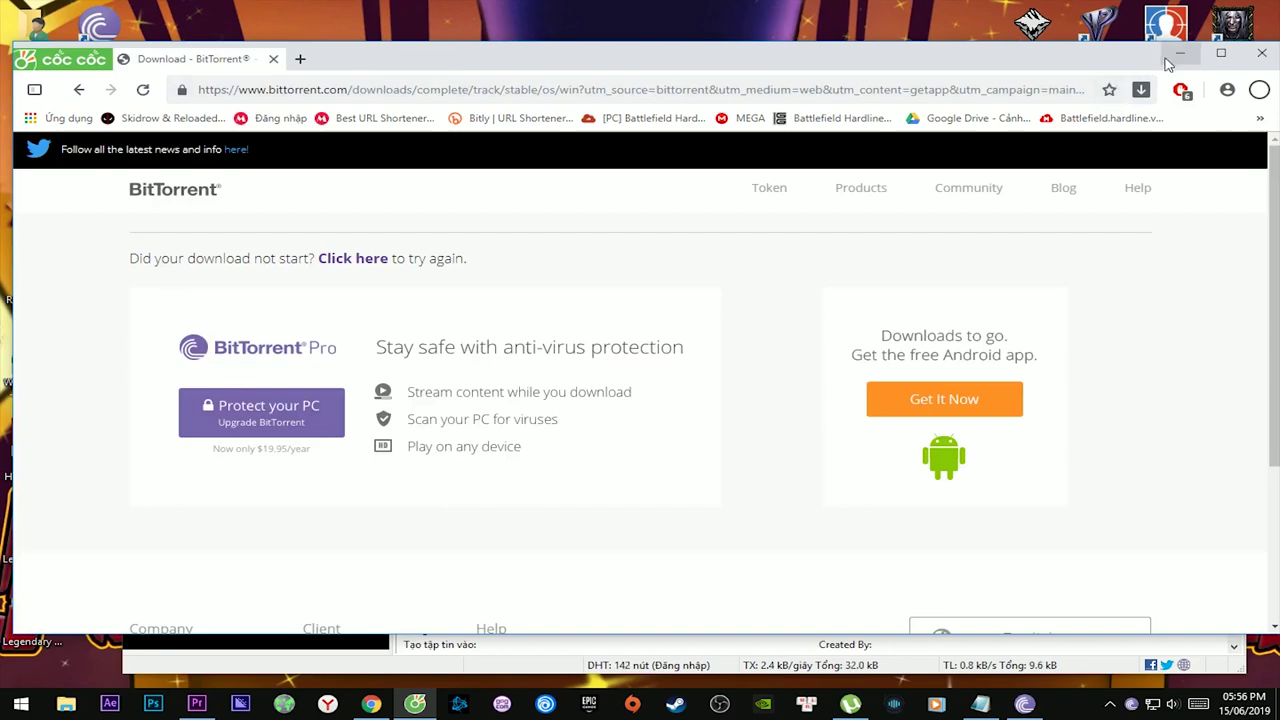
{"action": "left_click", "coordinate": [1180, 53]}
{"action": "left_click_drag", "start_coordinate": [690, 129], "coordinate": [705, 62]}
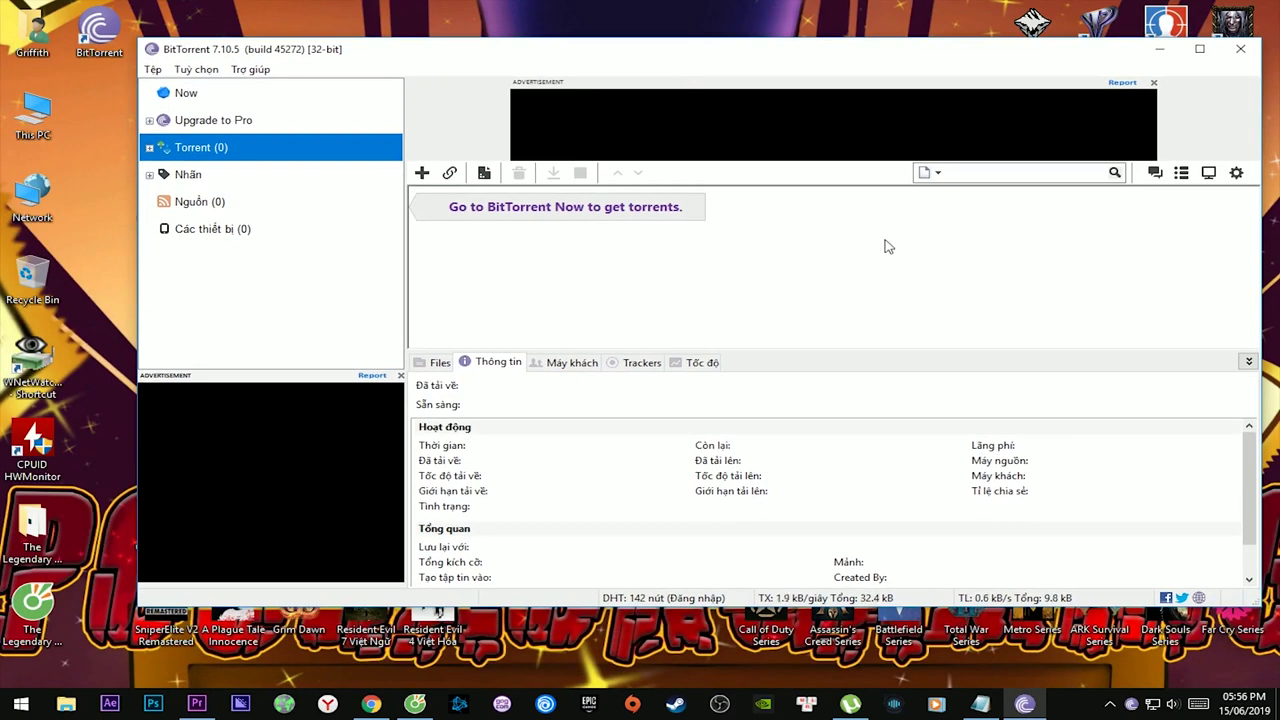
- Look through BitTorrent's settings pages, from general and interface options to bandwidth, scheduling and playback, and close them without changes
{"action": "scroll", "coordinate": [691, 449], "scroll_direction": "down", "scroll_amount": 1}
{"action": "scroll", "coordinate": [669, 449], "scroll_direction": "up", "scroll_amount": 1}
{"action": "scroll", "coordinate": [670, 451], "scroll_direction": "down", "scroll_amount": 1}
{"action": "scroll", "coordinate": [670, 451], "scroll_direction": "up", "scroll_amount": 1}
{"action": "left_click", "coordinate": [1236, 172]}
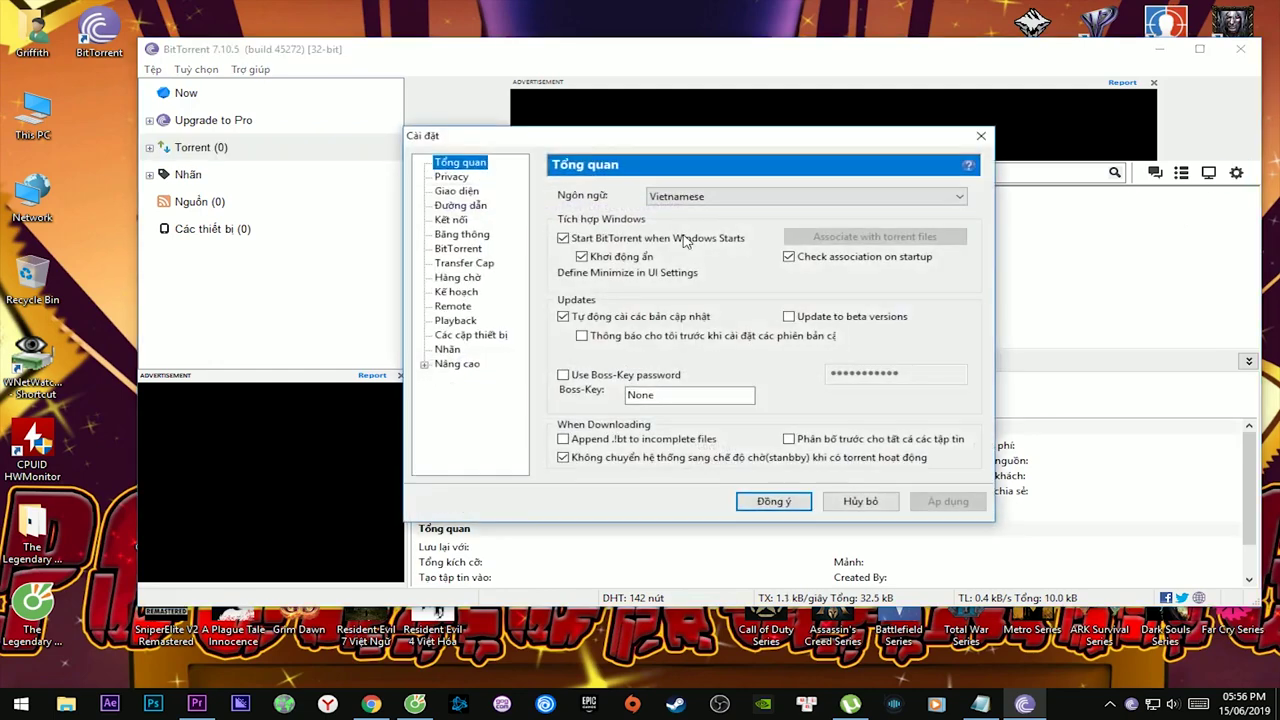
{"action": "left_click", "coordinate": [456, 191]}
{"action": "left_click", "coordinate": [460, 205]}
{"action": "left_click", "coordinate": [451, 219]}
{"action": "left_click", "coordinate": [465, 234]}
{"action": "left_click", "coordinate": [458, 248]}
{"action": "left_click", "coordinate": [464, 263]}
{"action": "left_click", "coordinate": [458, 277]}
{"action": "left_click", "coordinate": [456, 291]}
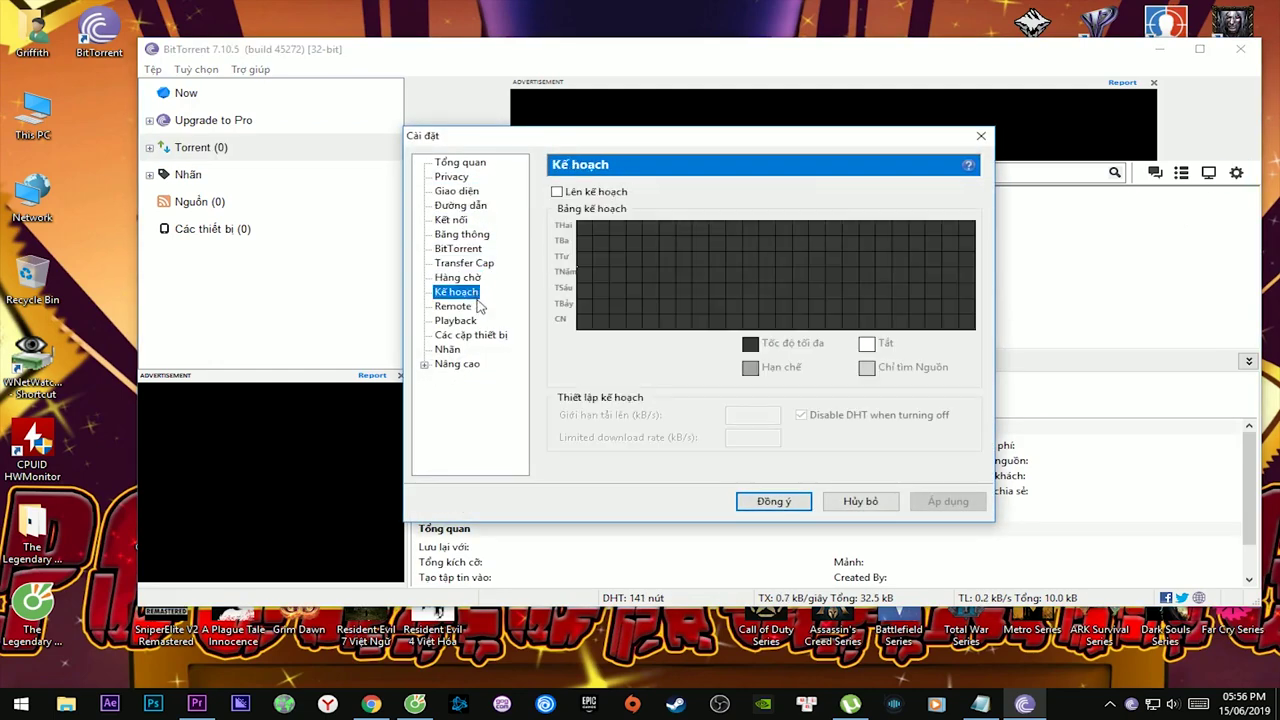
{"action": "left_click", "coordinate": [456, 320]}
{"action": "left_click", "coordinate": [458, 277]}
{"action": "left_click", "coordinate": [458, 248]}
{"action": "left_click", "coordinate": [462, 234]}
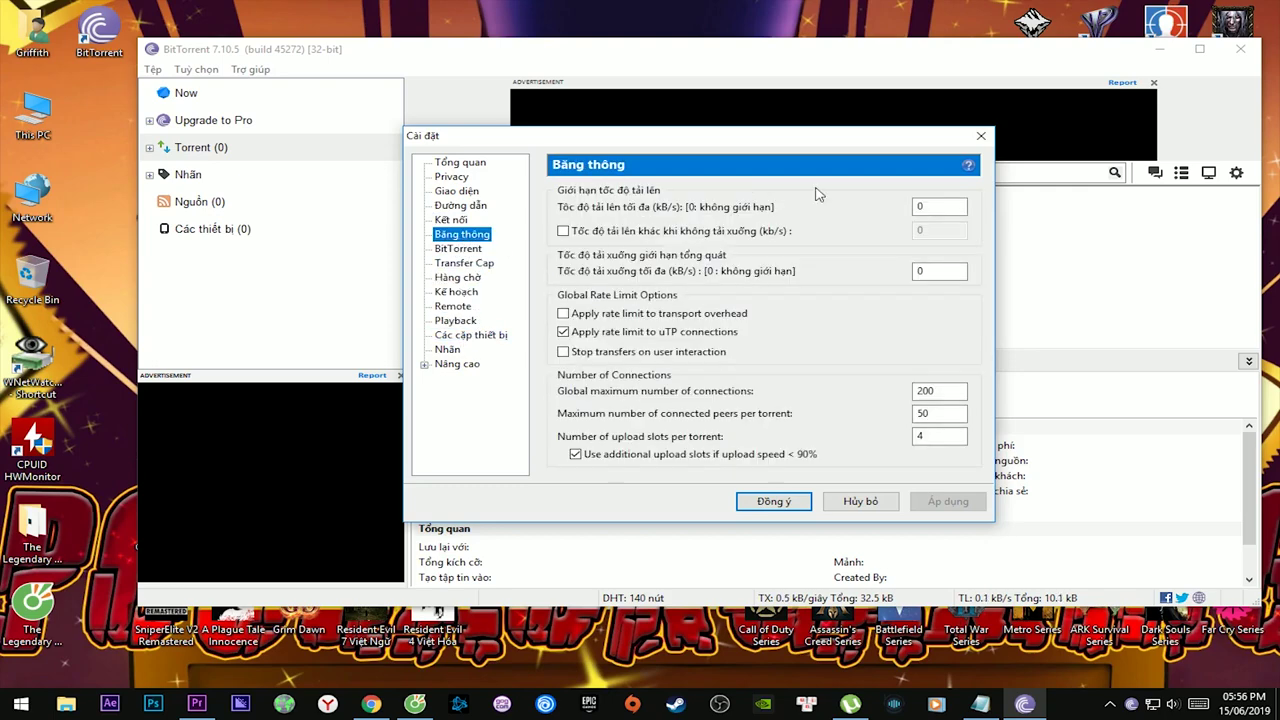
{"action": "left_click", "coordinate": [462, 206]}
{"action": "left_click", "coordinate": [456, 191]}
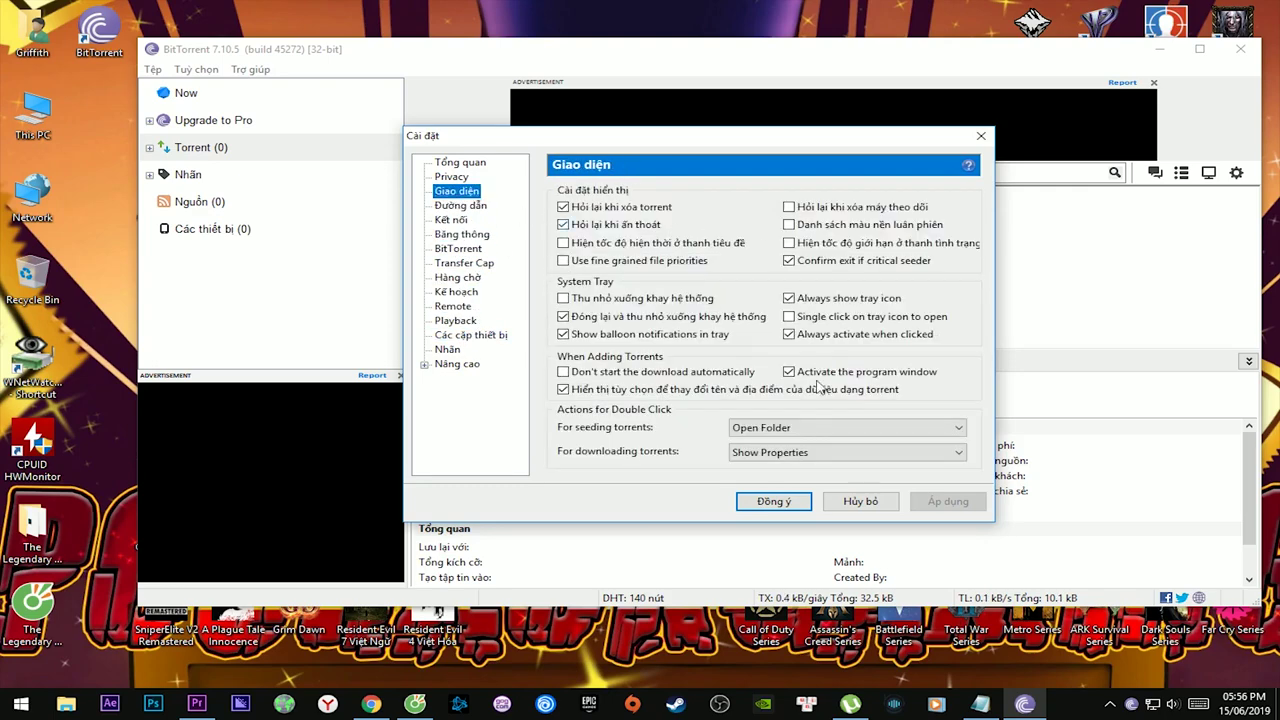
{"action": "left_click", "coordinate": [876, 502]}
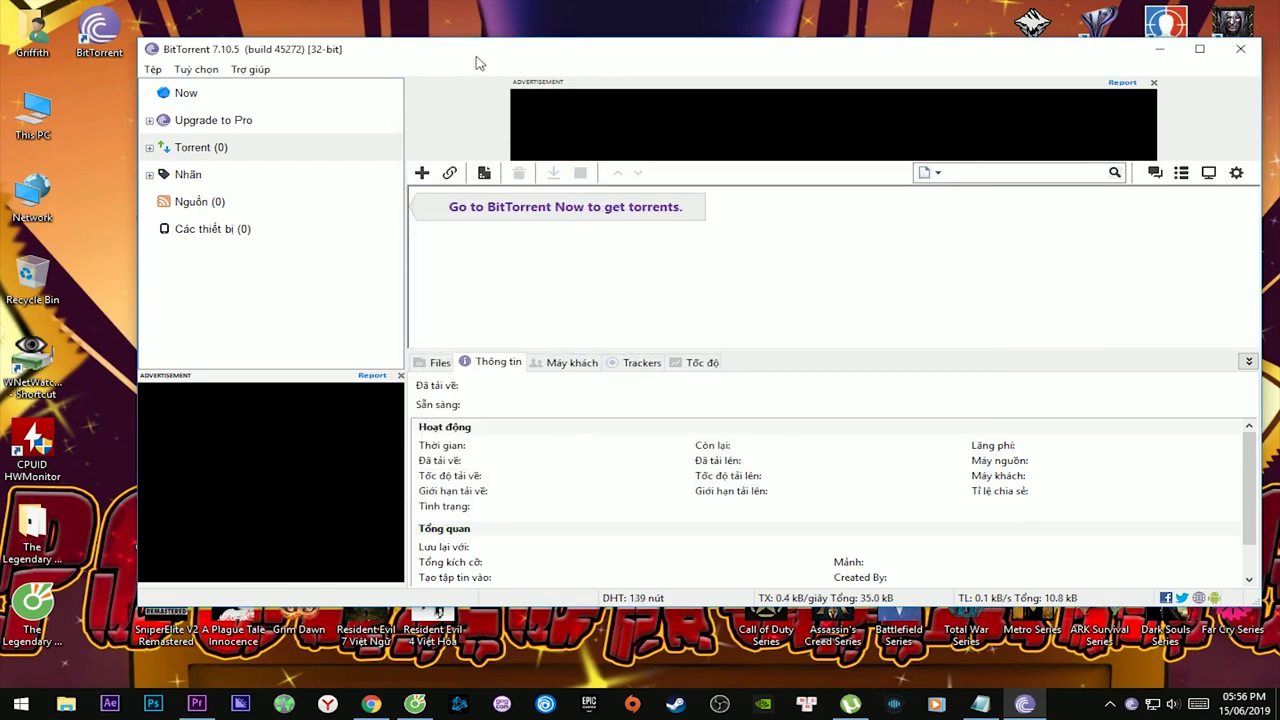
- Move and resize the BitTorrent window on the desktop
{"action": "left_click_drag", "start_coordinate": [463, 59], "coordinate": [498, 72]}
{"action": "left_click_drag", "start_coordinate": [201, 55], "coordinate": [350, 112]}
{"action": "left_click_drag", "start_coordinate": [698, 128], "coordinate": [575, 93]}
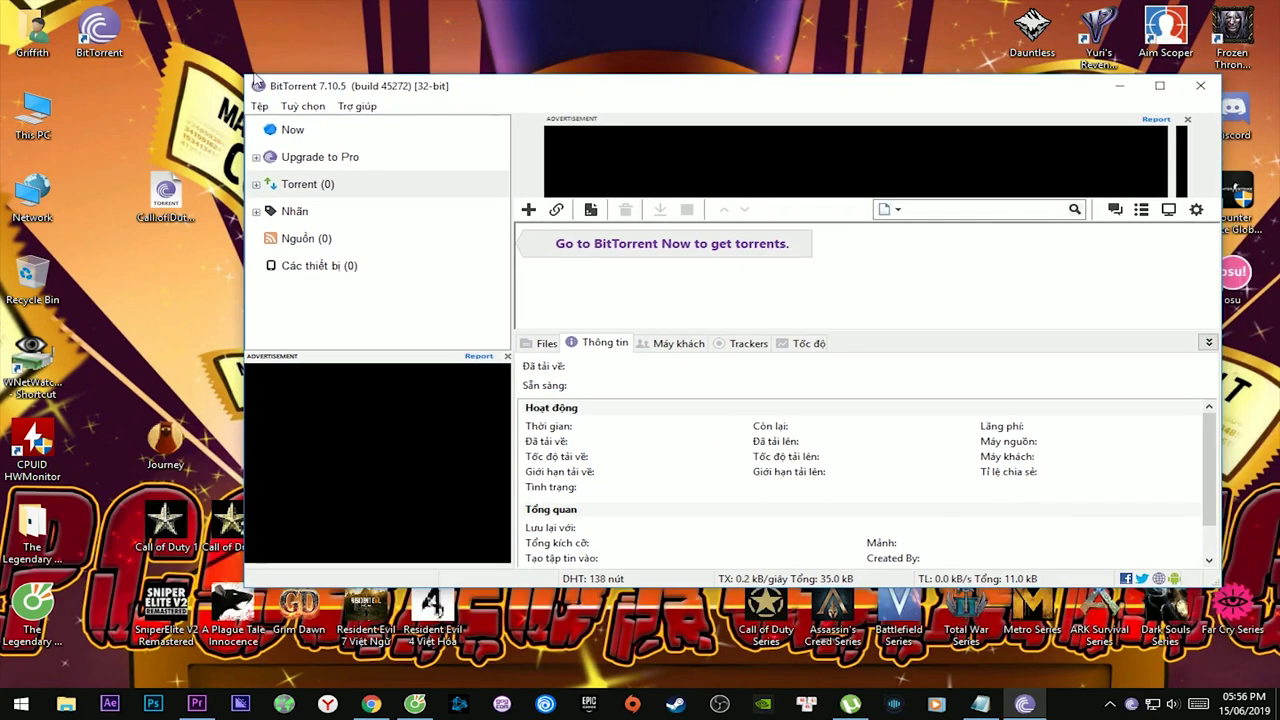
{"action": "left_click_drag", "start_coordinate": [245, 74], "coordinate": [241, 31]}
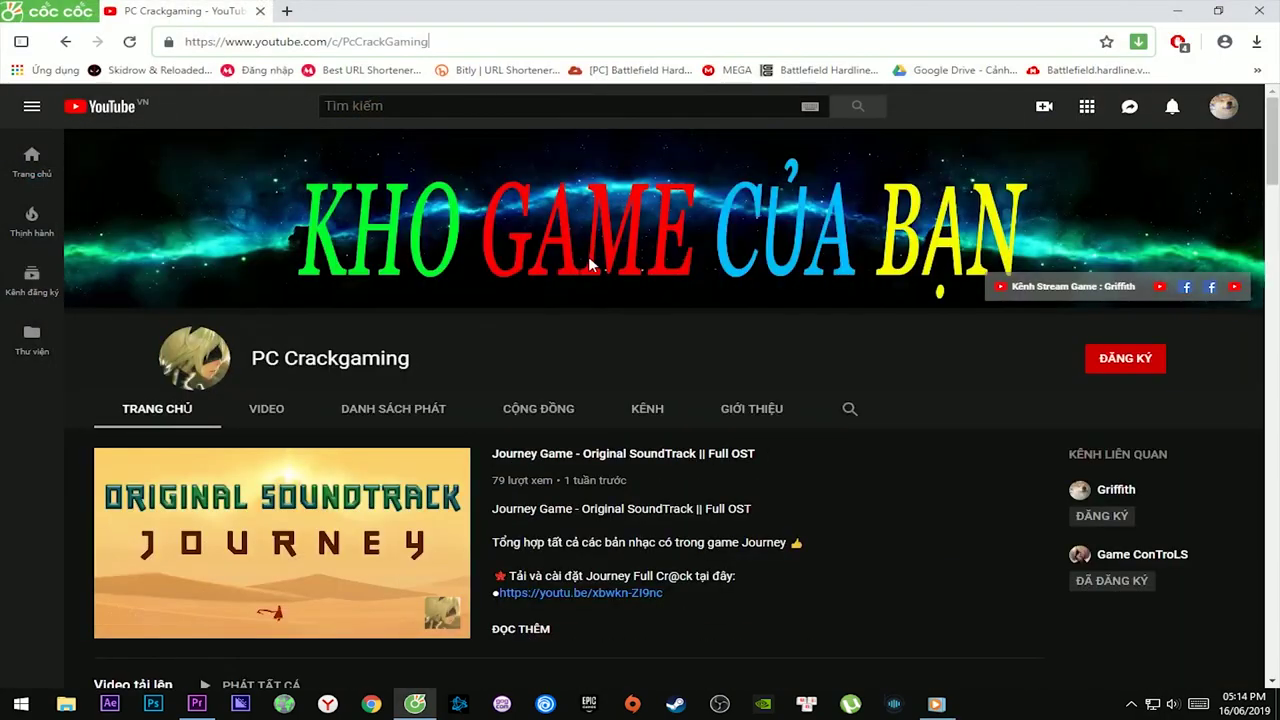
{"action": "scroll", "coordinate": [650, 250], "scroll_direction": "down", "scroll_amount": 5}
{"action": "scroll", "coordinate": [650, 240], "scroll_direction": "up", "scroll_amount": 5}
{"action": "left_click_drag", "start_coordinate": [430, 42], "coordinate": [224, 42]}
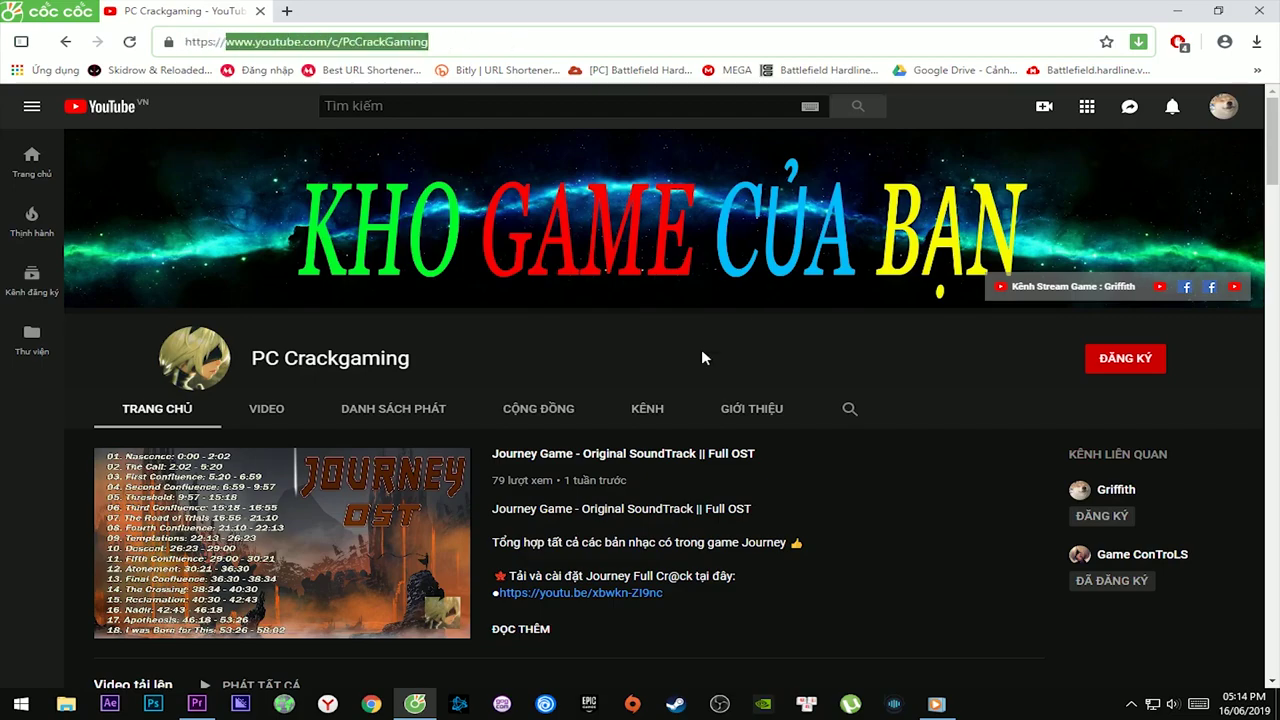
{"action": "scroll", "coordinate": [743, 317], "scroll_direction": "down", "scroll_amount": 15}
{"action": "scroll", "coordinate": [718, 384], "scroll_direction": "down", "scroll_amount": 10}
{"action": "key", "text": "Home"}
{"action": "scroll", "coordinate": [679, 393], "scroll_direction": "down", "scroll_amount": 5}
{"action": "scroll", "coordinate": [620, 373], "scroll_direction": "up", "scroll_amount": 3}
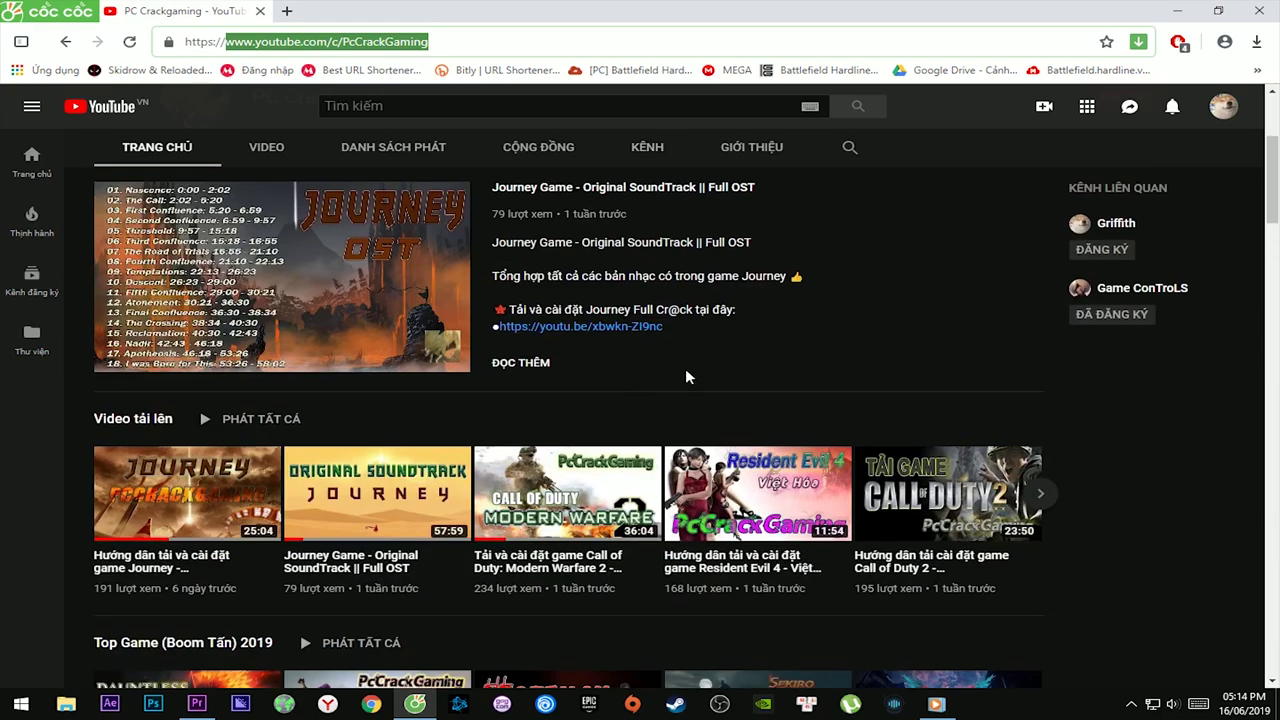
- Find the Resident Evil 7 download guide among the channel's uploaded videos, open it and expand its description
{"action": "left_click", "coordinate": [1041, 496]}
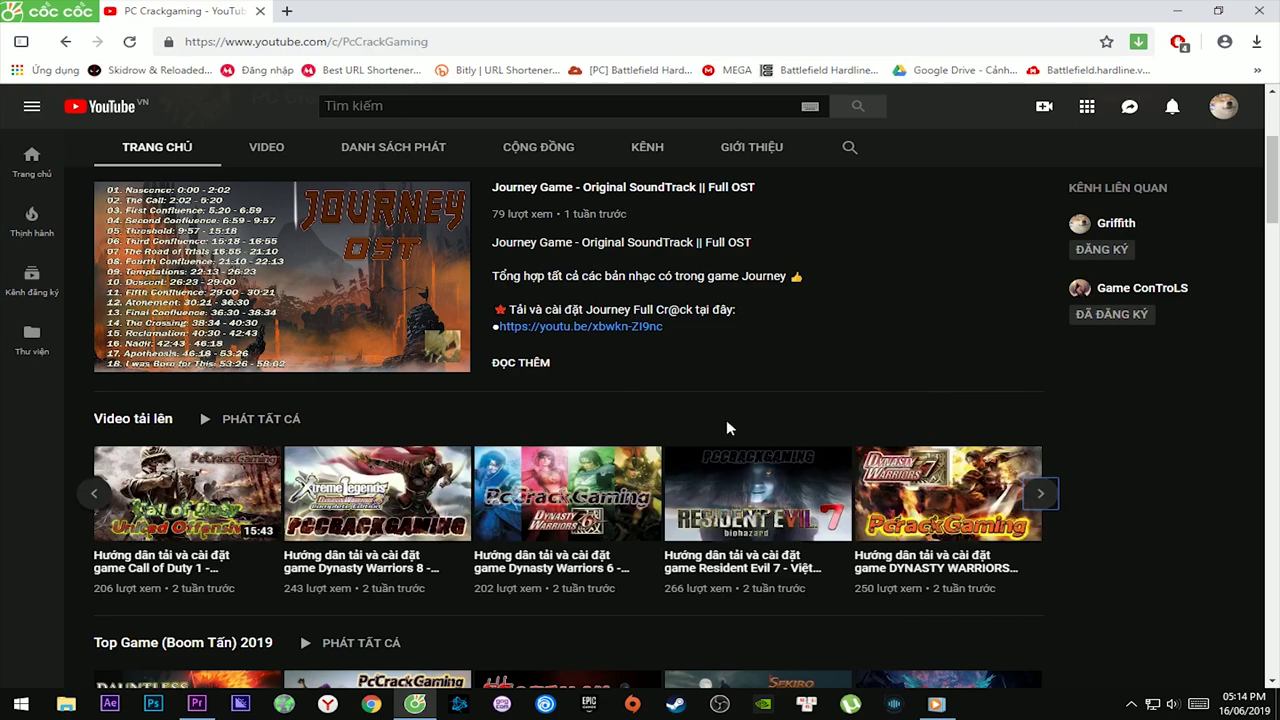
{"action": "left_click", "coordinate": [1040, 494]}
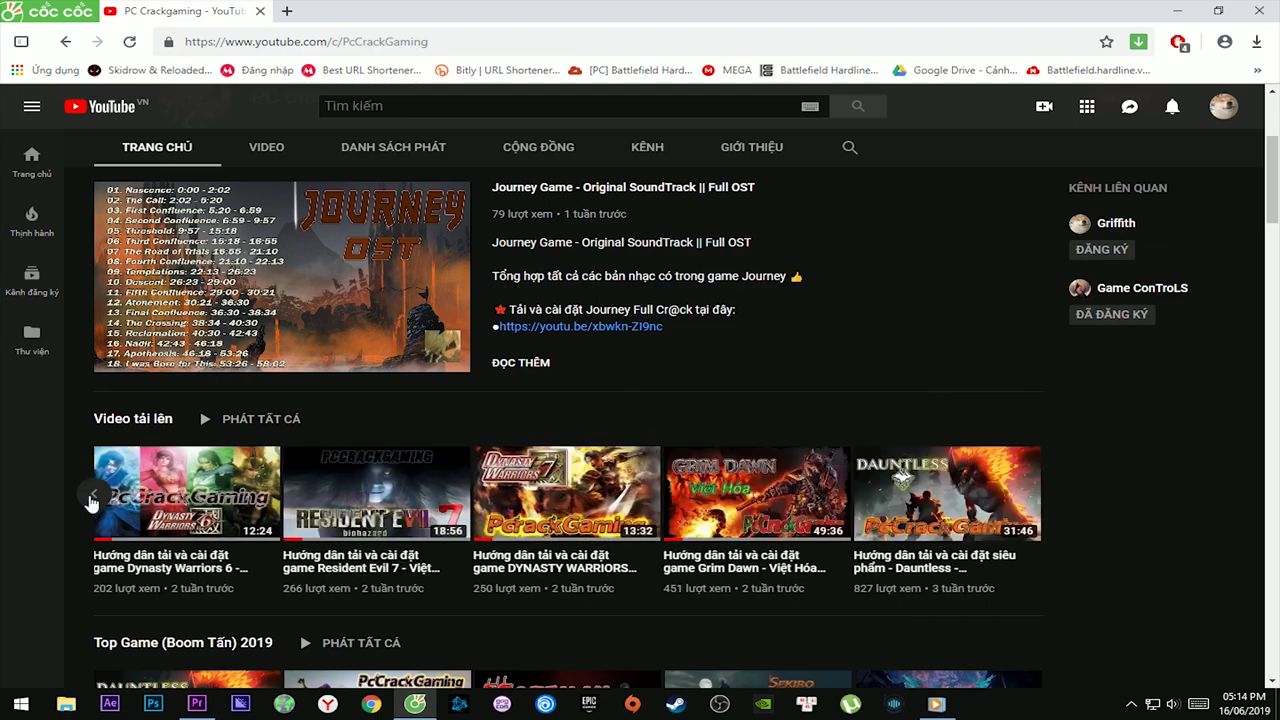
{"action": "left_click", "coordinate": [93, 493]}
{"action": "left_click", "coordinate": [1040, 493]}
{"action": "left_click", "coordinate": [360, 563]}
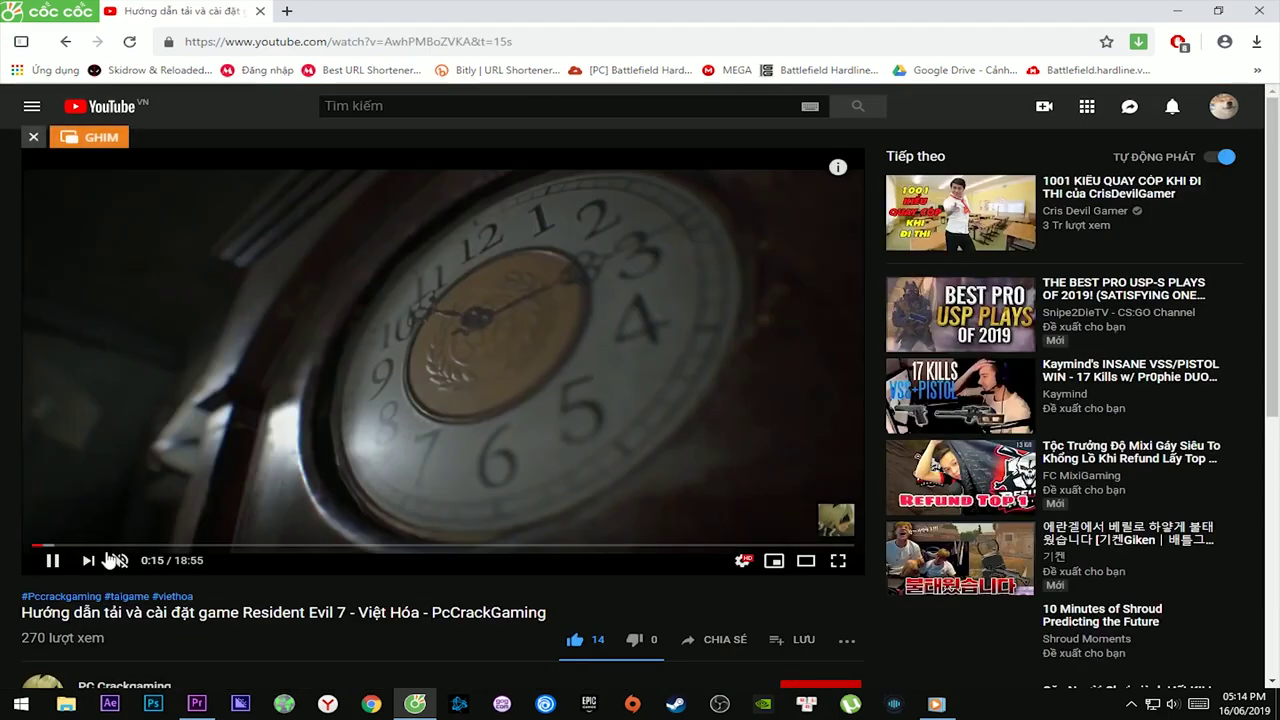
{"action": "scroll", "coordinate": [428, 418], "scroll_direction": "down", "scroll_amount": 3}
{"action": "left_click", "coordinate": [140, 617]}
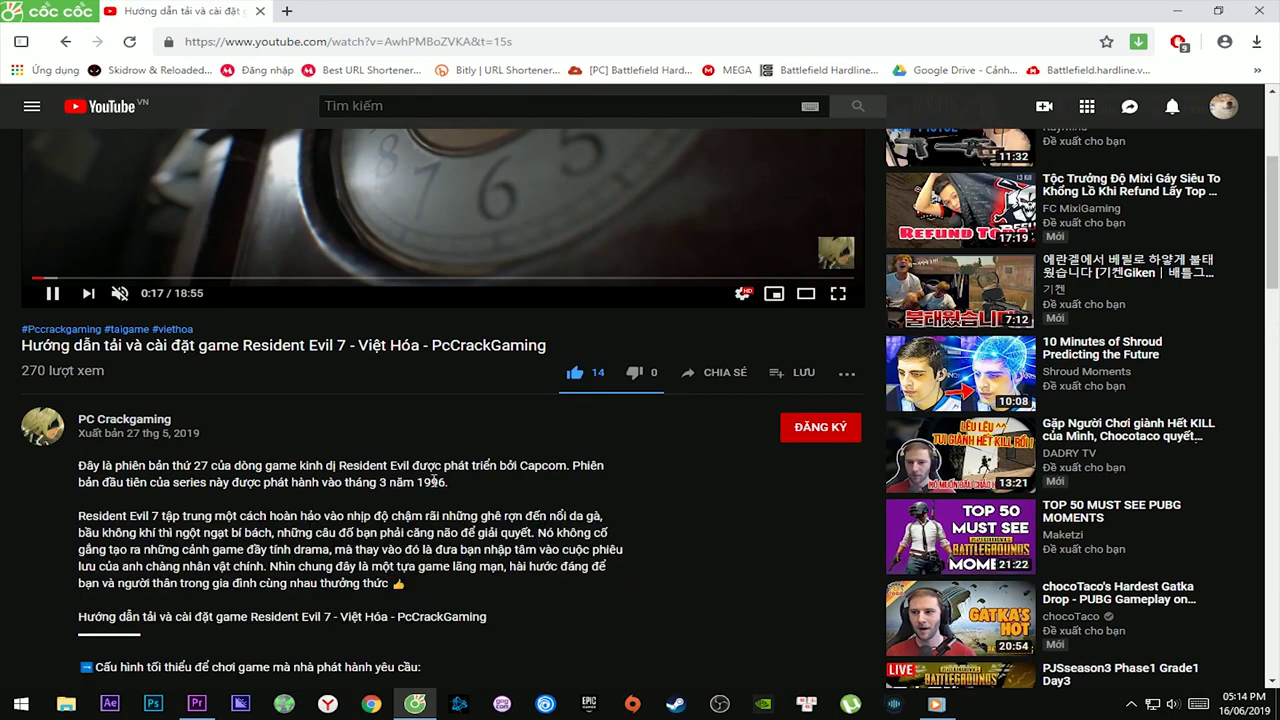
- Examine the description's game download links, highlighting the Fshare and Torrent entries, and highlight the game guide wording in the video title
{"action": "scroll", "coordinate": [365, 419], "scroll_direction": "down", "scroll_amount": 5}
{"action": "left_click_drag", "start_coordinate": [79, 321], "coordinate": [121, 341]}
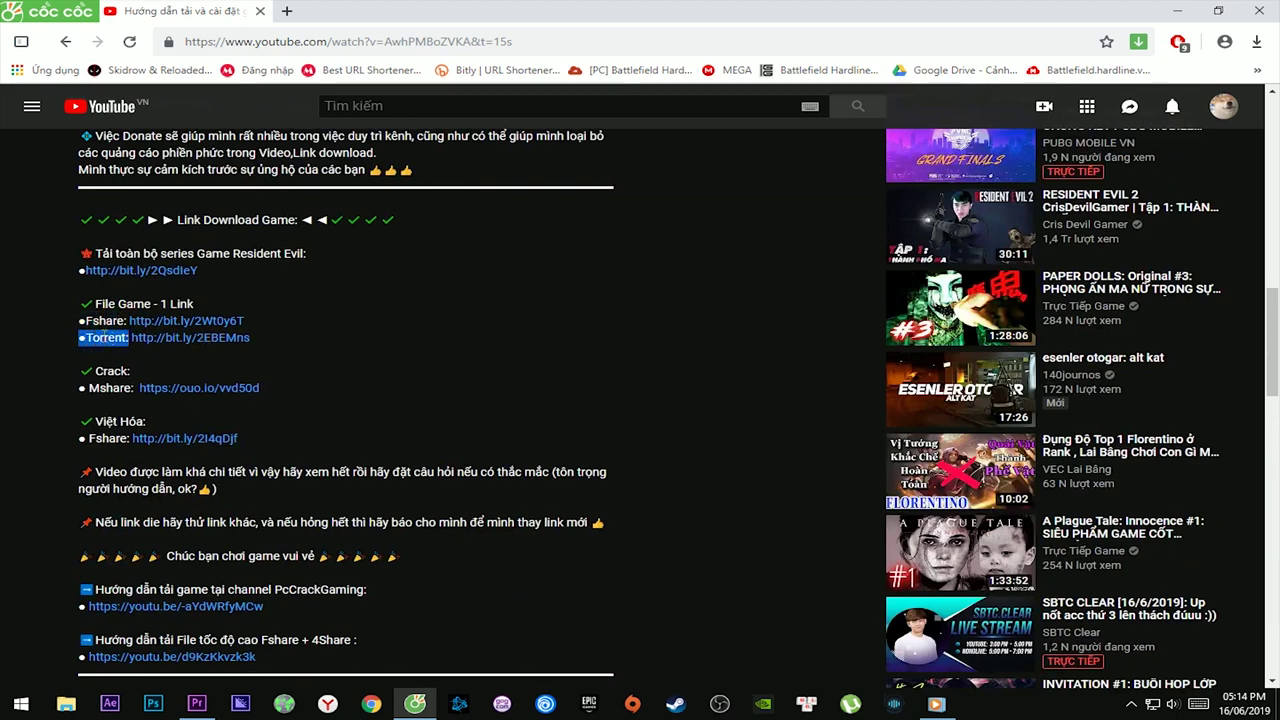
{"action": "left_click", "coordinate": [83, 325]}
{"action": "left_click_drag", "start_coordinate": [83, 321], "coordinate": [104, 321]}
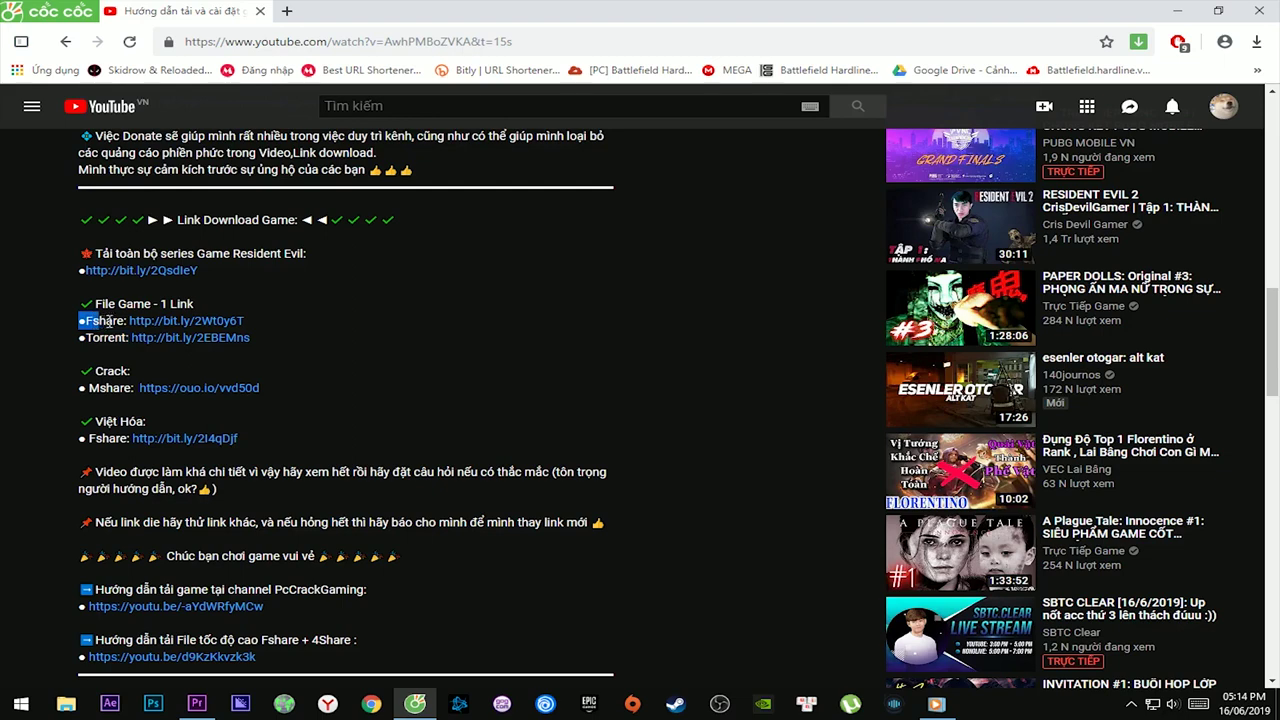
{"action": "left_click", "coordinate": [82, 321]}
{"action": "left_click_drag", "start_coordinate": [85, 321], "coordinate": [125, 321]}
{"action": "left_click", "coordinate": [88, 322]}
{"action": "left_click_drag", "start_coordinate": [82, 321], "coordinate": [128, 338]}
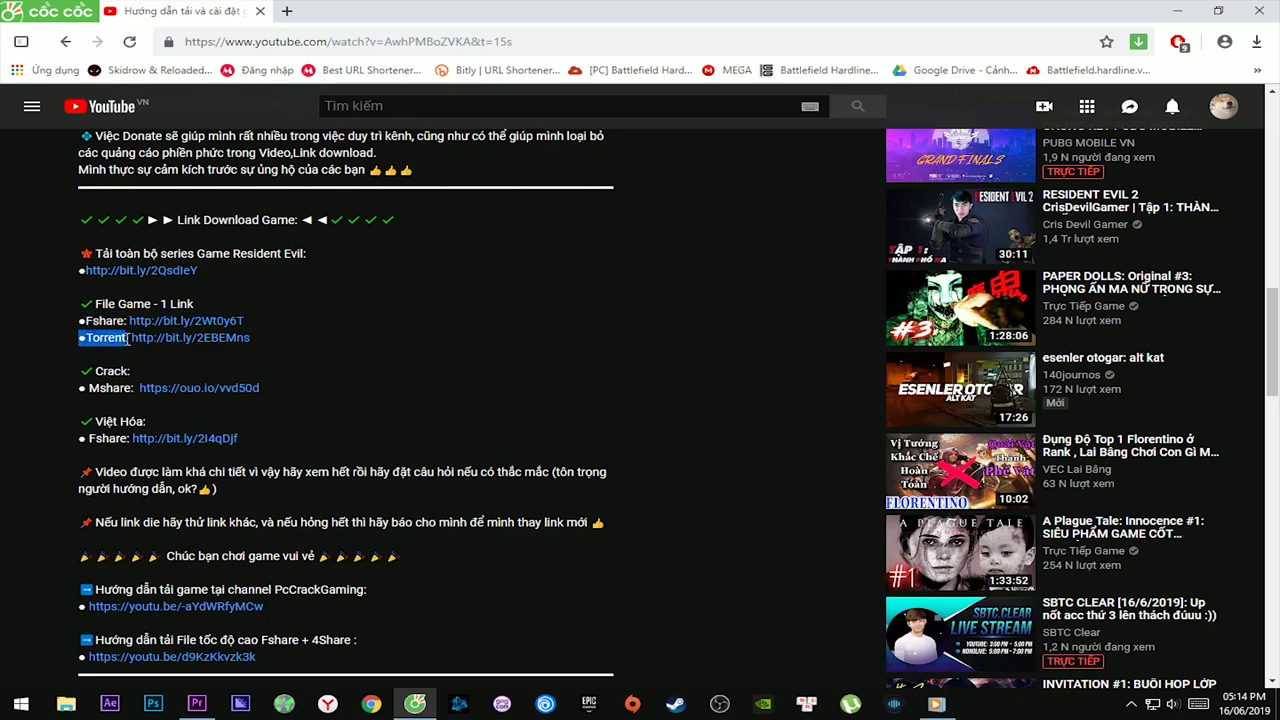
{"action": "left_click", "coordinate": [82, 324]}
{"action": "mouse_move", "coordinate": [90, 324]}
{"action": "left_mouse_down"}
{"action": "mouse_move", "coordinate": [128, 323]}
{"action": "mouse_move", "coordinate": [84, 339]}
{"action": "left_mouse_up"}
{"action": "left_click", "coordinate": [191, 373]}
{"action": "scroll", "coordinate": [215, 450], "scroll_direction": "up", "scroll_amount": 10}
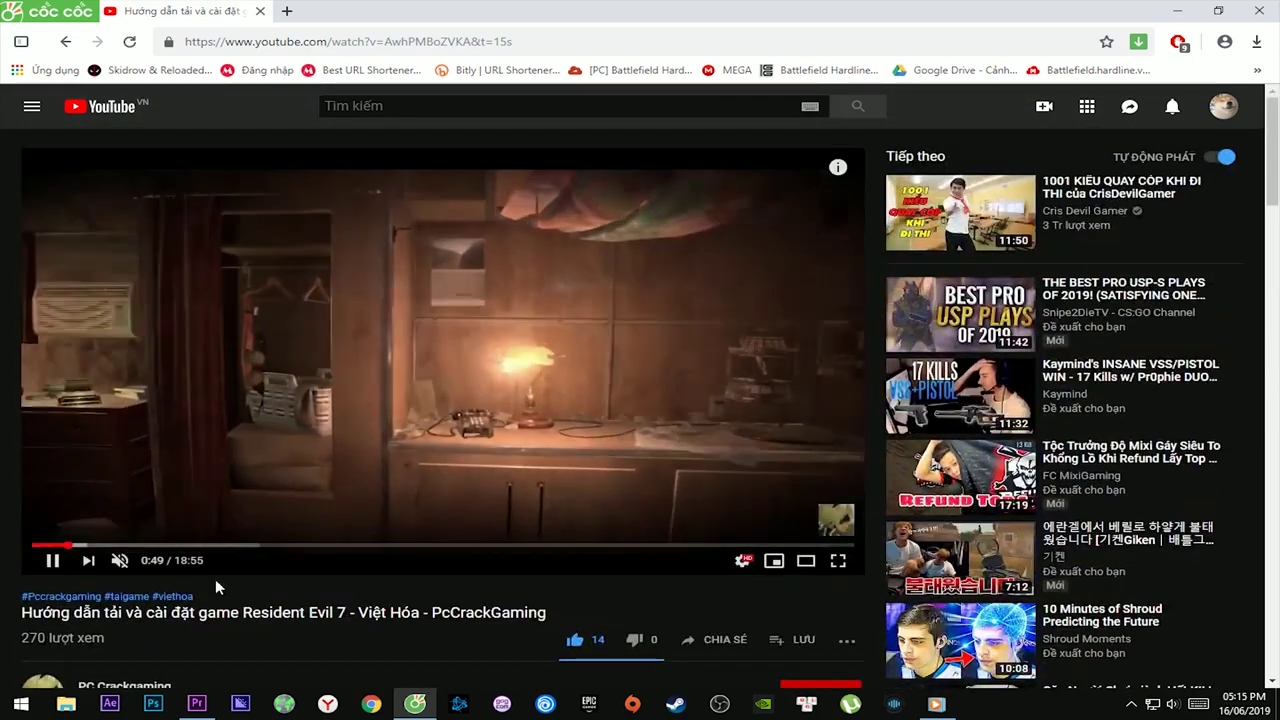
{"action": "left_click_drag", "start_coordinate": [172, 612], "coordinate": [336, 613]}
{"action": "scroll", "coordinate": [230, 410], "scroll_direction": "down", "scroll_amount": 15}
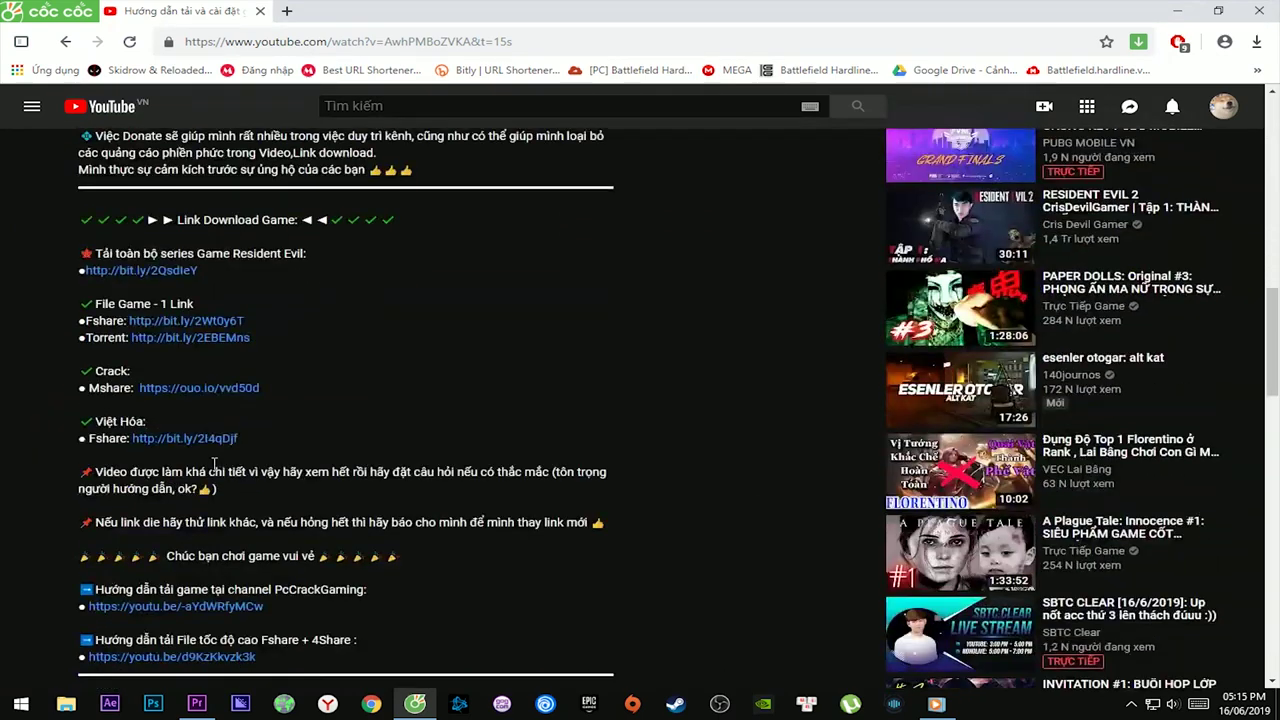
{"action": "right_click", "coordinate": [191, 341]}
{"action": "left_click", "coordinate": [231, 355]}
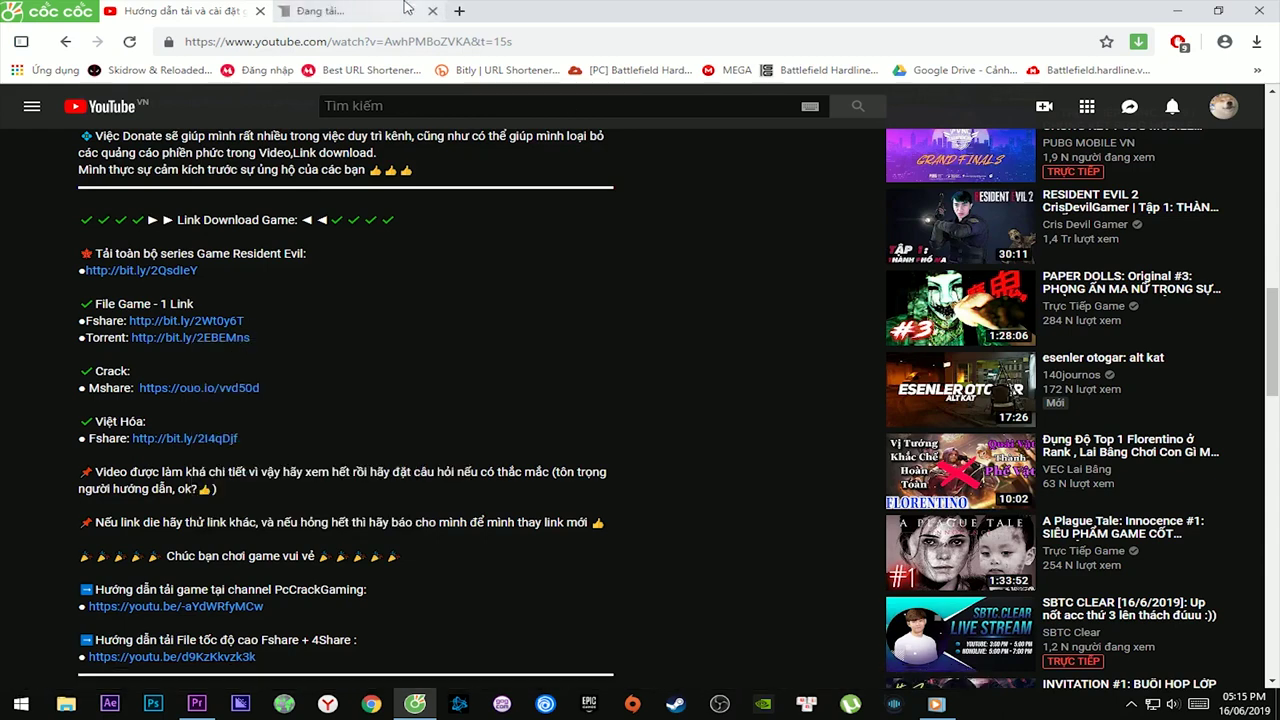
{"action": "left_click", "coordinate": [405, 10]}
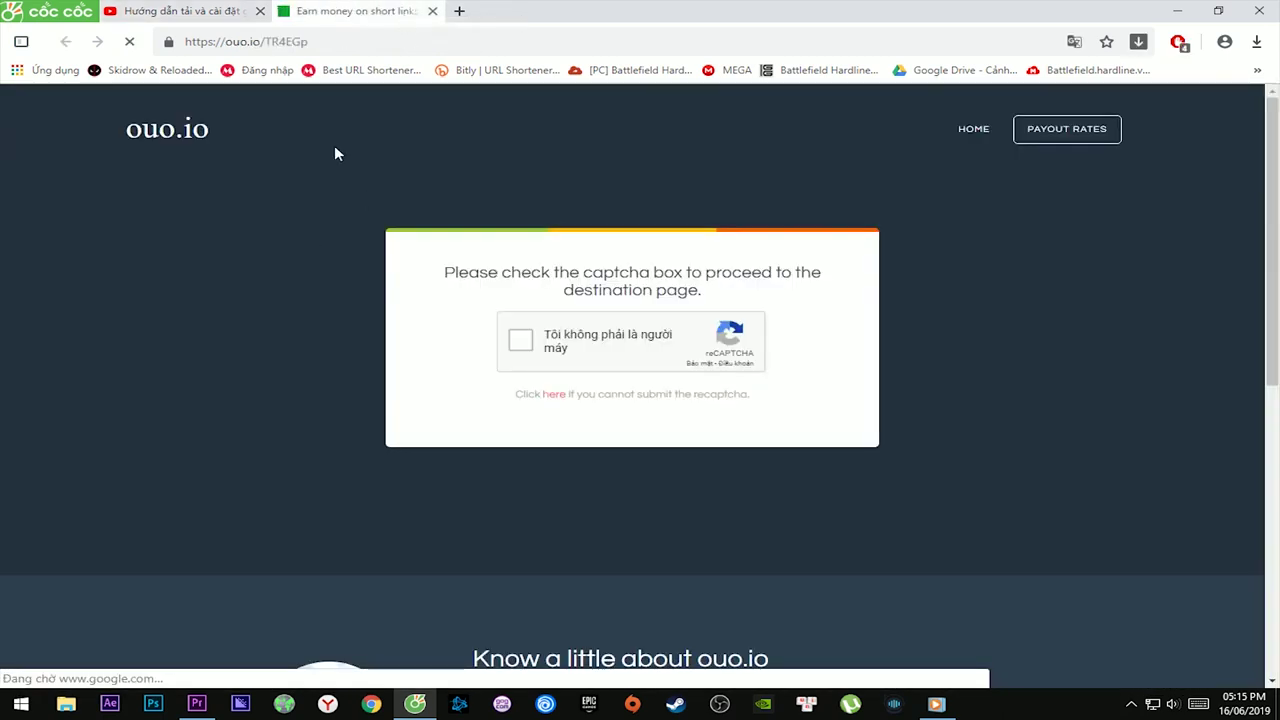
{"action": "left_click_drag", "start_coordinate": [293, 42], "coordinate": [232, 42]}
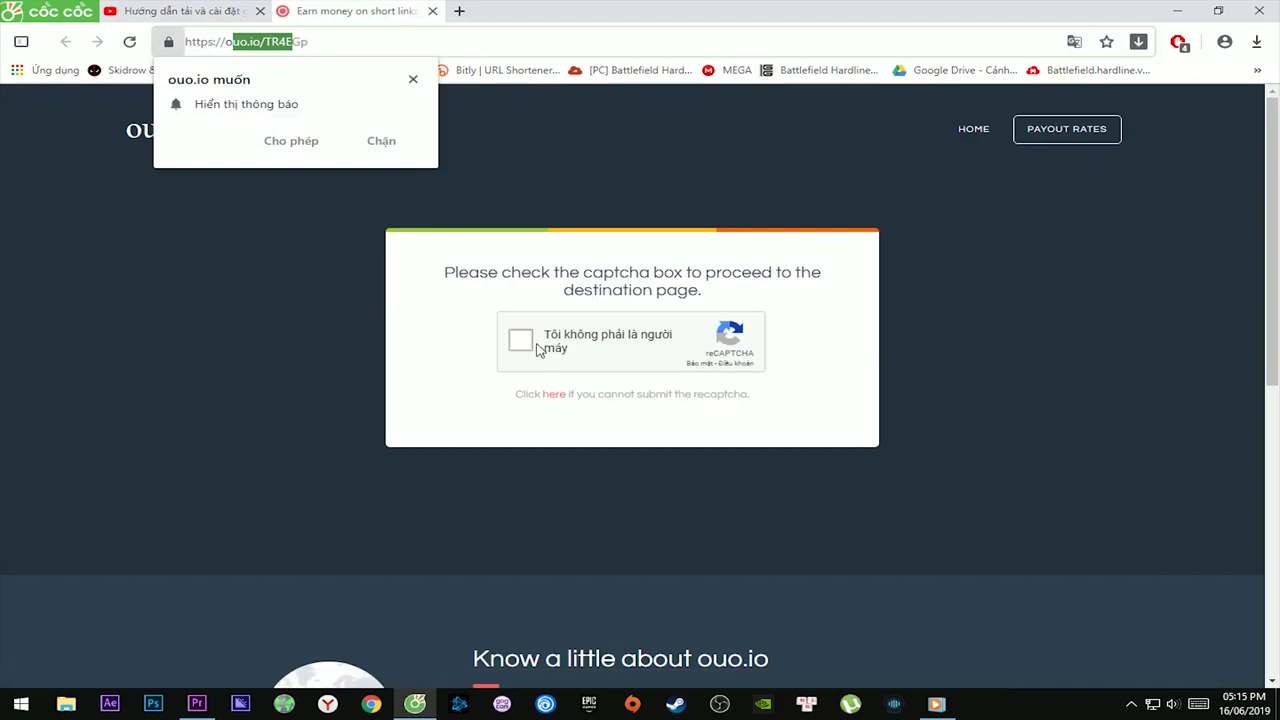
- Pass the ouo.io captcha check, wait out the countdown and get the link to the Resident Evil 7 torrent file page
{"action": "left_click", "coordinate": [522, 342]}
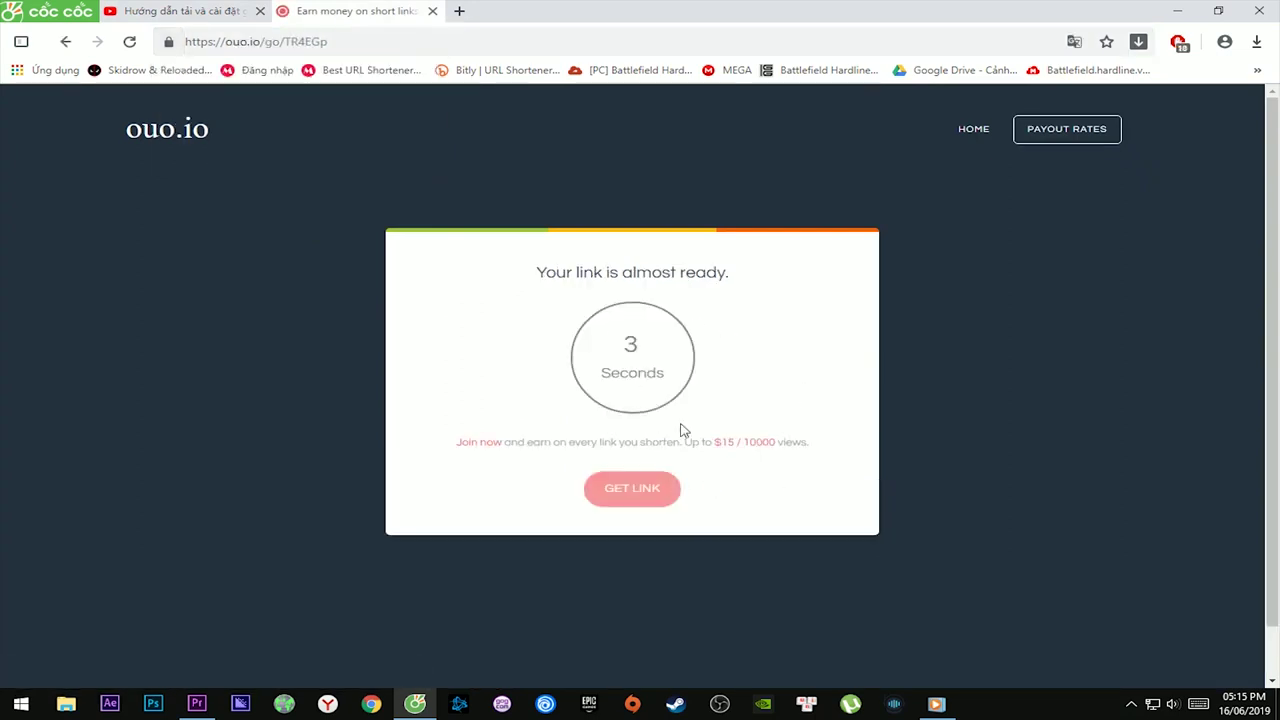
{"action": "left_click", "coordinate": [643, 352]}
{"action": "left_click", "coordinate": [600, 12]}
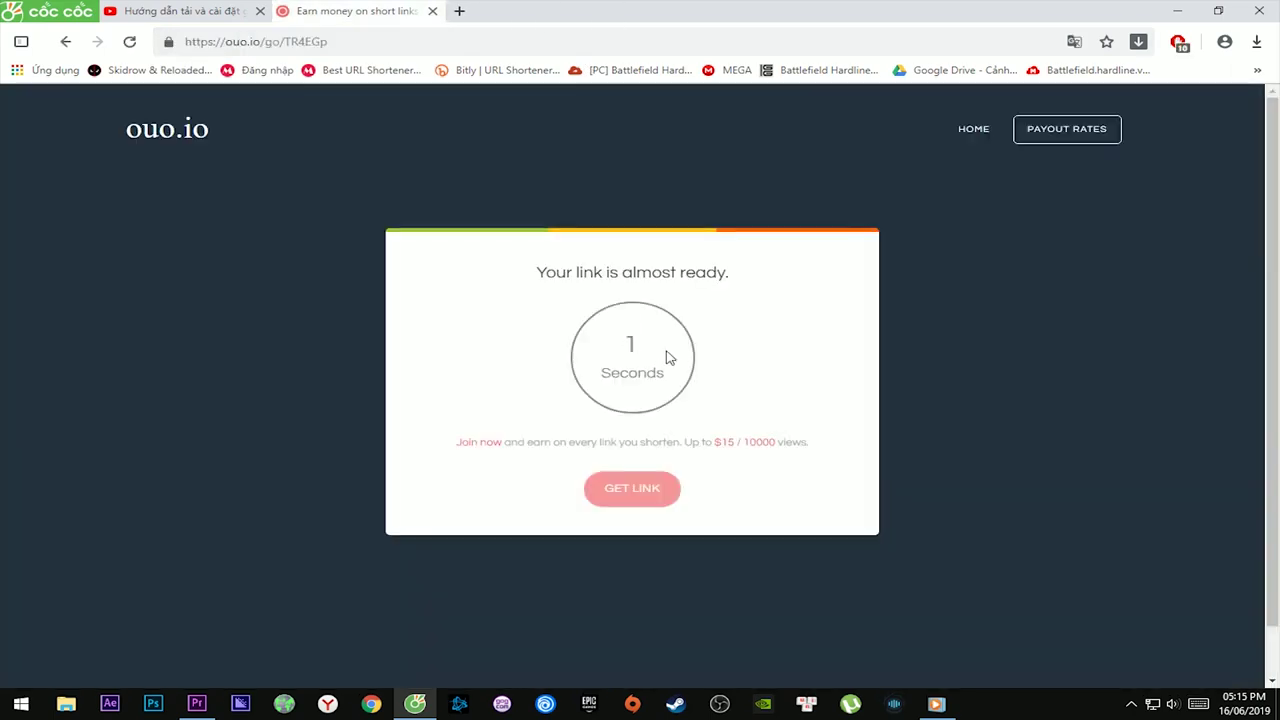
{"action": "left_click", "coordinate": [632, 490]}
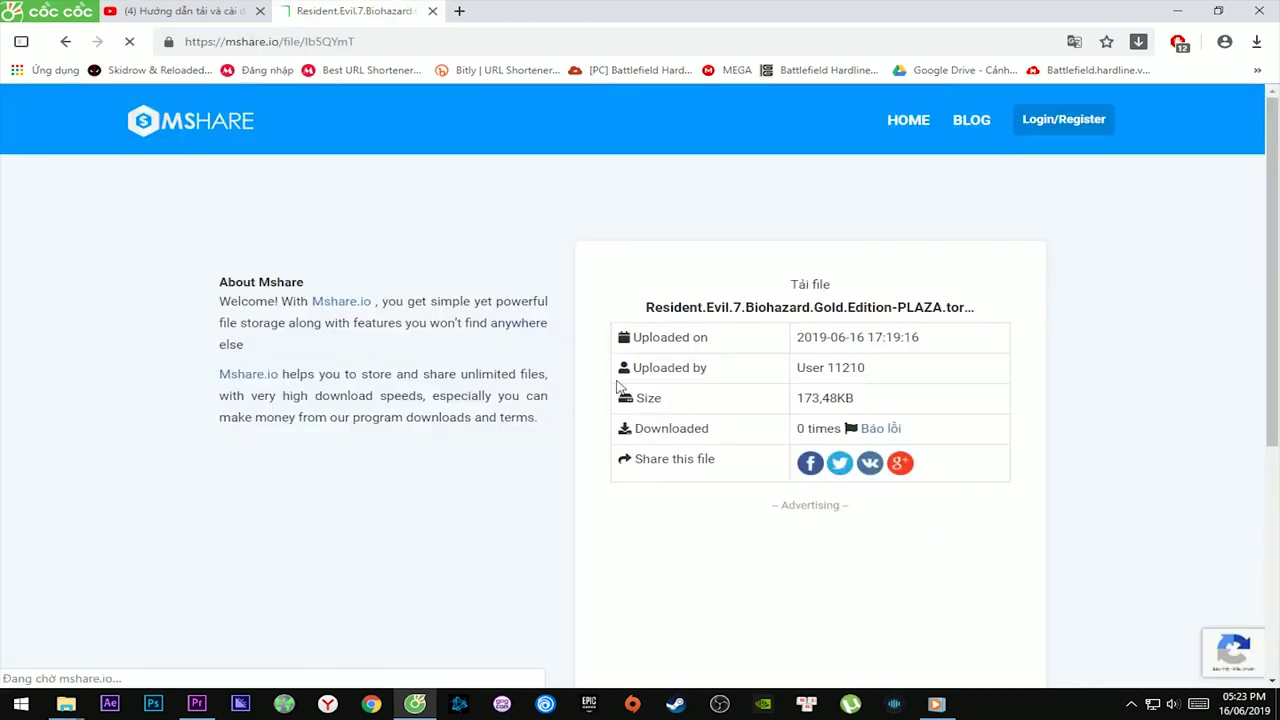
- Examine the Resident Evil 7 torrent file page on Mshare, highlighting the mshare.io address and the file size
{"action": "left_click_drag", "start_coordinate": [226, 42], "coordinate": [280, 42]}
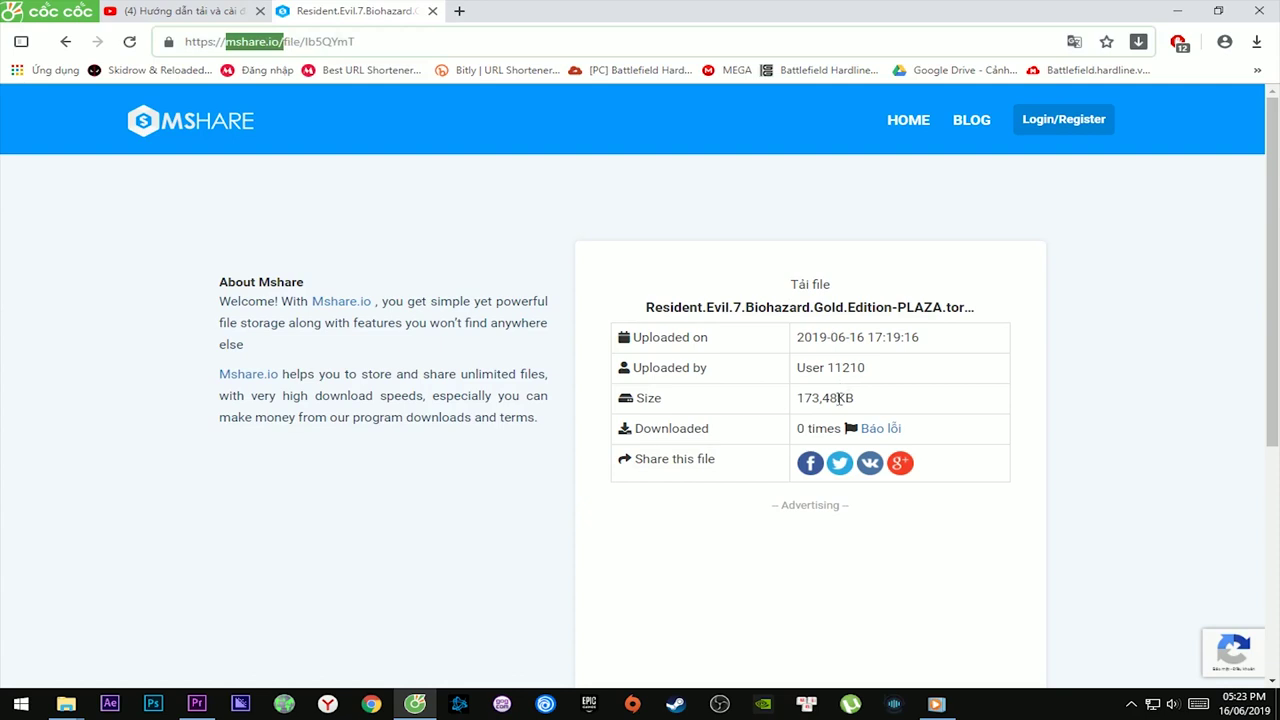
{"action": "left_click_drag", "start_coordinate": [797, 398], "coordinate": [858, 401]}
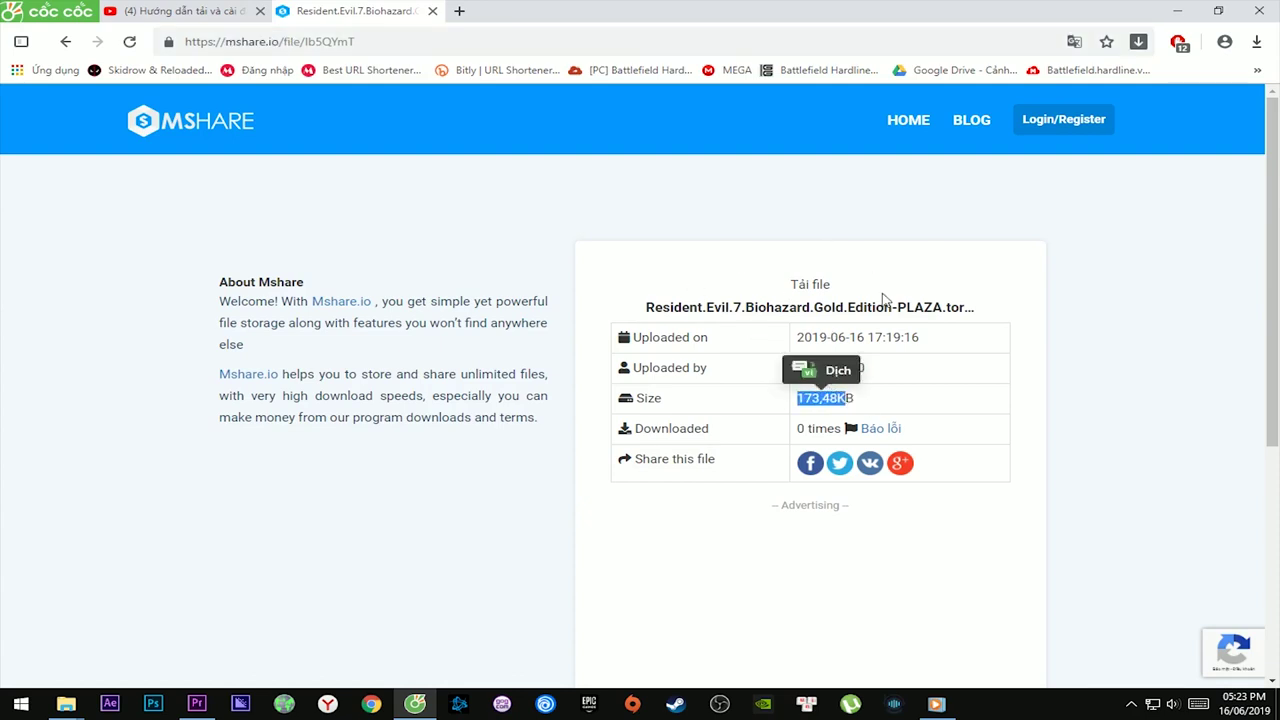
{"action": "scroll", "coordinate": [884, 297], "scroll_direction": "down", "scroll_amount": 3}
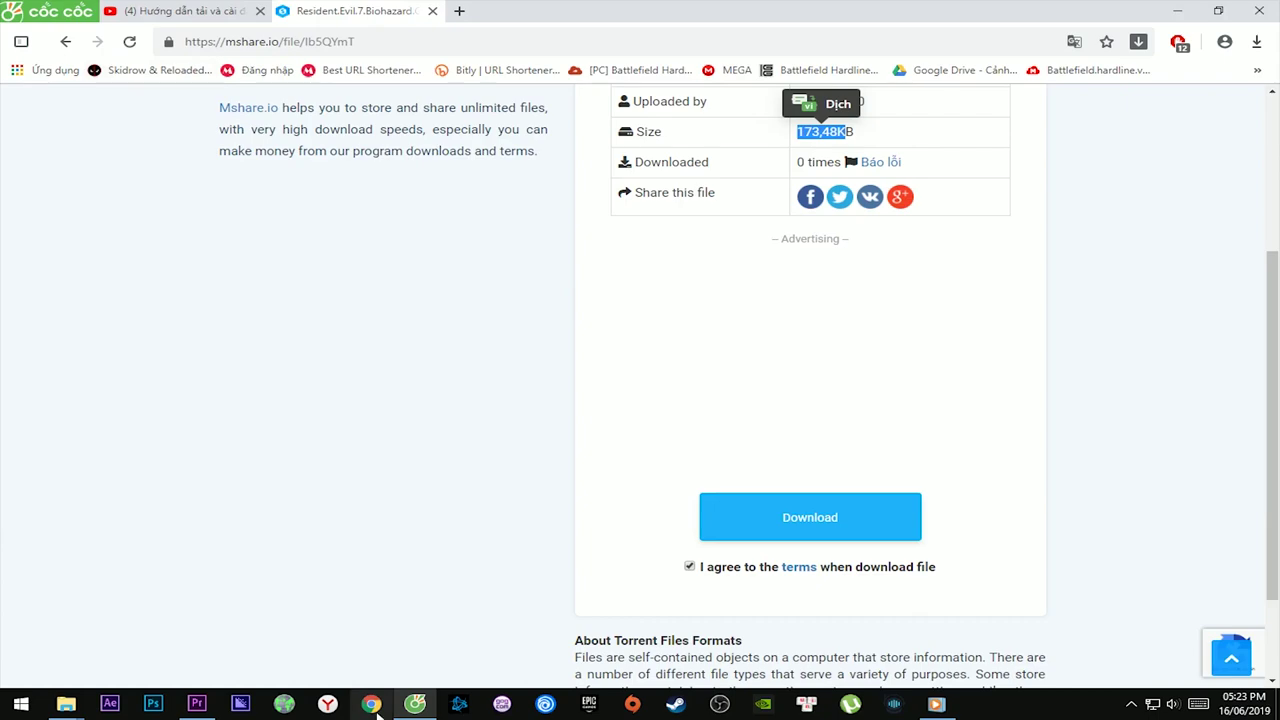
{"action": "key", "text": "alt+Tab"}
{"action": "key", "text": "alt+Tab"}
{"action": "scroll", "coordinate": [550, 280], "scroll_direction": "up", "scroll_amount": 3}
{"action": "left_click_drag", "start_coordinate": [391, 43], "coordinate": [241, 41]}
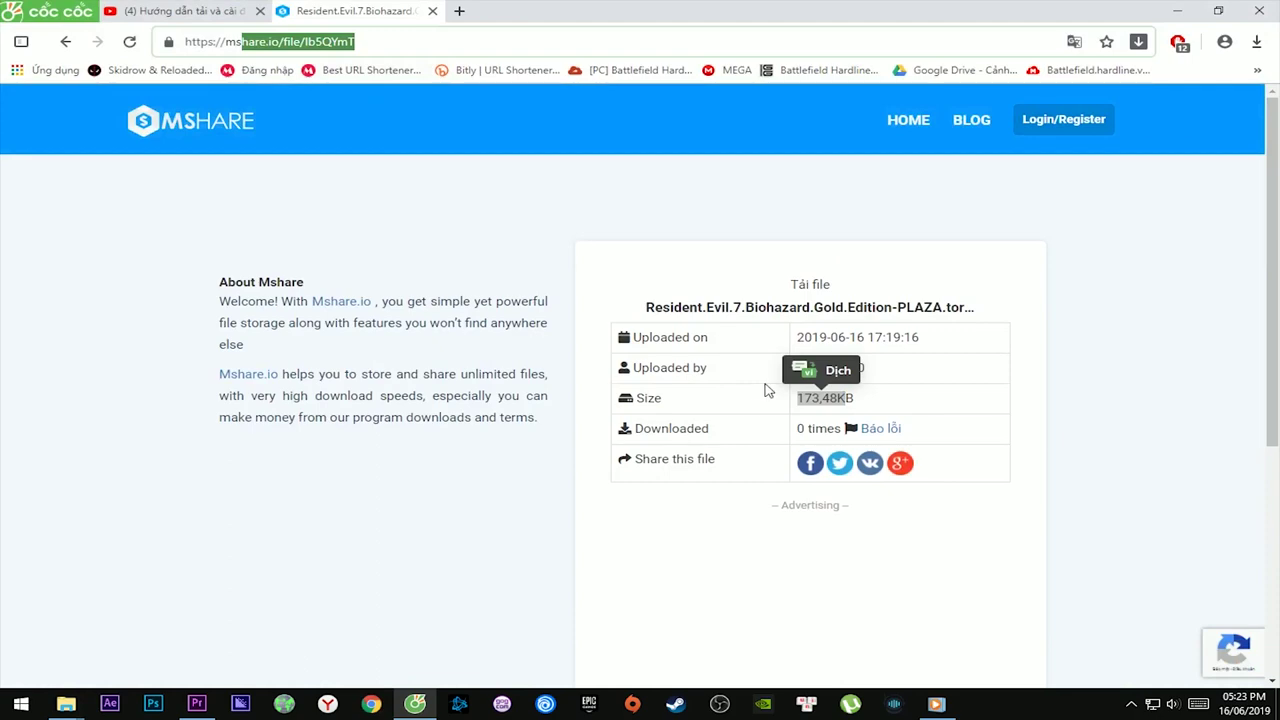
- Try to download the torrent file from the Mshare page, highlight the page address and cancel the download
{"action": "scroll", "coordinate": [763, 360], "scroll_direction": "down", "scroll_amount": 4}
{"action": "scroll", "coordinate": [700, 280], "scroll_direction": "up", "scroll_amount": 3}
{"action": "scroll", "coordinate": [735, 237], "scroll_direction": "down", "scroll_amount": 3}
{"action": "left_click", "coordinate": [812, 398]}
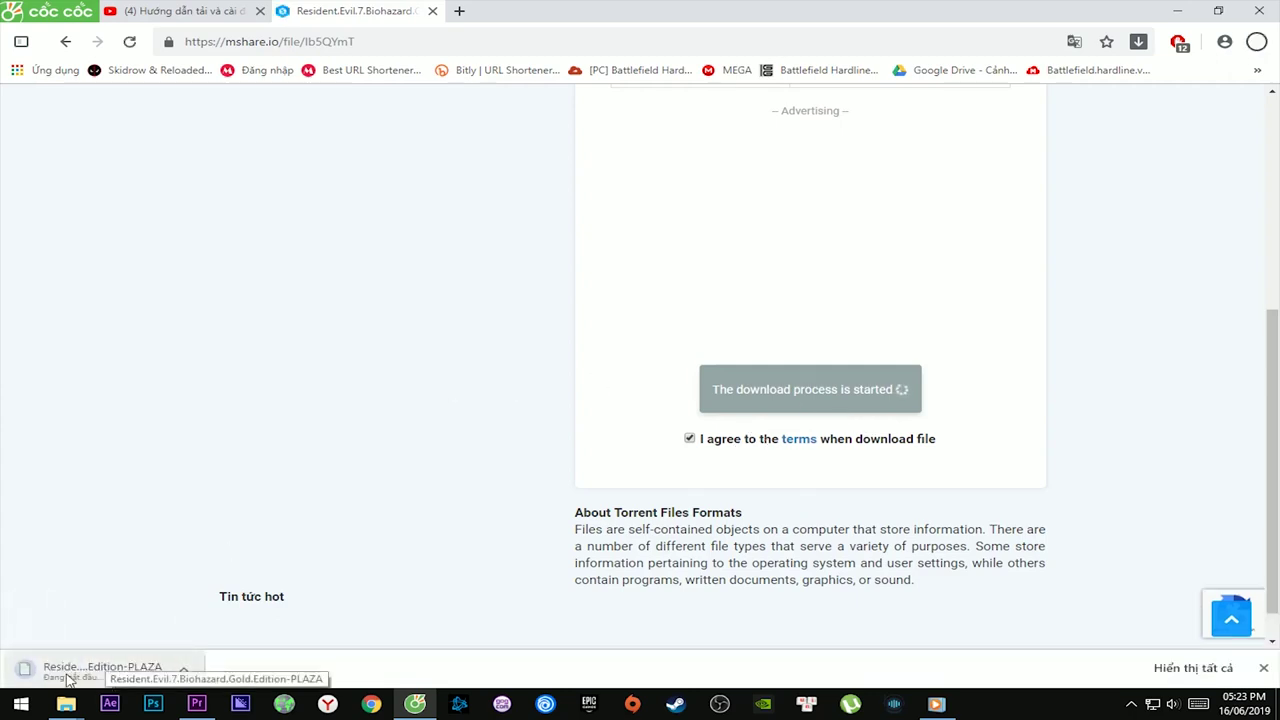
{"action": "left_click_drag", "start_coordinate": [356, 42], "coordinate": [168, 47]}
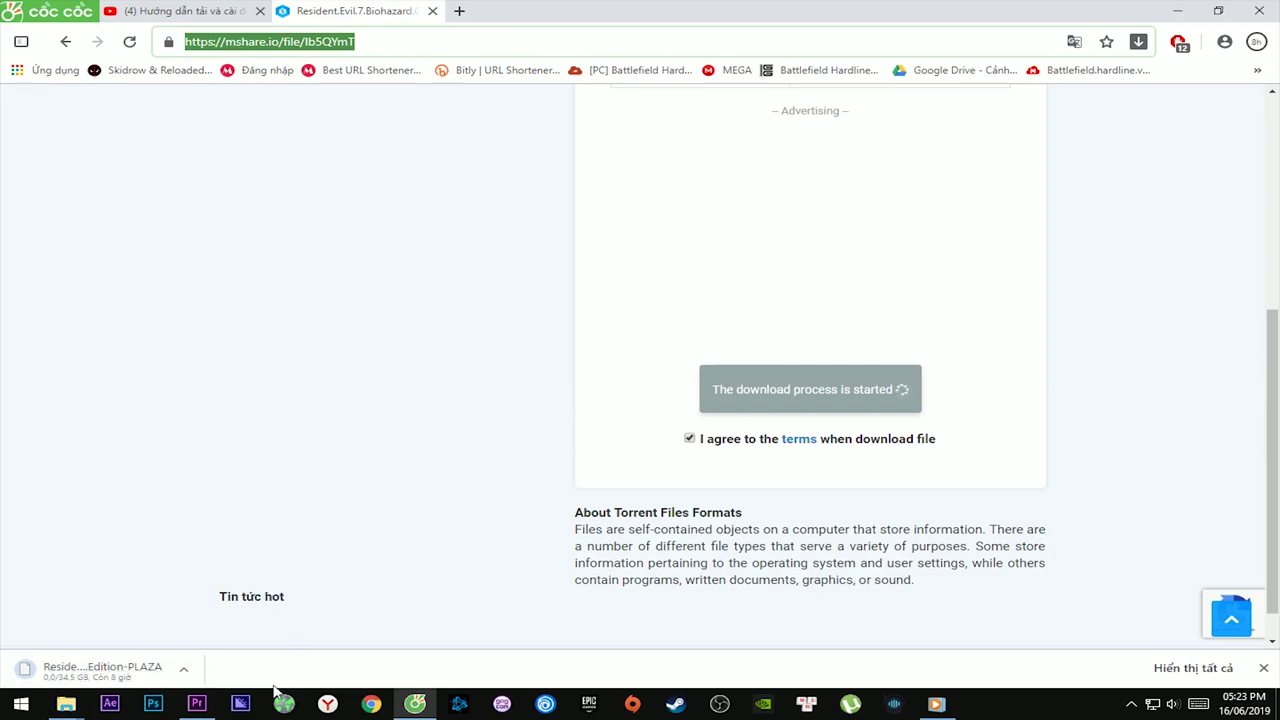
{"action": "left_click", "coordinate": [183, 669]}
{"action": "left_click", "coordinate": [246, 617]}
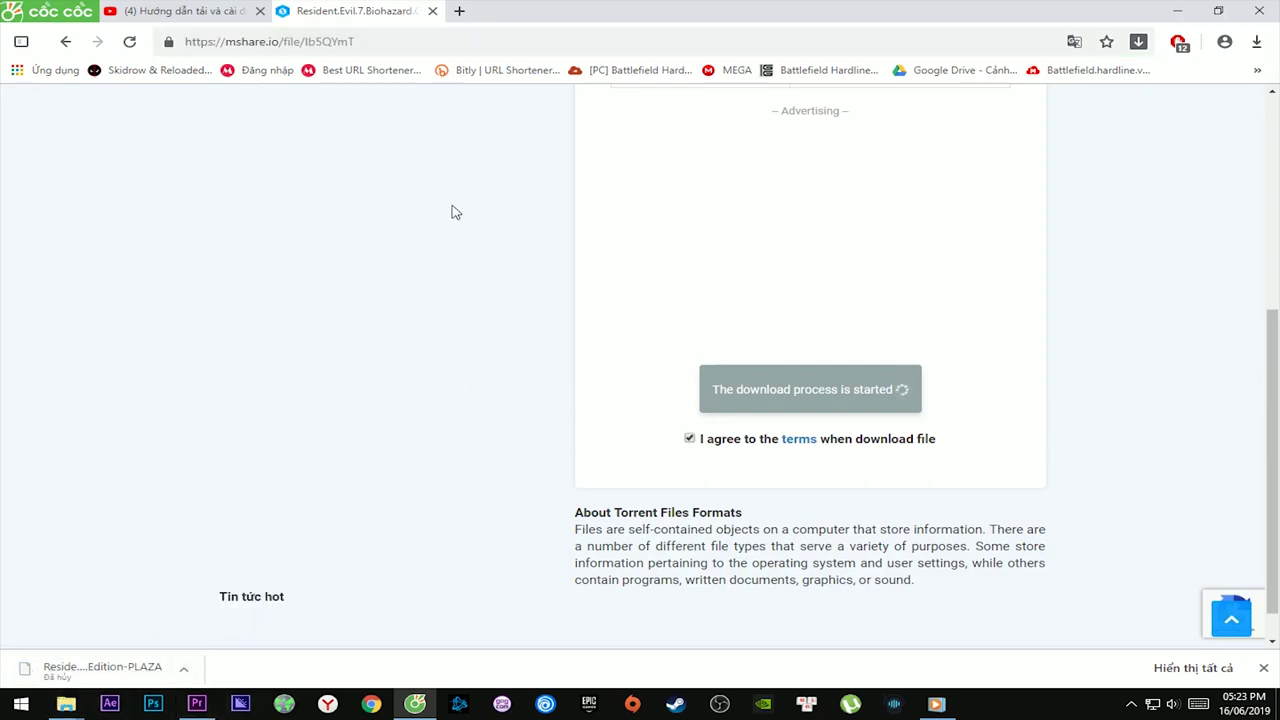
- Highlight the web address of the Mshare file page
{"action": "left_click", "coordinate": [428, 226]}
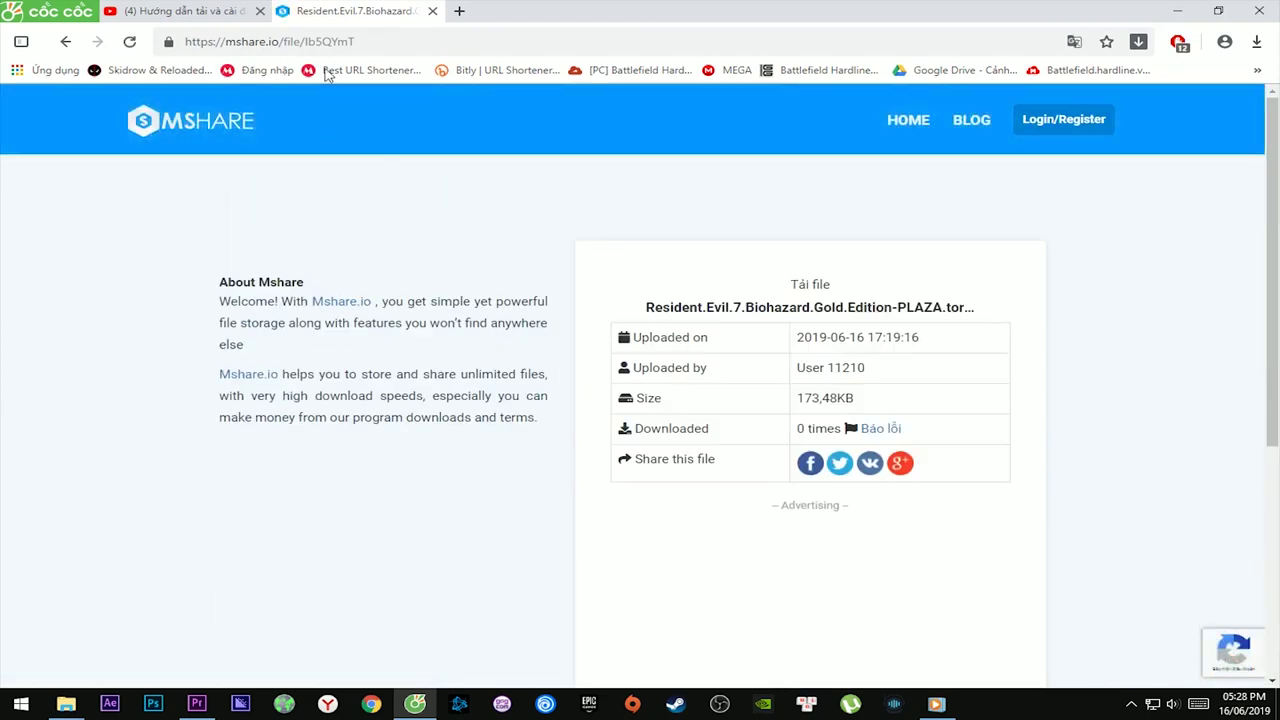
{"action": "left_click", "coordinate": [380, 40]}
{"action": "left_click", "coordinate": [411, 40]}
{"action": "left_click", "coordinate": [411, 40]}
{"action": "left_click_drag", "start_coordinate": [411, 40], "coordinate": [190, 45]}
{"action": "left_click", "coordinate": [472, 50]}
{"action": "left_click_drag", "start_coordinate": [486, 50], "coordinate": [280, 63]}
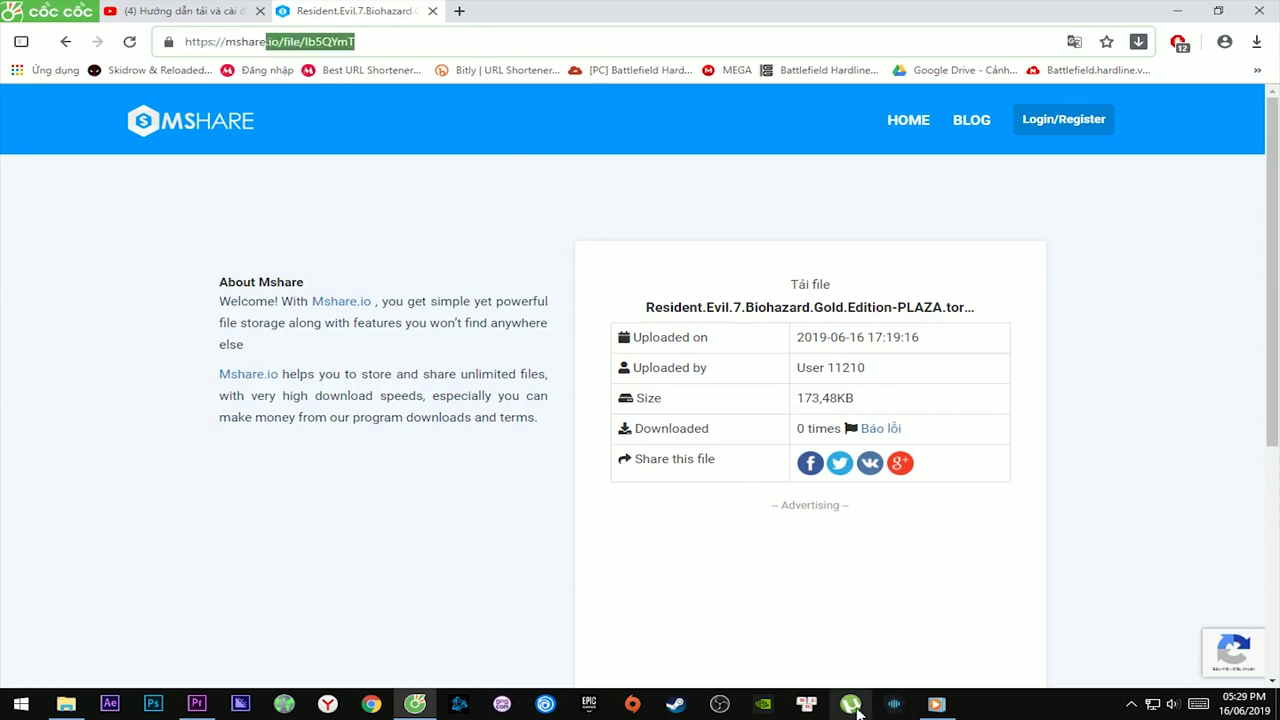
- Return to the Resident Evil 7 guide video, highlight its title and copy its YouTube address without the time parameter
{"action": "left_click", "coordinate": [238, 18]}
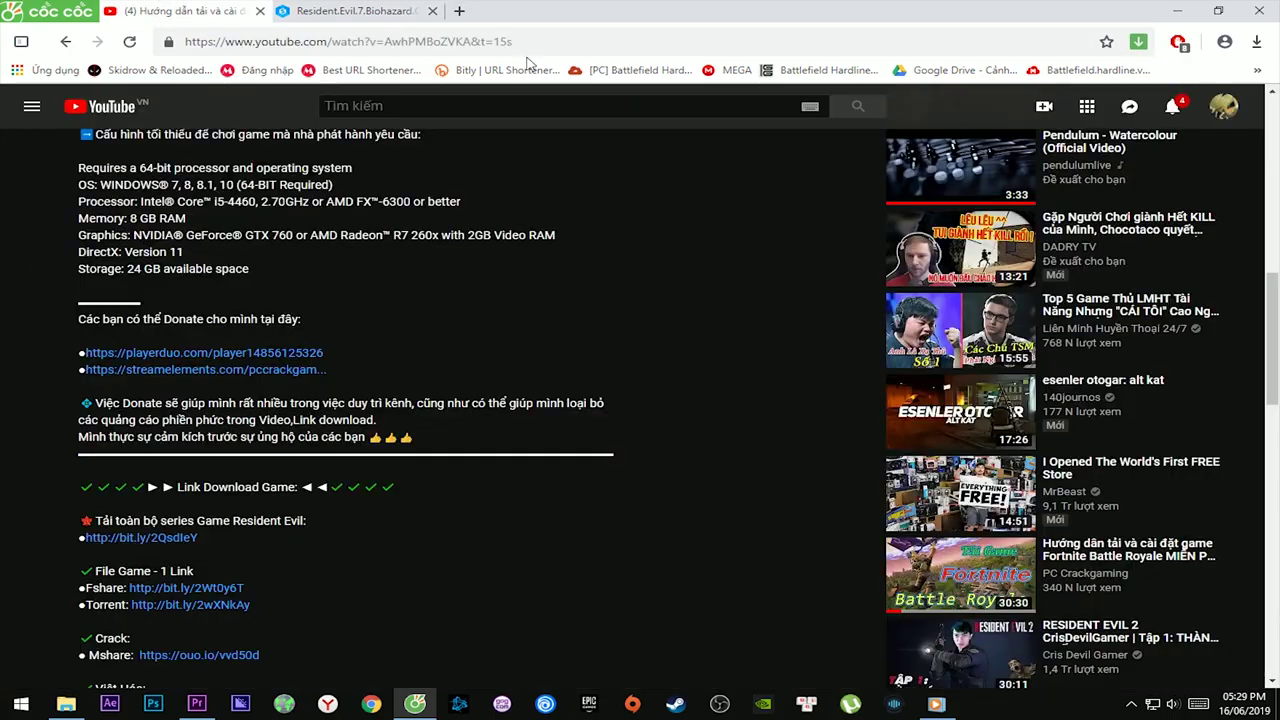
{"action": "scroll", "coordinate": [435, 172], "scroll_direction": "up", "scroll_amount": 10}
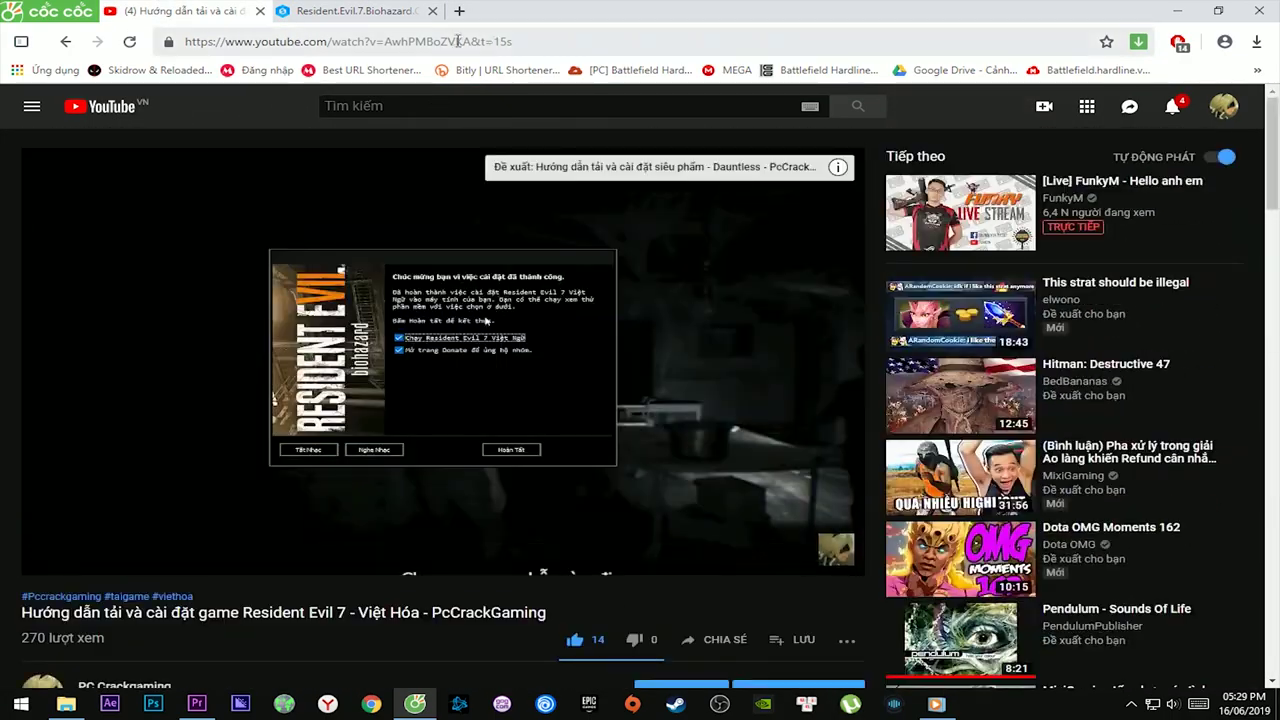
{"action": "left_click_drag", "start_coordinate": [22, 612], "coordinate": [349, 617]}
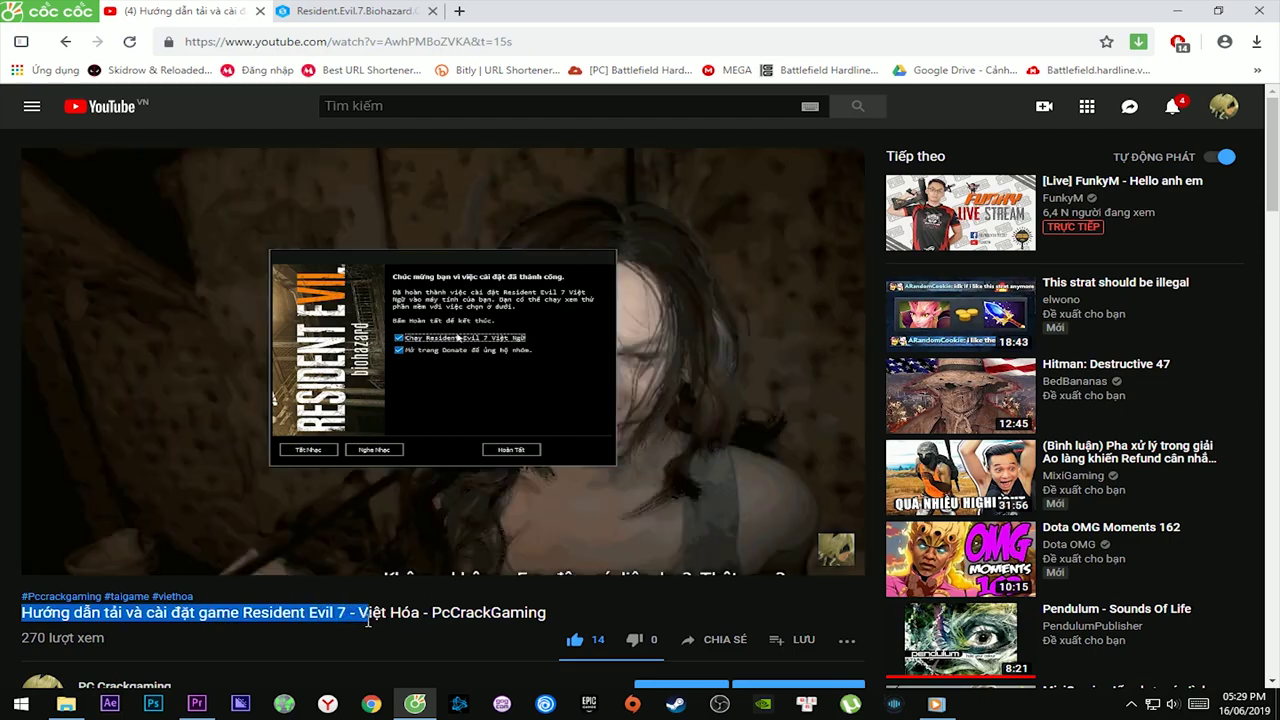
{"action": "left_click", "coordinate": [349, 617]}
{"action": "left_click_drag", "start_coordinate": [474, 42], "coordinate": [180, 42]}
{"action": "key", "text": "ctrl+c"}
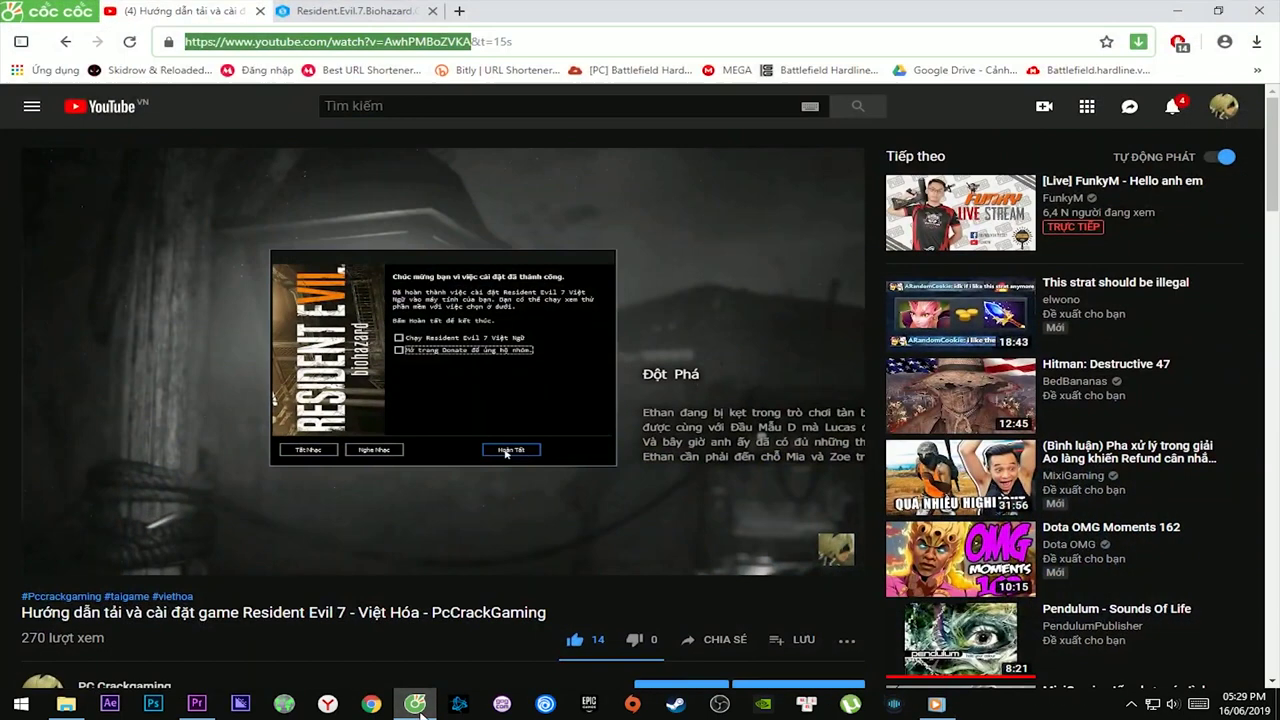
{"action": "left_click", "coordinate": [418, 705]}
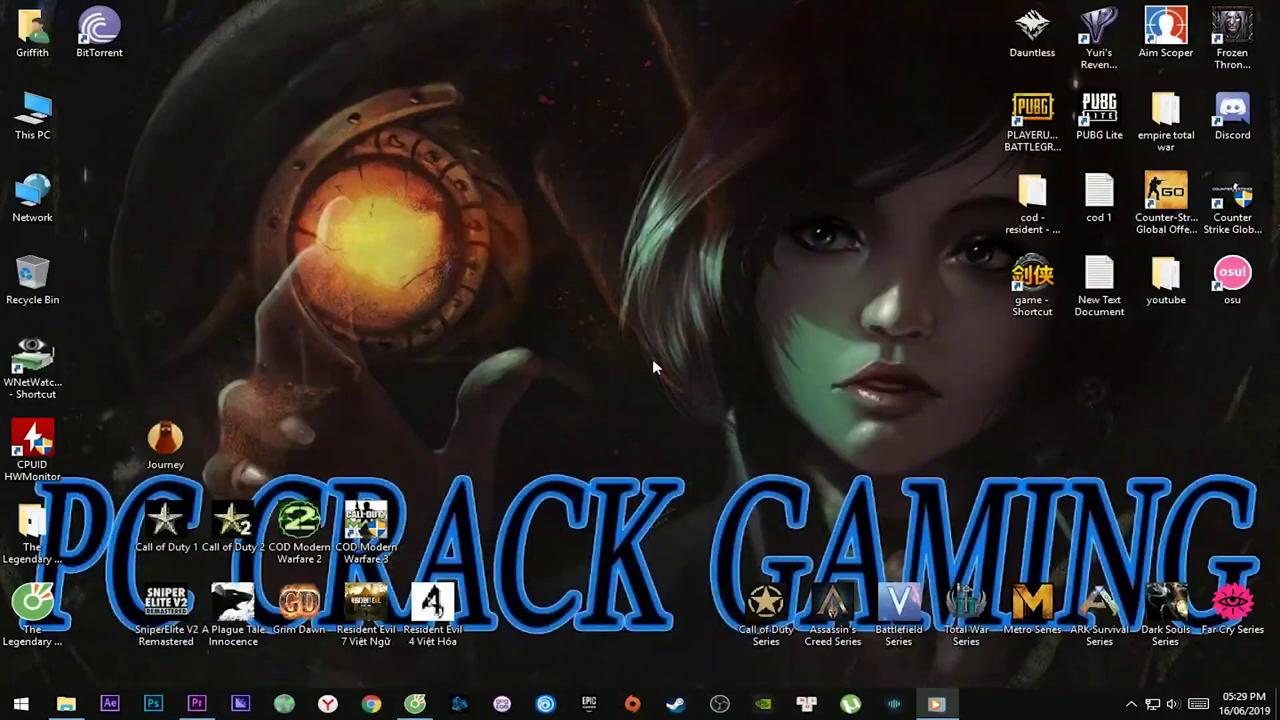
{"action": "left_click", "coordinate": [371, 704]}
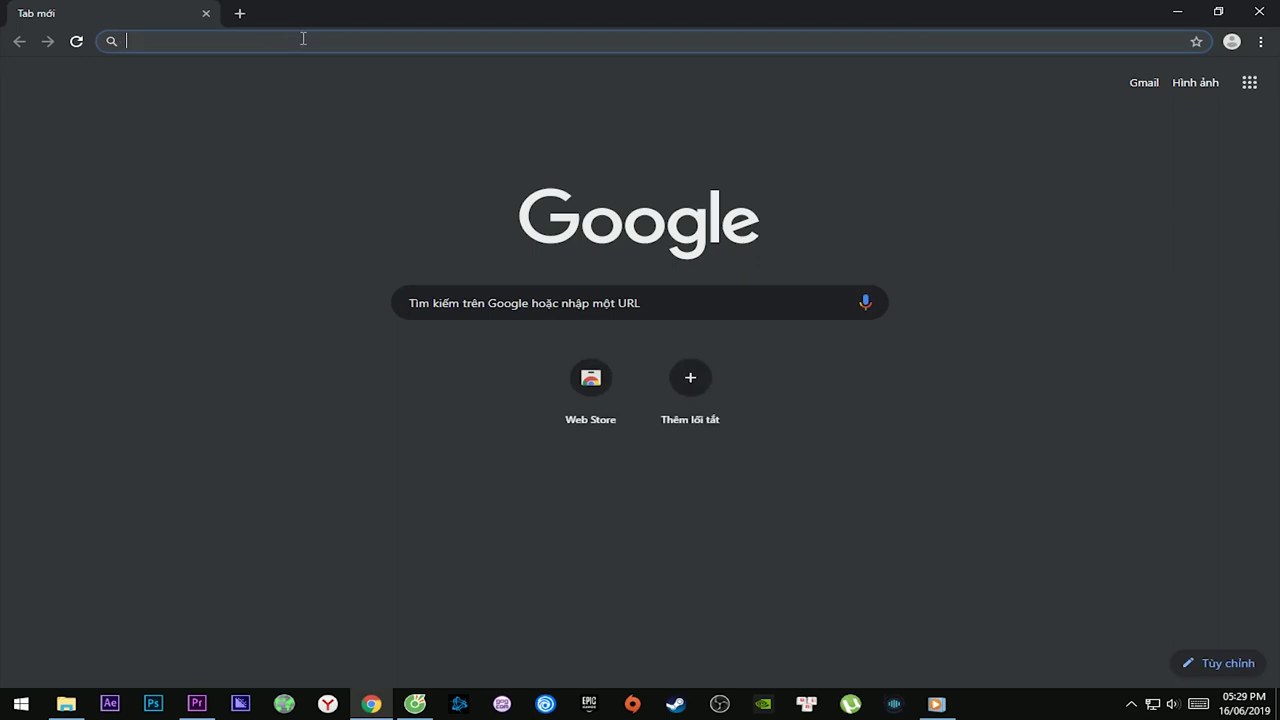
{"action": "key", "text": "ctrl+v"}
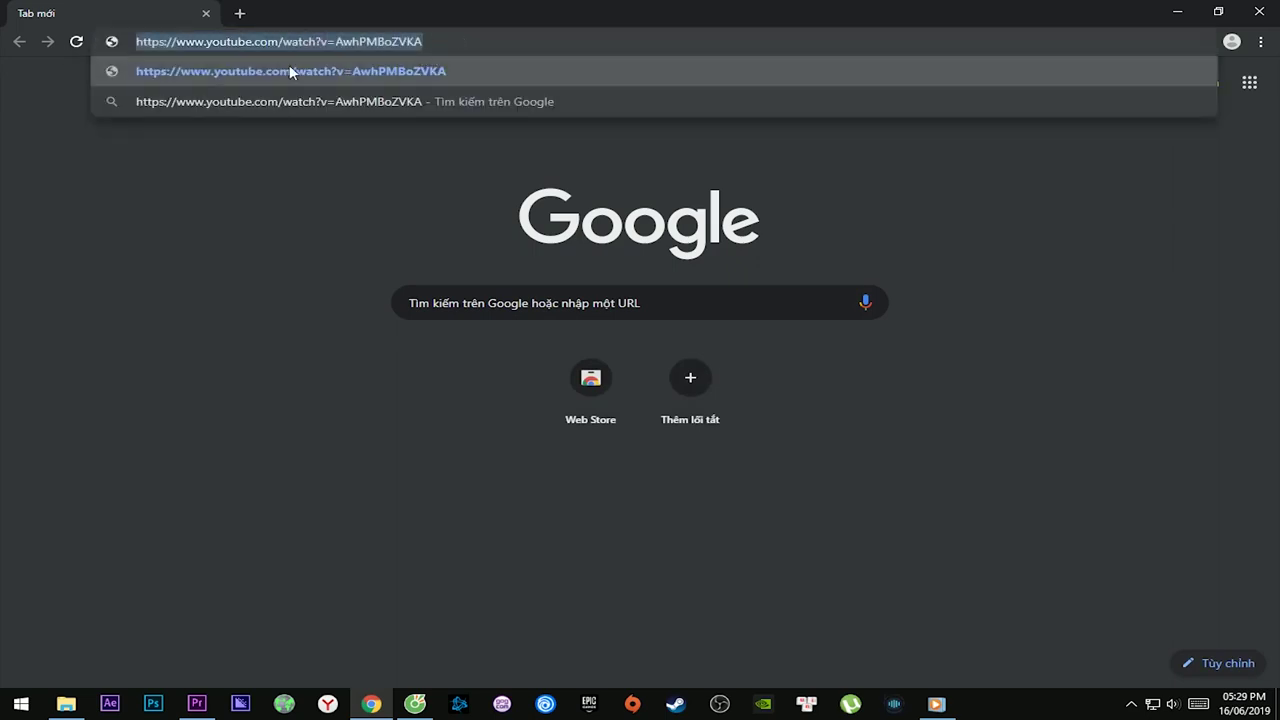
{"action": "left_click", "coordinate": [289, 64]}
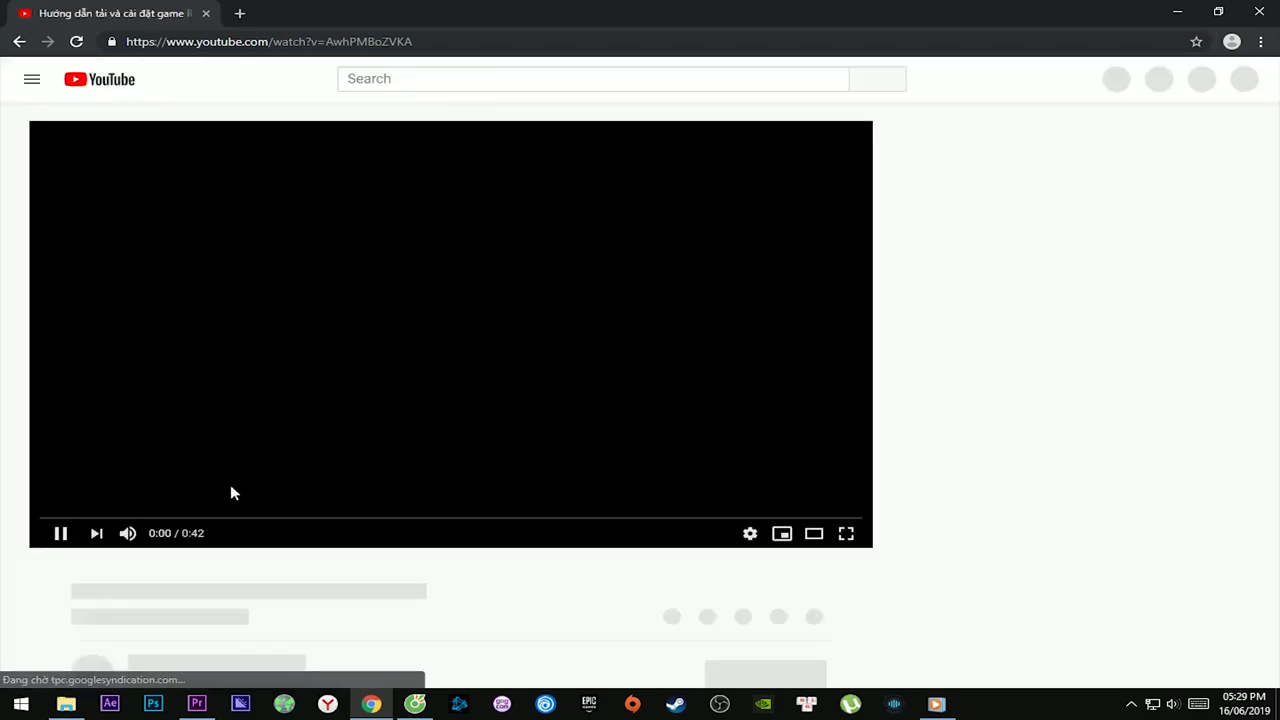
- Expand the video's description to reach the game download links and reduce the browser to a smaller window
{"action": "scroll", "coordinate": [396, 235], "scroll_direction": "down", "scroll_amount": 3}
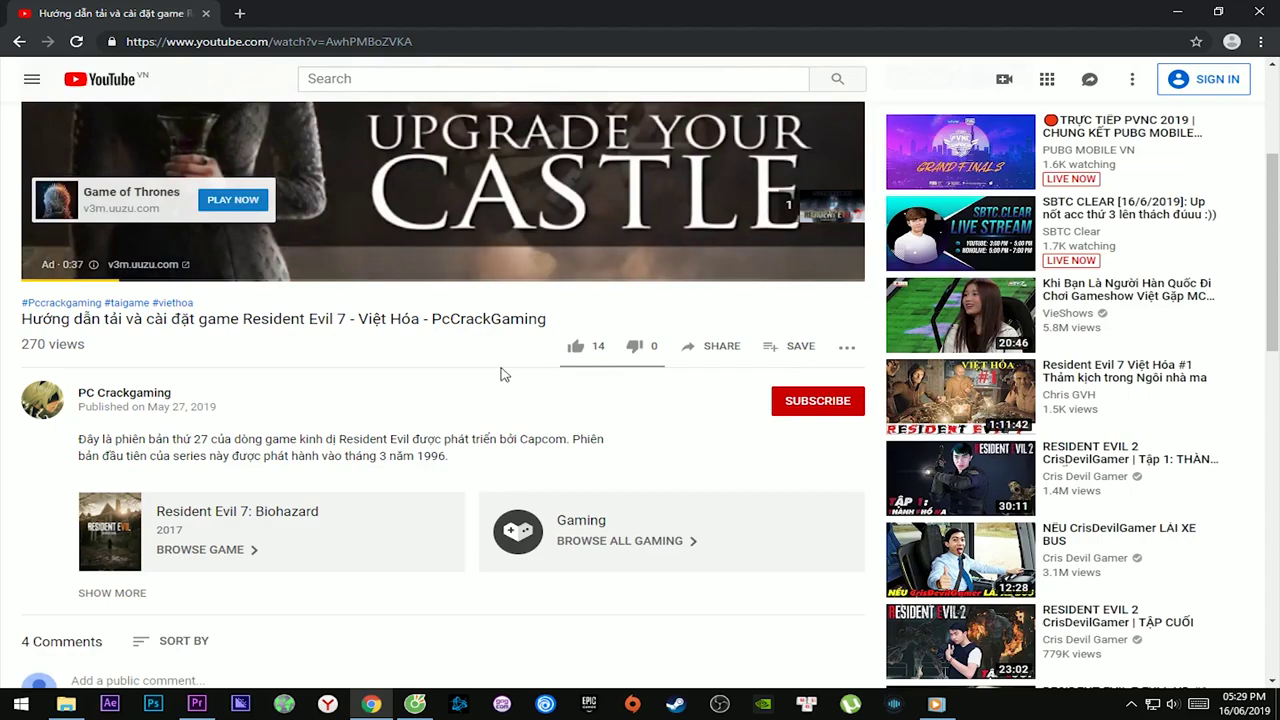
{"action": "left_click", "coordinate": [112, 594]}
{"action": "scroll", "coordinate": [376, 421], "scroll_direction": "down", "scroll_amount": 5}
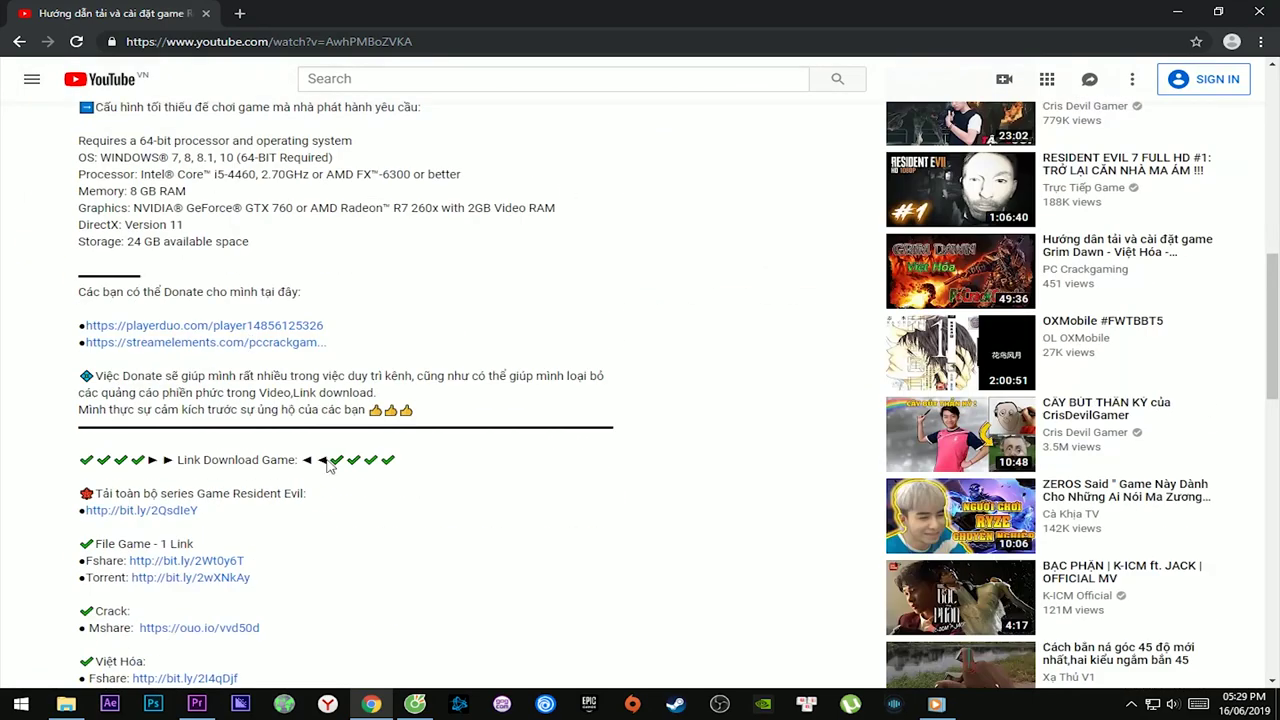
{"action": "double_click", "coordinate": [472, 13]}
{"action": "left_click_drag", "start_coordinate": [571, 134], "coordinate": [560, 57]}
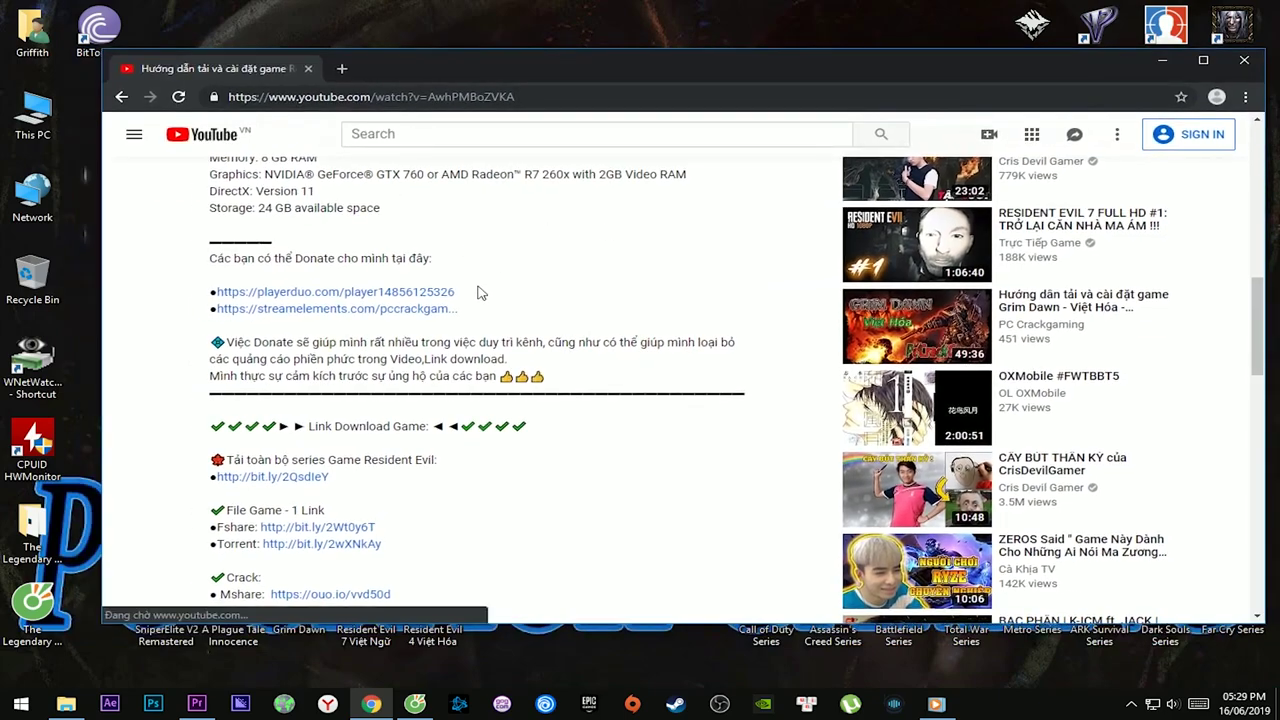
{"action": "scroll", "coordinate": [477, 367], "scroll_direction": "down", "scroll_amount": 3}
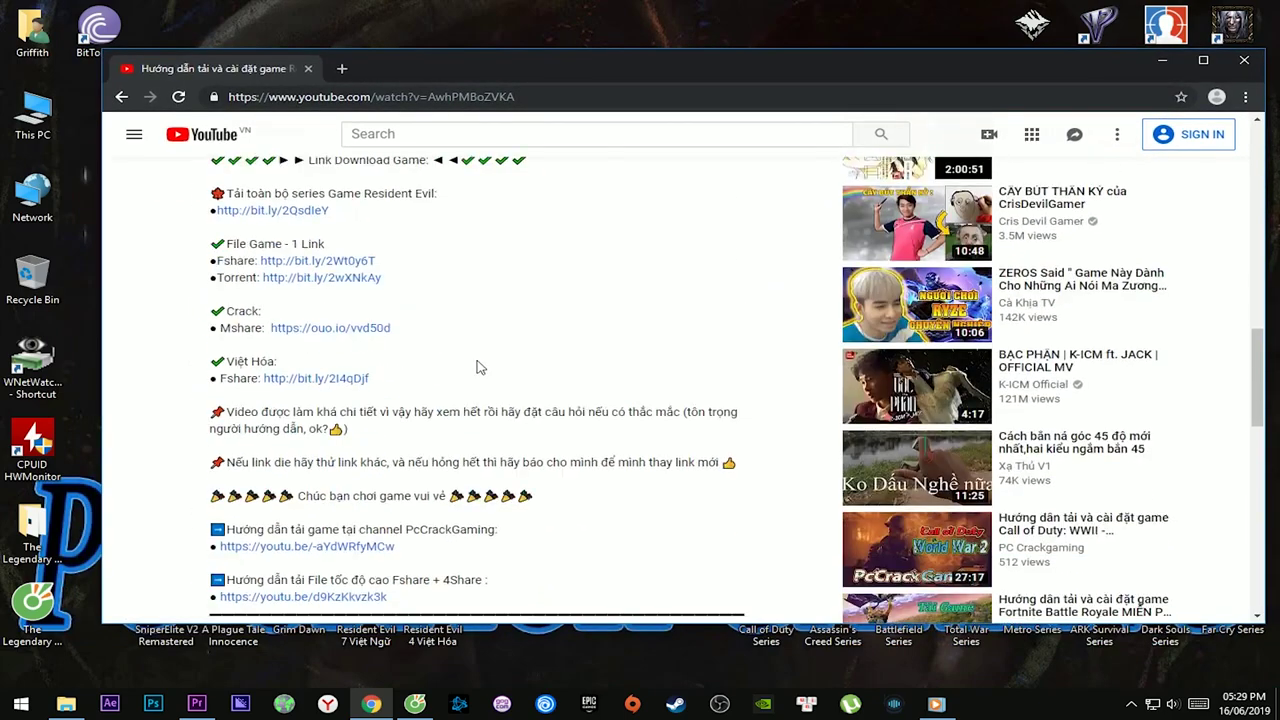
{"action": "right_click", "coordinate": [322, 284]}
{"action": "left_click", "coordinate": [380, 290]}
{"action": "left_click", "coordinate": [398, 73]}
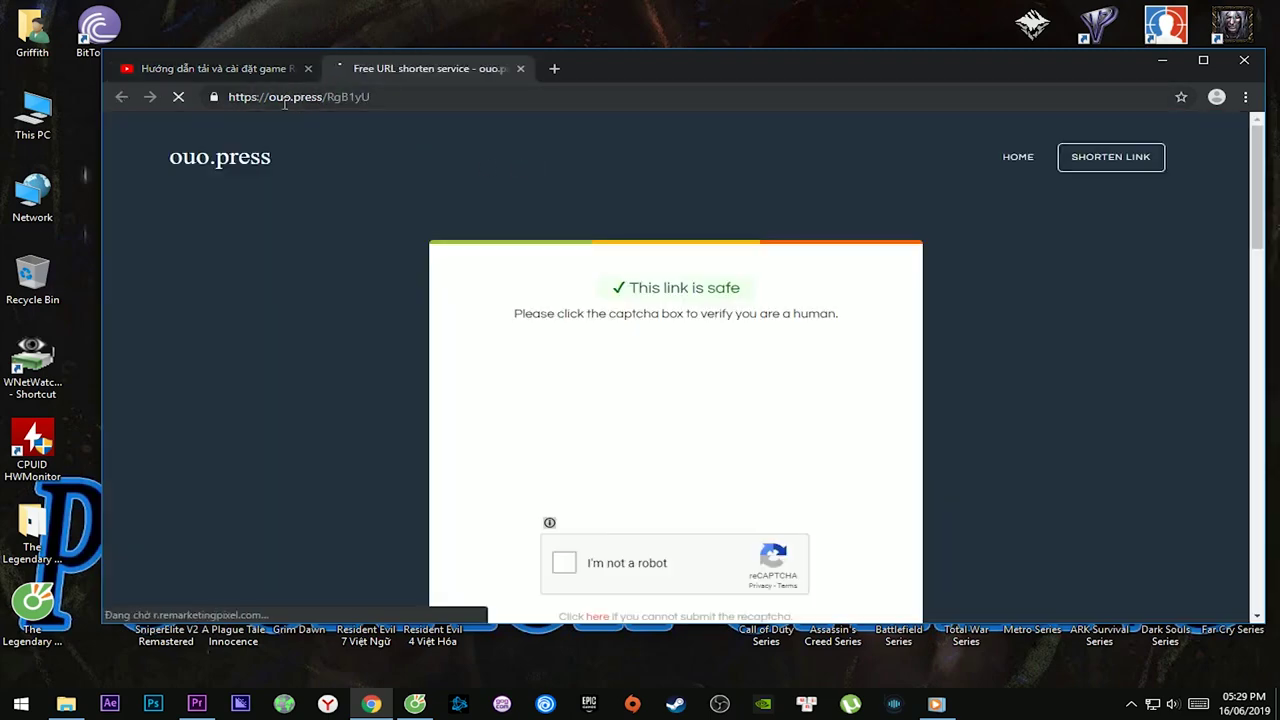
{"action": "scroll", "coordinate": [698, 220], "scroll_direction": "down", "scroll_amount": 2}
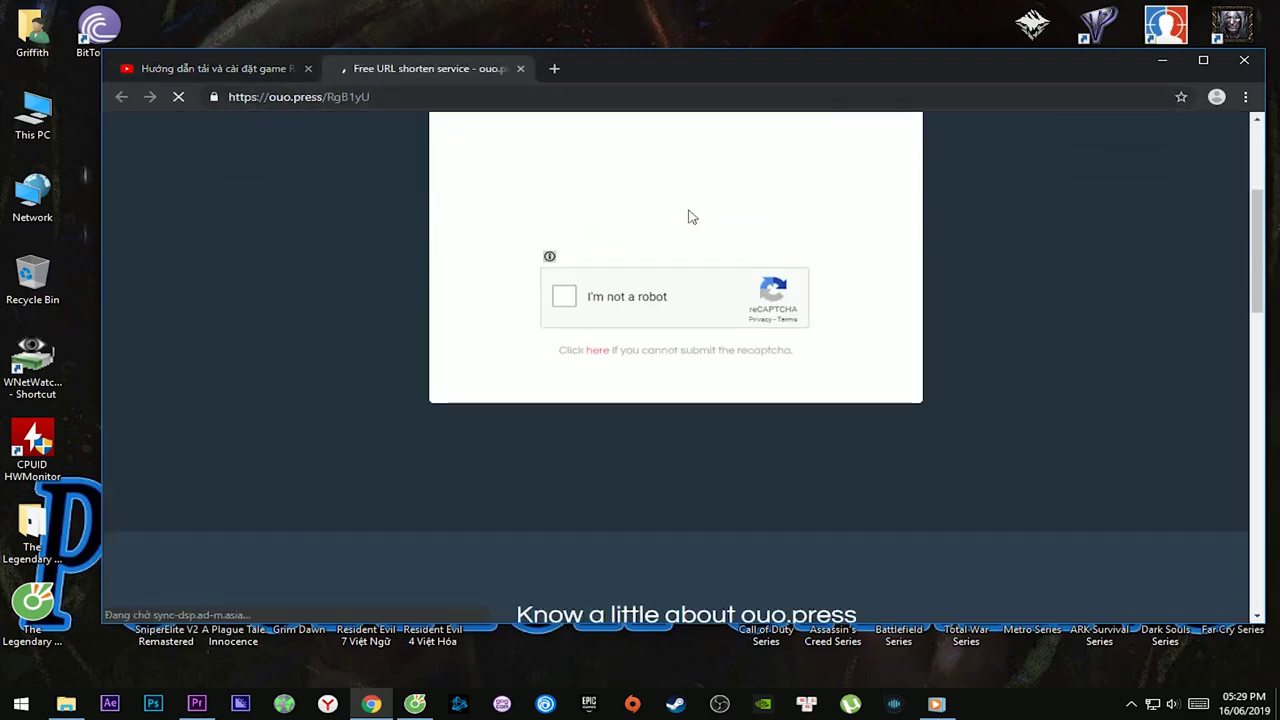
{"action": "left_click", "coordinate": [566, 300]}
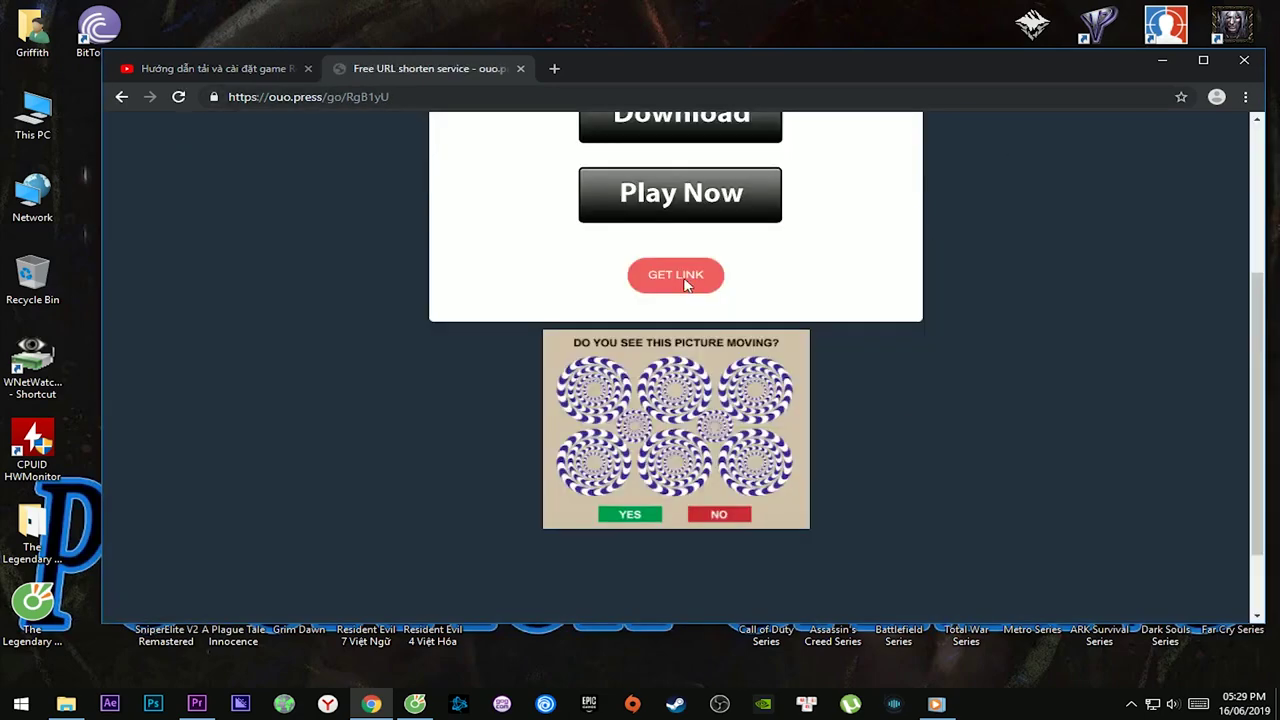
{"action": "left_click", "coordinate": [683, 282]}
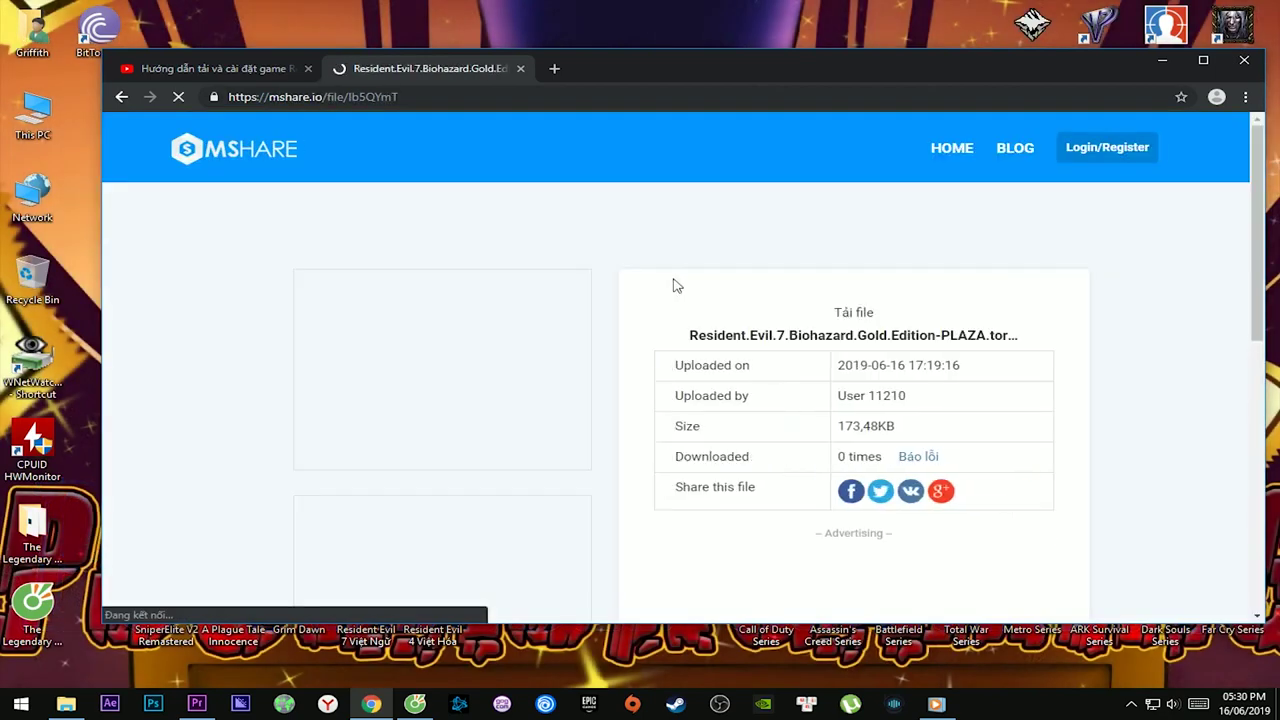
- Look over the Mshare file page, select its address and maximize the browser window
{"action": "scroll", "coordinate": [852, 283], "scroll_direction": "down", "scroll_amount": 5}
{"action": "scroll", "coordinate": [852, 283], "scroll_direction": "up", "scroll_amount": 10}
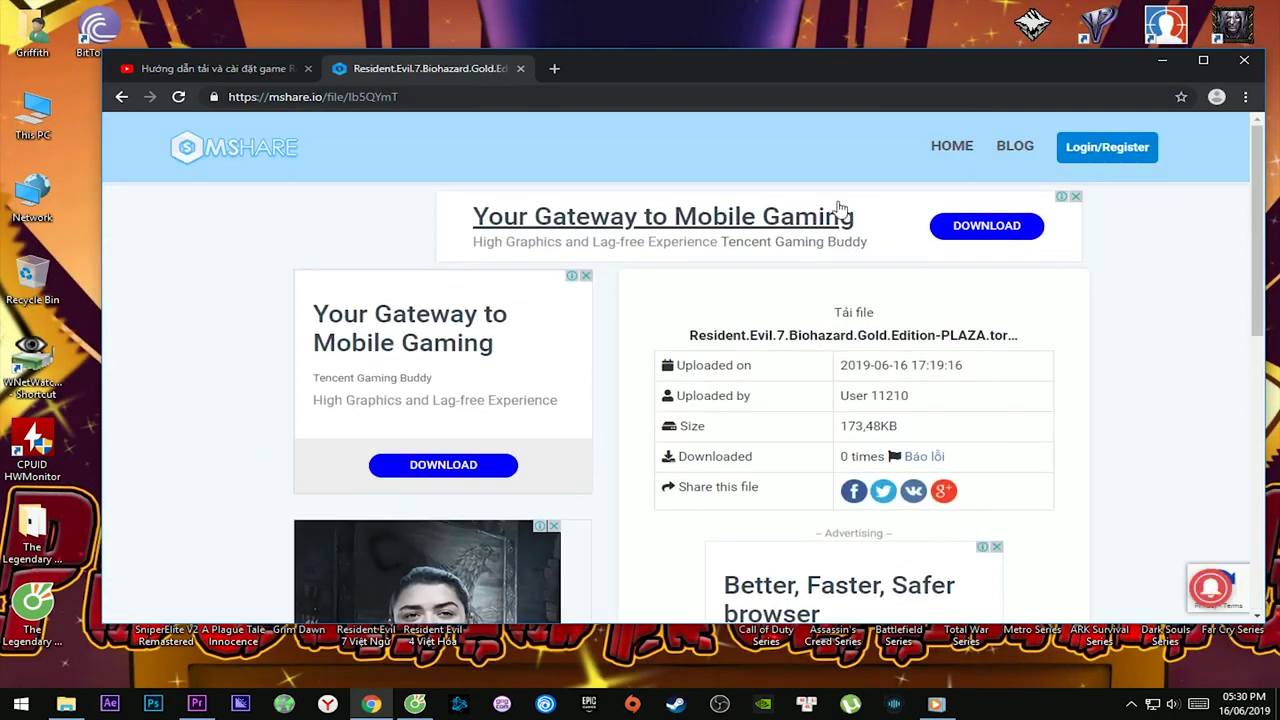
{"action": "left_click", "coordinate": [309, 95]}
{"action": "double_click", "coordinate": [689, 50]}
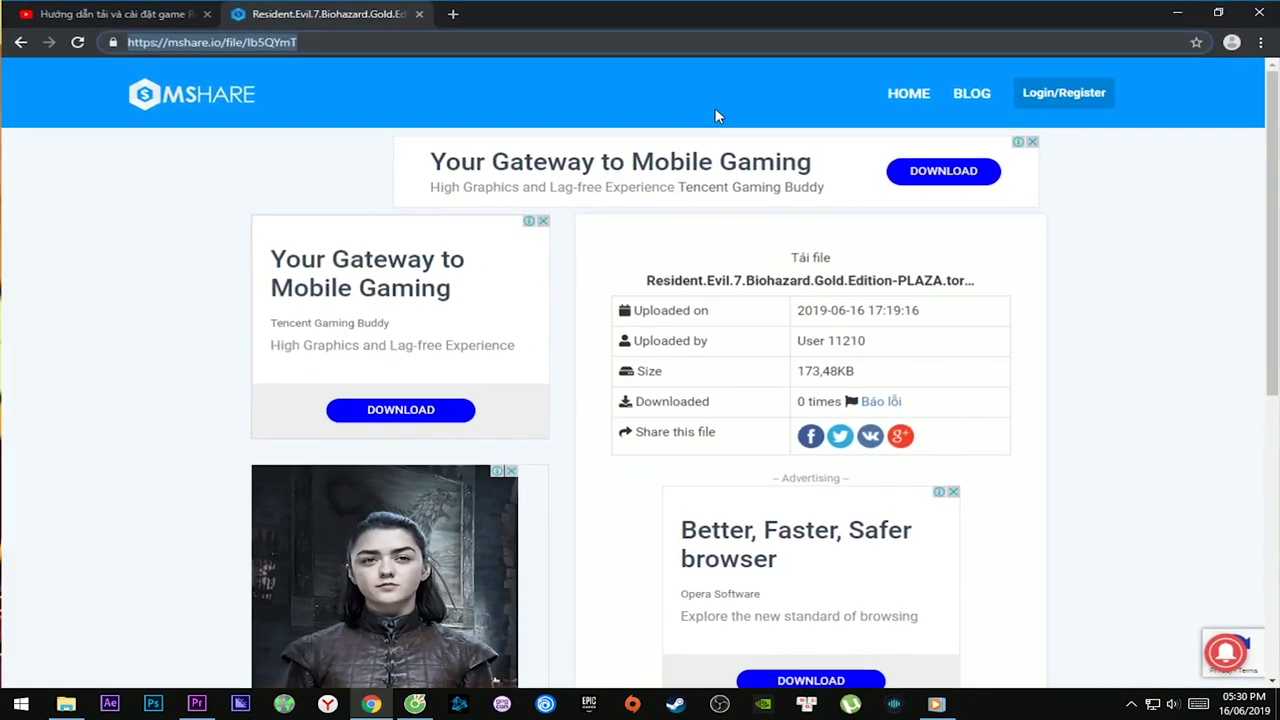
{"action": "scroll", "coordinate": [743, 306], "scroll_direction": "down", "scroll_amount": 5}
{"action": "scroll", "coordinate": [843, 187], "scroll_direction": "up", "scroll_amount": 3}
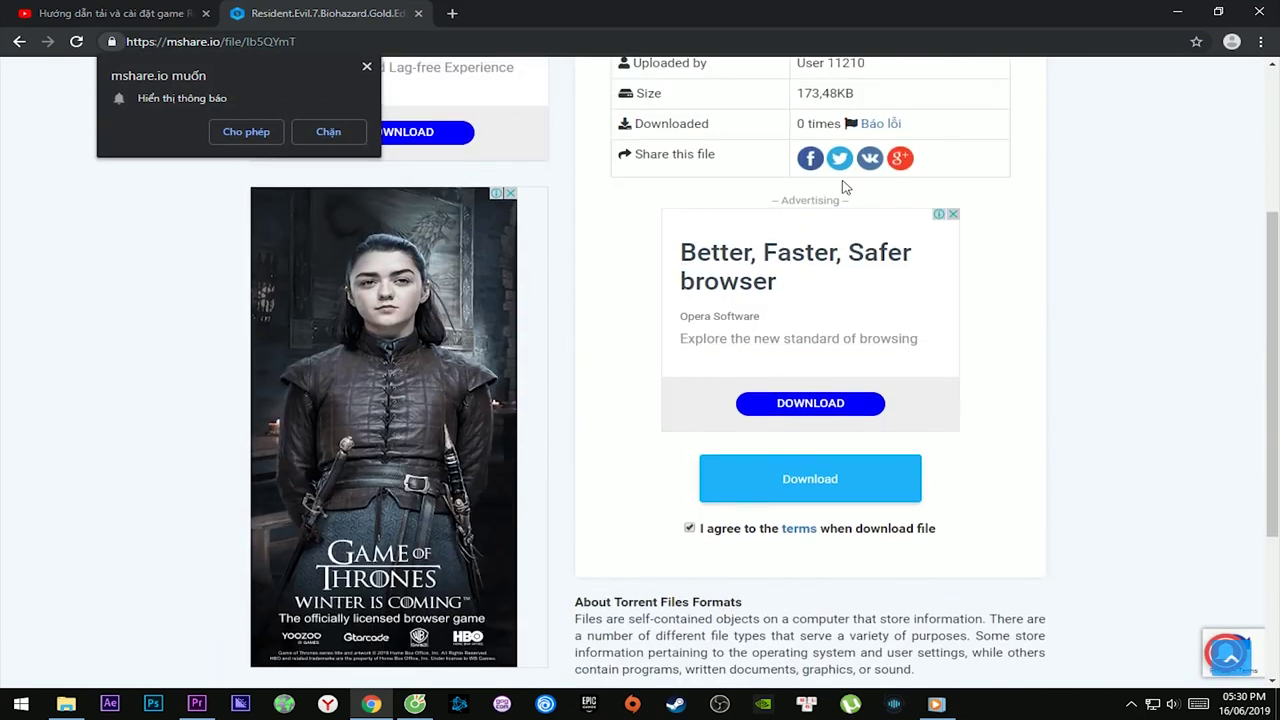
- Download the Resident Evil 7 .torrent file, passing the captcha by selecting the store front images
{"action": "left_click", "coordinate": [800, 482]}
{"action": "left_click", "coordinate": [827, 488]}
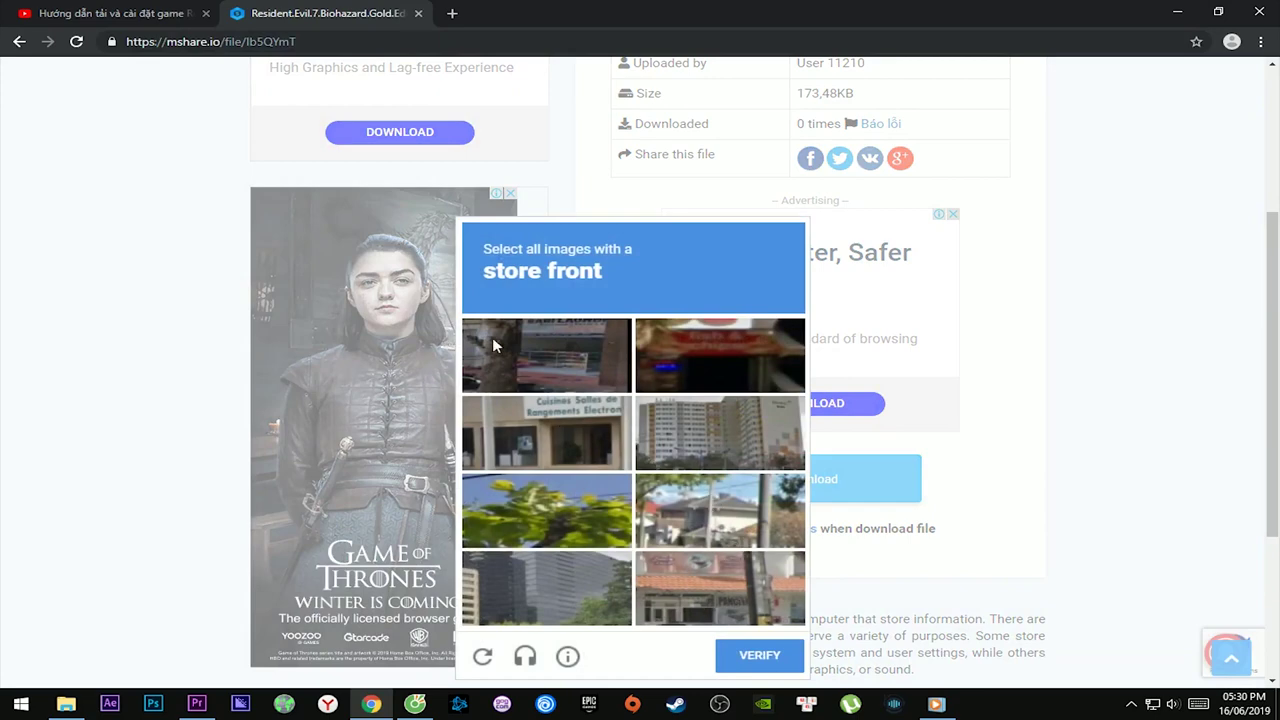
{"action": "left_click", "coordinate": [583, 356]}
{"action": "left_click", "coordinate": [546, 432]}
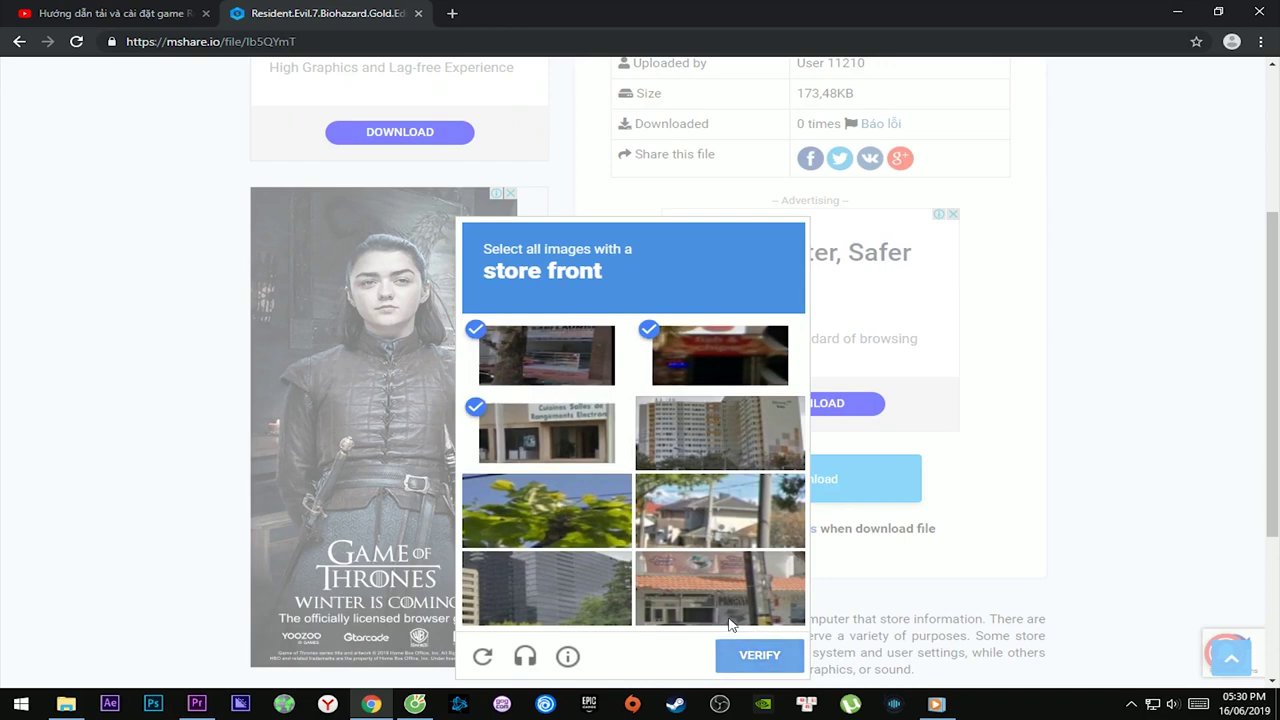
{"action": "left_click", "coordinate": [742, 655]}
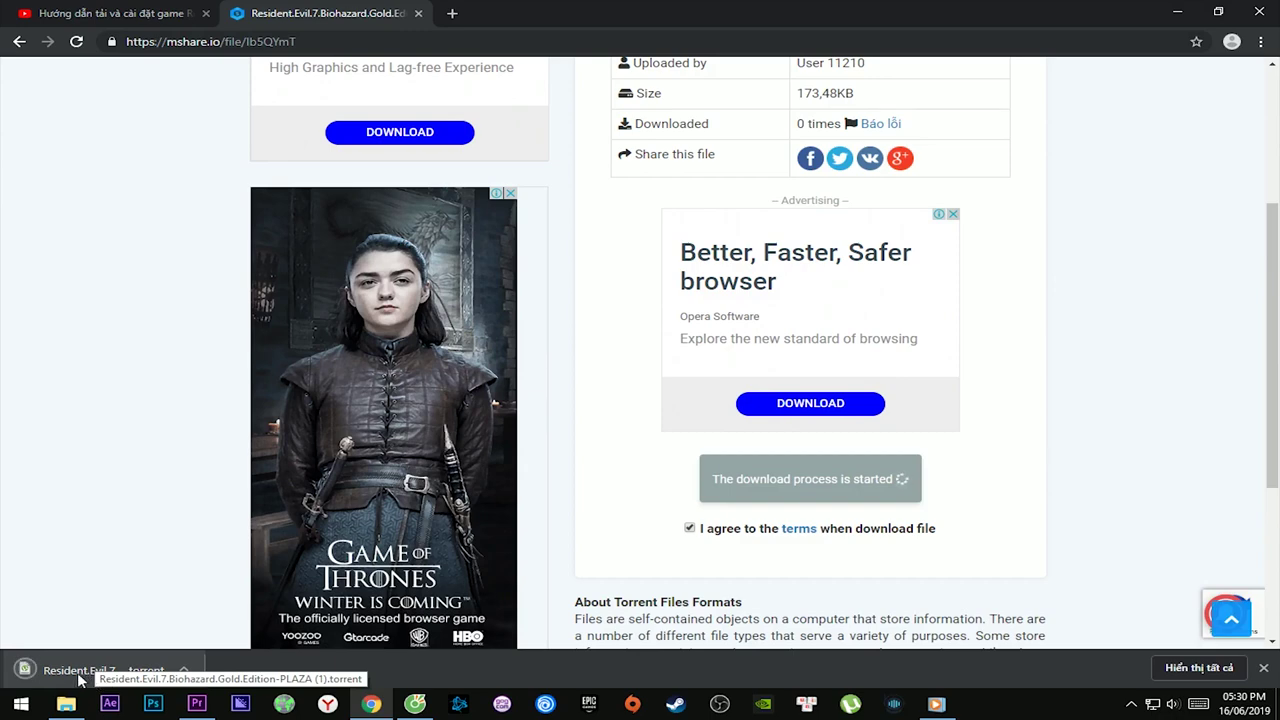
- Add the downloaded torrent to µTorrent with only the 34.5 GB game file, saving in D:\file DOWLOAD, and show its full name and details
{"action": "left_click", "coordinate": [184, 670]}
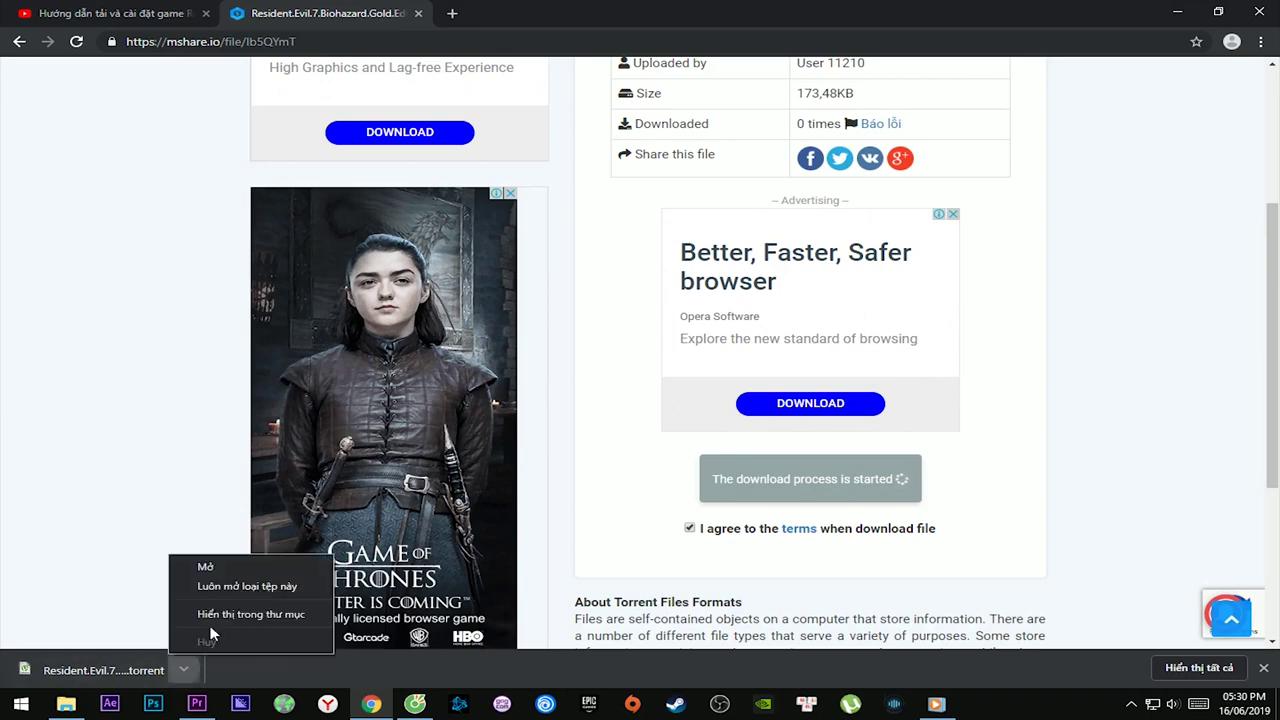
{"action": "left_click", "coordinate": [110, 588]}
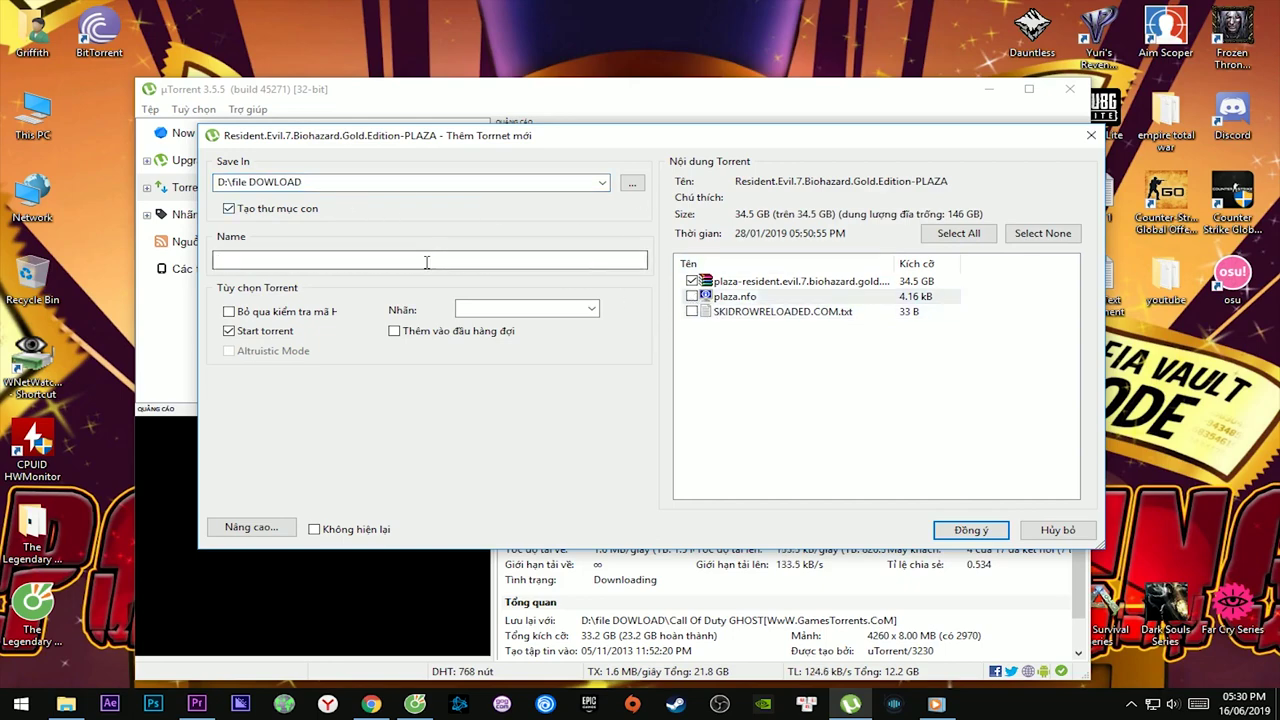
{"action": "left_click", "coordinate": [991, 536]}
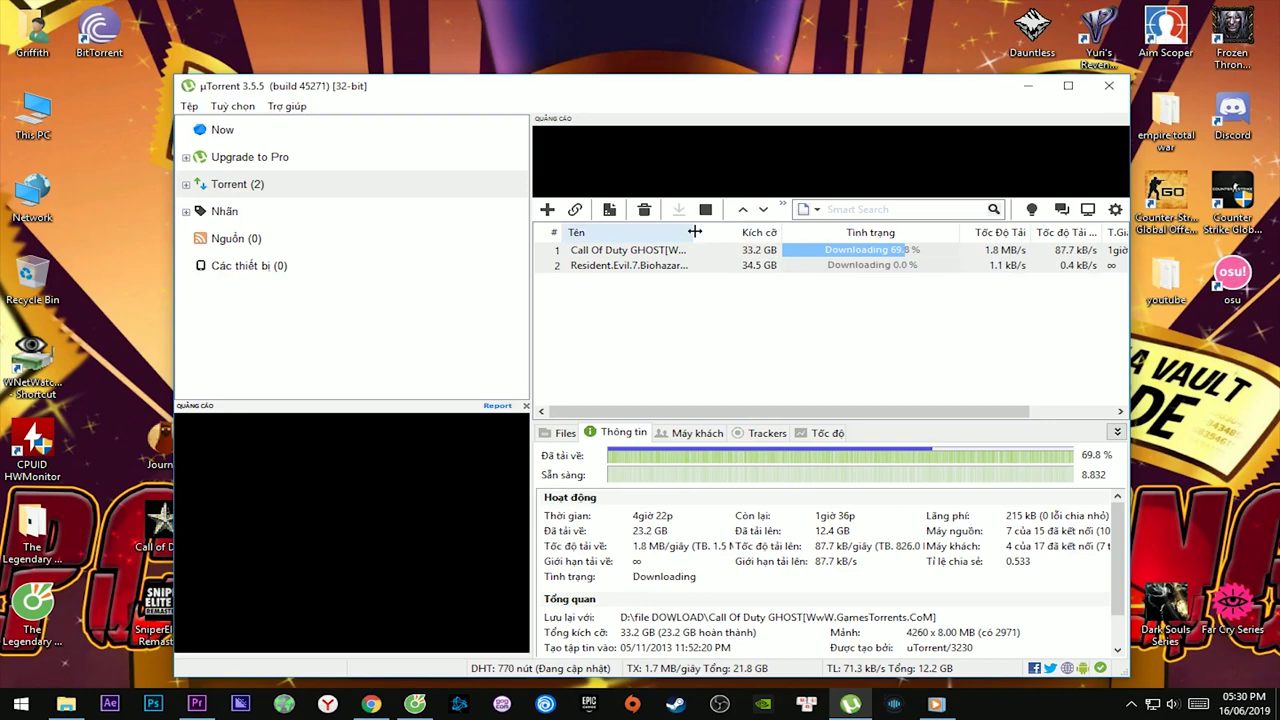
{"action": "left_click_drag", "start_coordinate": [695, 236], "coordinate": [822, 256]}
{"action": "left_click", "coordinate": [762, 268]}
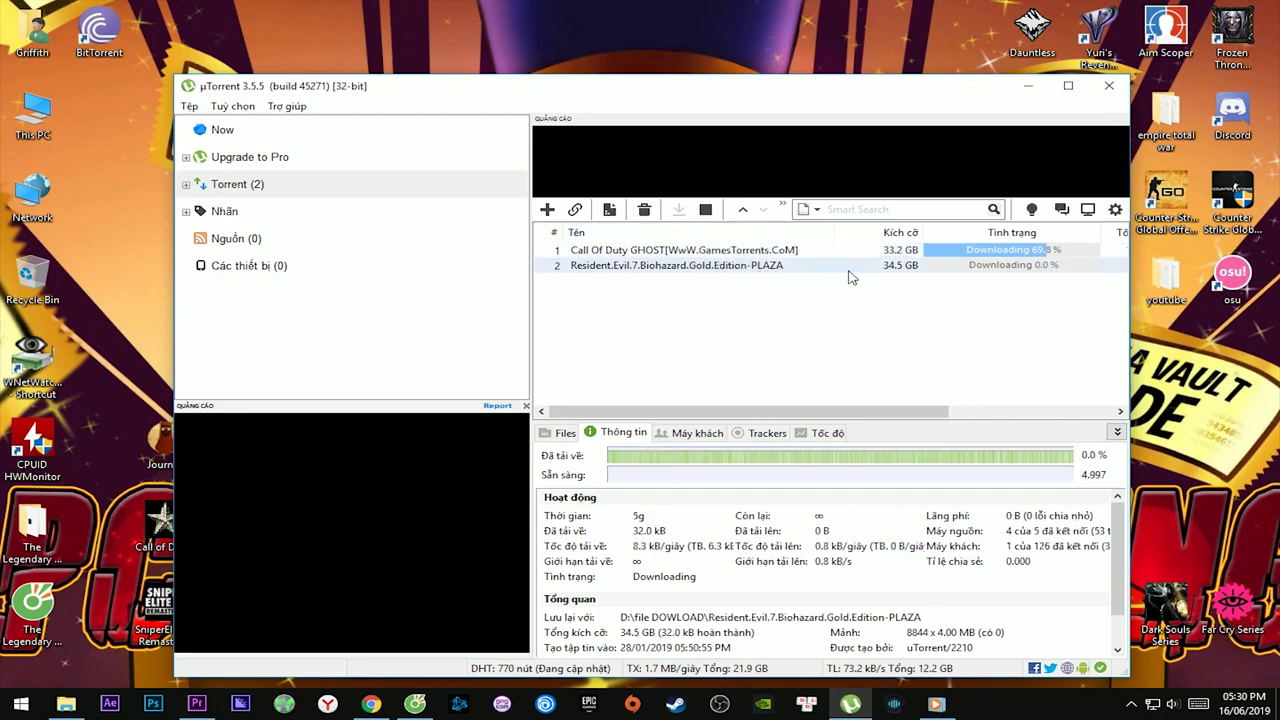
- Show the download and upload speed columns of the torrent list and close the µTorrent window
{"action": "left_click_drag", "start_coordinate": [826, 411], "coordinate": [946, 411]}
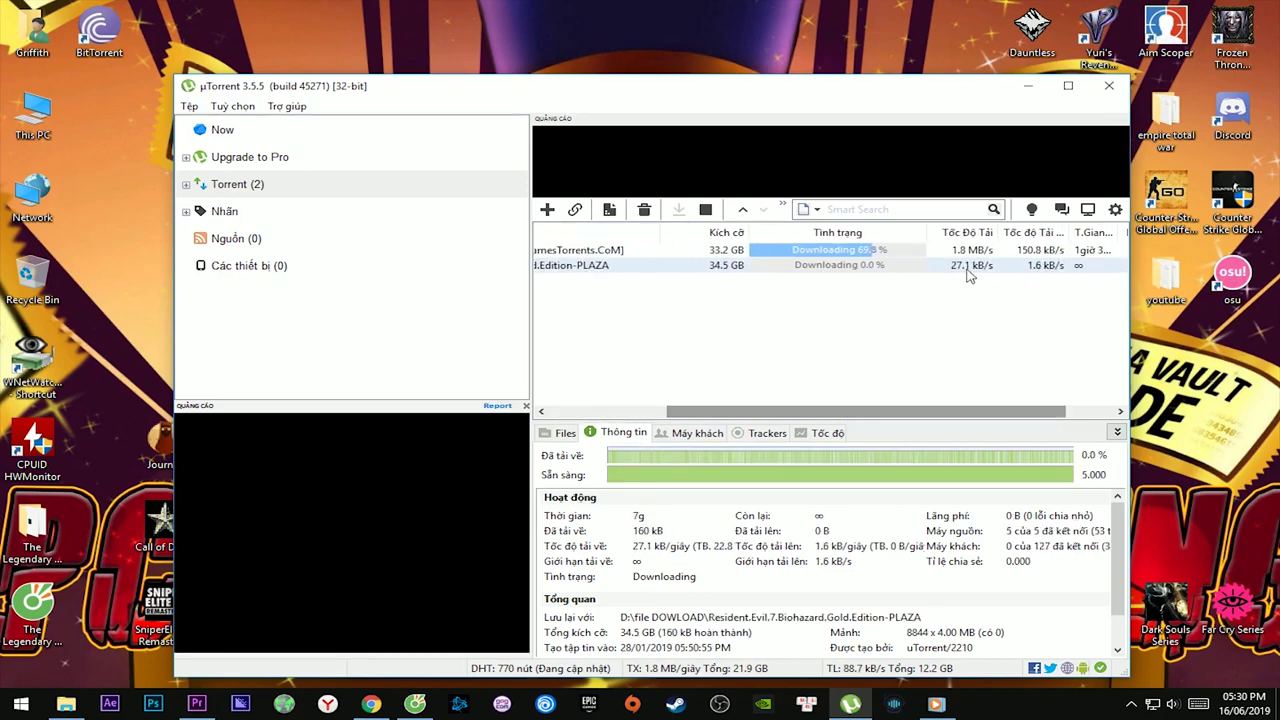
{"action": "left_click", "coordinate": [1109, 85]}
{"action": "right_click", "coordinate": [545, 234]}
{"action": "right_click", "coordinate": [546, 204]}
{"action": "left_click", "coordinate": [603, 252]}
{"action": "right_click", "coordinate": [580, 162]}
{"action": "left_click", "coordinate": [605, 208]}
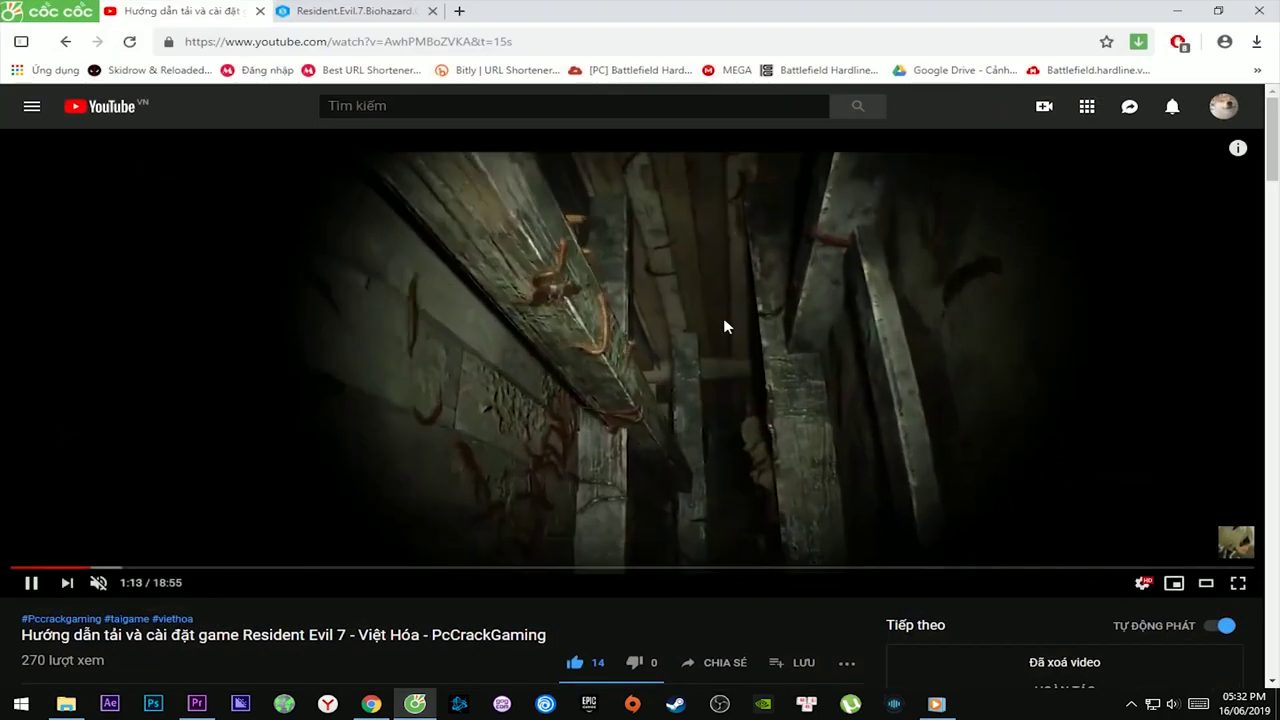
- On the Resident Evil 7 YouTube video page in the browser, subscribe to the PC Crackgaming channel and bring the video's comments into view
{"action": "scroll", "coordinate": [723, 318], "scroll_direction": "down", "scroll_amount": 3}
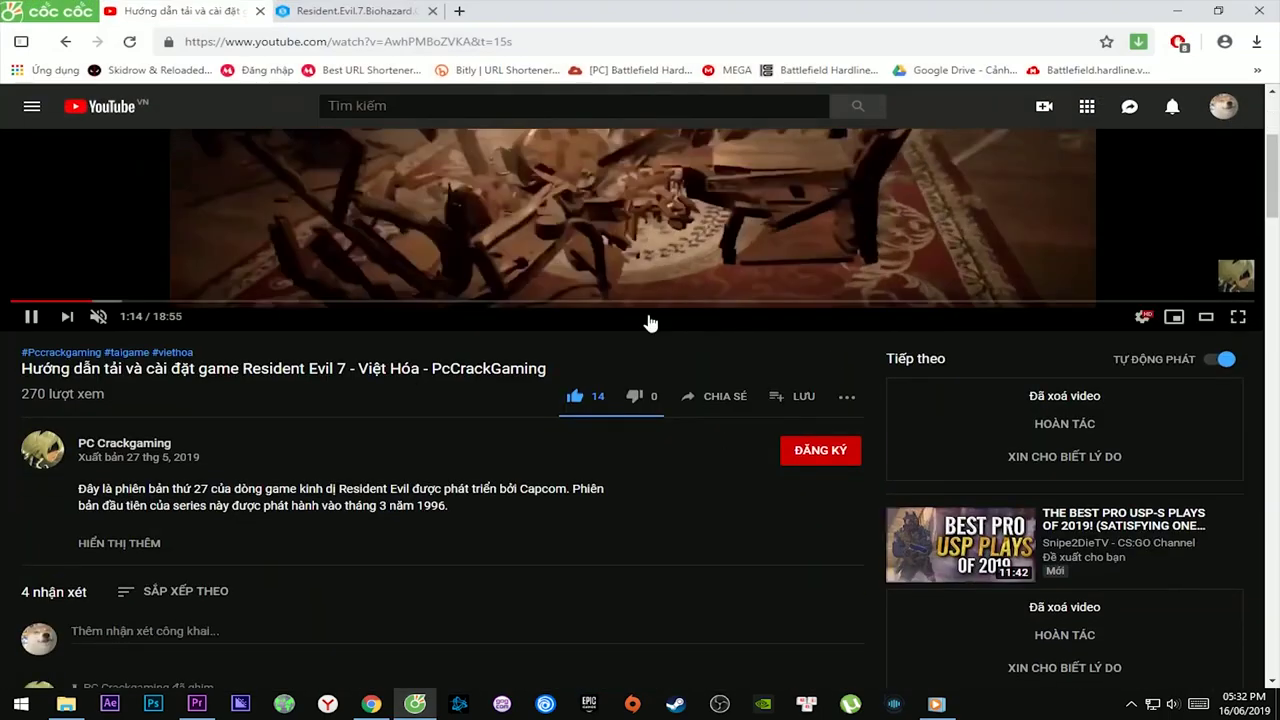
{"action": "left_click", "coordinate": [810, 453]}
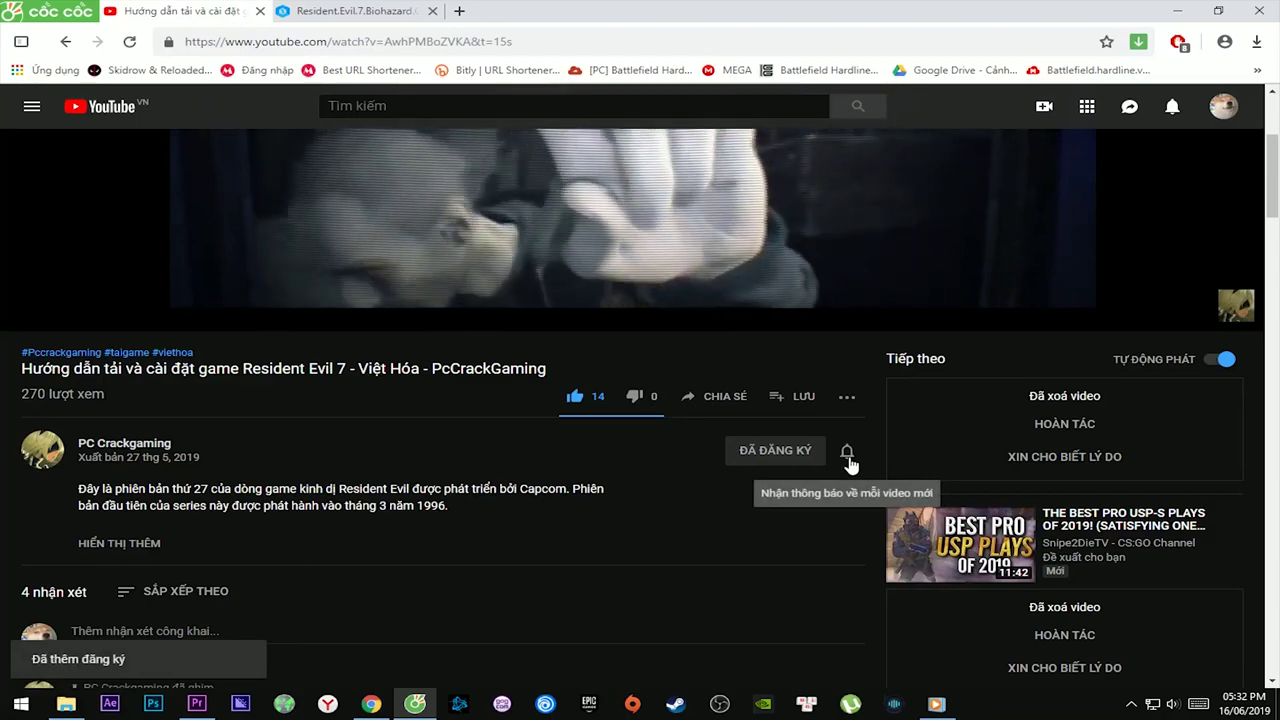
{"action": "scroll", "coordinate": [668, 453], "scroll_direction": "up", "scroll_amount": 3}
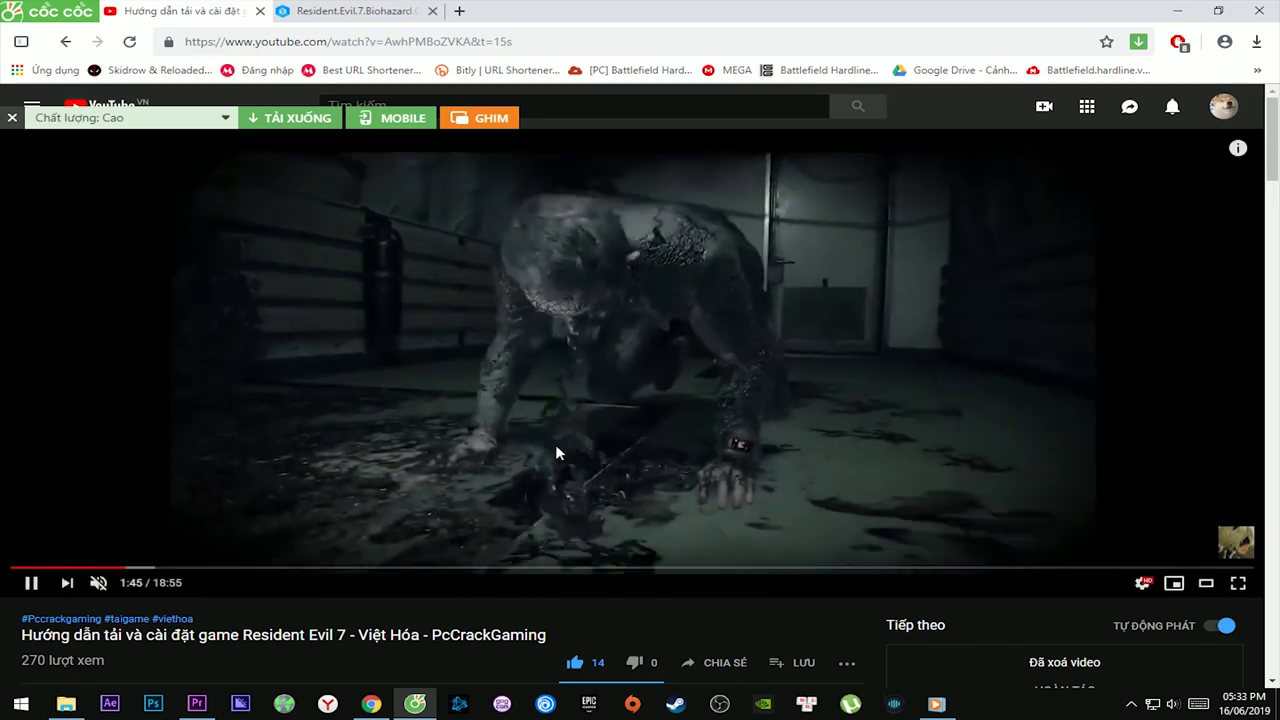
{"action": "scroll", "coordinate": [587, 486], "scroll_direction": "down", "scroll_amount": 10}
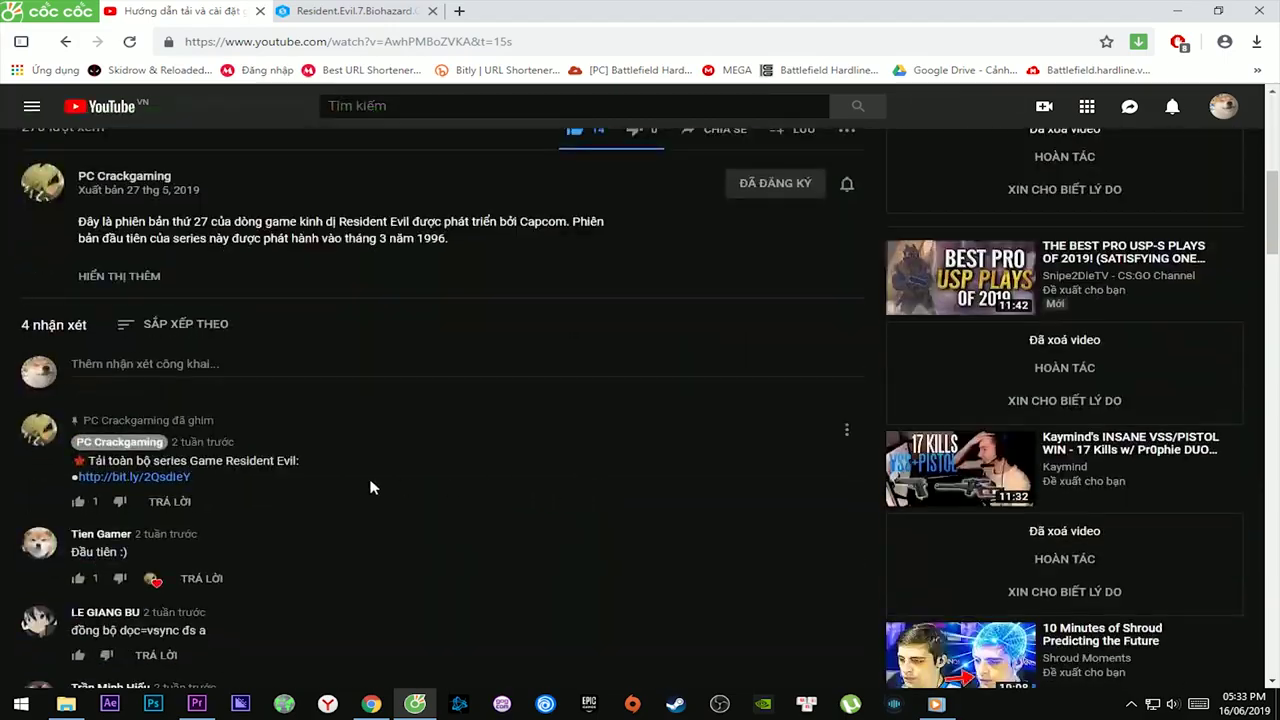